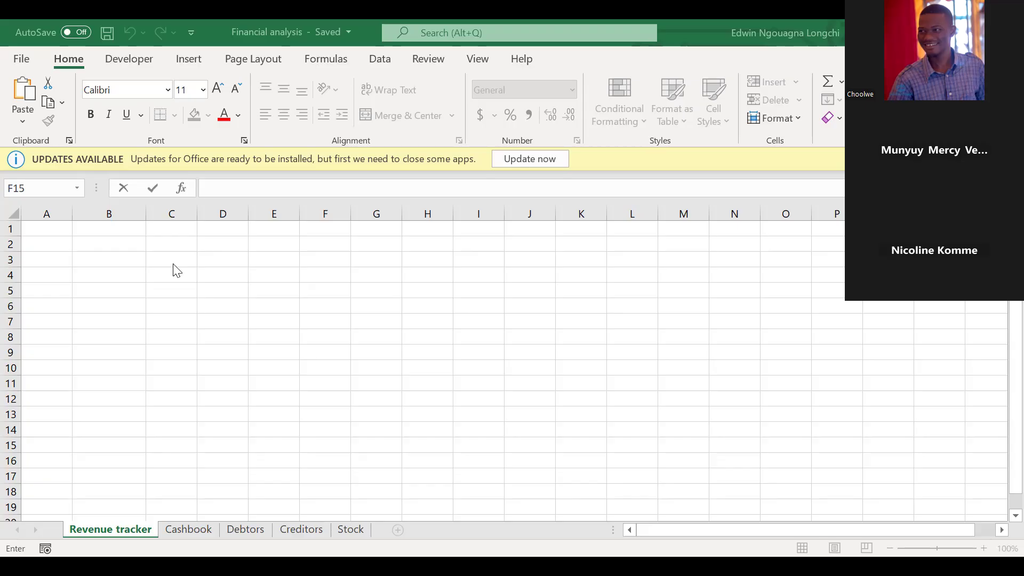
{"action": "left_click", "coordinate": [124, 281]}
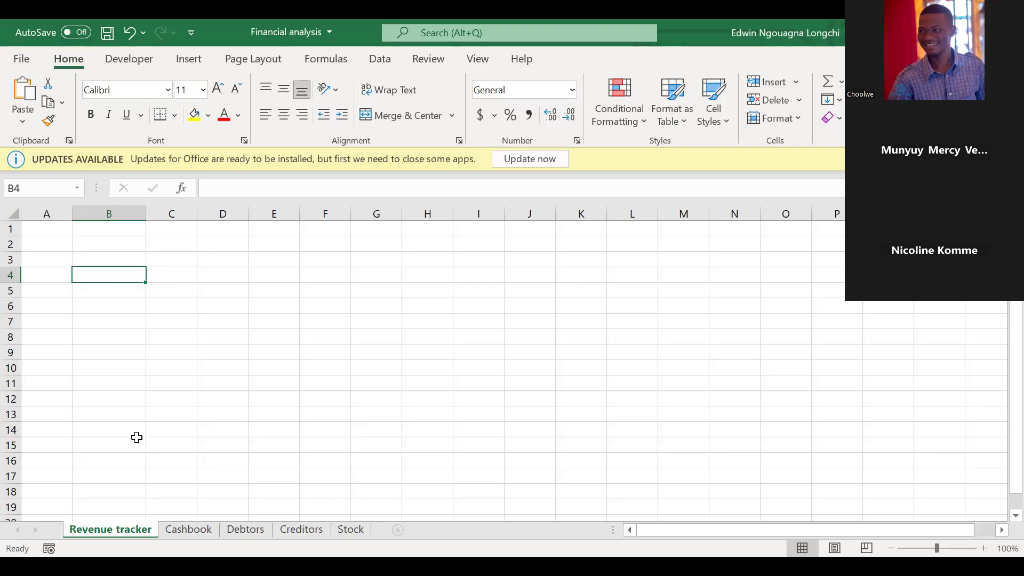
{"action": "left_click", "coordinate": [50, 231]}
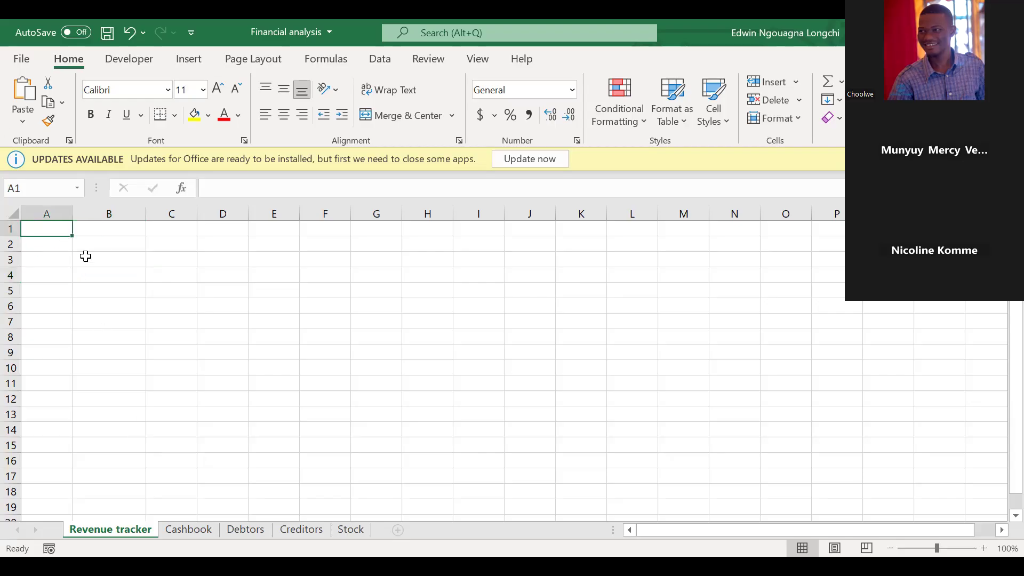
{"action": "left_click", "coordinate": [64, 255]}
{"action": "left_click", "coordinate": [121, 264]}
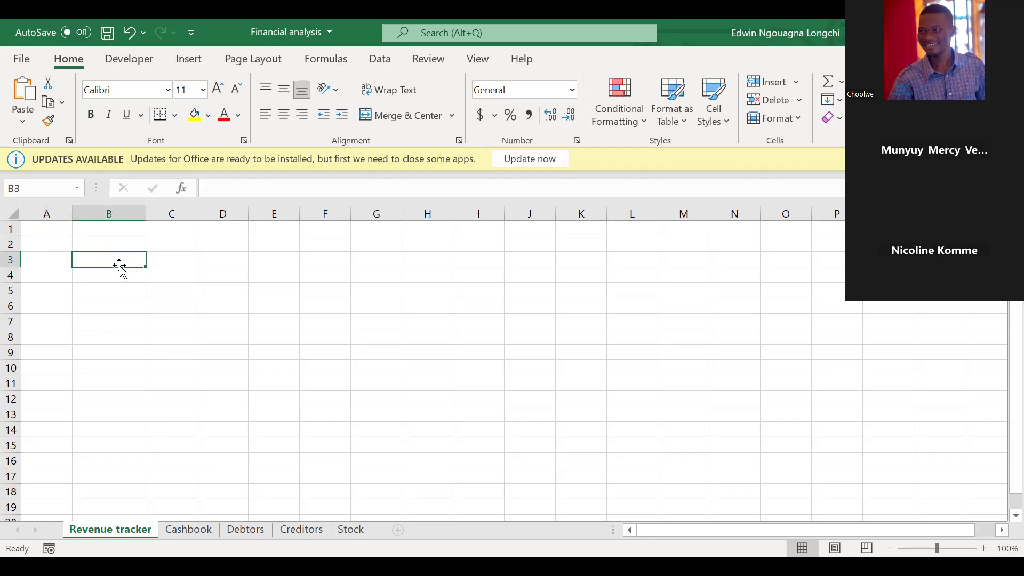
{"action": "left_click", "coordinate": [174, 266]}
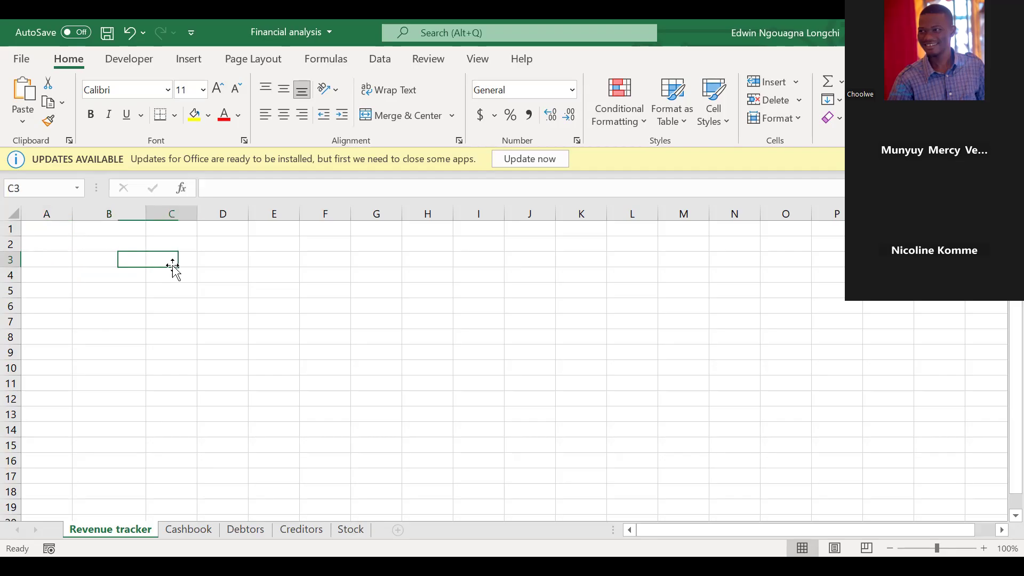
{"action": "left_click", "coordinate": [110, 269]}
{"action": "left_click", "coordinate": [116, 276]}
{"action": "left_click", "coordinate": [171, 276]}
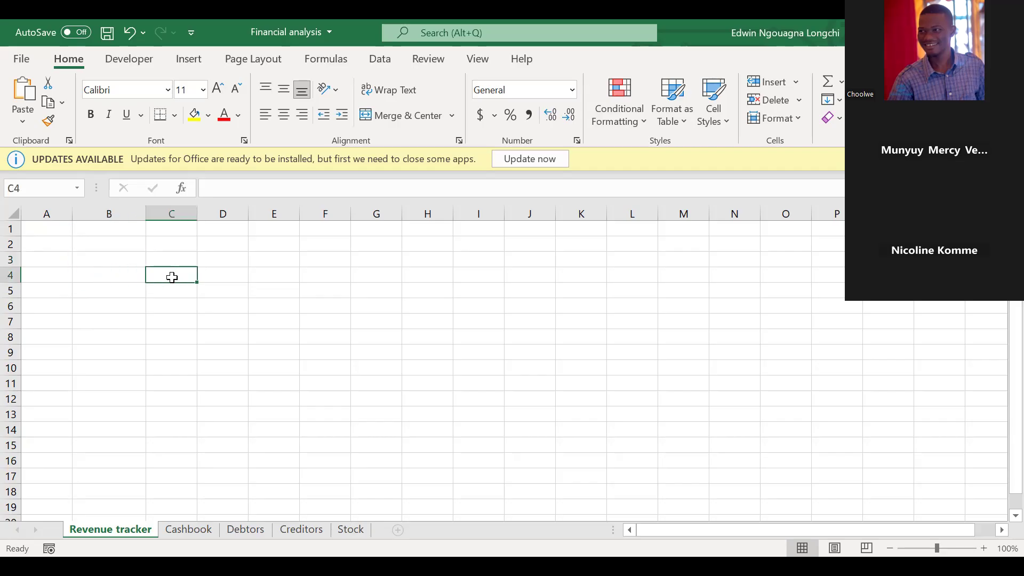
{"action": "left_click", "coordinate": [226, 277]}
{"action": "left_click", "coordinate": [184, 274]}
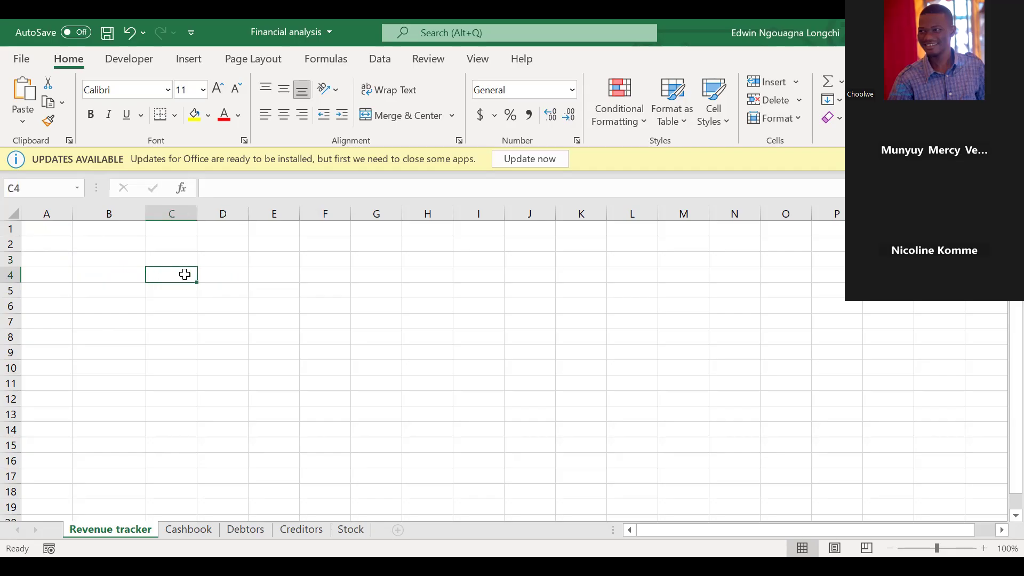
{"action": "left_click", "coordinate": [226, 276]}
{"action": "left_click", "coordinate": [272, 272]}
{"action": "left_click", "coordinate": [330, 271]}
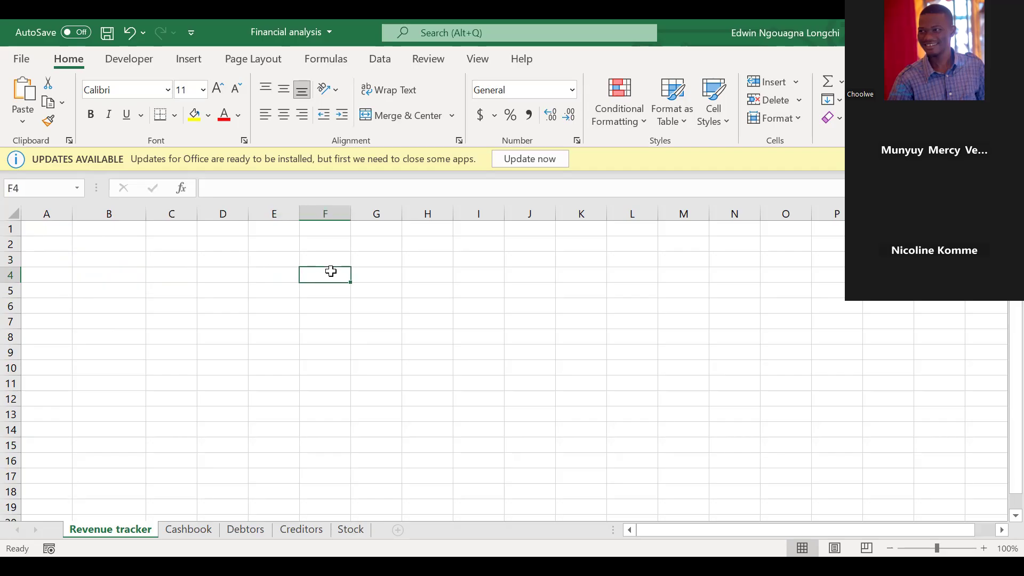
{"action": "left_click", "coordinate": [382, 276]}
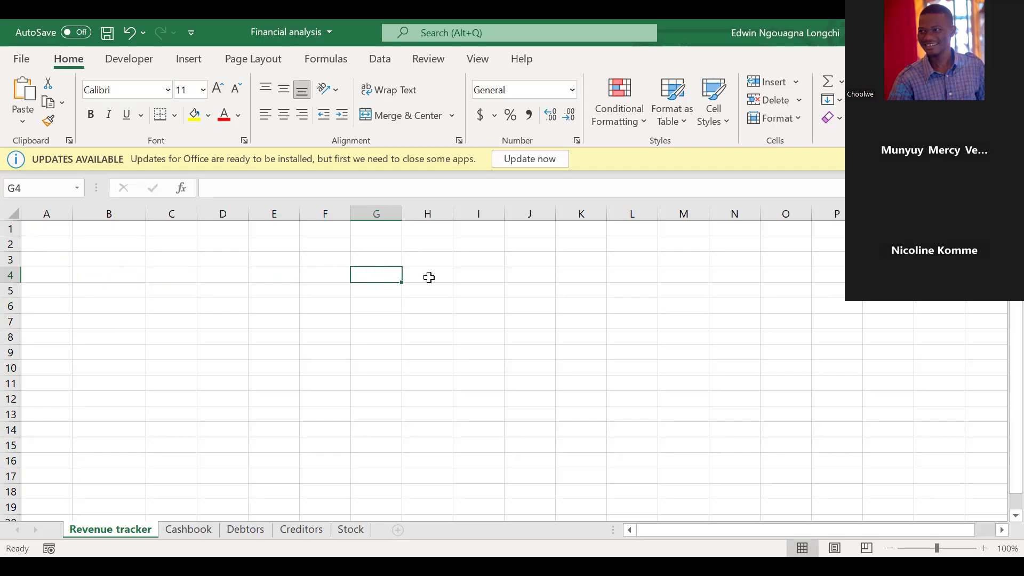
{"action": "left_click", "coordinate": [428, 277]}
{"action": "left_click", "coordinate": [375, 293]}
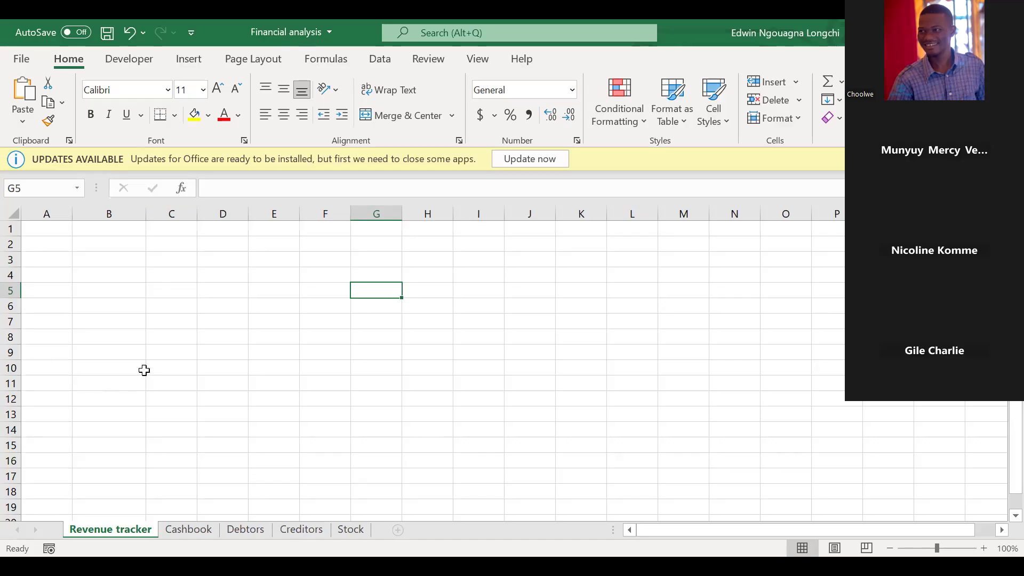
{"action": "left_click", "coordinate": [69, 244]}
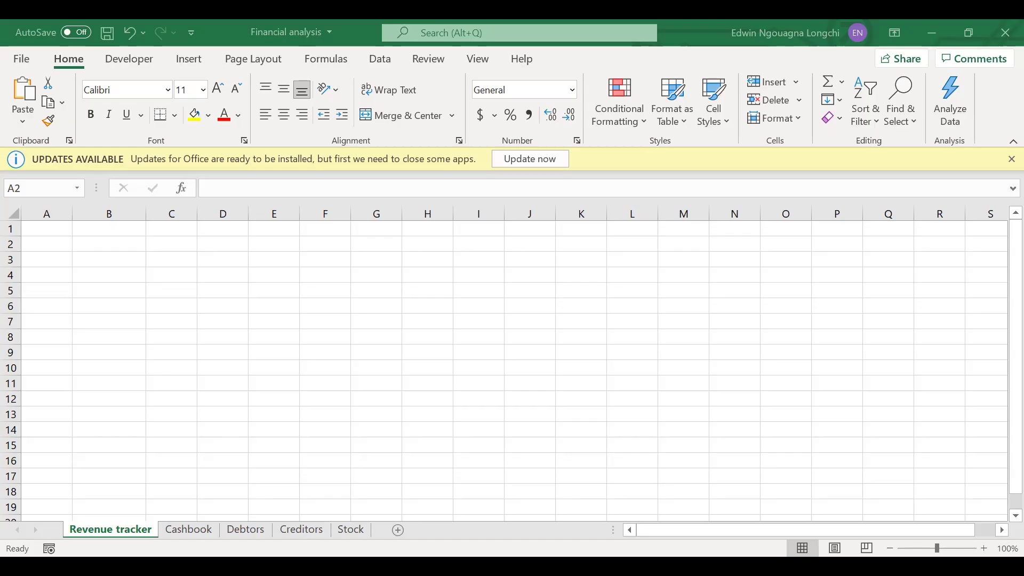
- Enter the column headers Date, ITEM and Revenue in cells A1 to C1 of the Revenue tracker sheet
{"action": "left_click", "coordinate": [41, 231]}
{"action": "left_click", "coordinate": [53, 230]}
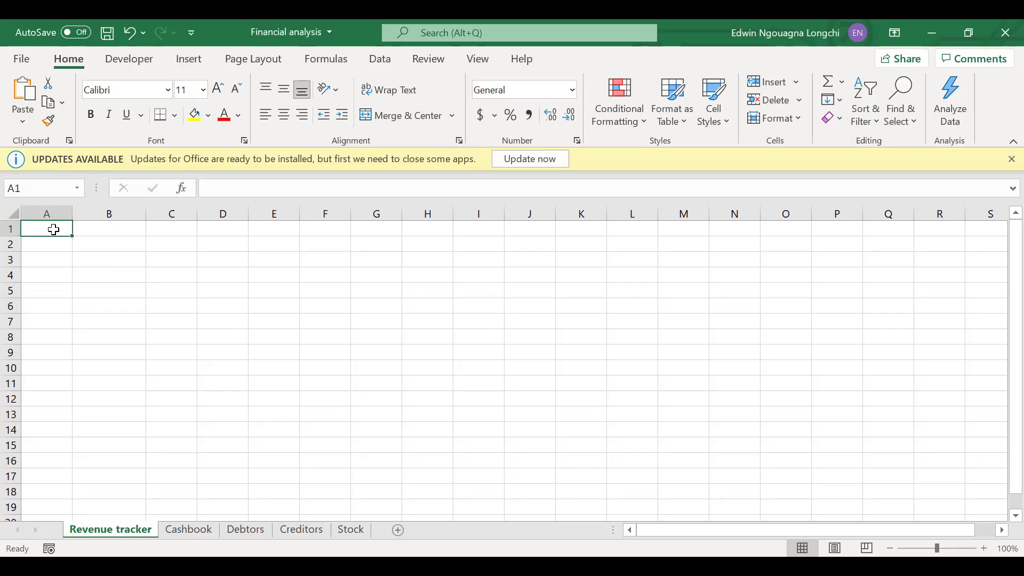
{"action": "type", "text": "D"}
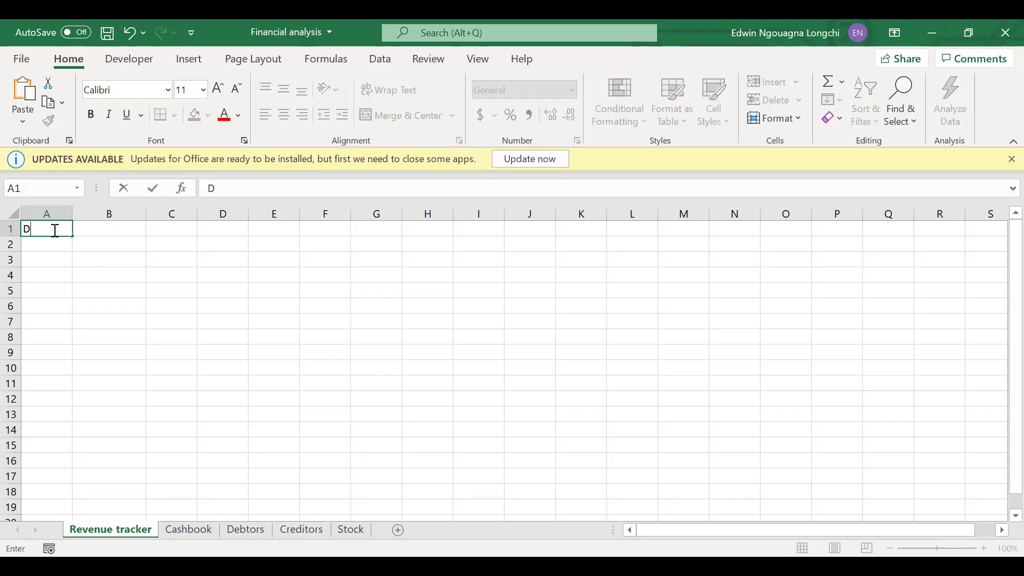
{"action": "type", "text": "ate"}
{"action": "key", "text": "Tab"}
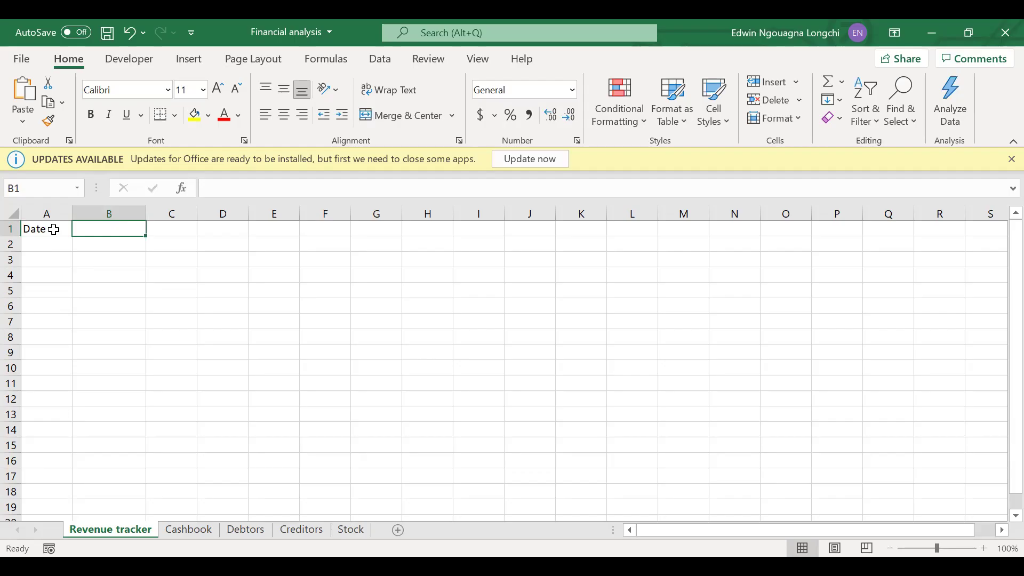
{"action": "type", "text": "I"}
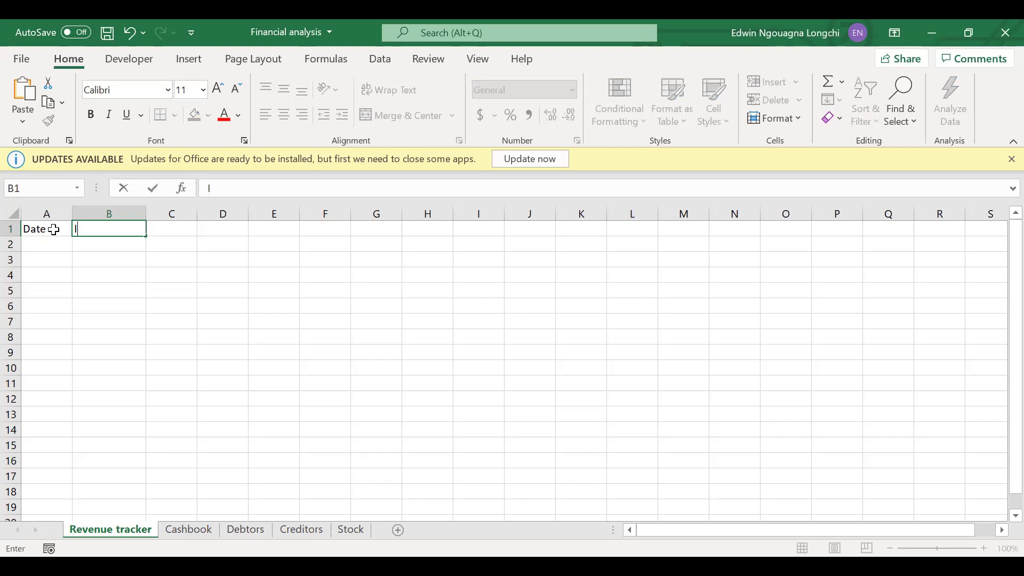
{"action": "type", "text": "TEM"}
{"action": "key", "text": "Tab"}
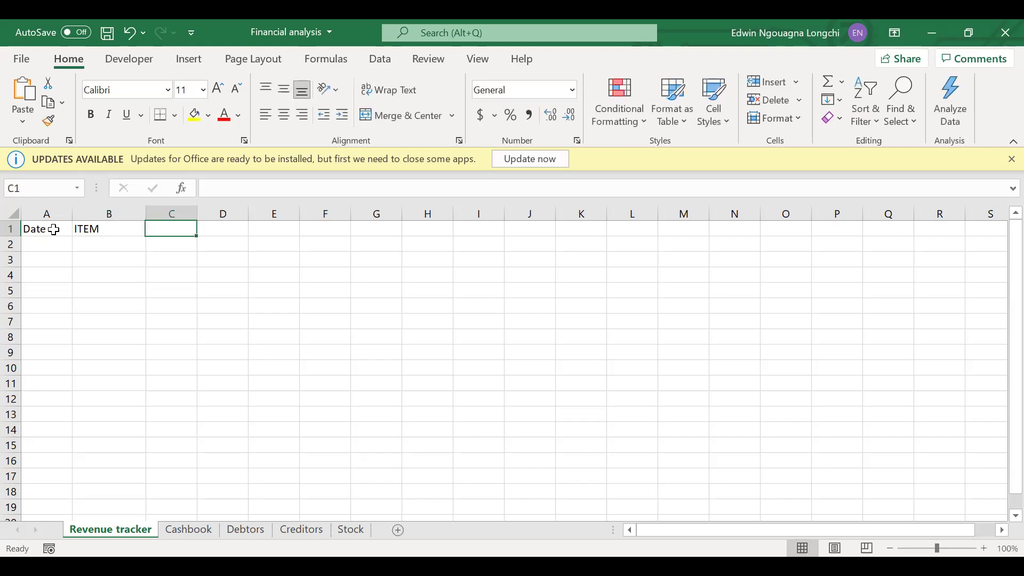
{"action": "type", "text": "Re"}
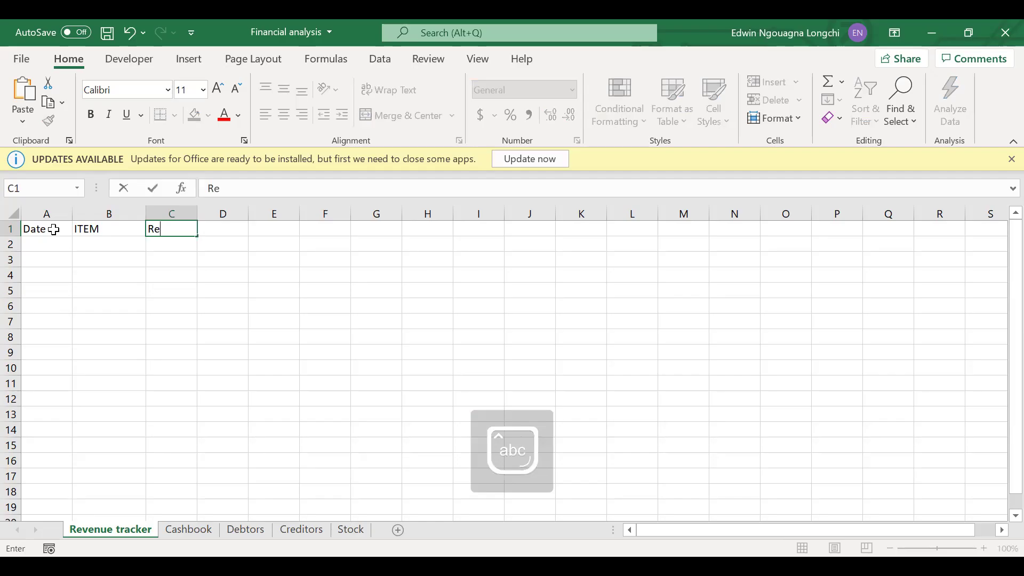
{"action": "type", "text": "venue"}
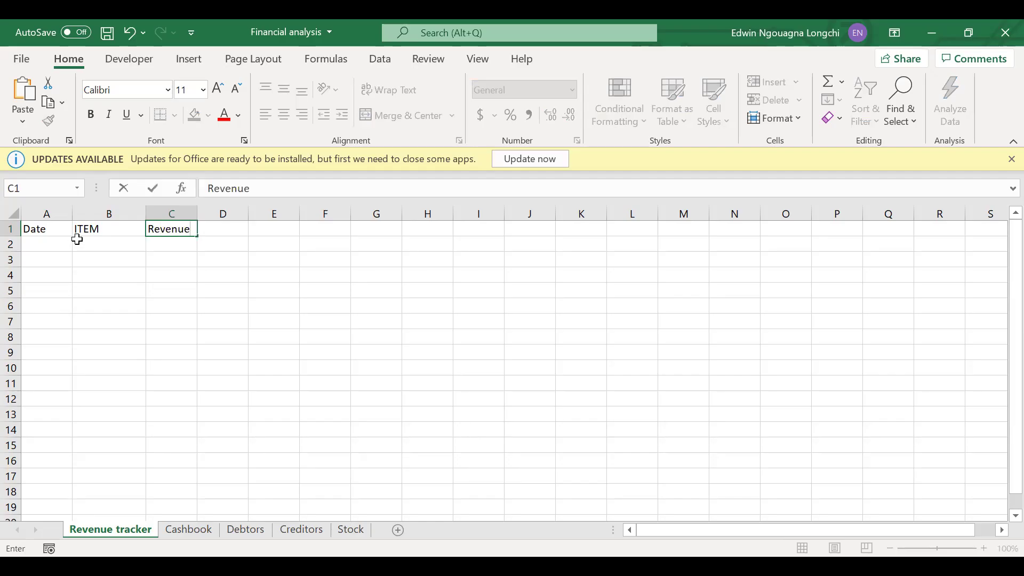
{"action": "left_click", "coordinate": [111, 246]}
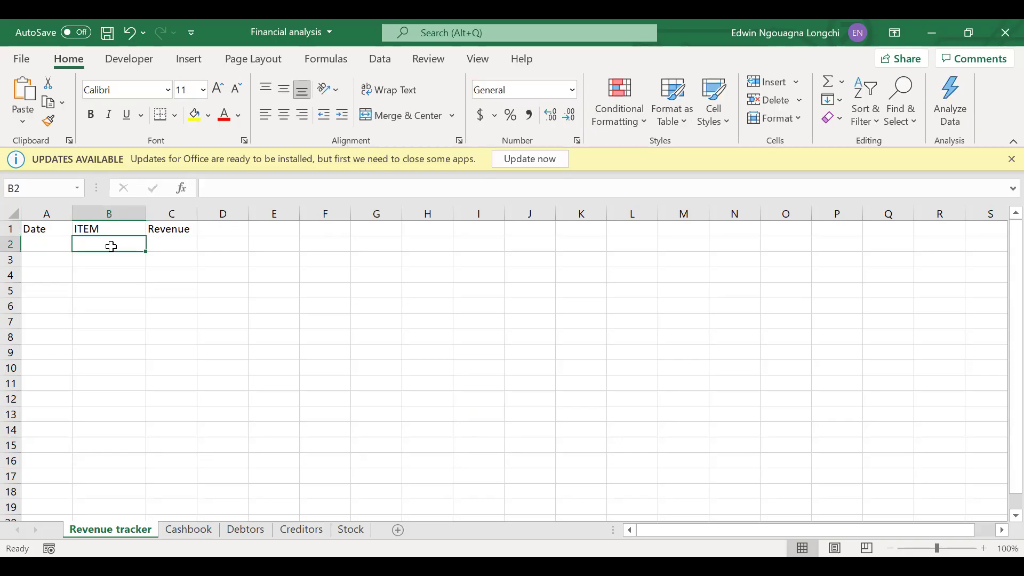
{"action": "left_click", "coordinate": [55, 246]}
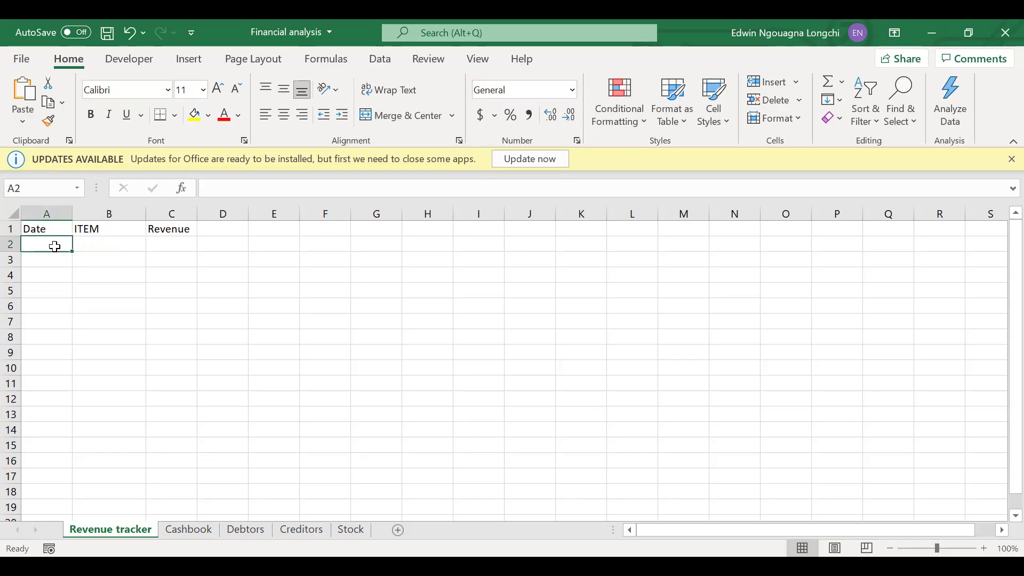
{"action": "left_click", "coordinate": [102, 246]}
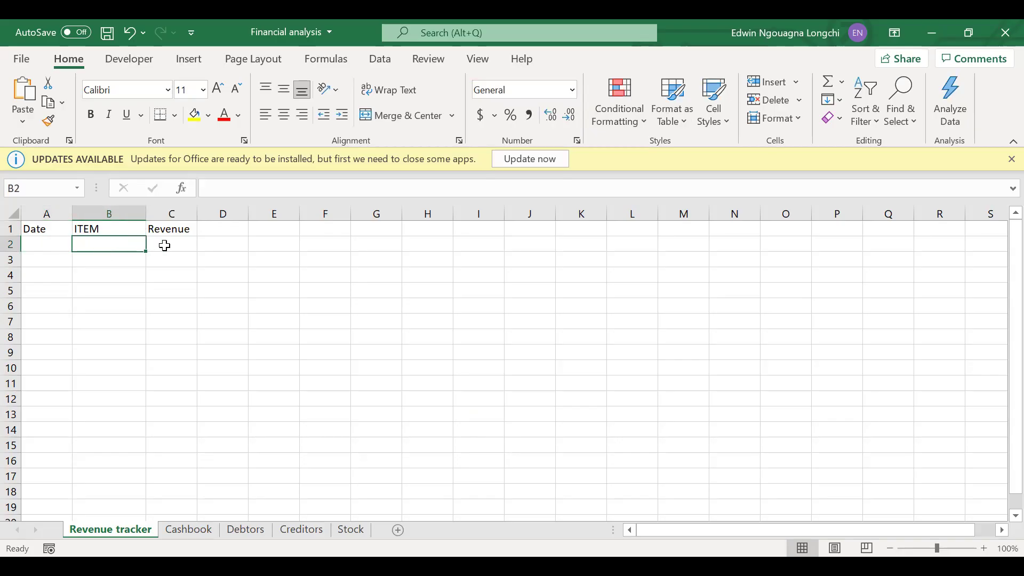
{"action": "left_click", "coordinate": [160, 245]}
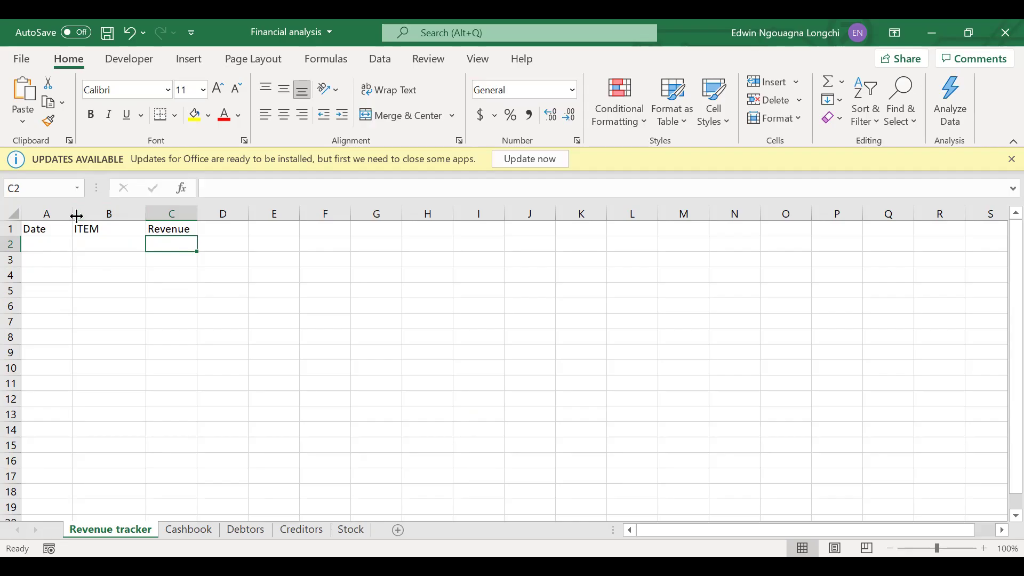
- Adjust the widths of the Date, ITEM and Revenue columns so each is slightly wider than its header
{"action": "left_click_drag", "start_coordinate": [72, 216], "coordinate": [49, 216]}
{"action": "left_click", "coordinate": [135, 243]}
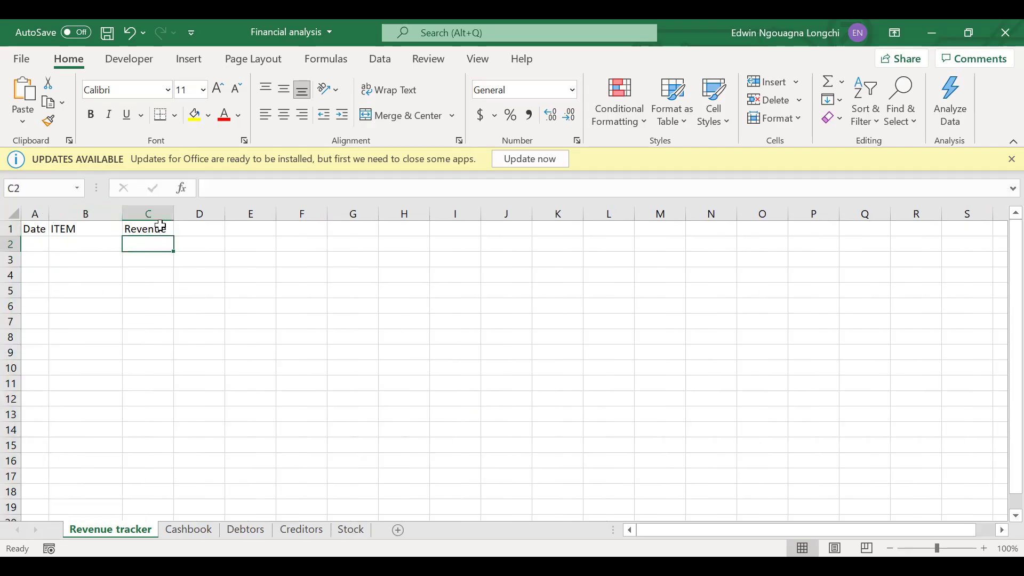
{"action": "key", "text": "ctrl+z"}
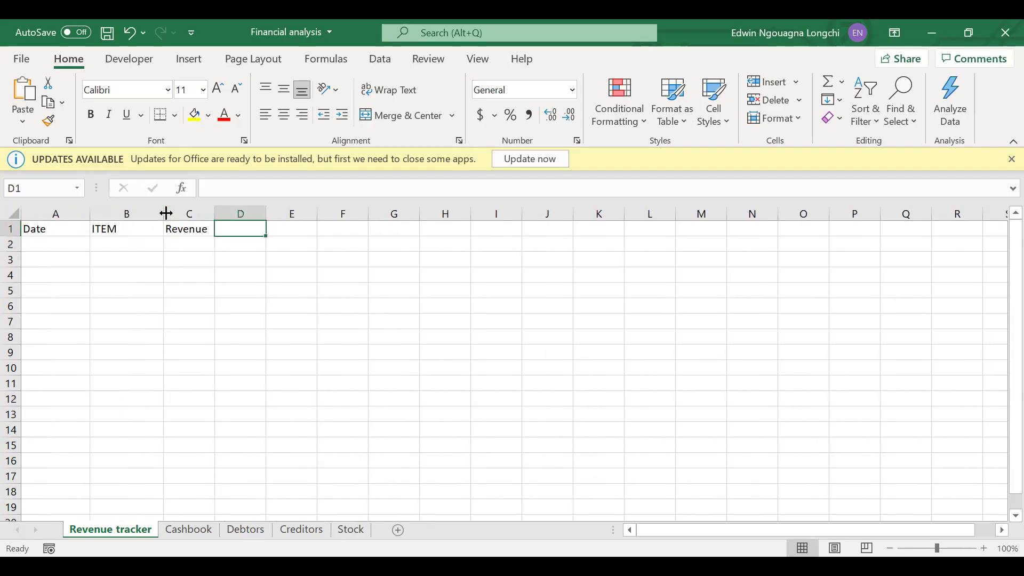
{"action": "double_click", "coordinate": [165, 214]}
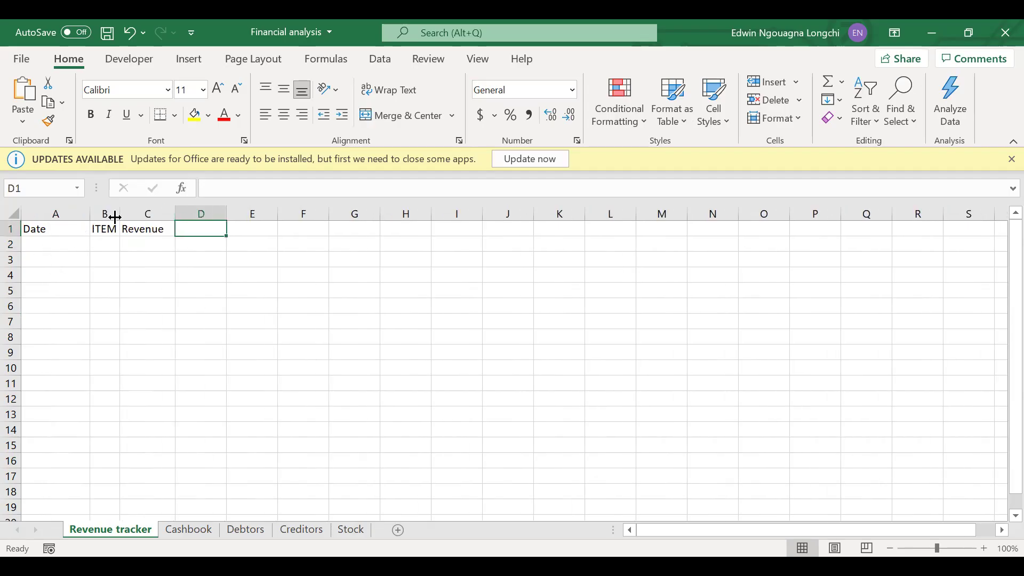
{"action": "left_click_drag", "start_coordinate": [115, 217], "coordinate": [133, 217]}
{"action": "left_click", "coordinate": [176, 233]}
{"action": "left_click", "coordinate": [176, 305]}
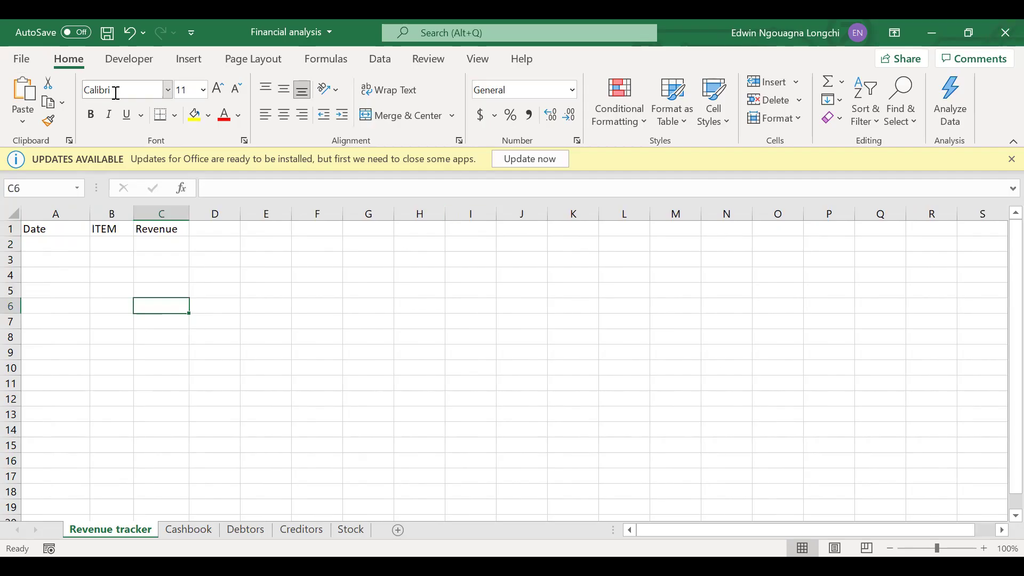
{"action": "left_click_drag", "start_coordinate": [189, 214], "coordinate": [194, 235]}
- Enter the date 7/1/2025 in cell A2 under the Date header
{"action": "double_click", "coordinate": [76, 245]}
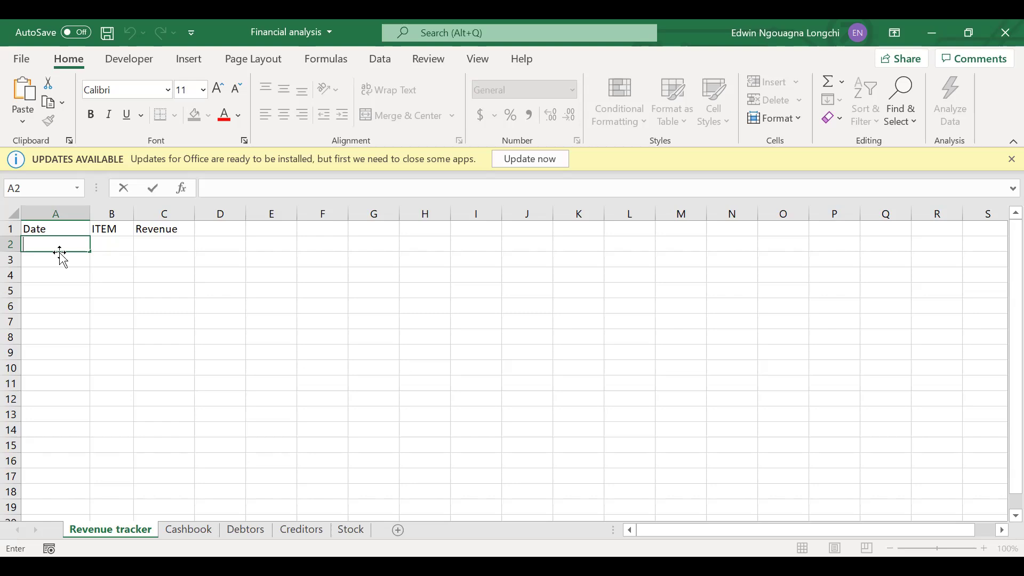
{"action": "type", "text": "1"}
{"action": "type", "text": "/7"}
{"action": "type", "text": "/2024"}
{"action": "key", "text": "BackSpace"}
{"action": "type", "text": "5"}
{"action": "key", "text": "BackSpace"}
{"action": "type", "text": "5"}
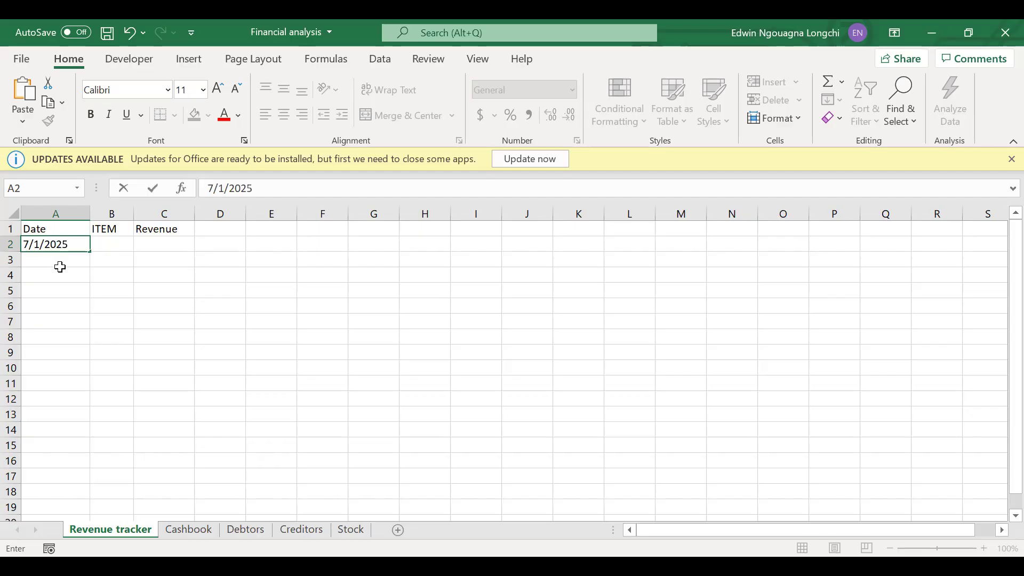
{"action": "key", "text": "Return"}
{"action": "left_click", "coordinate": [52, 245]}
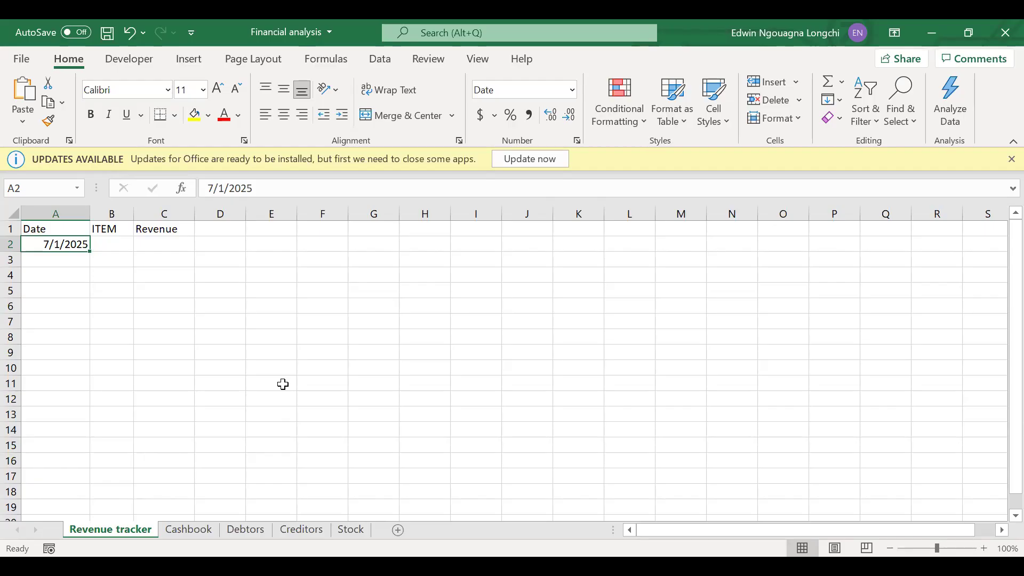
{"action": "key", "text": "F2"}
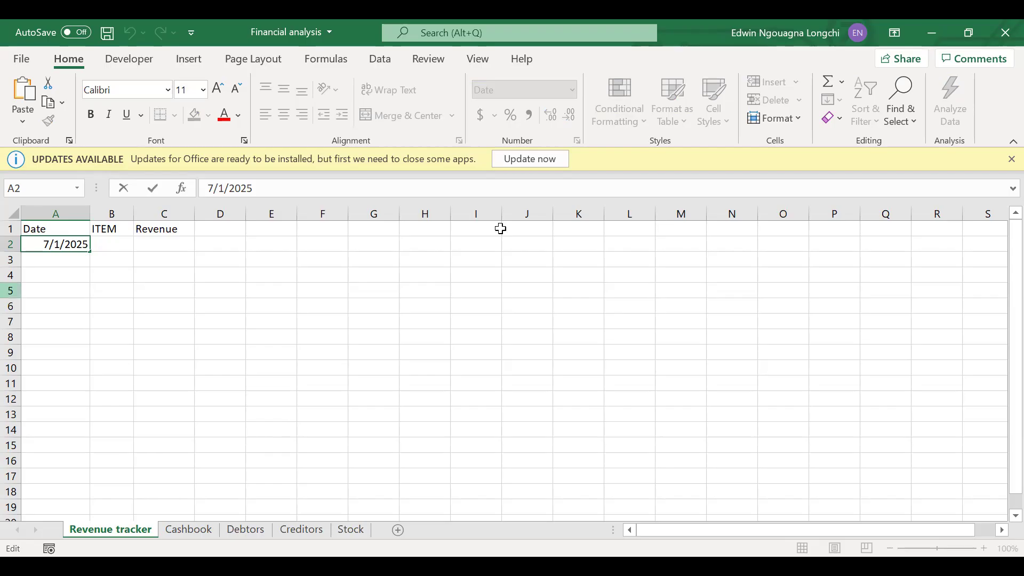
{"action": "left_click", "coordinate": [65, 274]}
{"action": "left_click", "coordinate": [80, 245]}
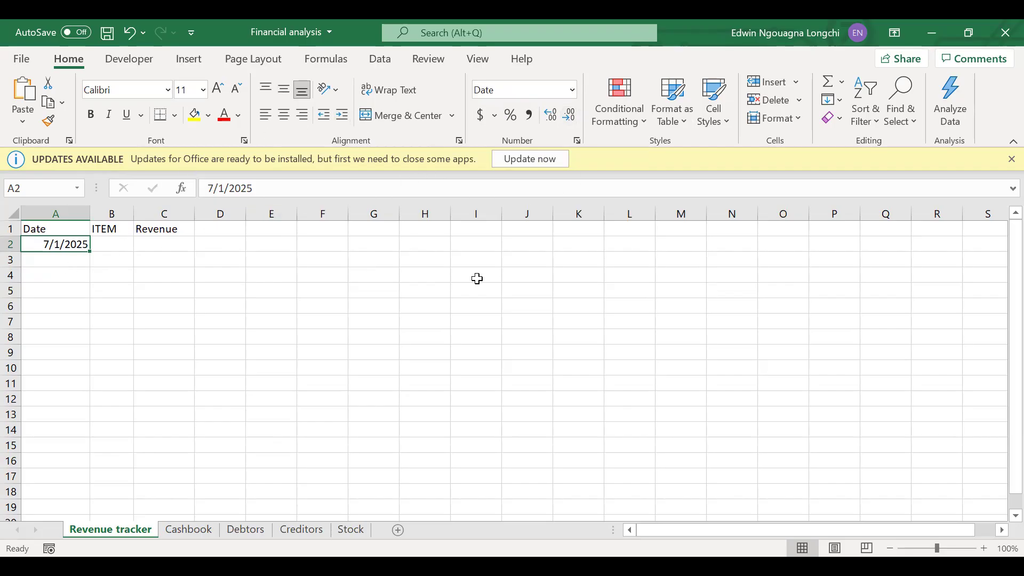
- Dismiss the Office updates notification above the worksheet and return to the date cell A2
{"action": "left_click", "coordinate": [518, 164]}
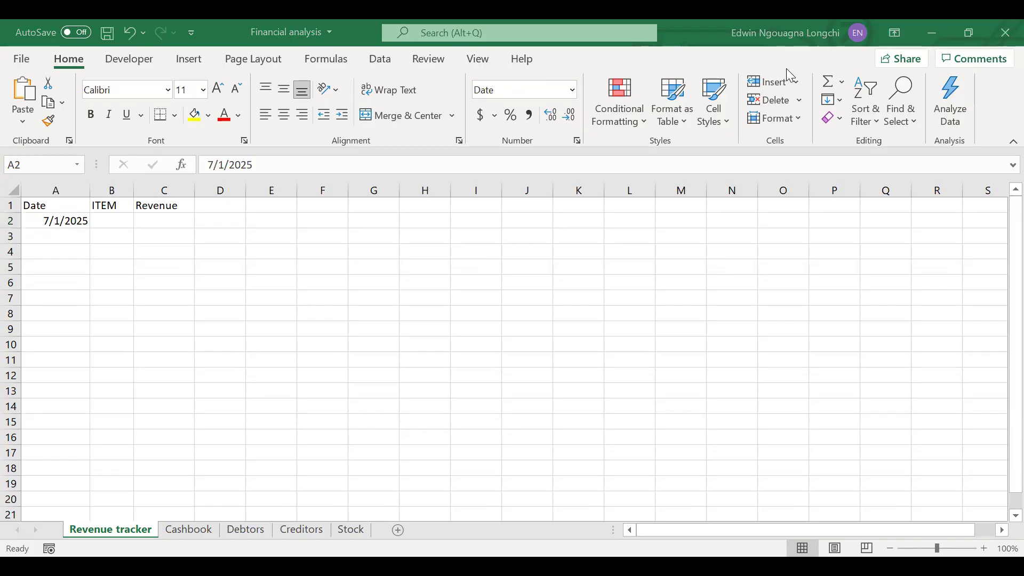
{"action": "left_click", "coordinate": [128, 220]}
{"action": "left_click", "coordinate": [64, 220]}
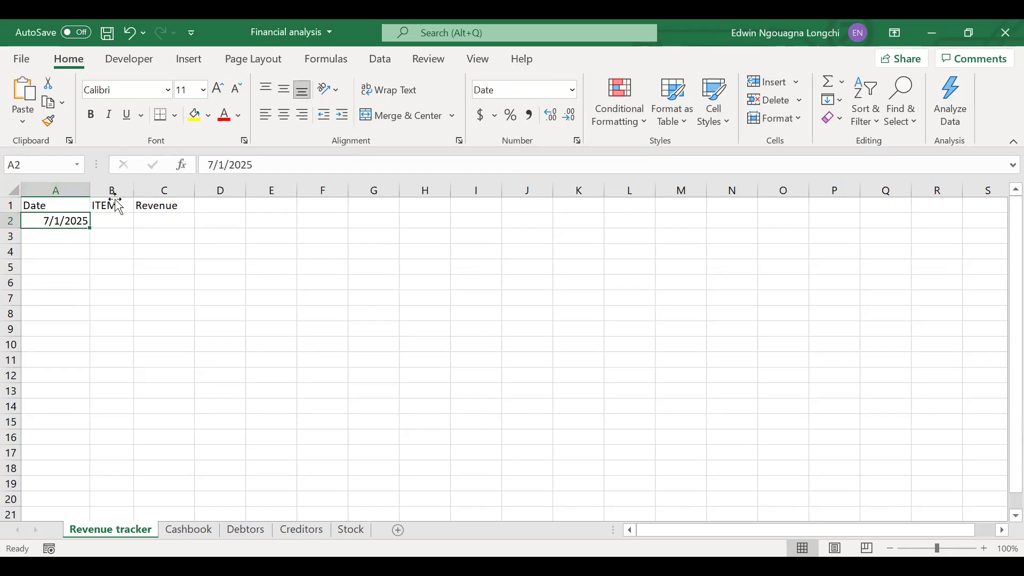
- Resize the Date column to slightly wider than its date and widen the ITEM column to about twice its width
{"action": "double_click", "coordinate": [90, 190]}
{"action": "left_click", "coordinate": [94, 250]}
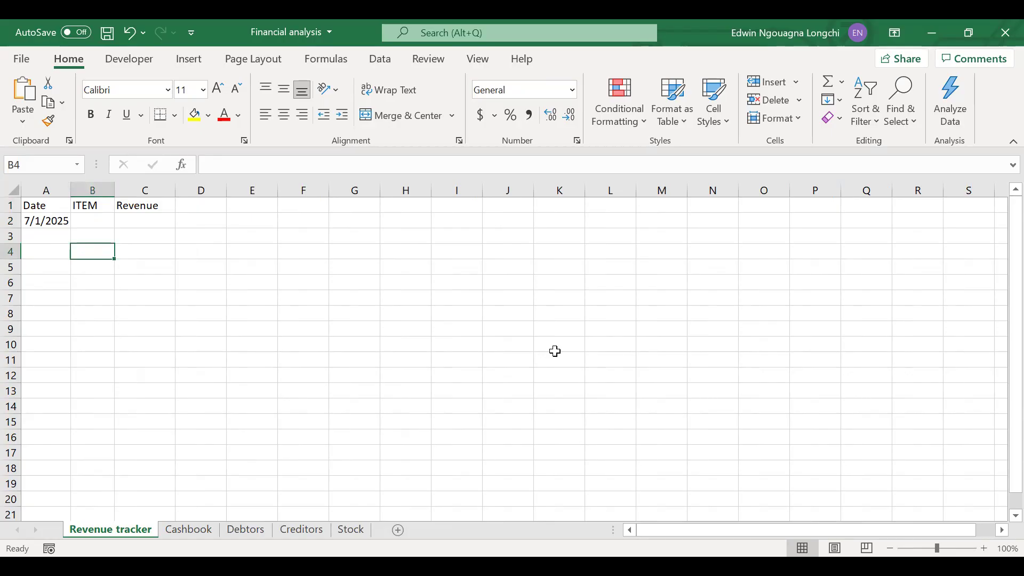
{"action": "left_click_drag", "start_coordinate": [71, 186], "coordinate": [178, 197]}
{"action": "left_click", "coordinate": [123, 248]}
{"action": "left_click", "coordinate": [197, 252]}
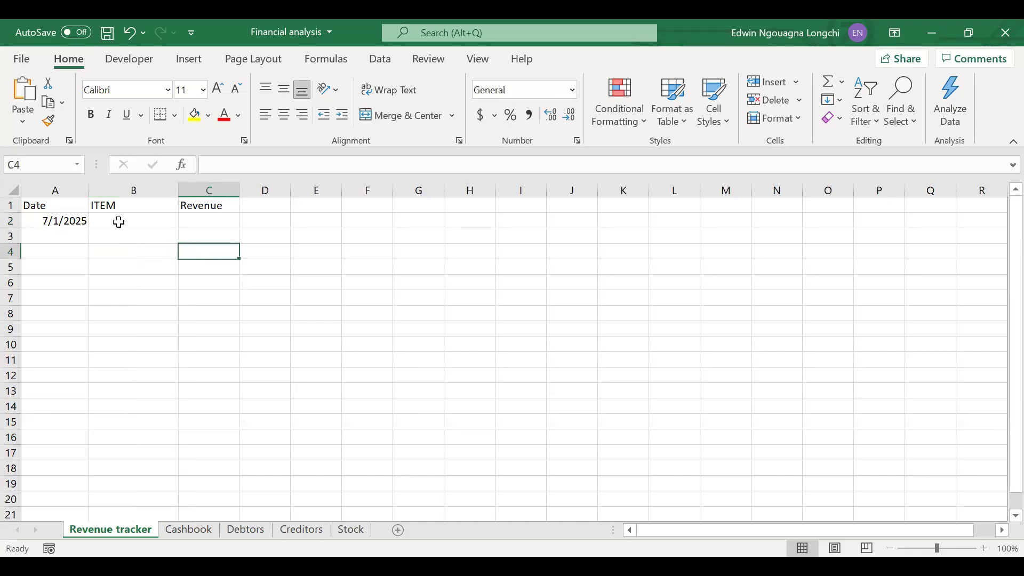
{"action": "left_click", "coordinate": [119, 223]}
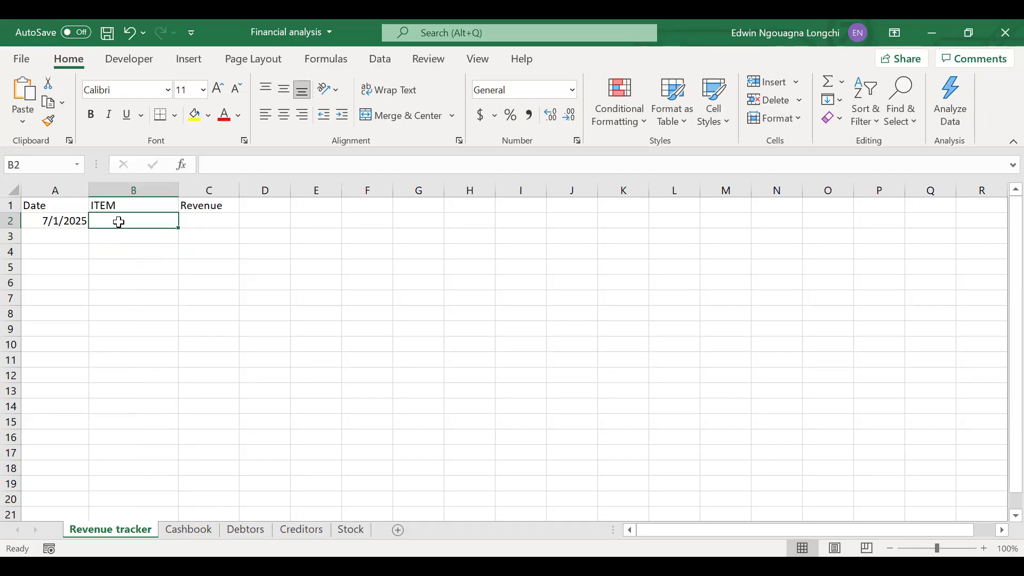
{"action": "key", "text": "F1"}
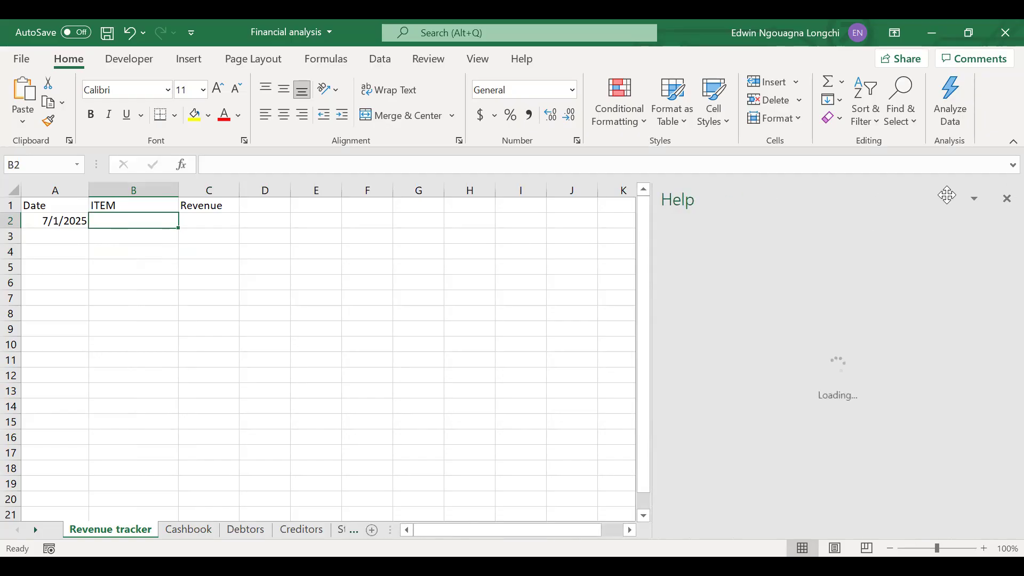
{"action": "left_click", "coordinate": [1008, 199]}
{"action": "left_click", "coordinate": [1001, 205]}
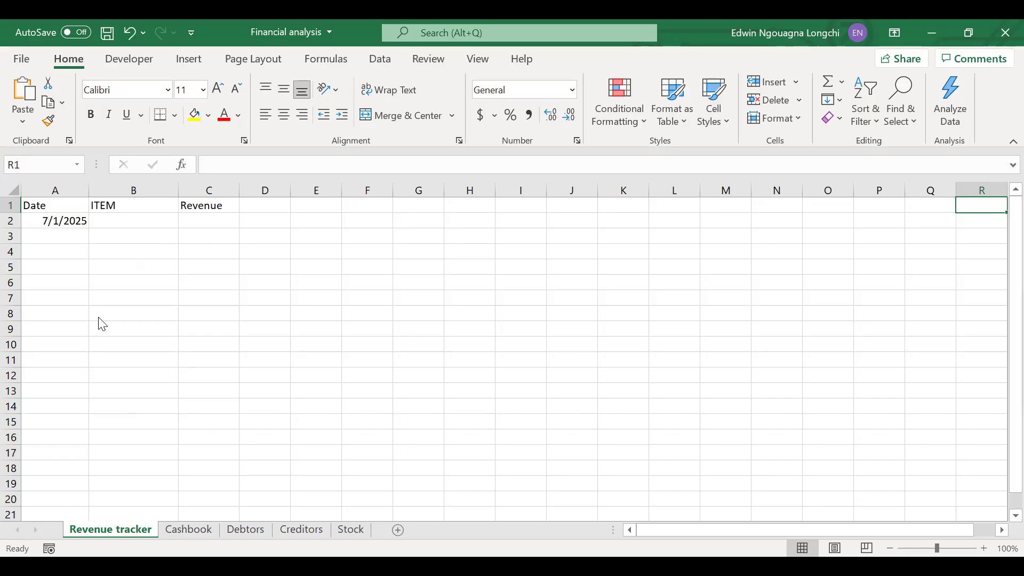
- Enter the item Computer hp in cell B2 with a revenue of 300 in cell C2
{"action": "double_click", "coordinate": [119, 220]}
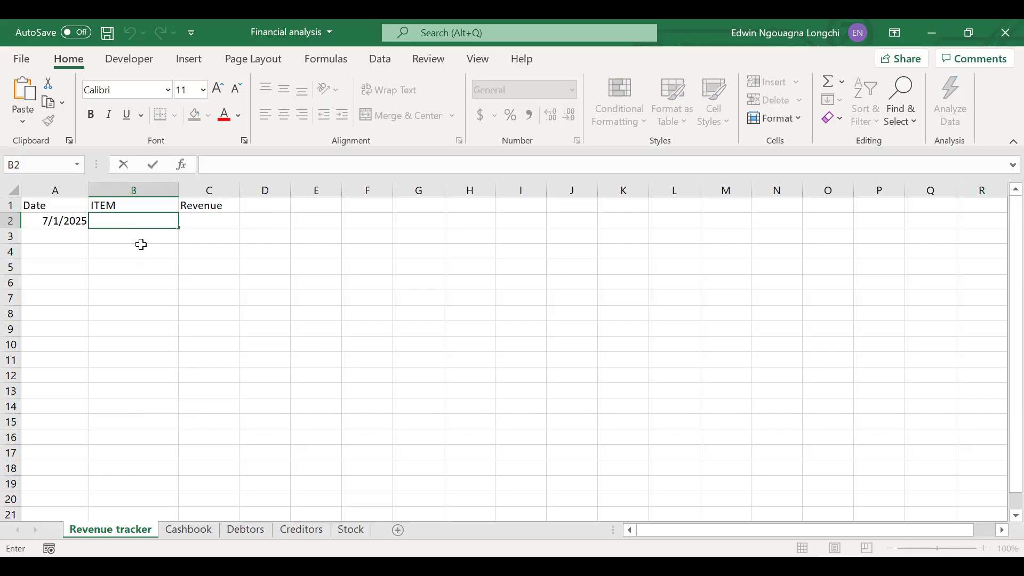
{"action": "type", "text": "C"}
{"action": "type", "text": "o"}
{"action": "type", "text": "mputer hp"}
{"action": "key", "text": "Tab"}
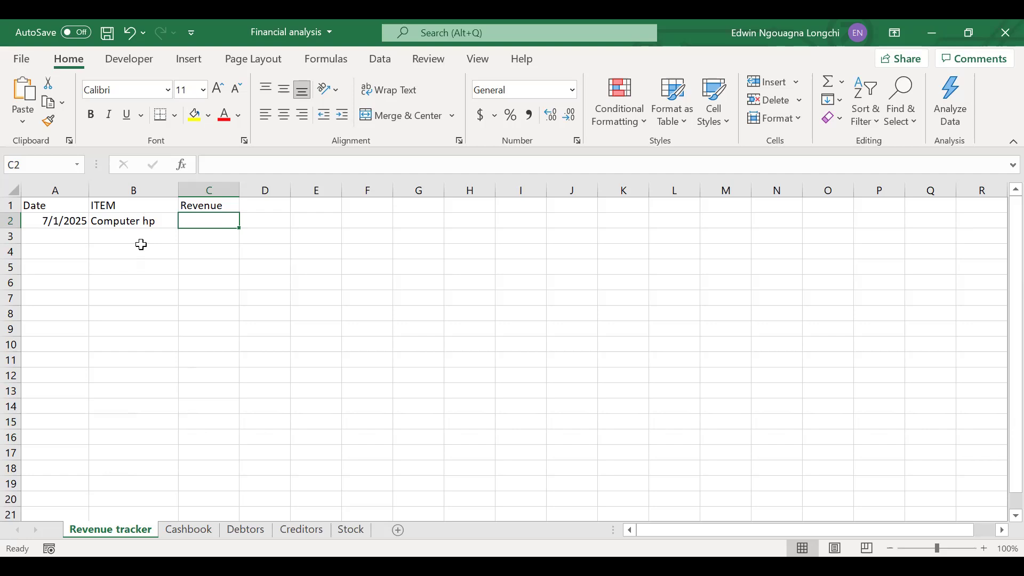
{"action": "type", "text": "3"}
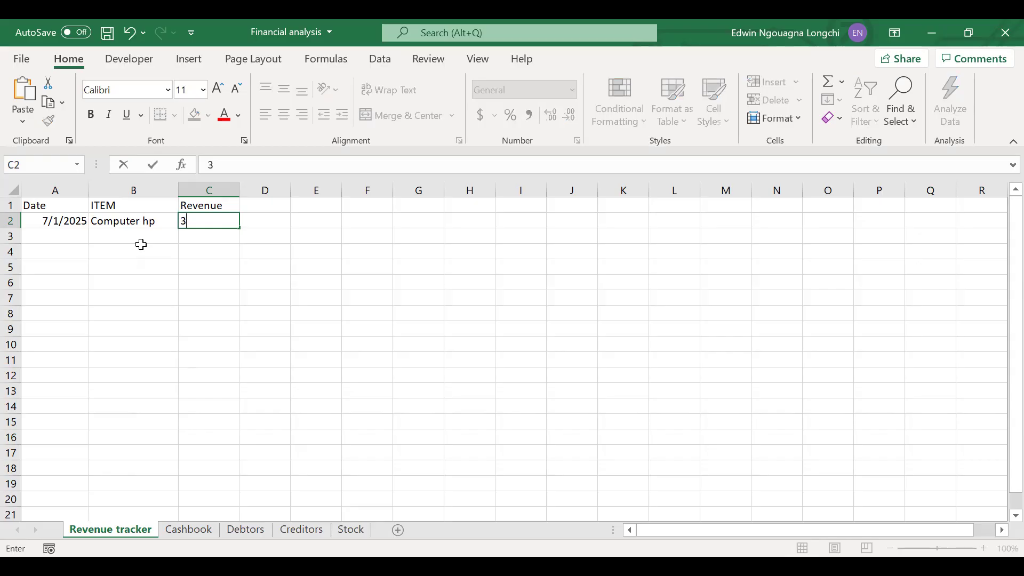
{"action": "type", "text": "00"}
{"action": "left_click", "coordinate": [151, 261]}
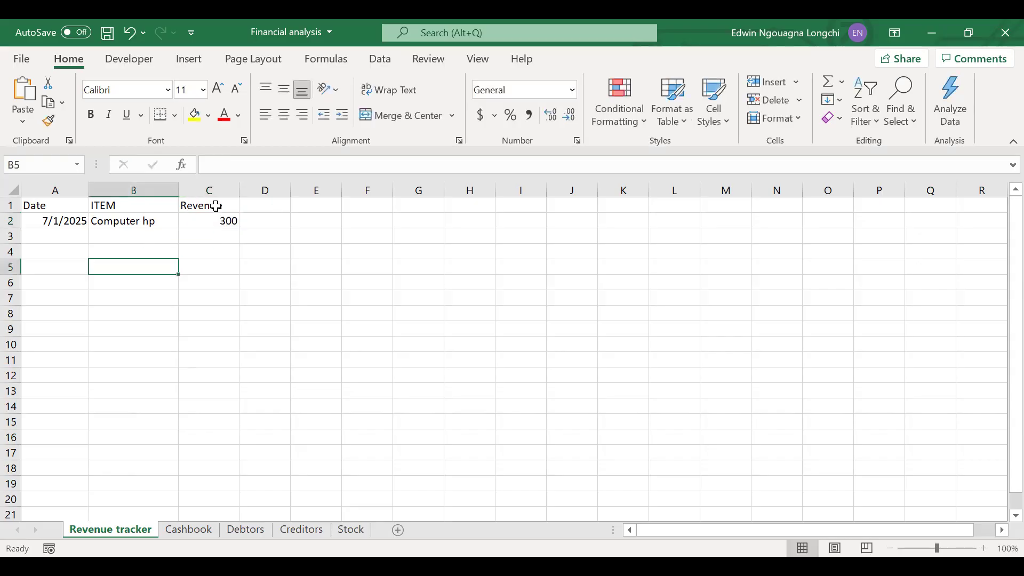
- Add a dollar sign to the revenue column header so it reads Revenue $
{"action": "double_click", "coordinate": [216, 207]}
{"action": "left_click", "coordinate": [229, 205]}
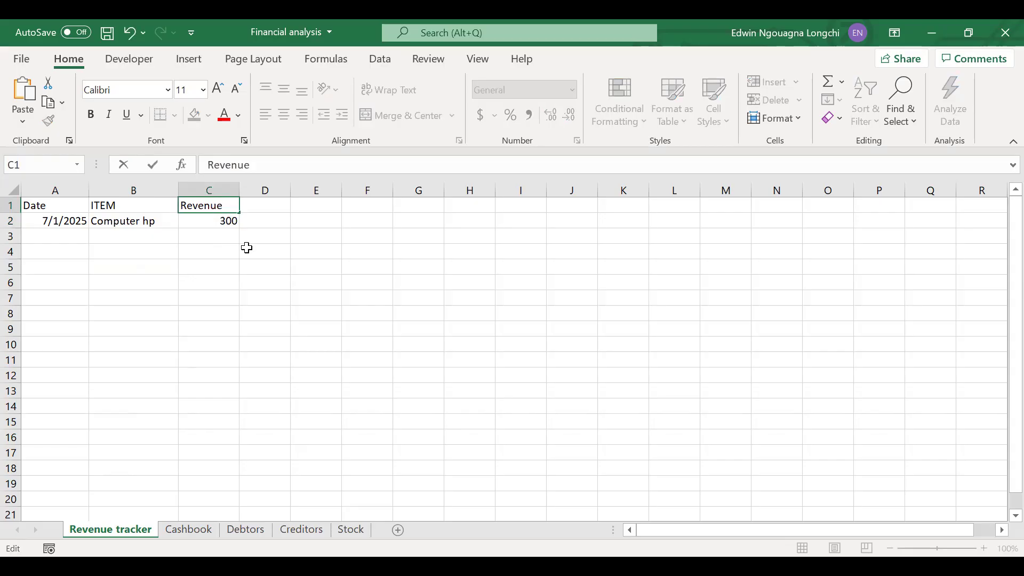
{"action": "type", "text": "$"}
{"action": "left_click", "coordinate": [231, 258]}
{"action": "left_click", "coordinate": [228, 206]}
{"action": "left_click", "coordinate": [206, 220]}
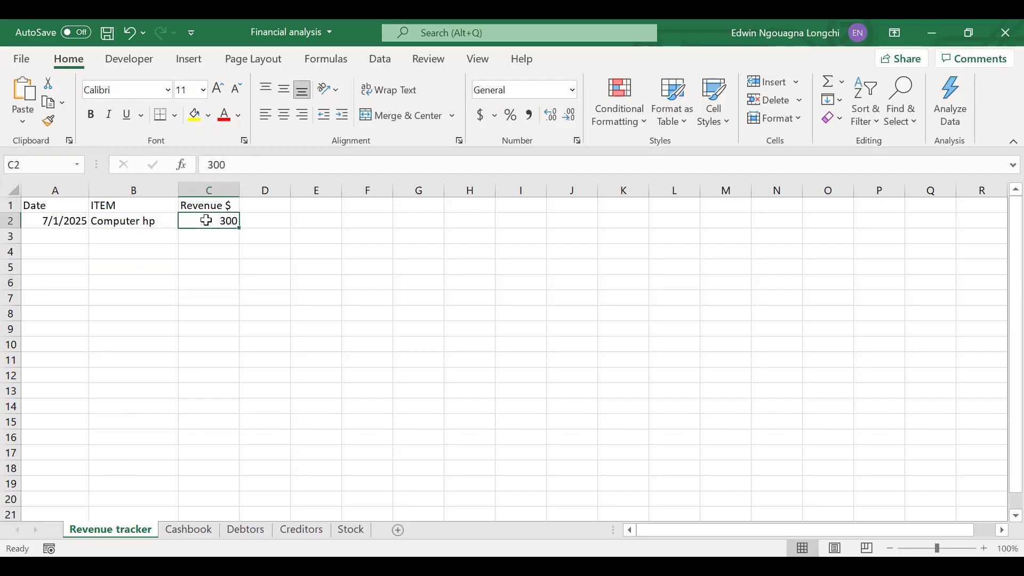
- Enter the item computer DELL with a revenue of 250 in row 3
{"action": "left_click", "coordinate": [115, 236]}
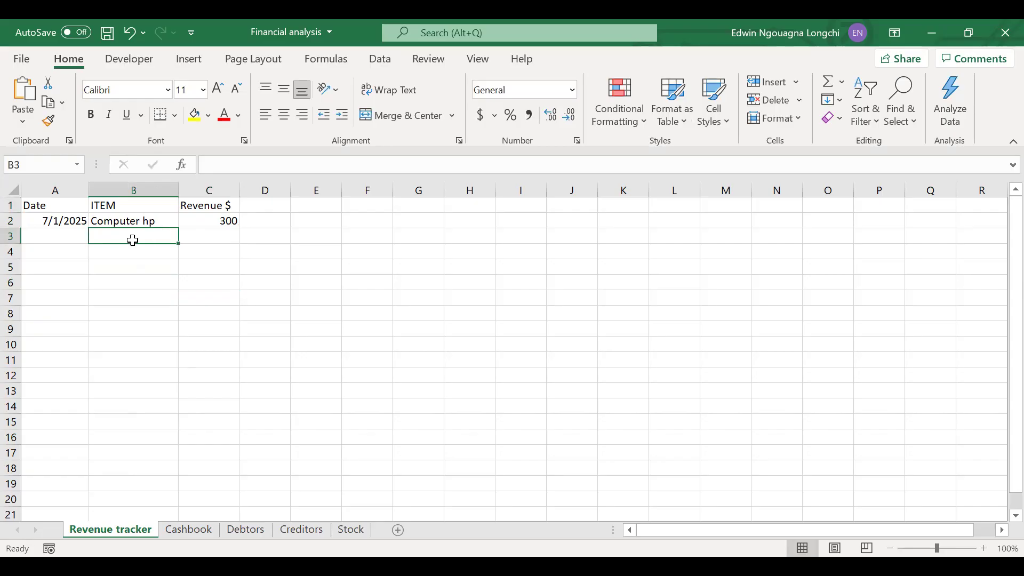
{"action": "type", "text": "cok"}
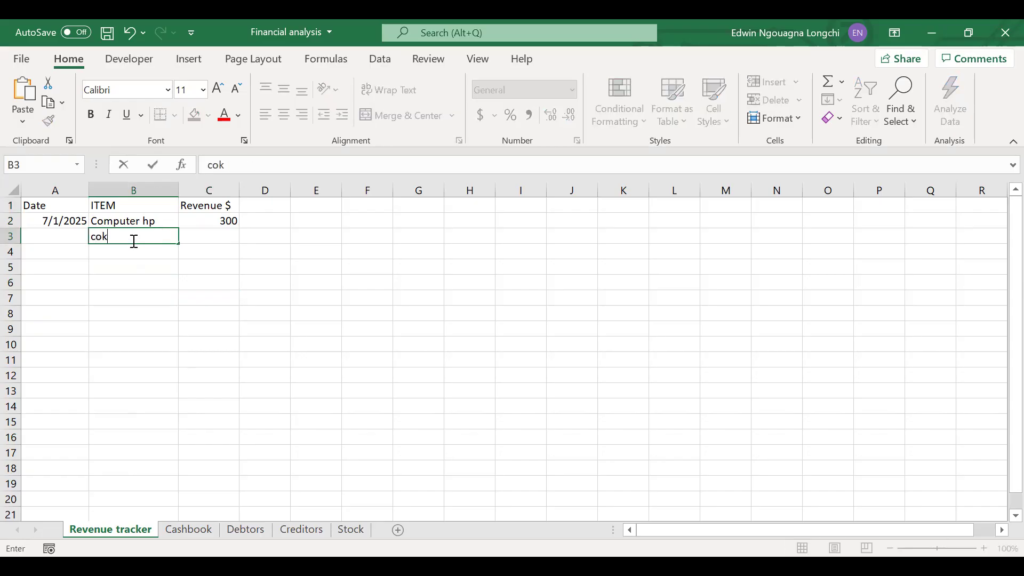
{"action": "key", "text": "BackSpace"}
{"action": "type", "text": "mputer"}
{"action": "type", "text": "DELL"}
{"action": "key", "text": "Tab"}
{"action": "type", "text": "2"}
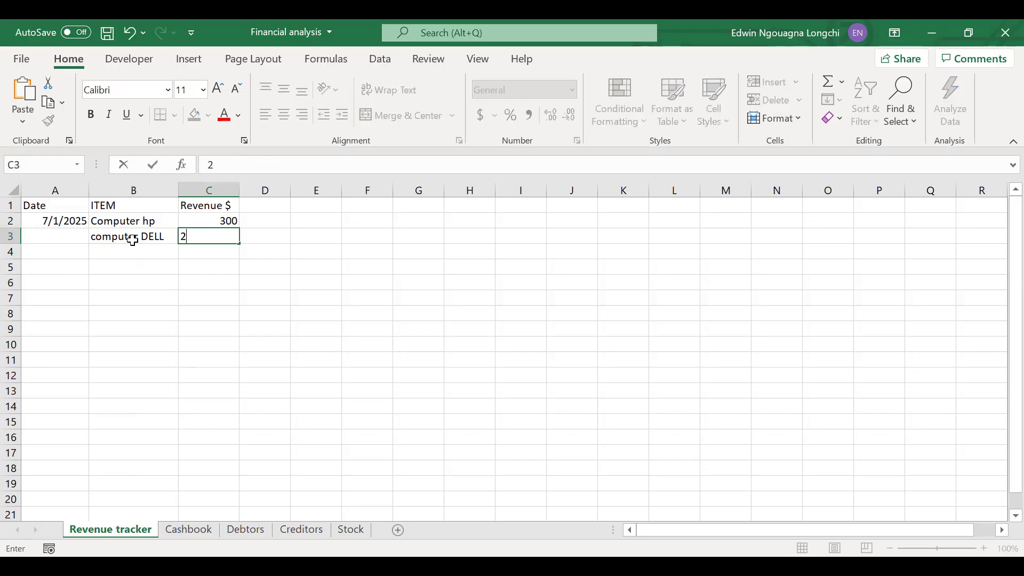
{"action": "type", "text": "50"}
{"action": "key", "text": "Return"}
- Enter the item DELL battery with a revenue of 25 in row 4
{"action": "left_click", "coordinate": [134, 249]}
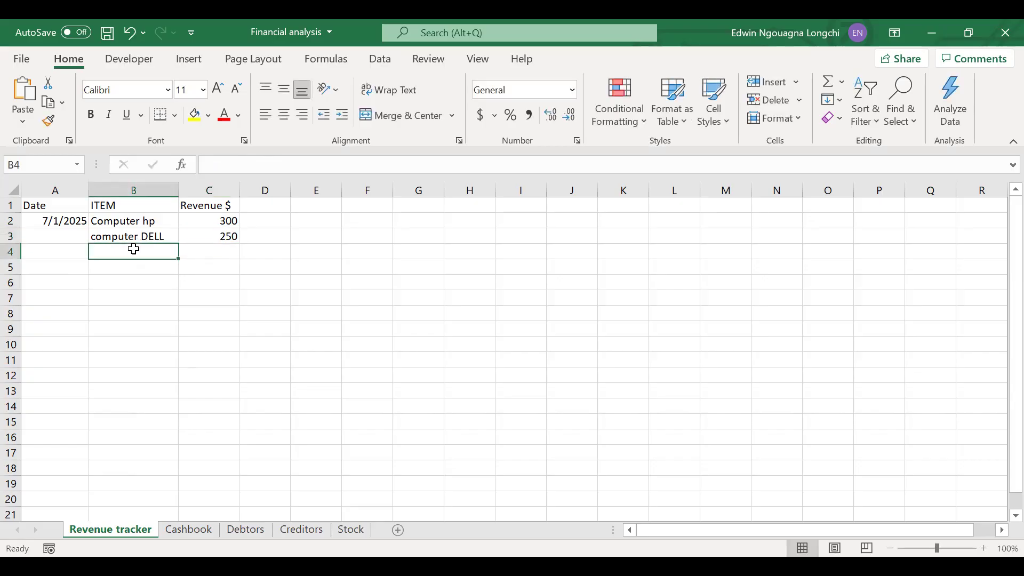
{"action": "type", "text": "bA"}
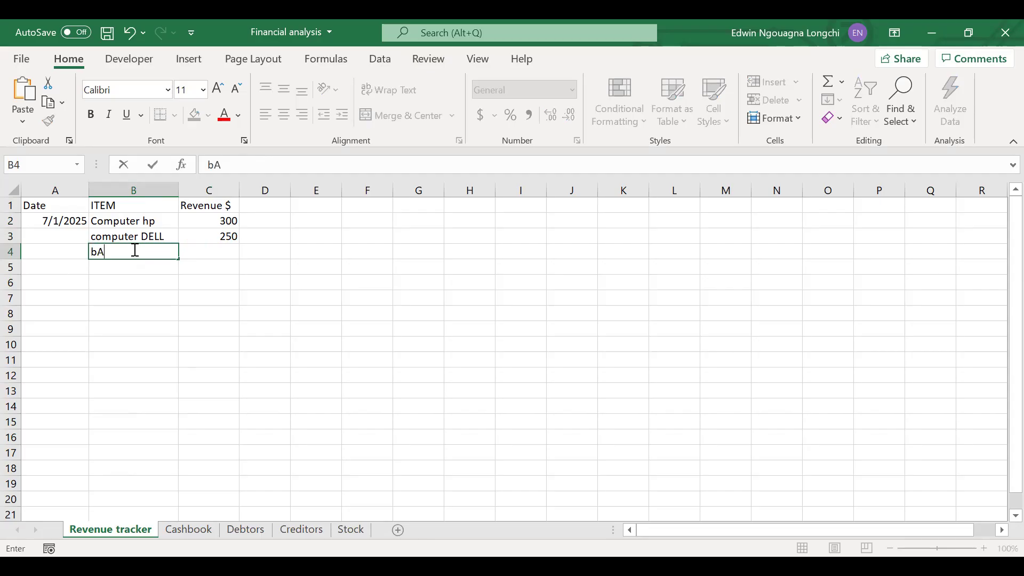
{"action": "key", "text": "BackSpace"}
{"action": "key", "text": "BackSpace"}
{"action": "type", "text": "DELL battery"}
{"action": "key", "text": "Tab"}
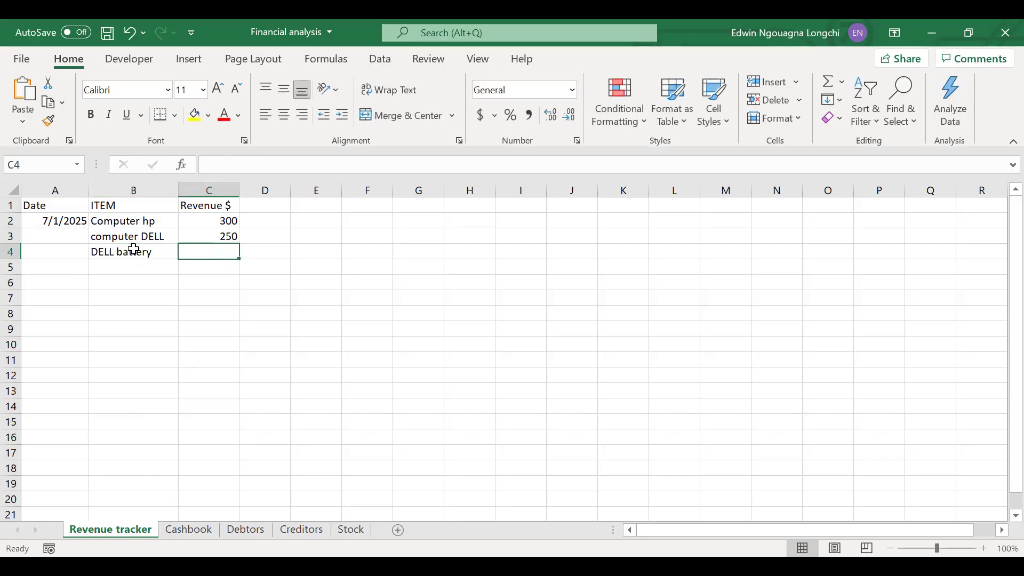
{"action": "type", "text": "25"}
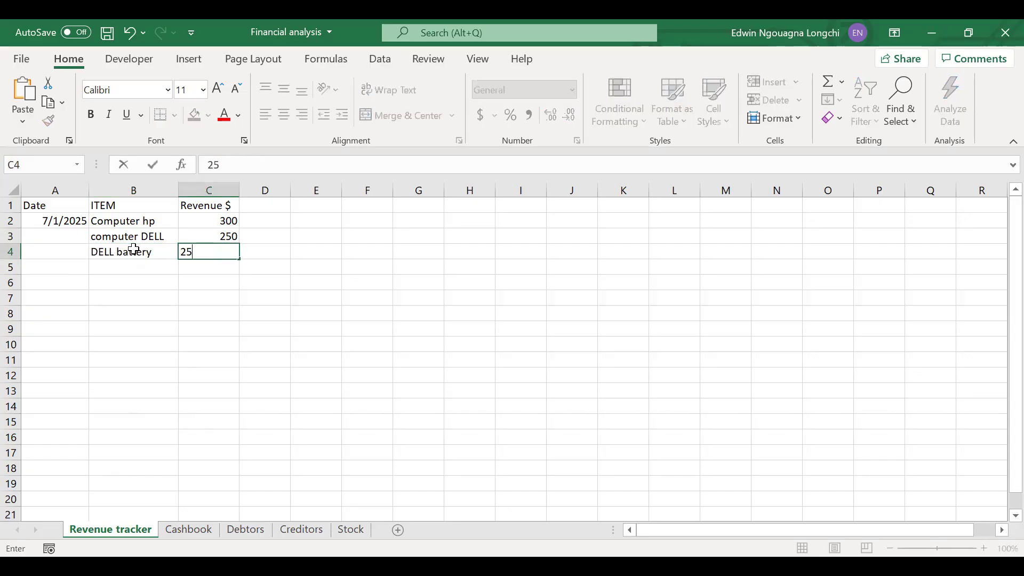
{"action": "key", "text": "Return"}
- Enter the item Tonner with a revenue of 75 in row 5
{"action": "double_click", "coordinate": [111, 268]}
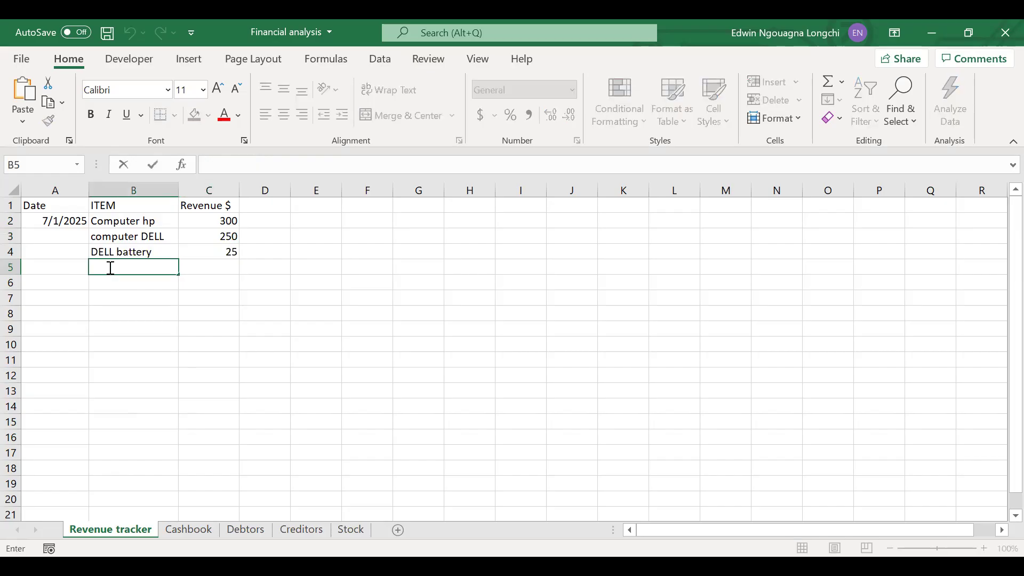
{"action": "type", "text": "Toner"}
{"action": "key", "text": "Tab"}
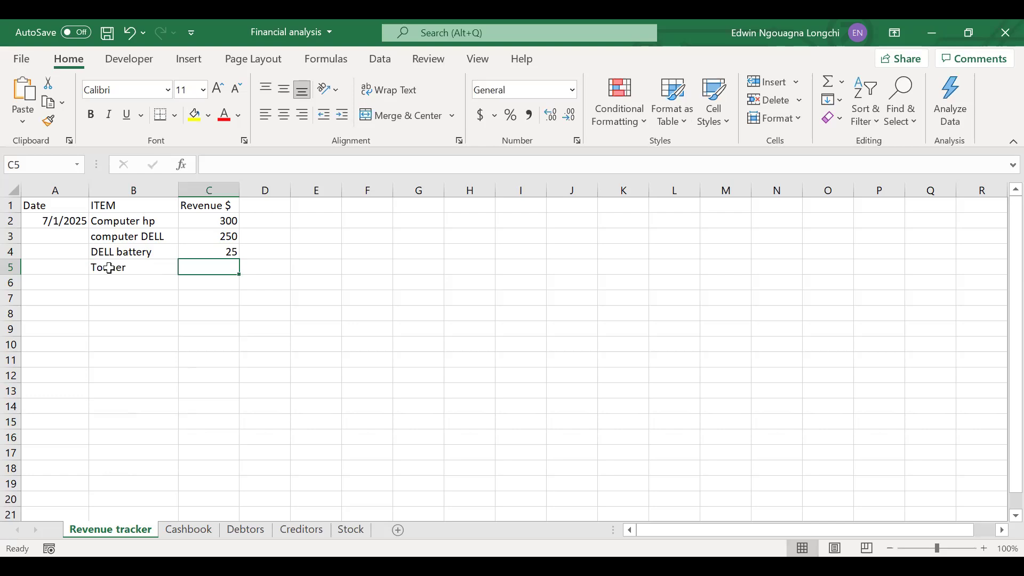
{"action": "type", "text": "50"}
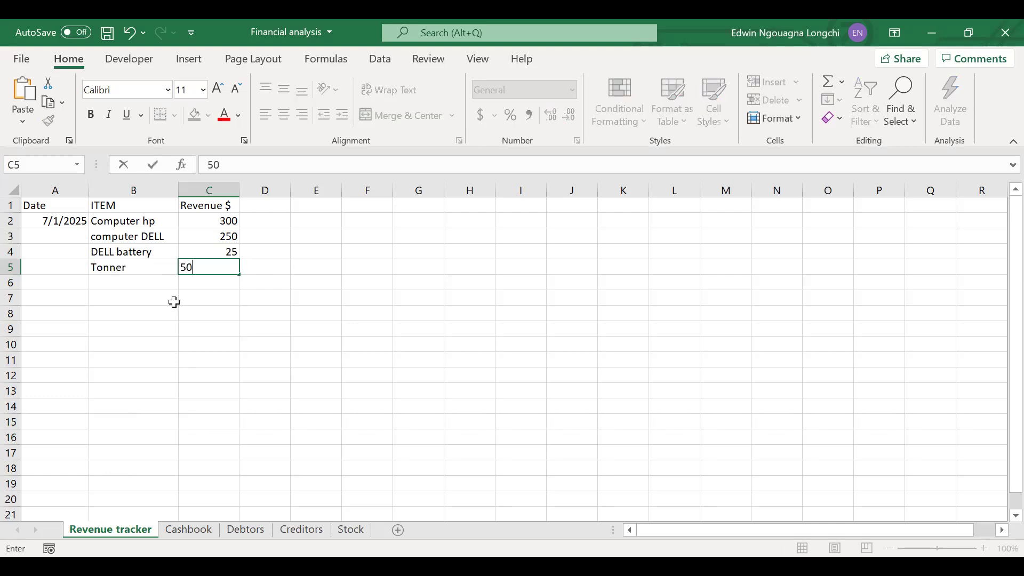
{"action": "left_click", "coordinate": [210, 268]}
{"action": "key", "text": "BackSpace"}
{"action": "key", "text": "BackSpace"}
{"action": "type", "text": "75"}
{"action": "left_click", "coordinate": [259, 300]}
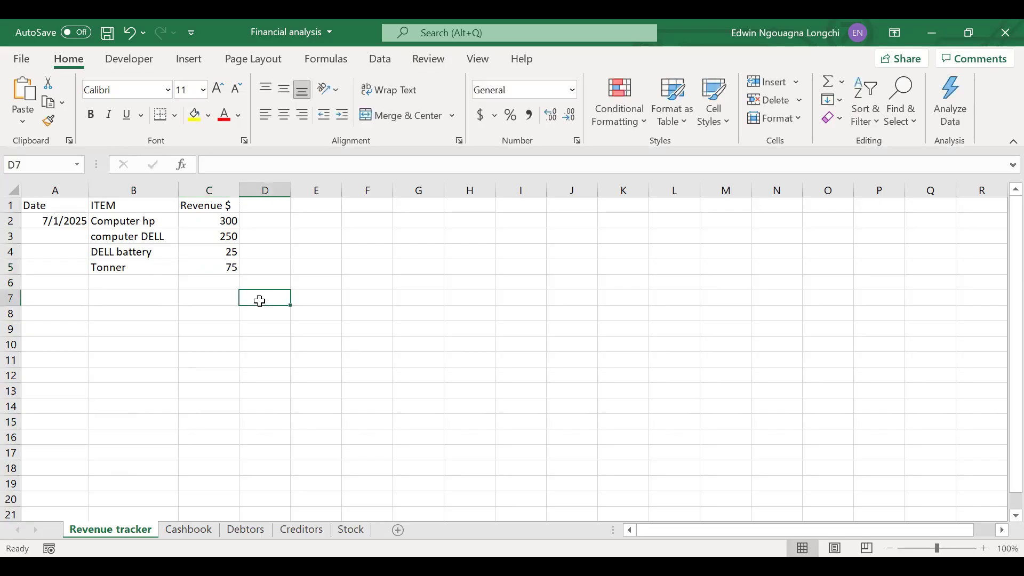
{"action": "left_click", "coordinate": [137, 285]}
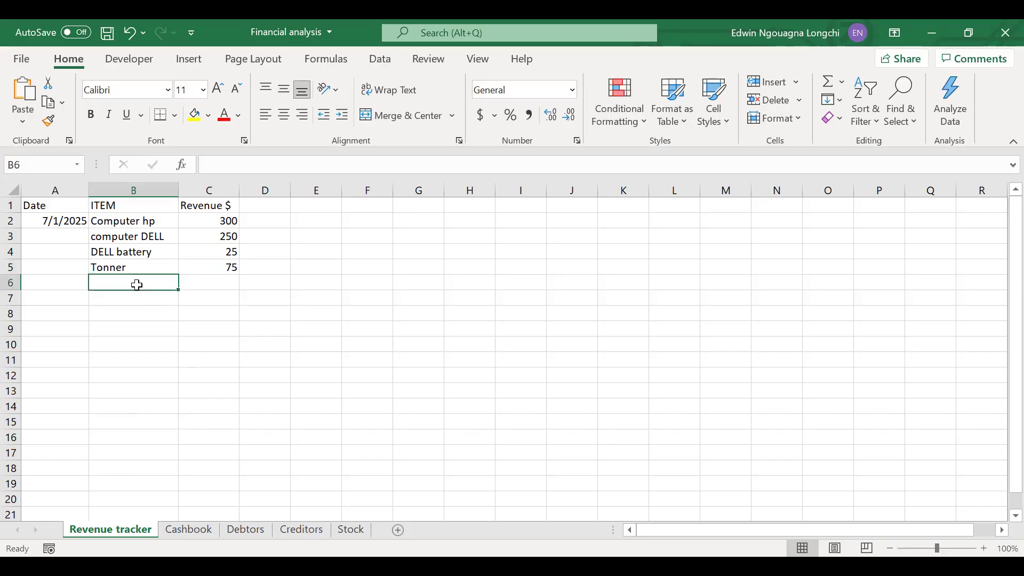
- Copy the date from cell A2 into cell A3 on the computer DELL row
{"action": "left_click", "coordinate": [65, 222]}
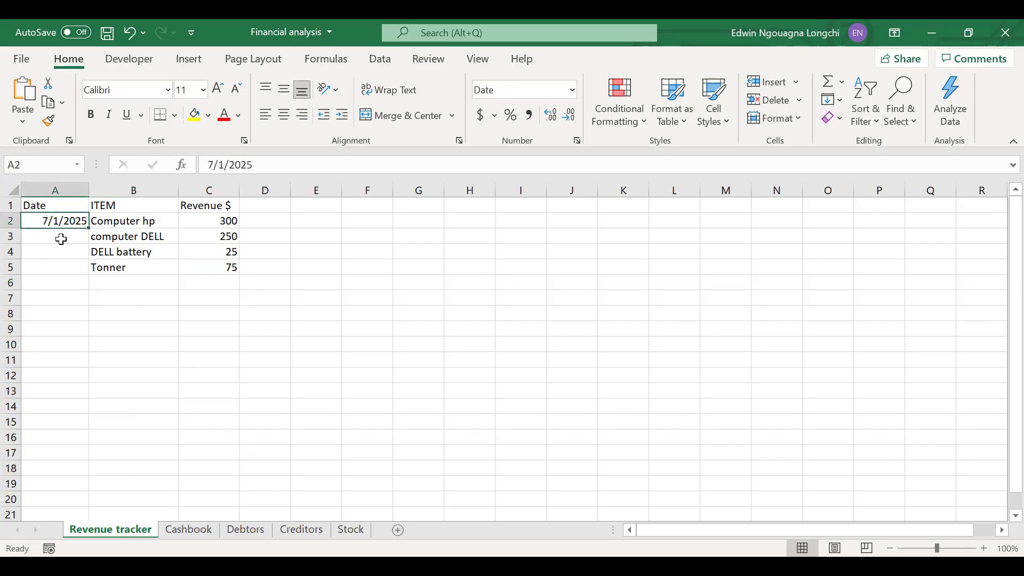
{"action": "key", "text": "ctrl+c"}
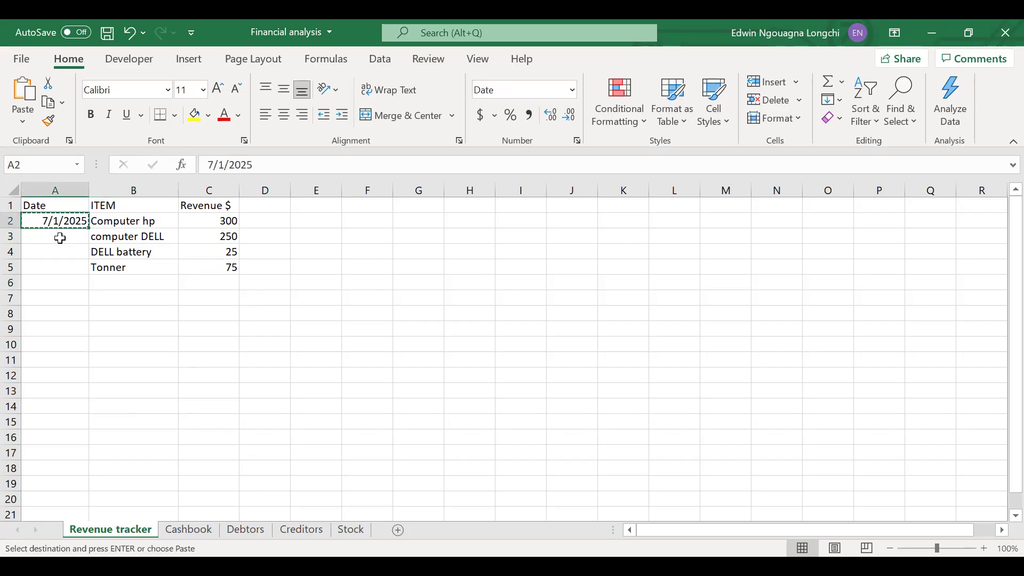
{"action": "left_click", "coordinate": [61, 239]}
{"action": "double_click", "coordinate": [62, 239]}
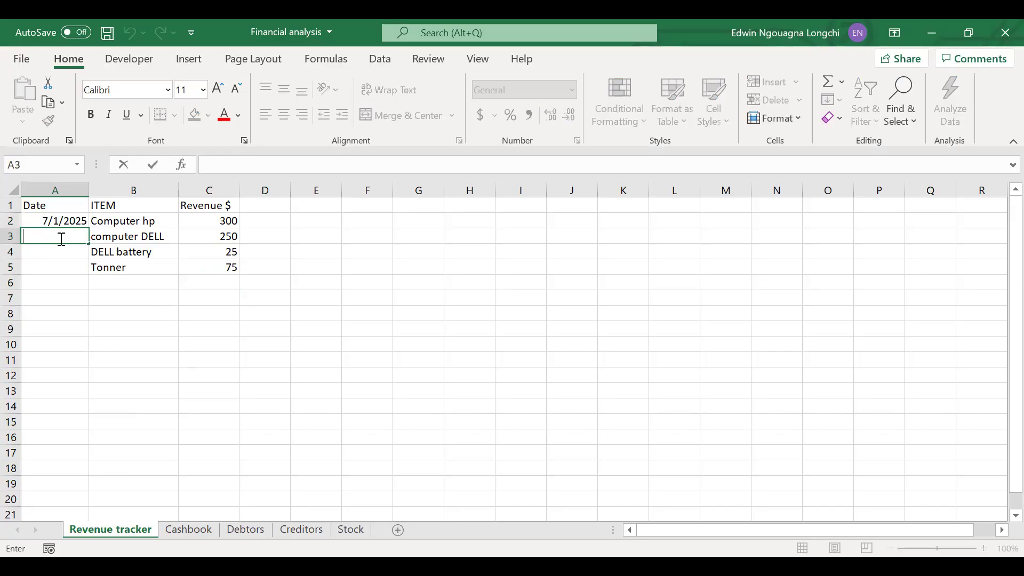
{"action": "key", "text": "Down"}
{"action": "key", "text": "Down"}
{"action": "key", "text": "Down"}
{"action": "key", "text": "Down"}
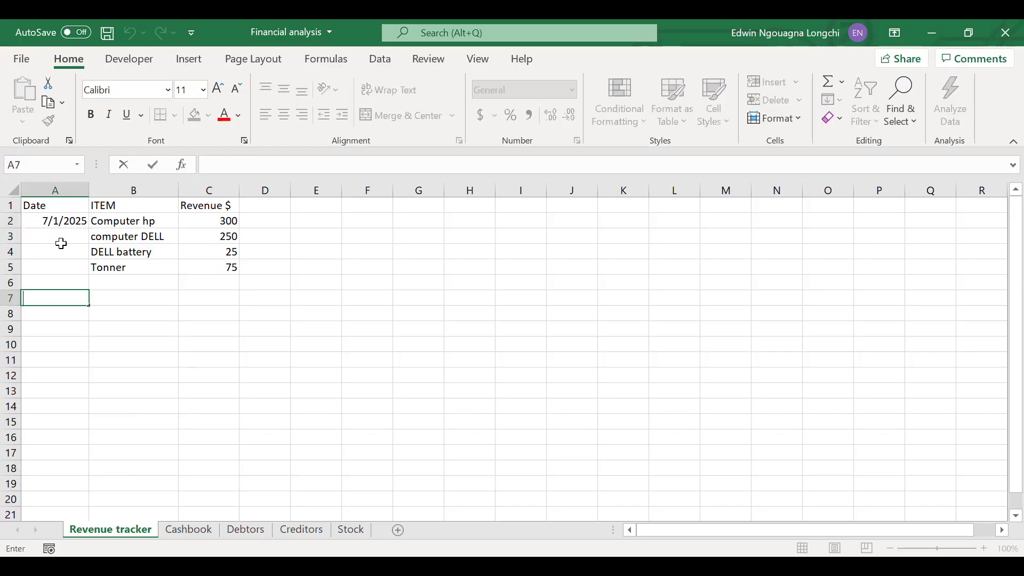
{"action": "key", "text": "Up"}
{"action": "key", "text": "Up"}
{"action": "key", "text": "Up"}
{"action": "key", "text": "Up"}
{"action": "key", "text": "Up"}
{"action": "key", "text": "ctrl+c"}
{"action": "left_click", "coordinate": [60, 237]}
{"action": "key", "text": "ctrl+v"}
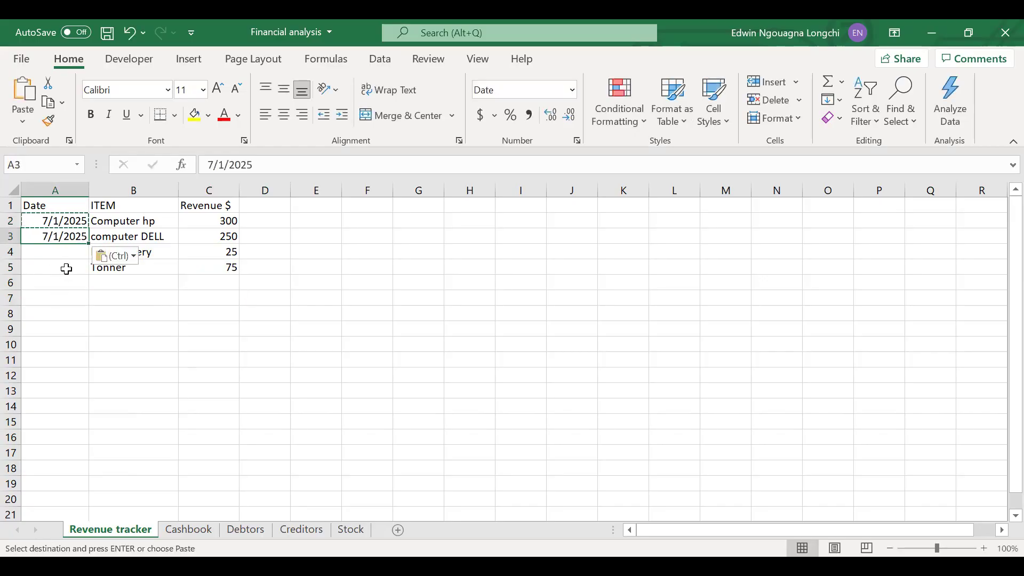
- Clear the copied date from cell A3, keeping the original date in A2
{"action": "double_click", "coordinate": [60, 221]}
{"action": "left_click", "coordinate": [229, 316]}
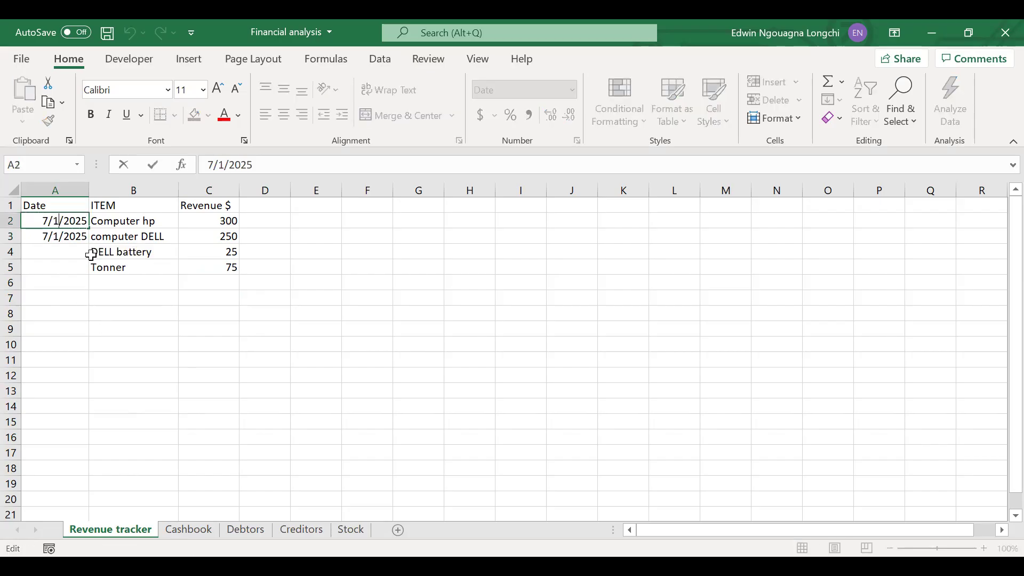
{"action": "double_click", "coordinate": [62, 221]}
{"action": "left_click", "coordinate": [40, 240]}
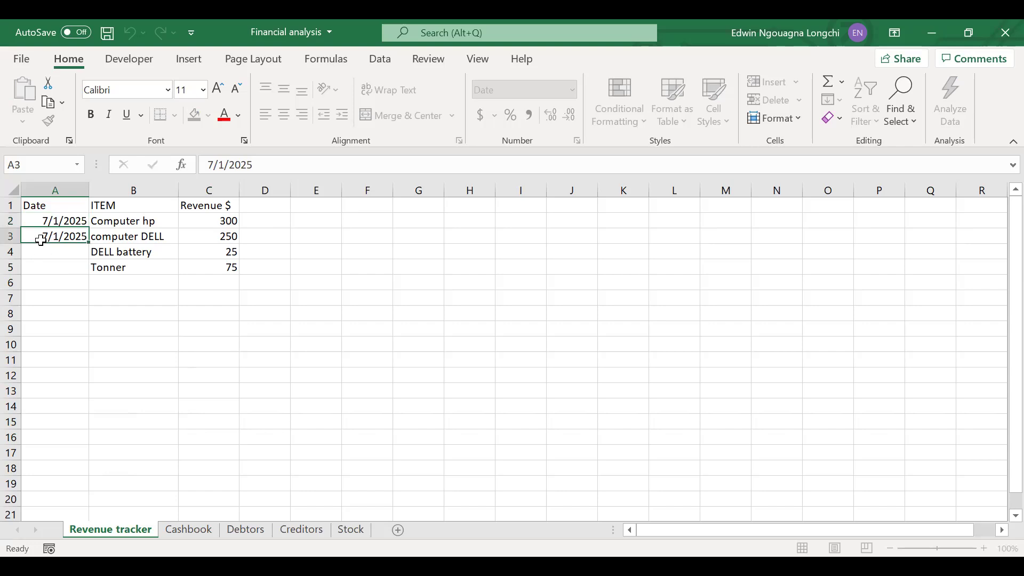
{"action": "key", "text": "Delete"}
- Fill the date in A2 down through cell A5 as a daily series ending at 7/4/2025
{"action": "left_click", "coordinate": [71, 219]}
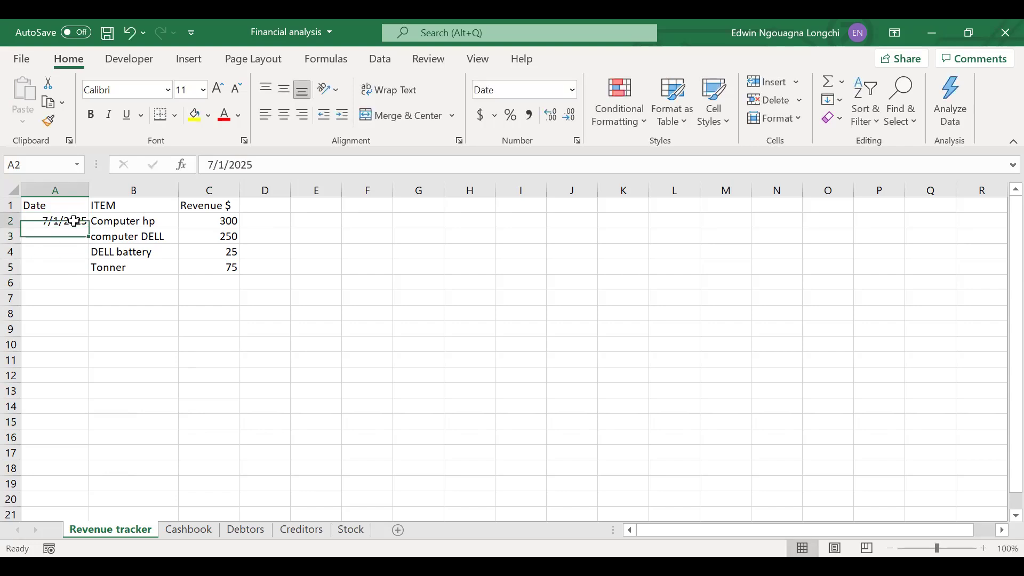
{"action": "left_click_drag", "start_coordinate": [86, 229], "coordinate": [86, 273]}
{"action": "left_click", "coordinate": [59, 235]}
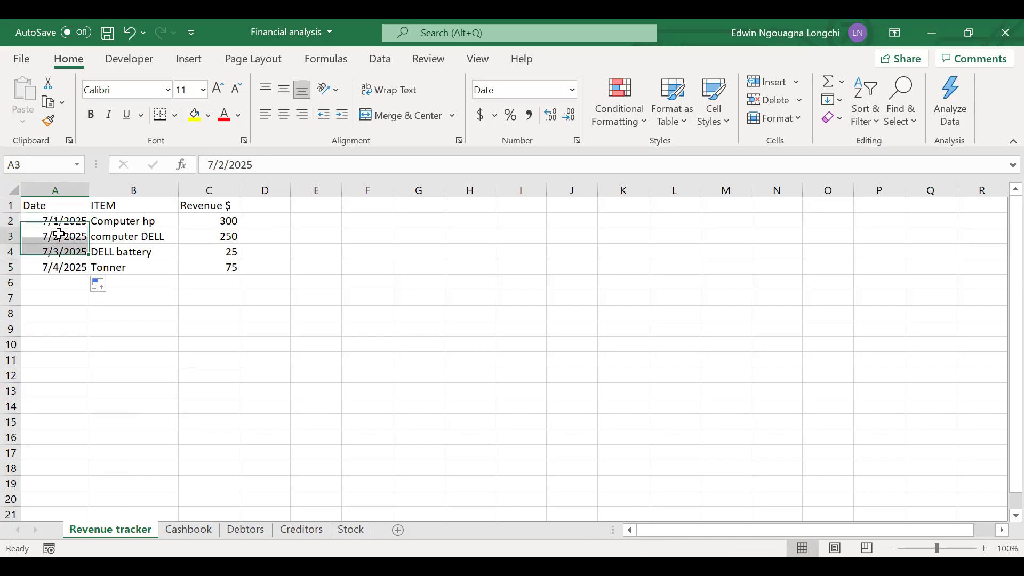
{"action": "left_click", "coordinate": [63, 250]}
{"action": "double_click", "coordinate": [70, 268]}
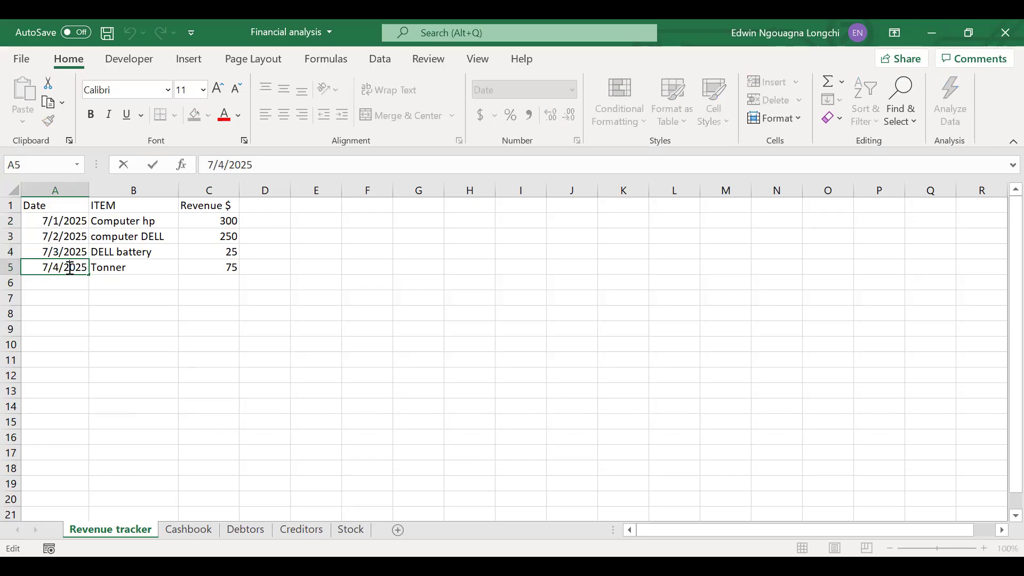
{"action": "double_click", "coordinate": [62, 236]}
{"action": "key", "text": "Right"}
{"action": "key", "text": "Right"}
{"action": "key", "text": "Right"}
{"action": "left_click", "coordinate": [163, 319]}
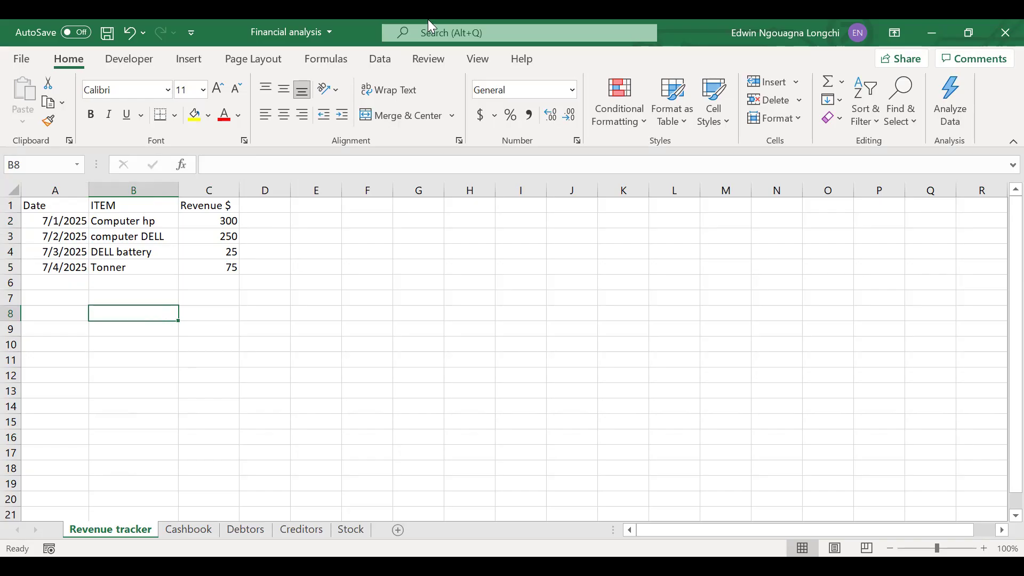
{"action": "left_click", "coordinate": [148, 283]}
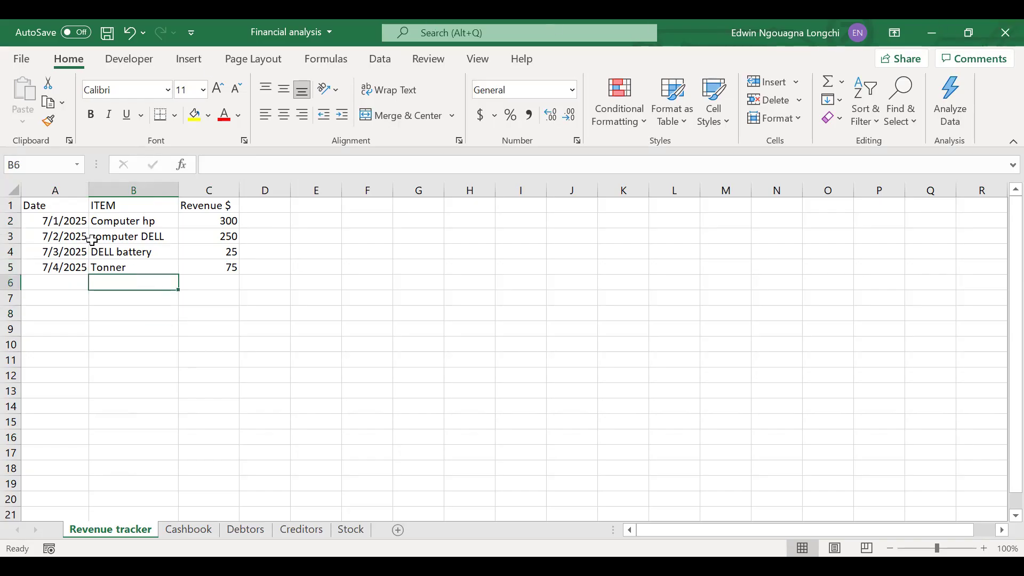
- Clear the date from cell A3 on the computer DELL row
{"action": "double_click", "coordinate": [84, 237]}
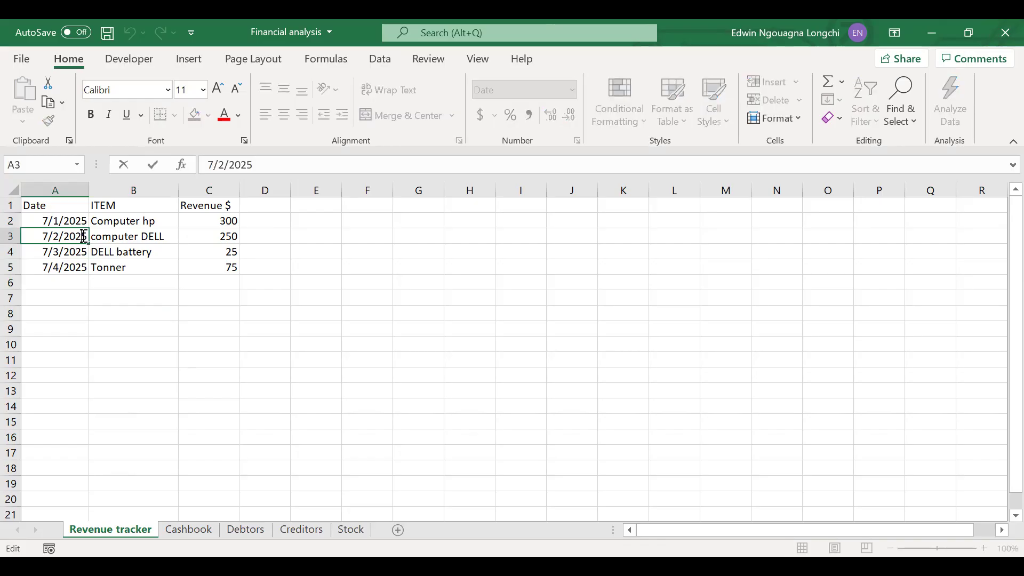
{"action": "key", "text": "BackSpace"}
{"action": "key", "text": "BackSpace"}
{"action": "key", "text": "Escape"}
{"action": "key", "text": "Delete"}
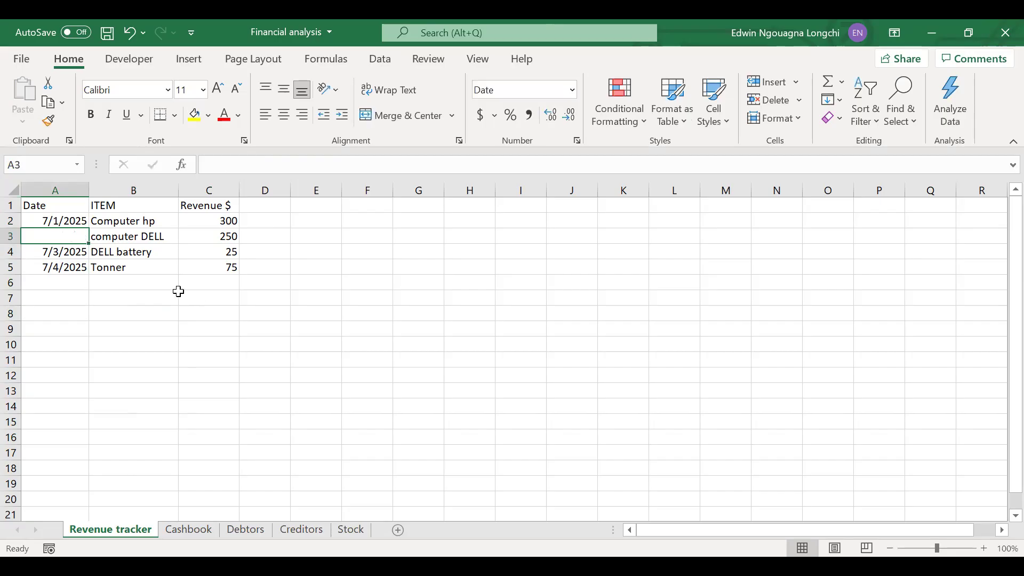
- Clear the dates from cells A4 and A5 on the DELL battery and Tonner rows
{"action": "double_click", "coordinate": [81, 252]}
{"action": "key", "text": "BackSpace"}
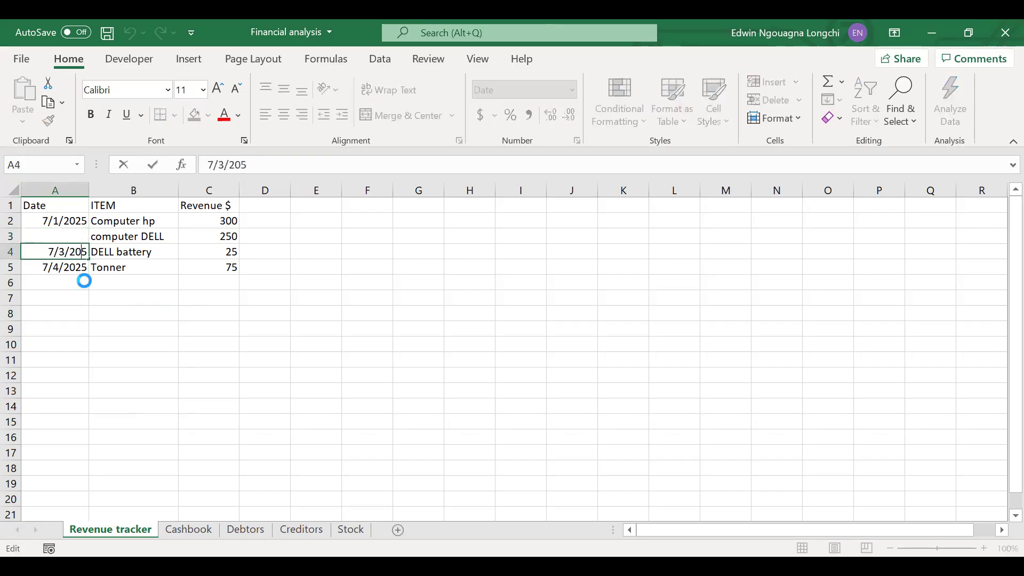
{"action": "key", "text": "Return"}
{"action": "key", "text": "Delete"}
{"action": "left_click", "coordinate": [75, 253]}
{"action": "key", "text": "Delete"}
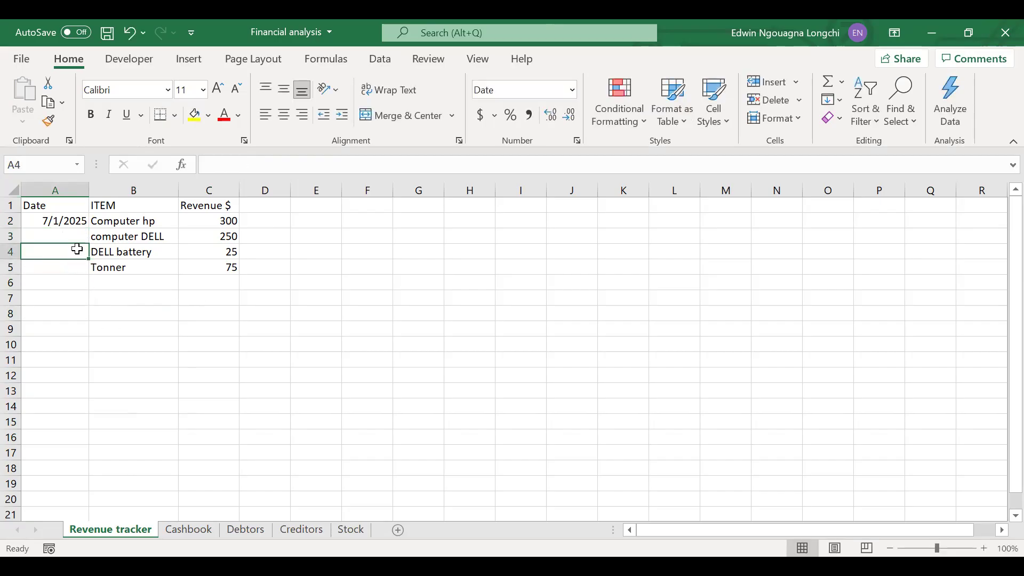
{"action": "left_click", "coordinate": [63, 220]}
{"action": "key", "text": "ctrl+c"}
{"action": "left_click", "coordinate": [62, 235]}
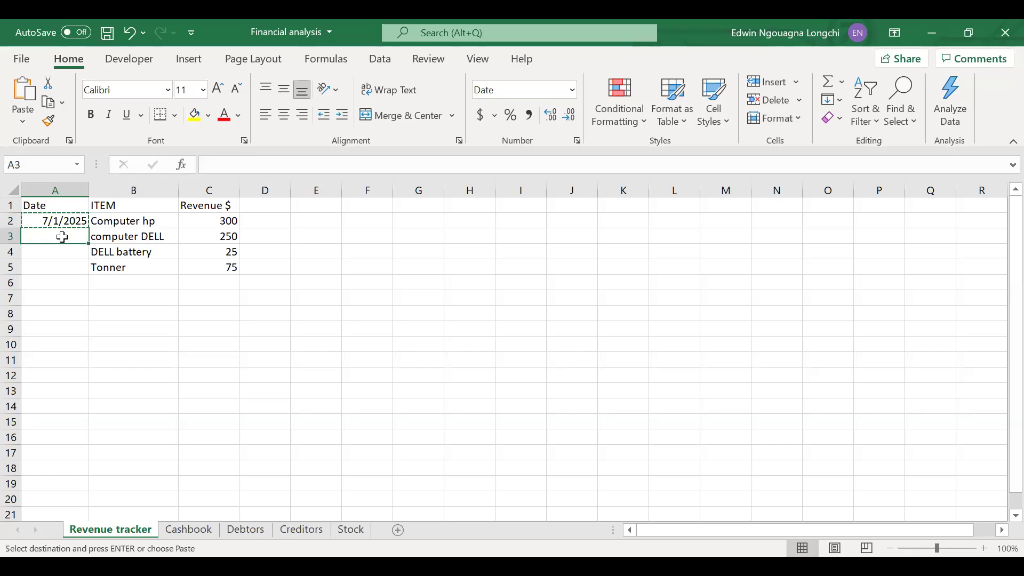
{"action": "type", "text": "v"}
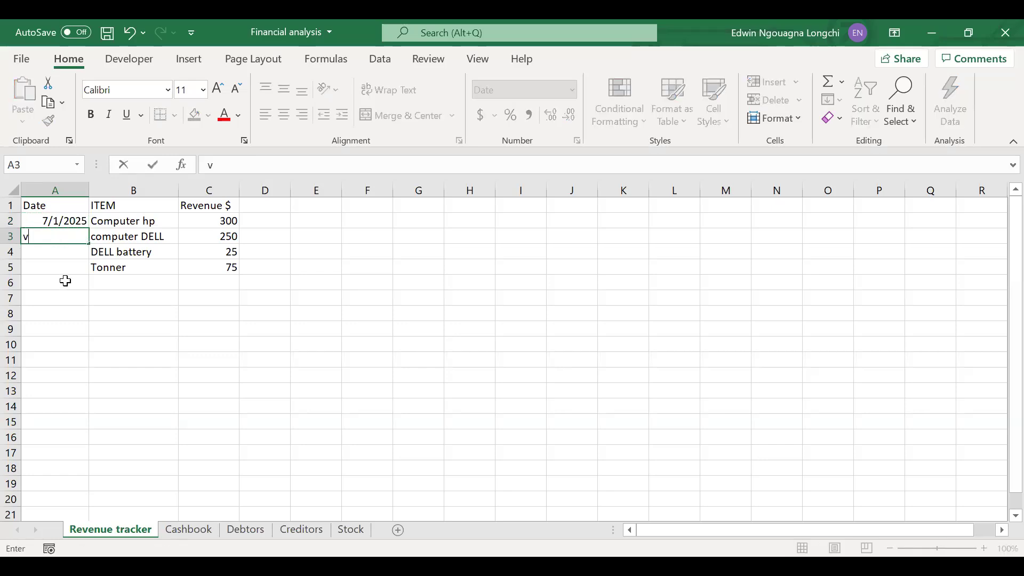
{"action": "left_click", "coordinate": [63, 221]}
{"action": "key", "text": "ctrl+c"}
{"action": "double_click", "coordinate": [63, 234]}
{"action": "key", "text": "BackSpace"}
{"action": "left_click", "coordinate": [83, 285]}
- Copy the 7/1/2025 date from cell A2 into cell A3 on the computer DELL row
{"action": "left_click", "coordinate": [49, 228]}
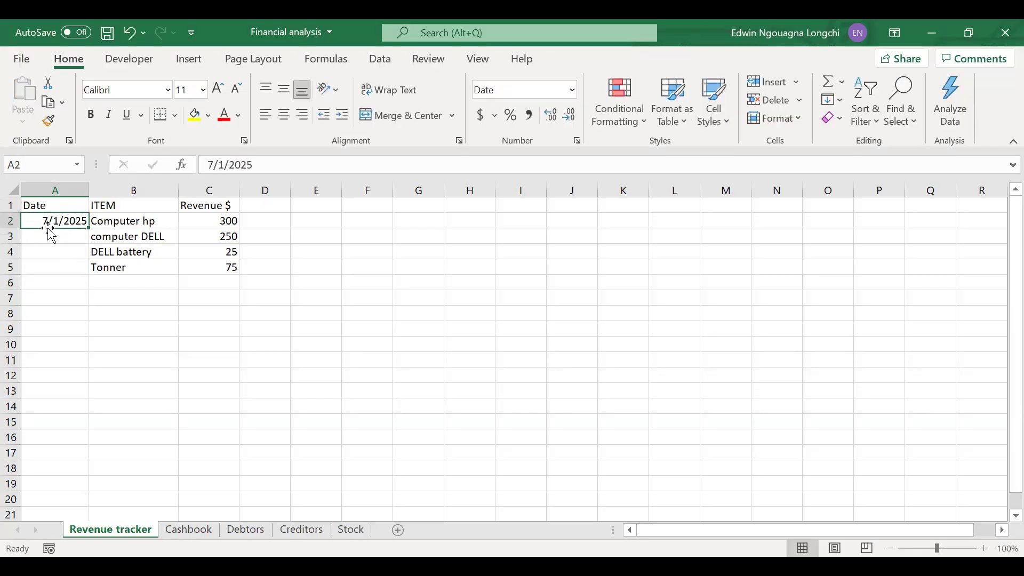
{"action": "key", "text": "ctrl+c"}
{"action": "left_click", "coordinate": [46, 234]}
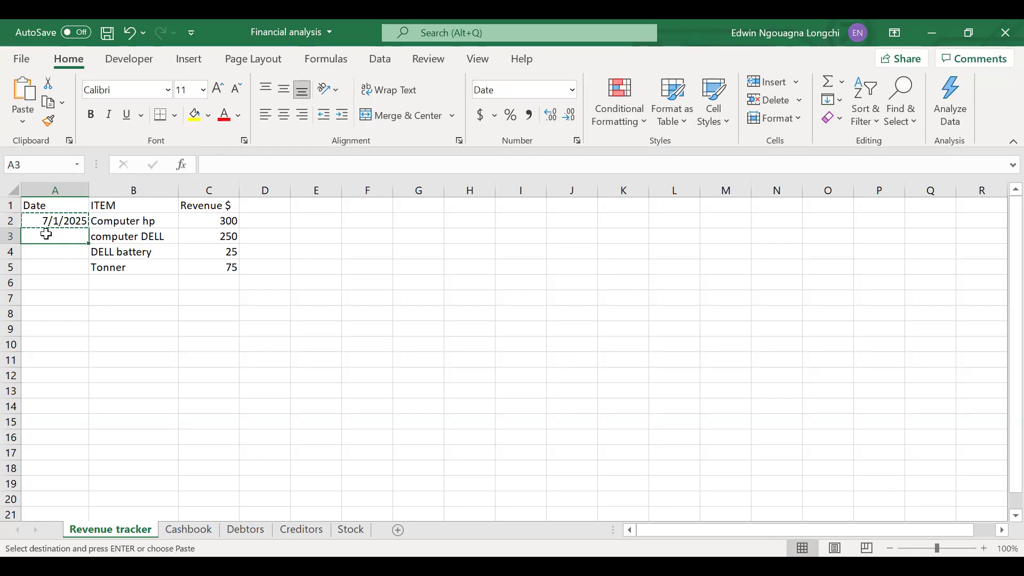
{"action": "key", "text": "ctrl+v"}
{"action": "left_click", "coordinate": [68, 282]}
{"action": "double_click", "coordinate": [60, 236]}
{"action": "key", "text": "Escape"}
{"action": "left_click", "coordinate": [70, 279]}
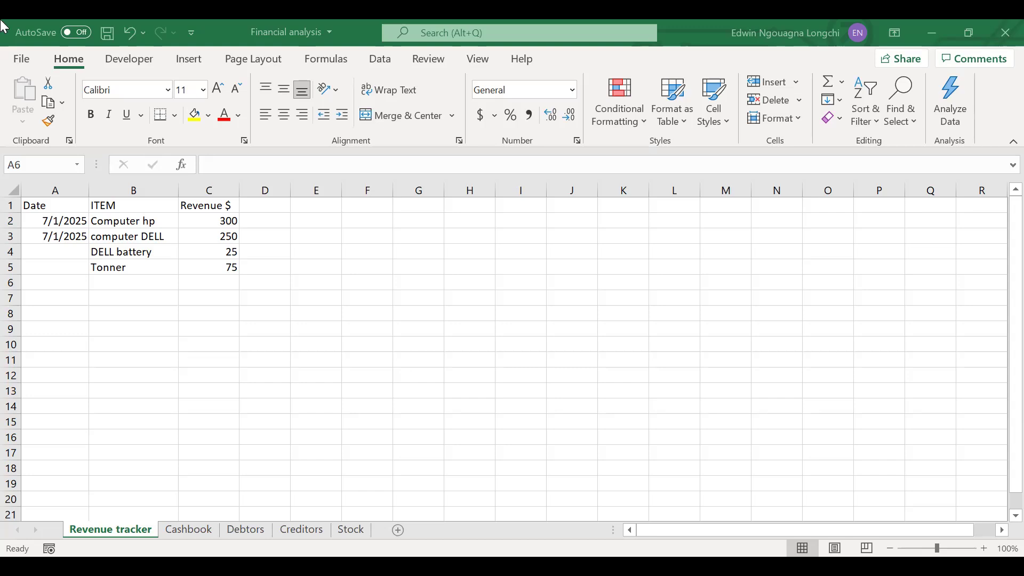
- Fill the matching dates in A2:A3 down through cell A5 so each item row has 7/1/2025
{"action": "left_click", "coordinate": [63, 221]}
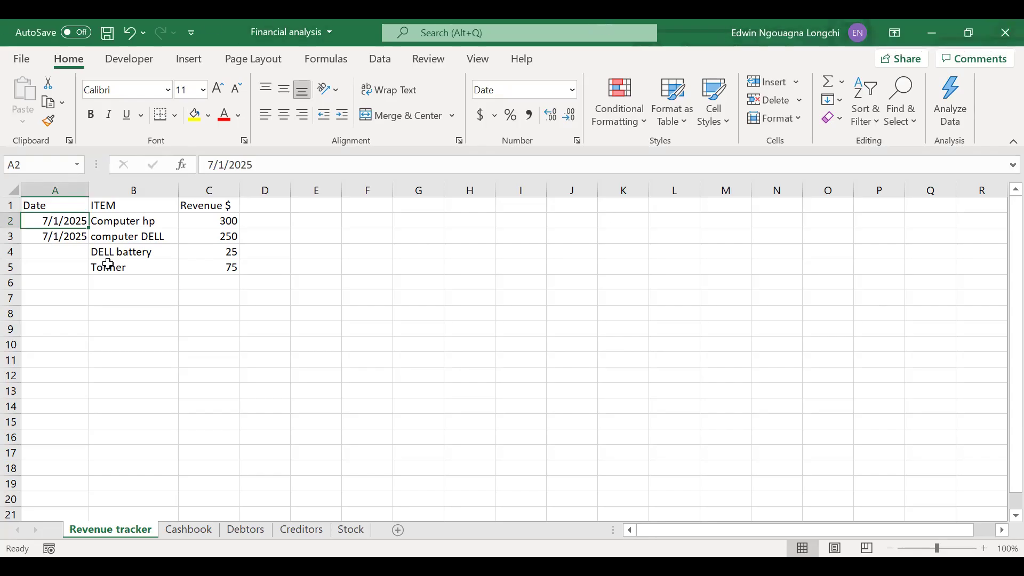
{"action": "double_click", "coordinate": [55, 237]}
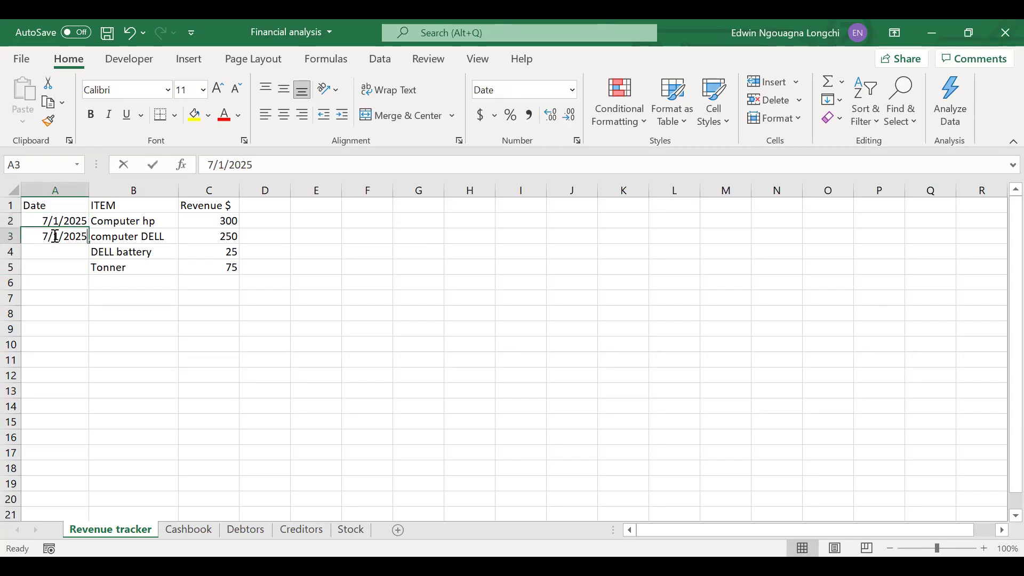
{"action": "left_click", "coordinate": [71, 251]}
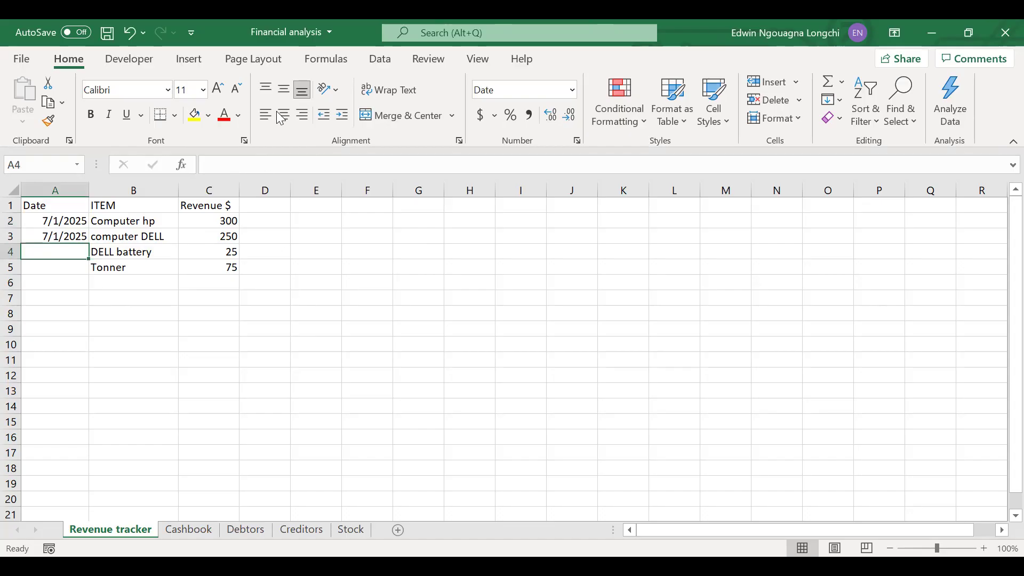
{"action": "left_click", "coordinate": [61, 216]}
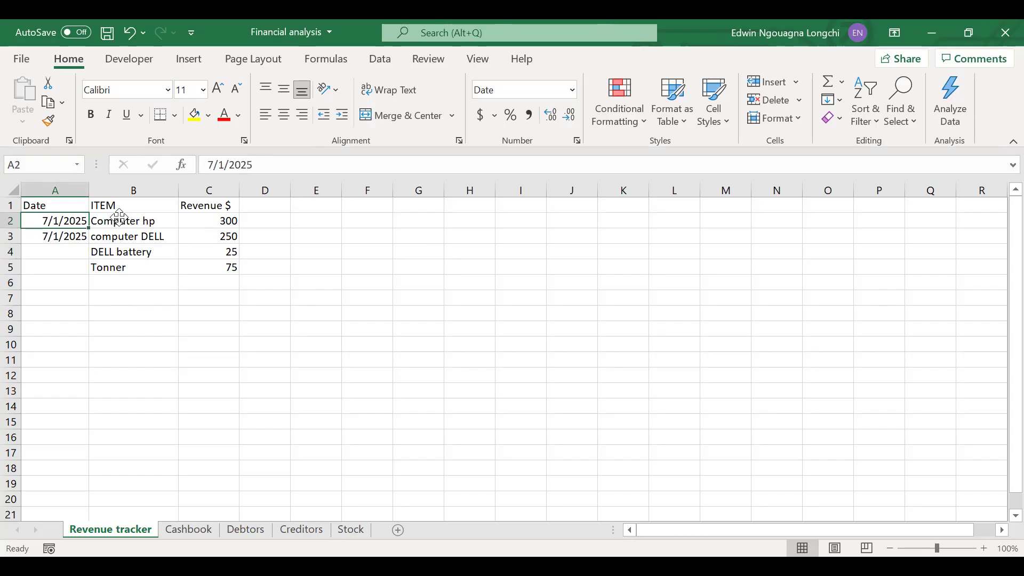
{"action": "left_click_drag", "start_coordinate": [66, 221], "coordinate": [63, 237]}
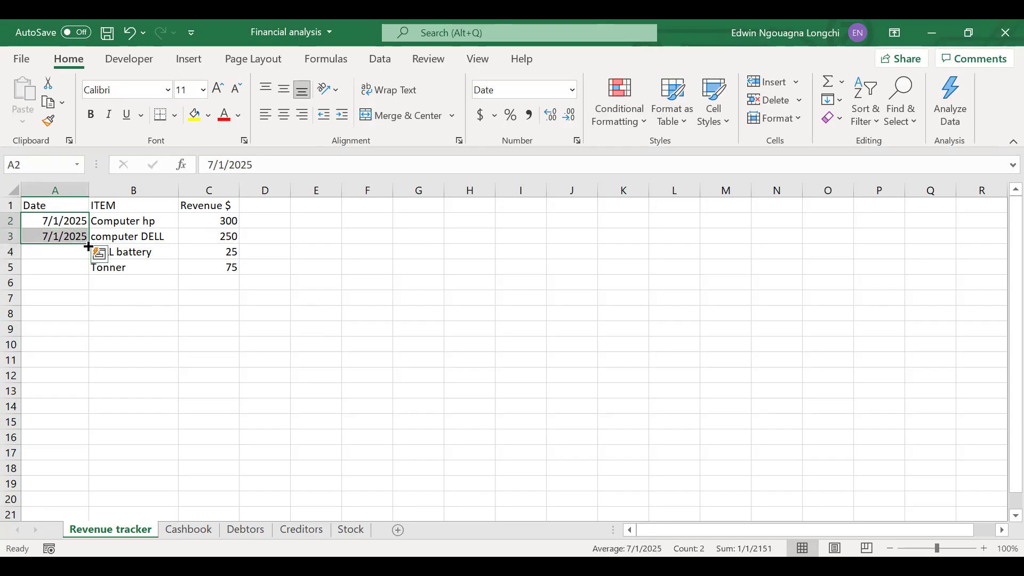
{"action": "left_click_drag", "start_coordinate": [88, 247], "coordinate": [83, 270]}
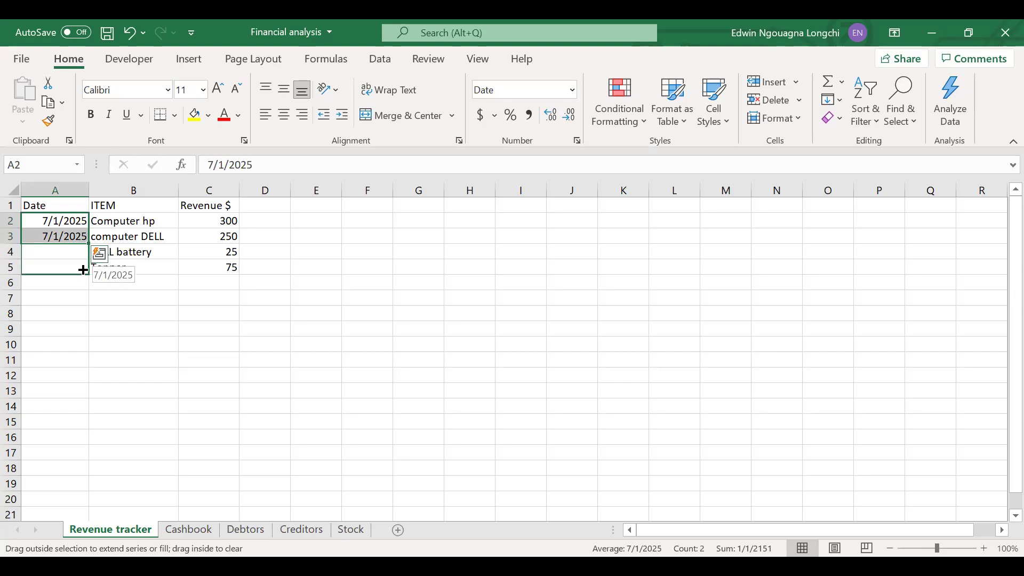
{"action": "left_click_drag", "start_coordinate": [83, 270], "coordinate": [84, 270]}
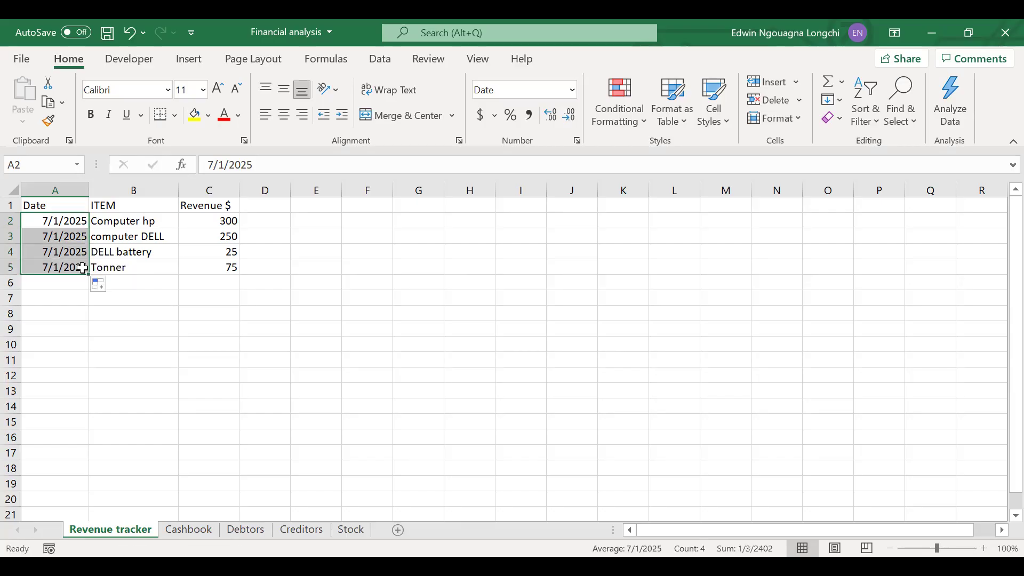
- Enter the date 7/2/2025 in cell A6, below the date of the Tonner row
{"action": "left_click", "coordinate": [79, 285]}
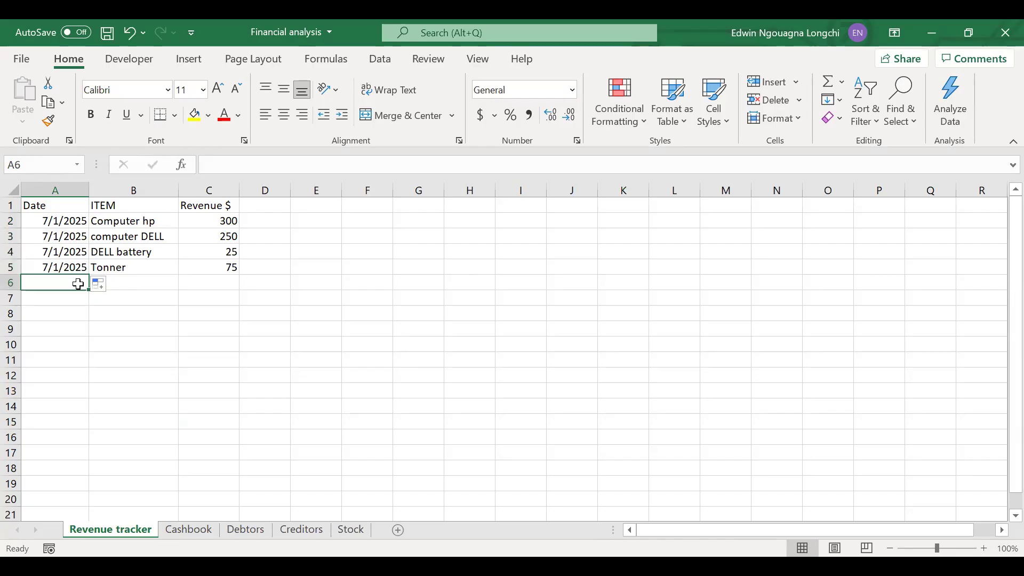
{"action": "type", "text": "7/2/"}
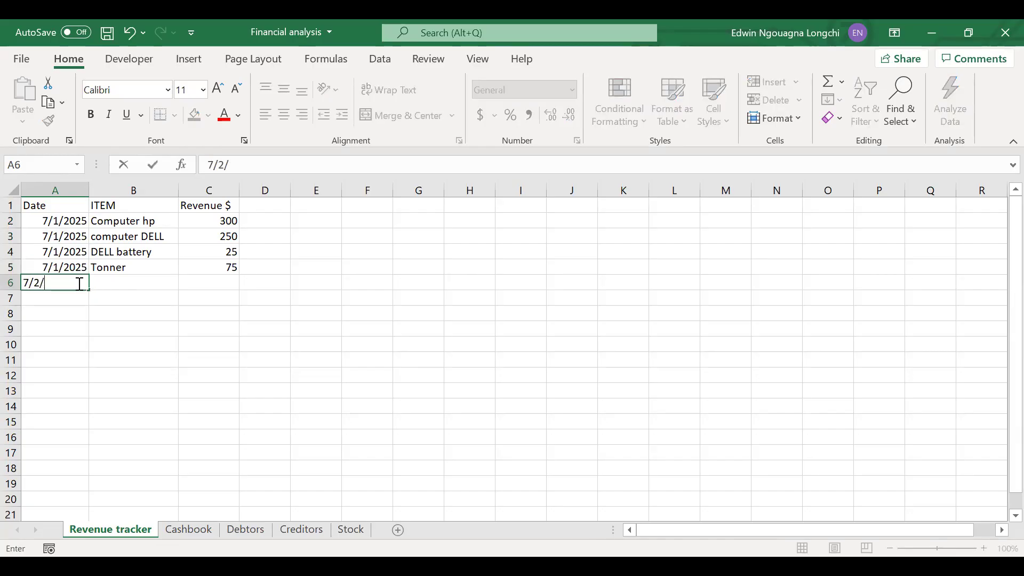
{"action": "type", "text": "2025"}
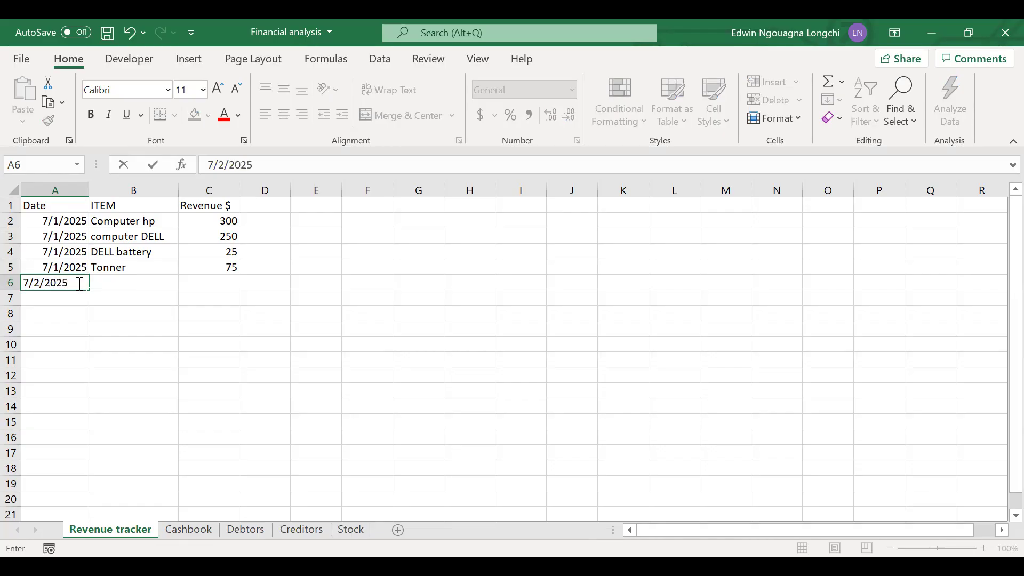
{"action": "left_click", "coordinate": [166, 304]}
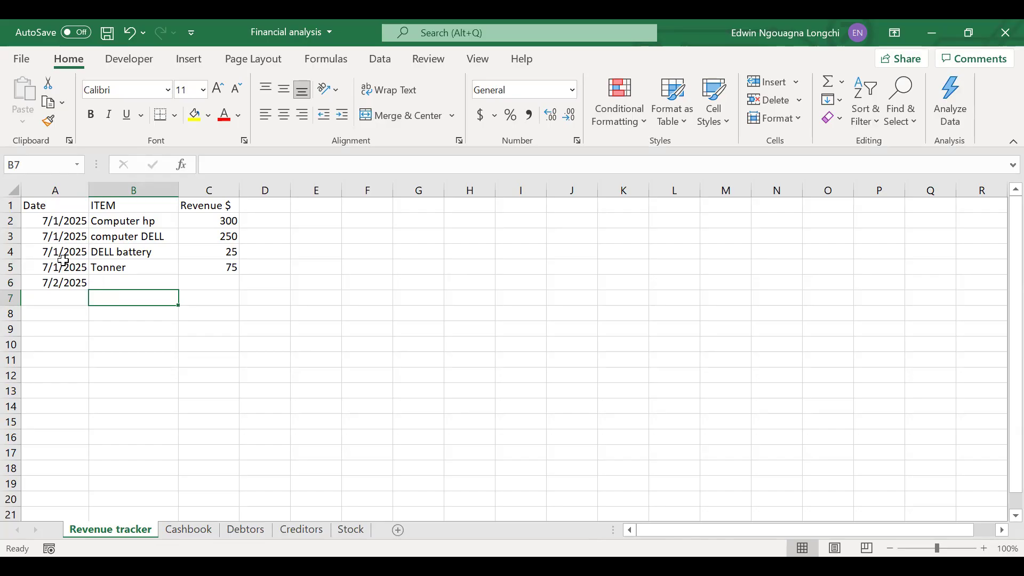
- Clear all the dates from cells A2 through A6, keeping the Date heading
{"action": "left_click_drag", "start_coordinate": [47, 221], "coordinate": [48, 284]}
{"action": "key", "text": "Delete"}
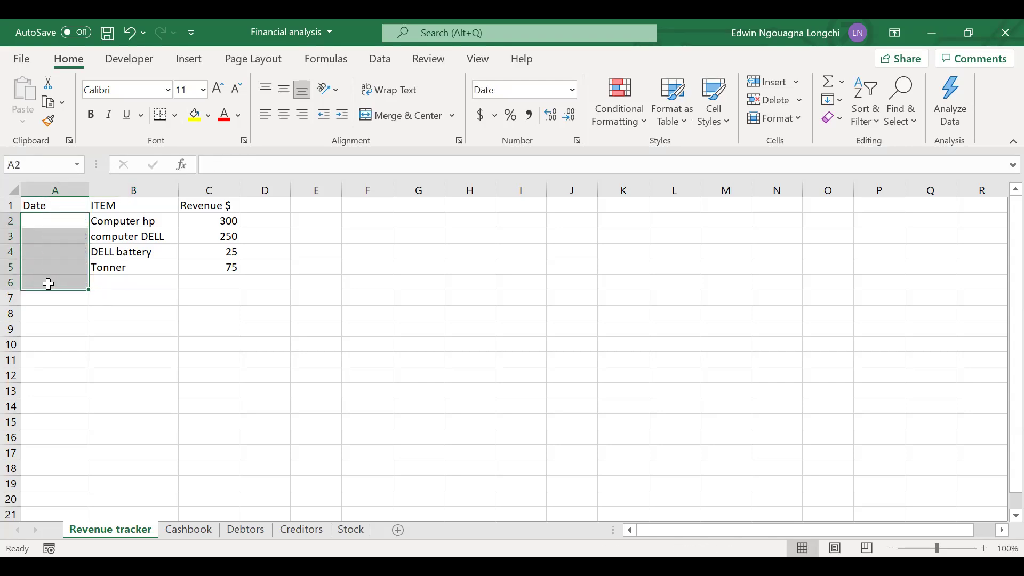
{"action": "left_click", "coordinate": [165, 263]}
- Enter the formula =DATE(2025,7,1) in cell A2 on the Computer hp row
{"action": "left_click", "coordinate": [62, 222]}
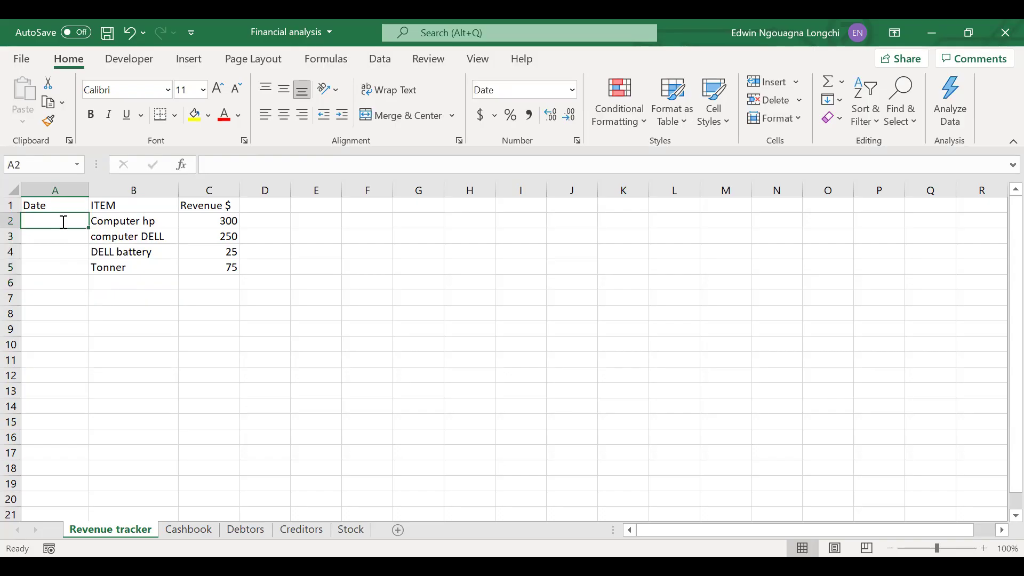
{"action": "type", "text": "="}
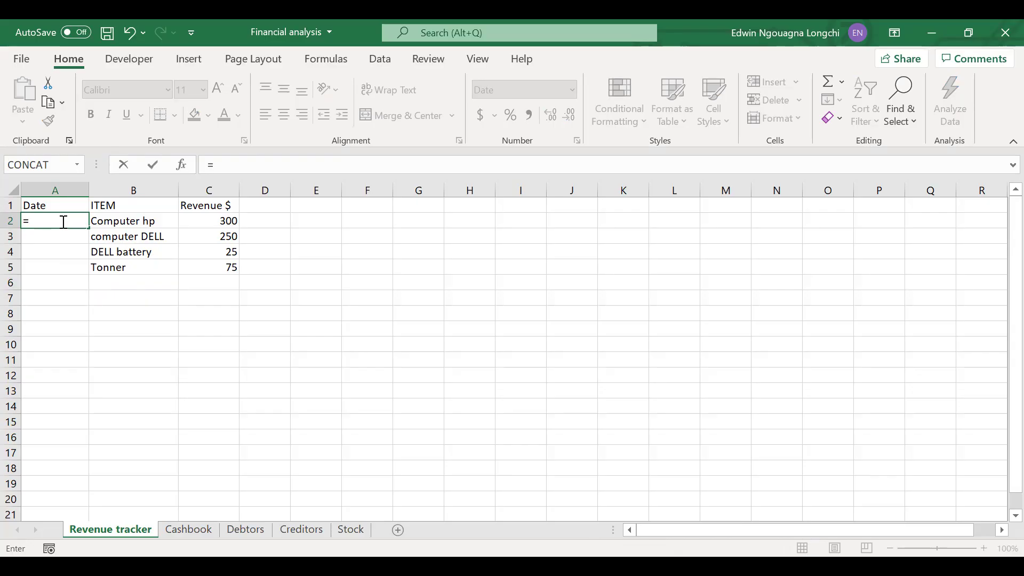
{"action": "type", "text": "da"}
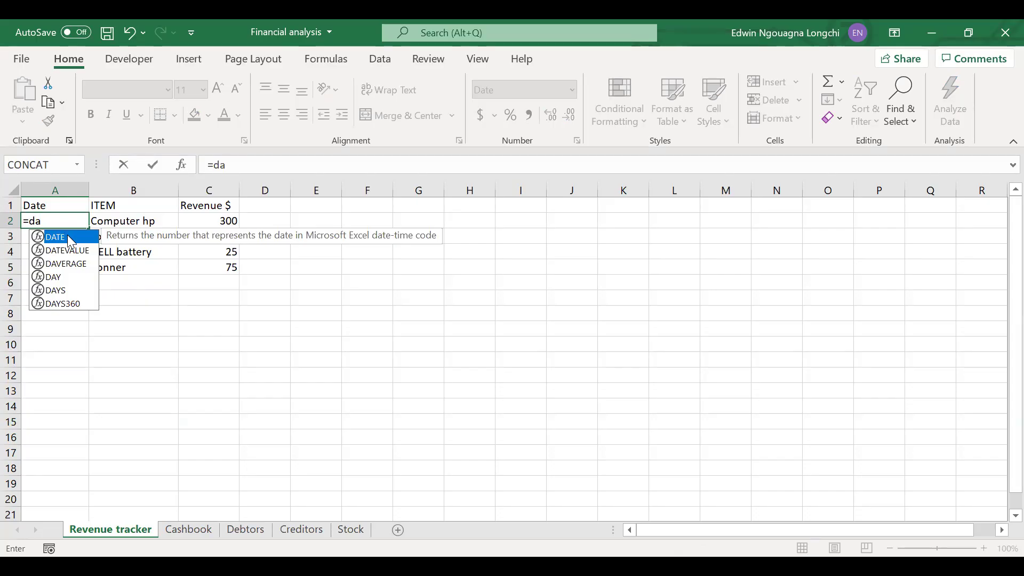
{"action": "double_click", "coordinate": [70, 239]}
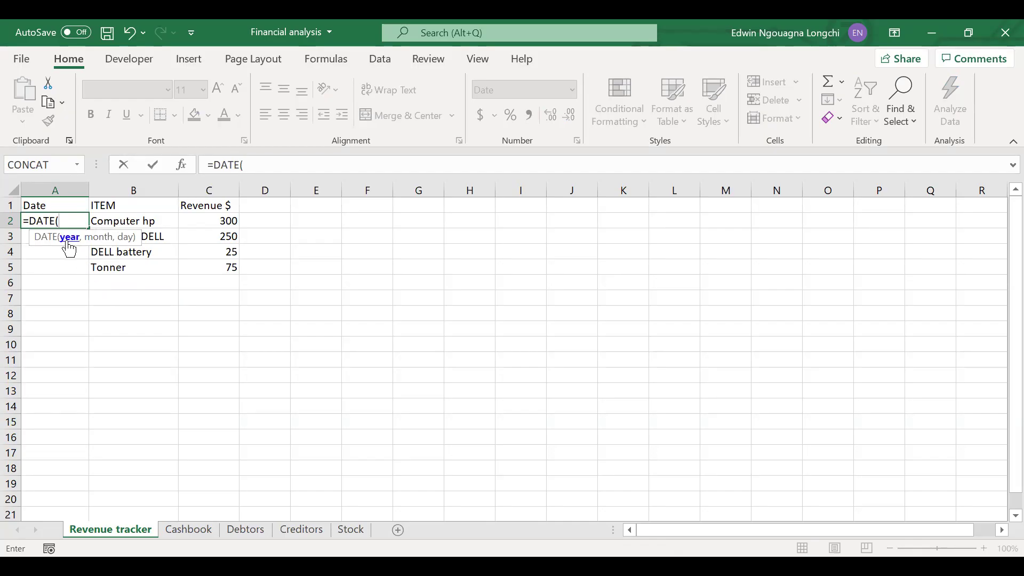
{"action": "type", "text": "2025"}
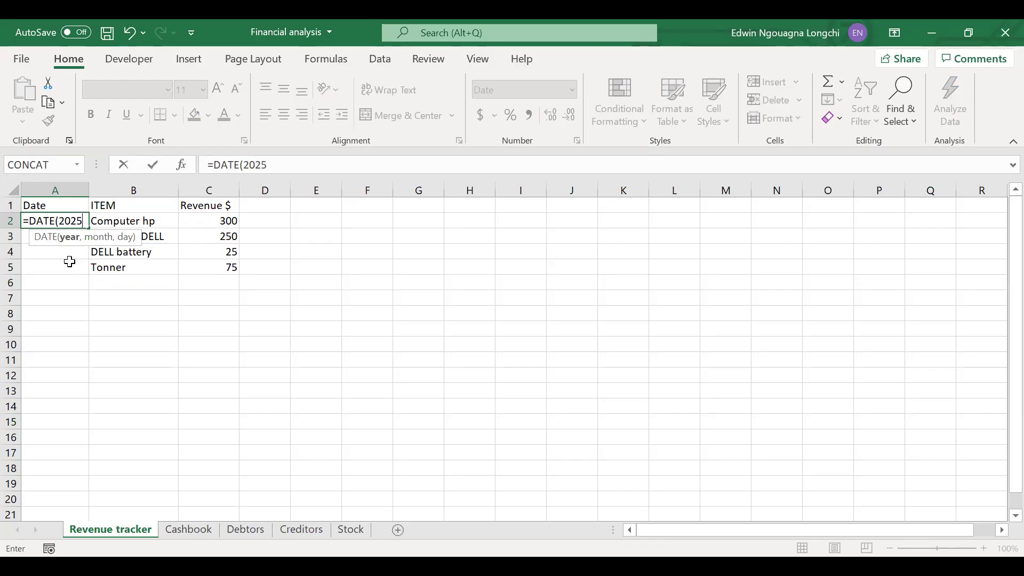
{"action": "type", "text": ",7"}
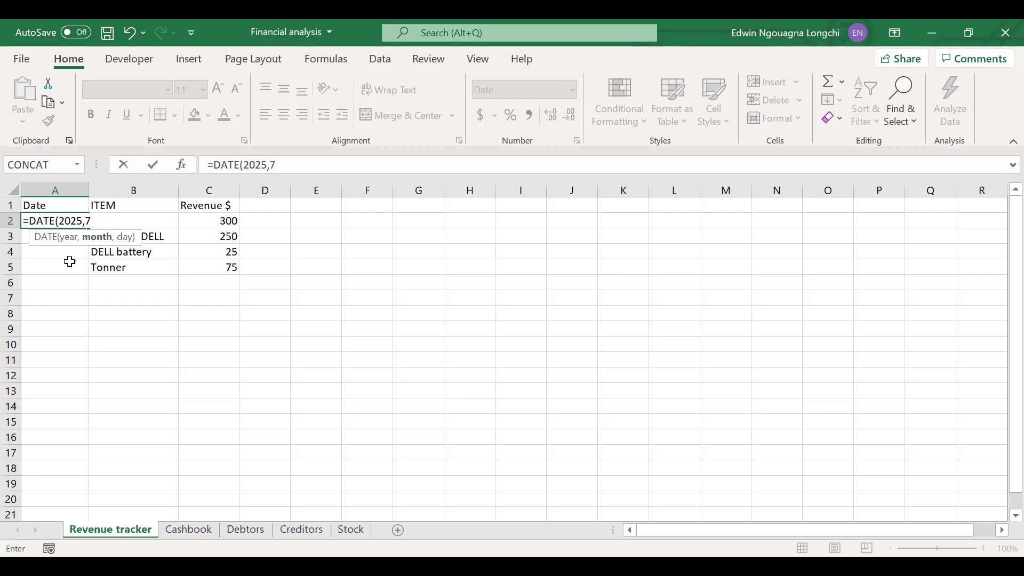
{"action": "type", "text": ",1)"}
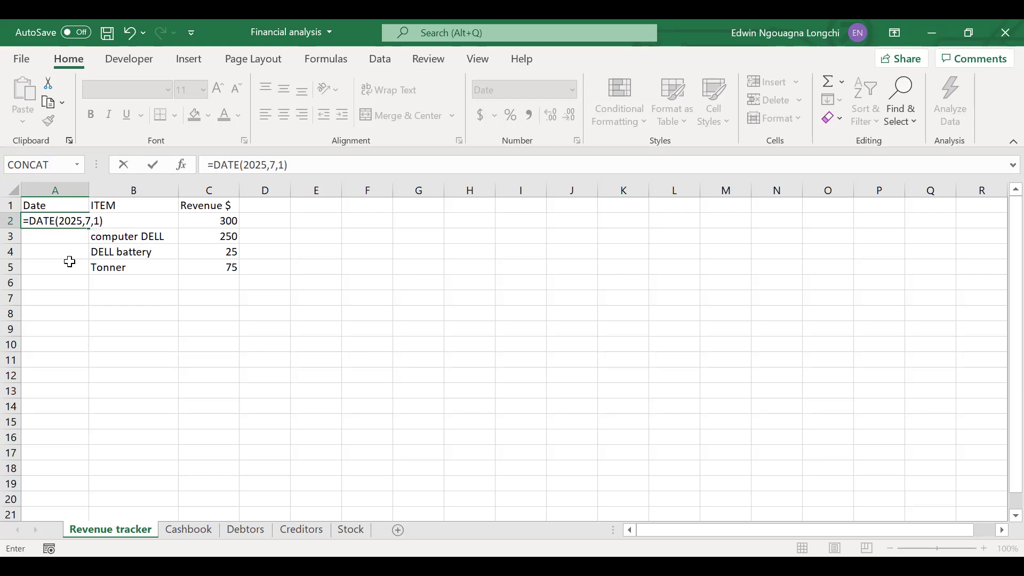
{"action": "key", "text": "Return"}
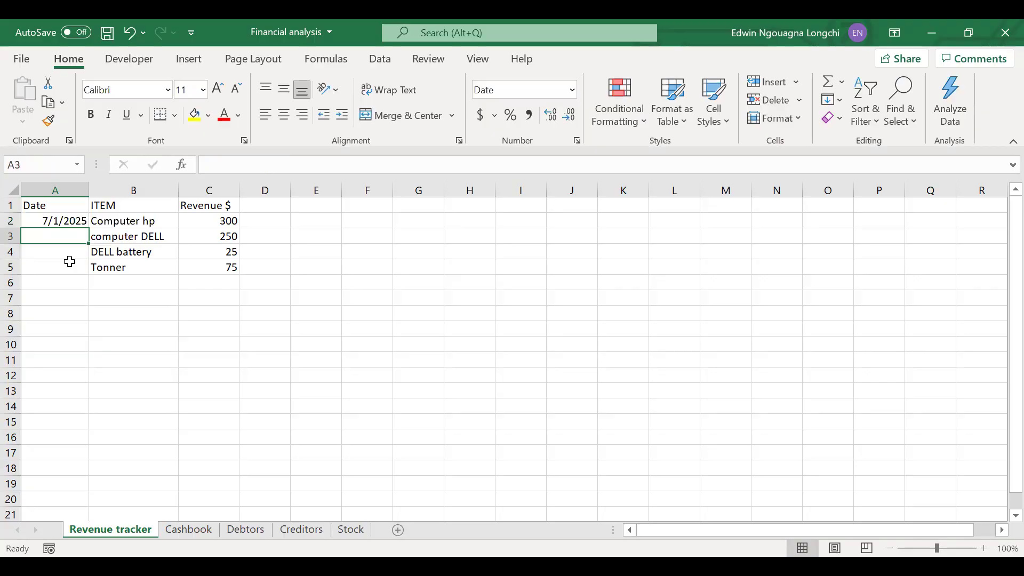
- Copy the DATE formula from cell A2 into cell A3 on the computer DELL row
{"action": "left_click", "coordinate": [63, 223]}
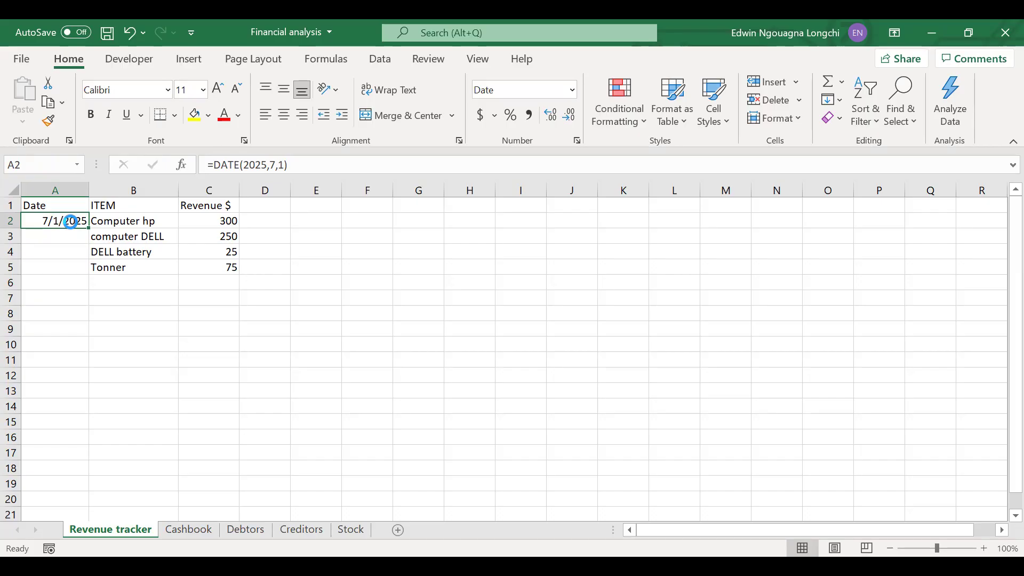
{"action": "key", "text": "ctrl+c"}
{"action": "left_click", "coordinate": [70, 234]}
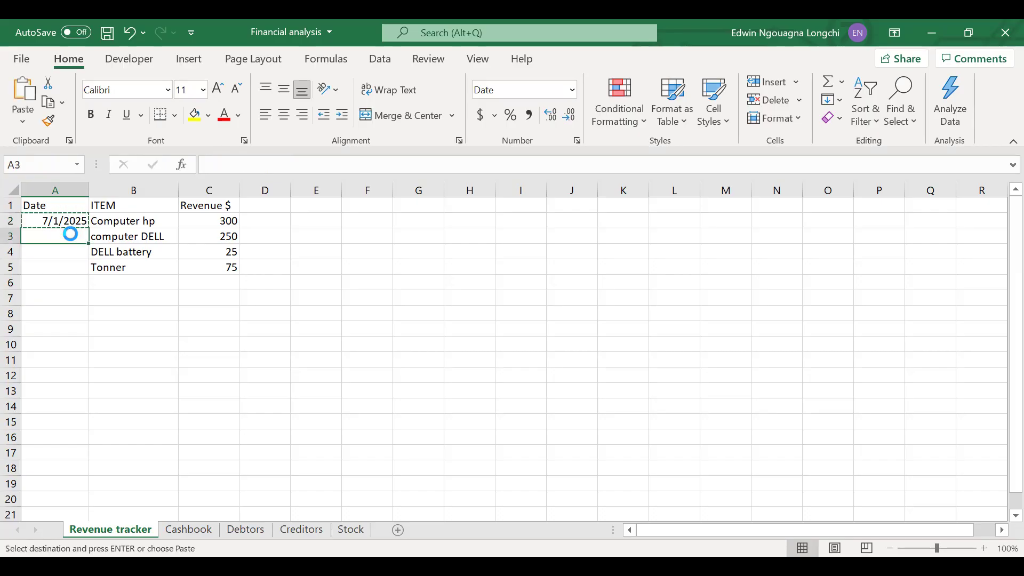
{"action": "key", "text": "ctrl+v"}
{"action": "left_click", "coordinate": [73, 278]}
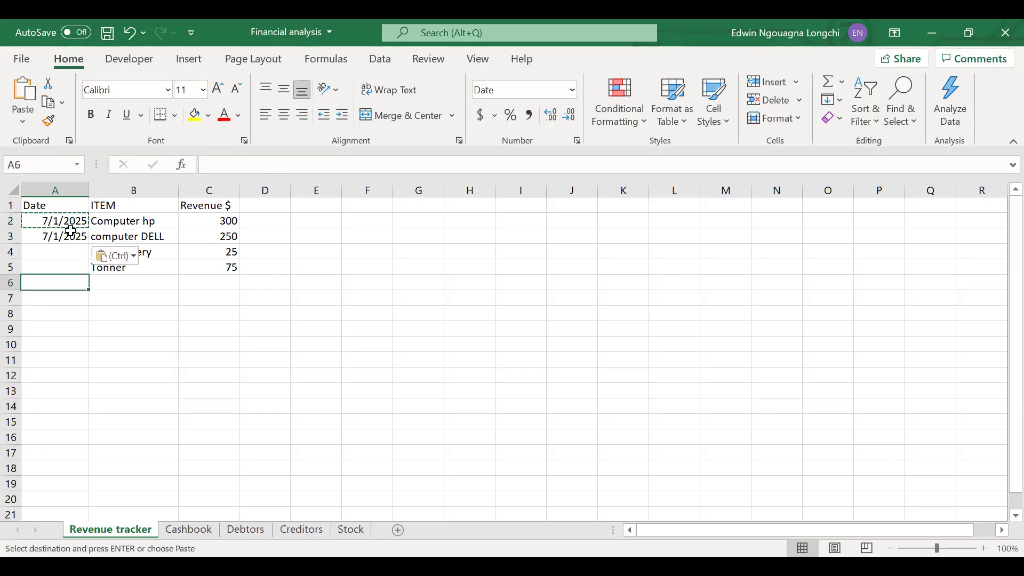
- Fill the DATE formulas in A2:A3 down through cell A6 to repeat 7/1/2025
{"action": "left_click_drag", "start_coordinate": [69, 223], "coordinate": [69, 233]}
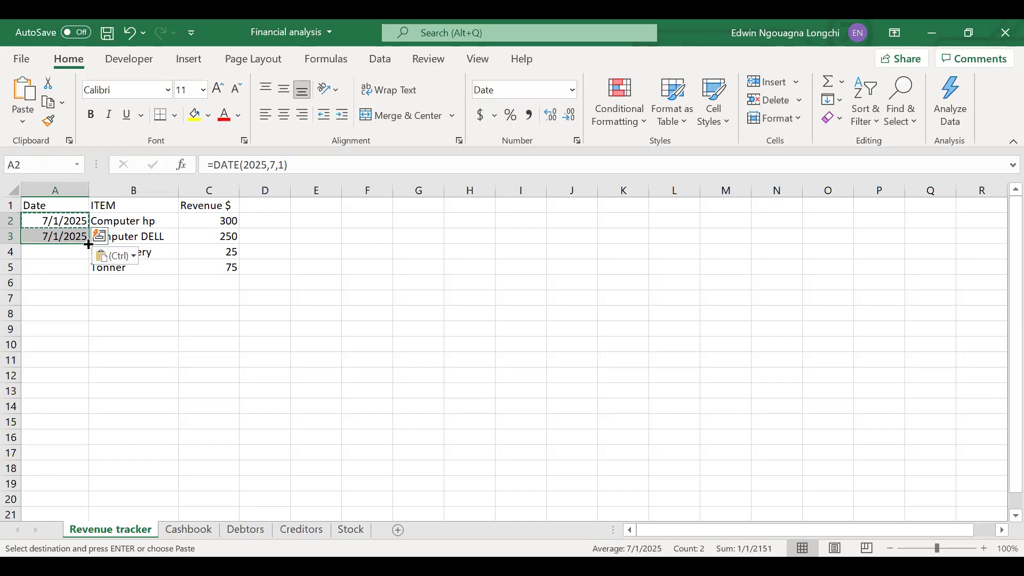
{"action": "left_click_drag", "start_coordinate": [88, 244], "coordinate": [85, 286]}
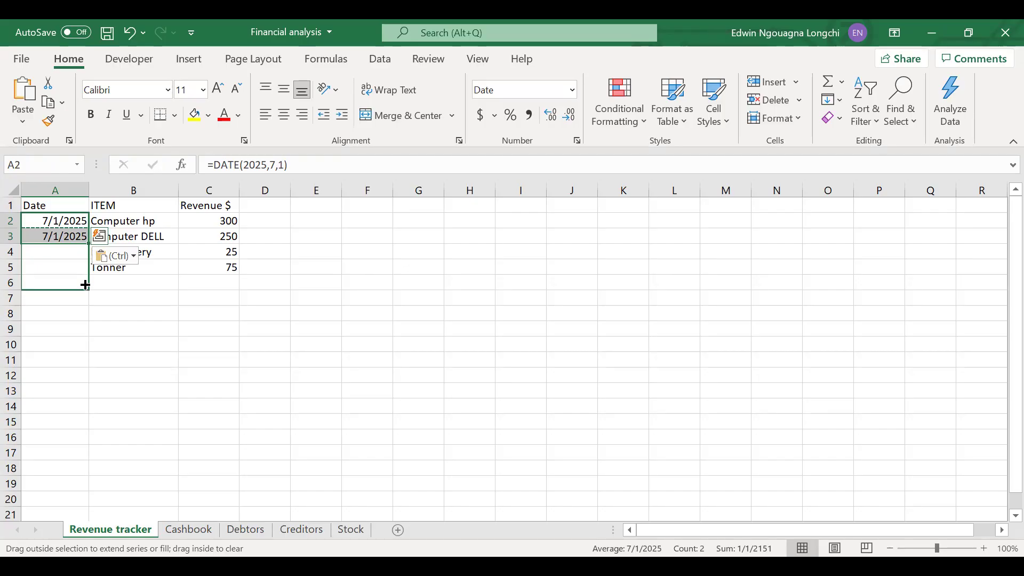
{"action": "left_click_drag", "start_coordinate": [86, 286], "coordinate": [85, 285]}
{"action": "left_click", "coordinate": [130, 287]}
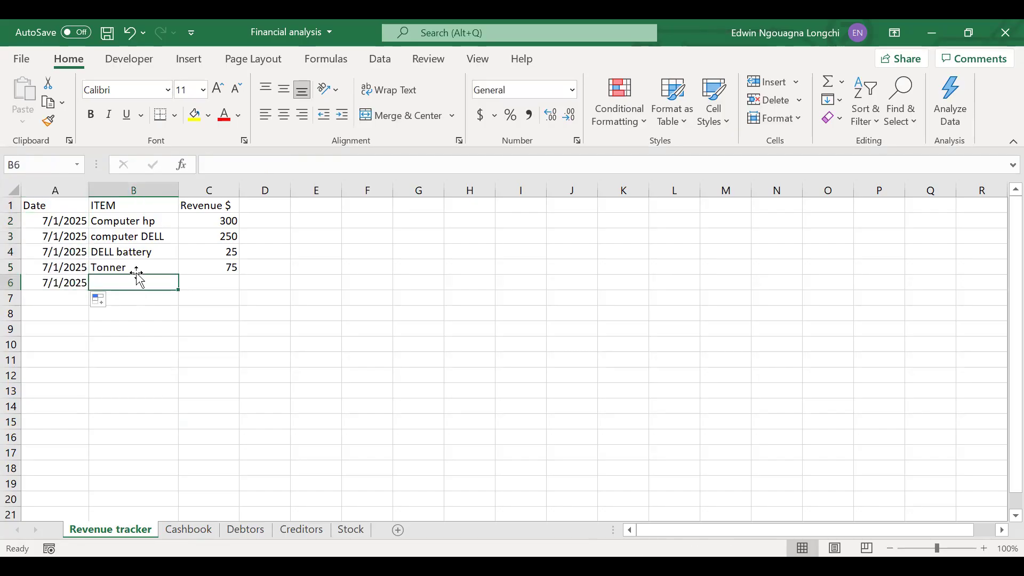
{"action": "left_click", "coordinate": [211, 282]}
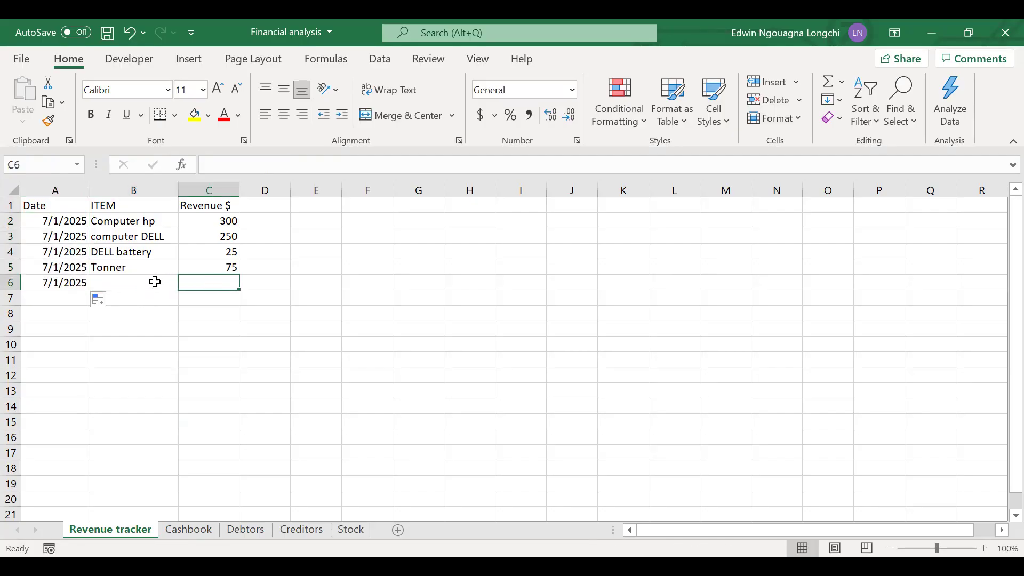
{"action": "left_click", "coordinate": [154, 281]}
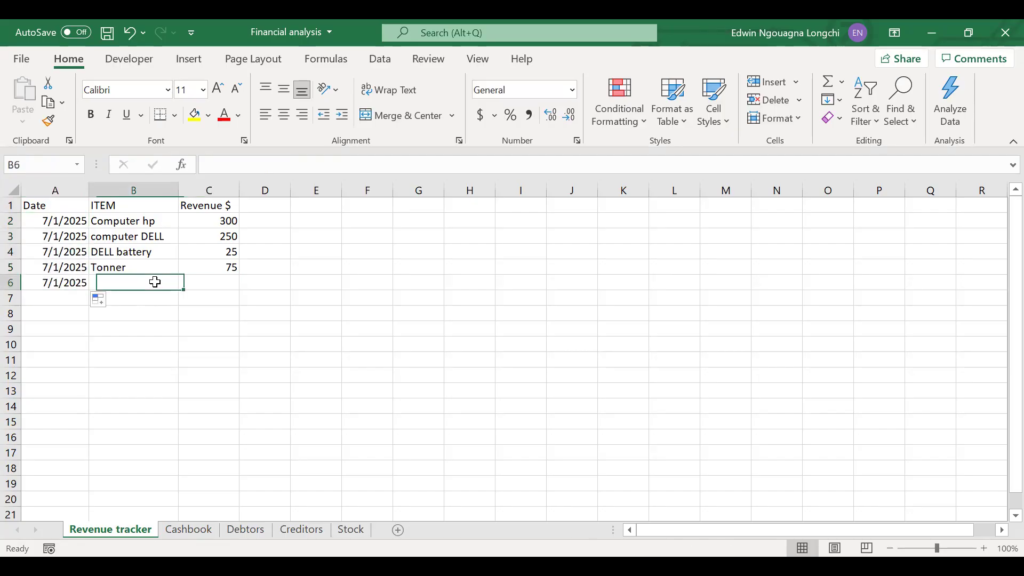
- Change the formula in cell A6 to =DATE(2025,7,2)
{"action": "left_click", "coordinate": [68, 286]}
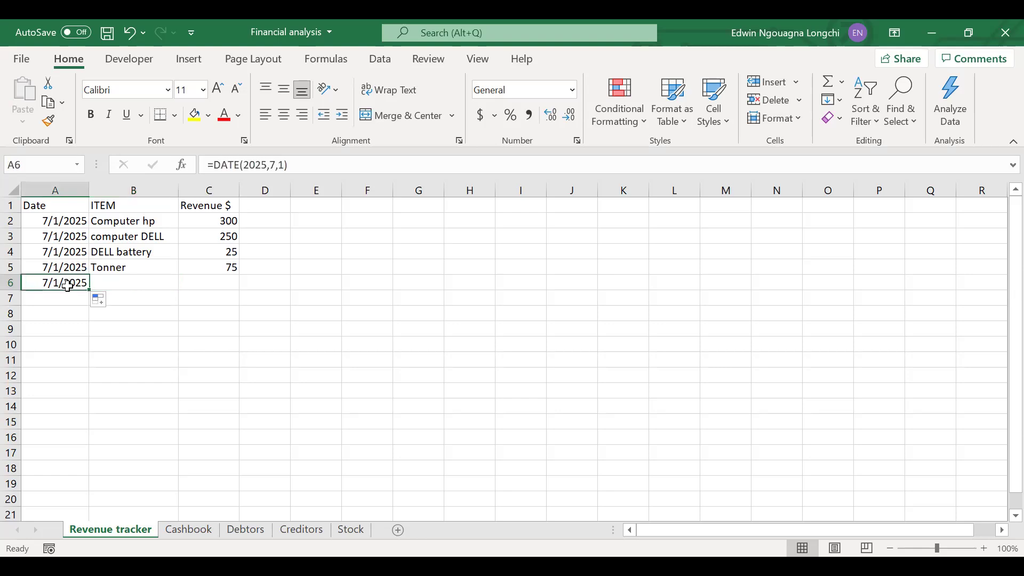
{"action": "left_click", "coordinate": [285, 166]}
{"action": "key", "text": "BackSpace"}
{"action": "type", "text": "2"}
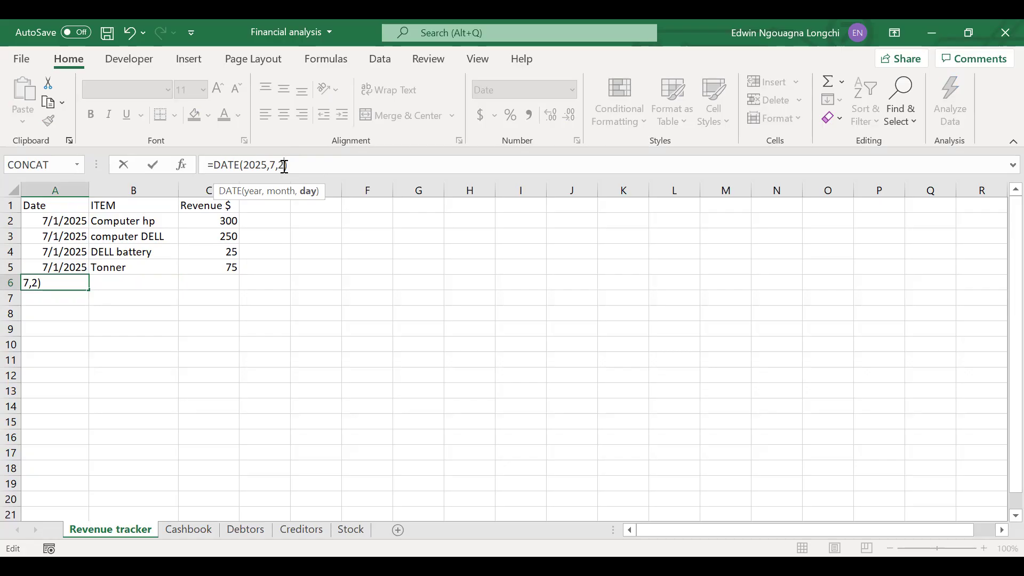
{"action": "key", "text": "Return"}
- Enter the item Printer in cell B6 with a revenue of 200 in C6
{"action": "left_click", "coordinate": [146, 284]}
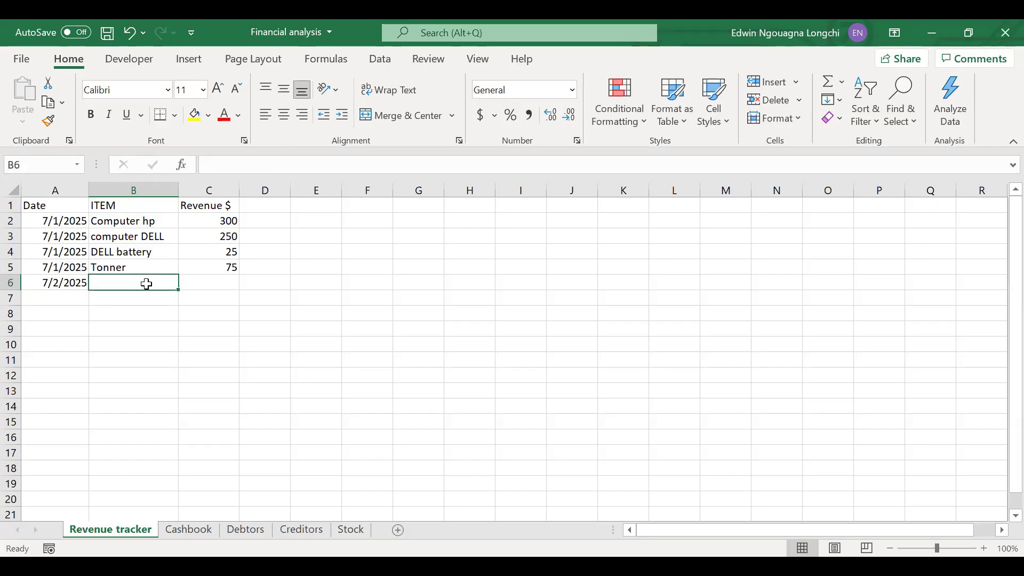
{"action": "type", "text": "PRI"}
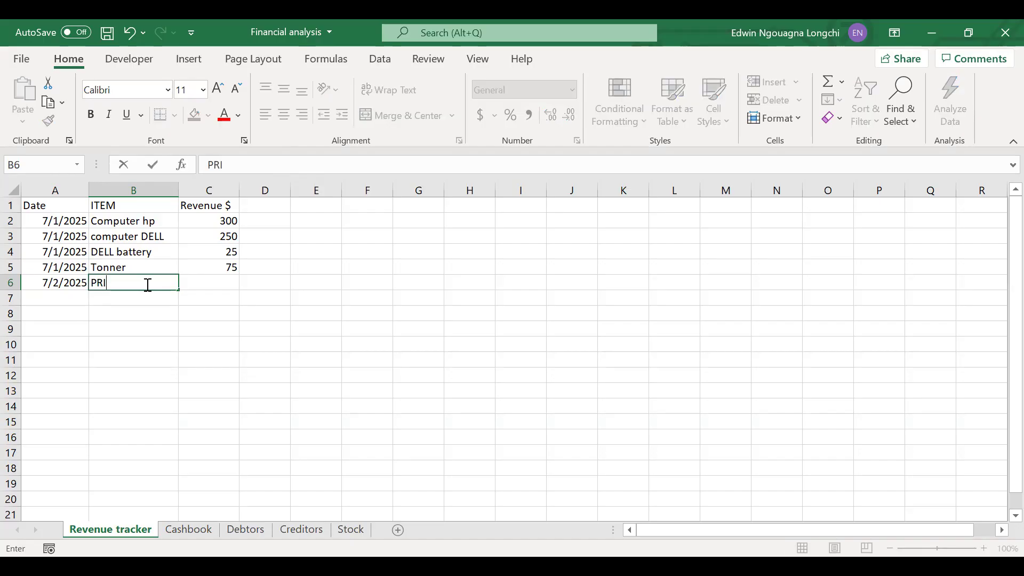
{"action": "key", "text": "BackSpace"}
{"action": "key", "text": "BackSpace"}
{"action": "type", "text": "rinter"}
{"action": "key", "text": "Tab"}
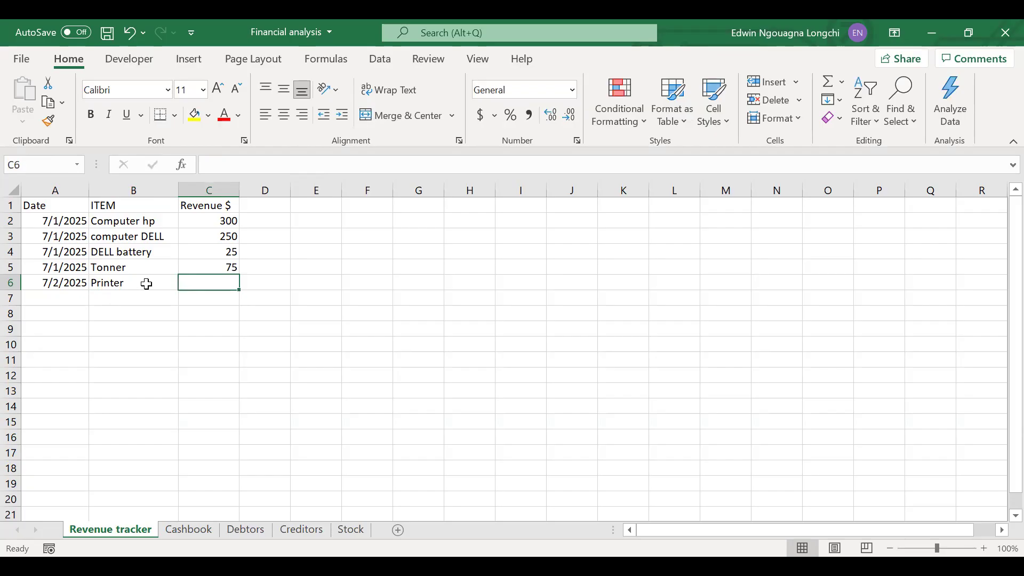
{"action": "type", "text": "20"}
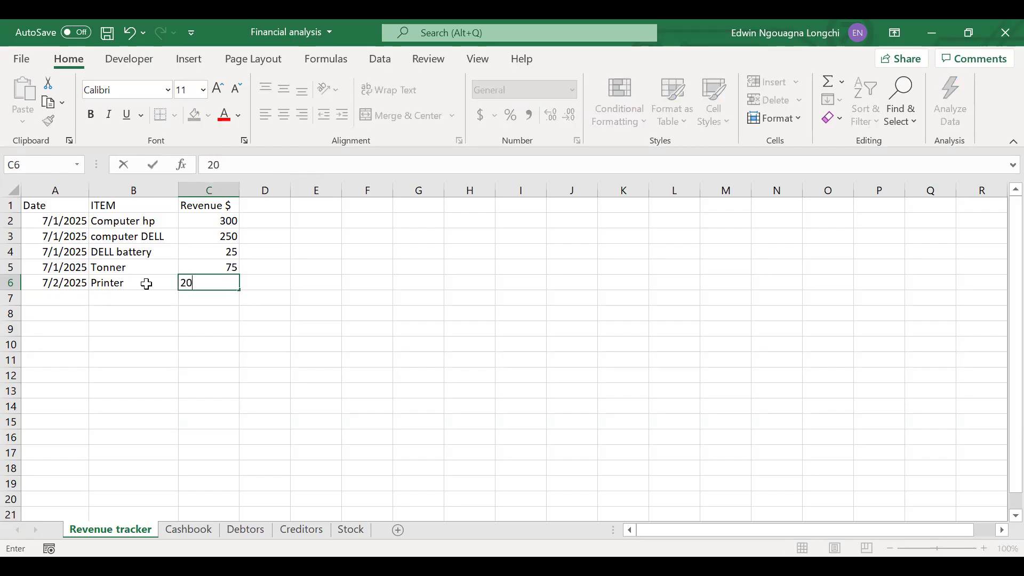
{"action": "type", "text": "0"}
{"action": "key", "text": "Return"}
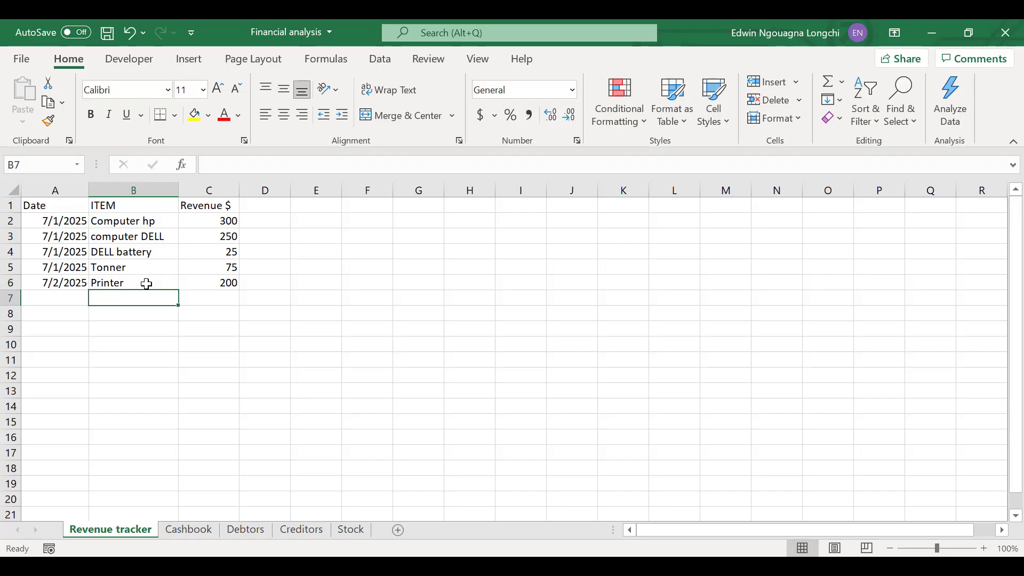
- Add another printer sale in row 7 with the item "printer" and a revenue of 400
{"action": "type", "text": "printer"}
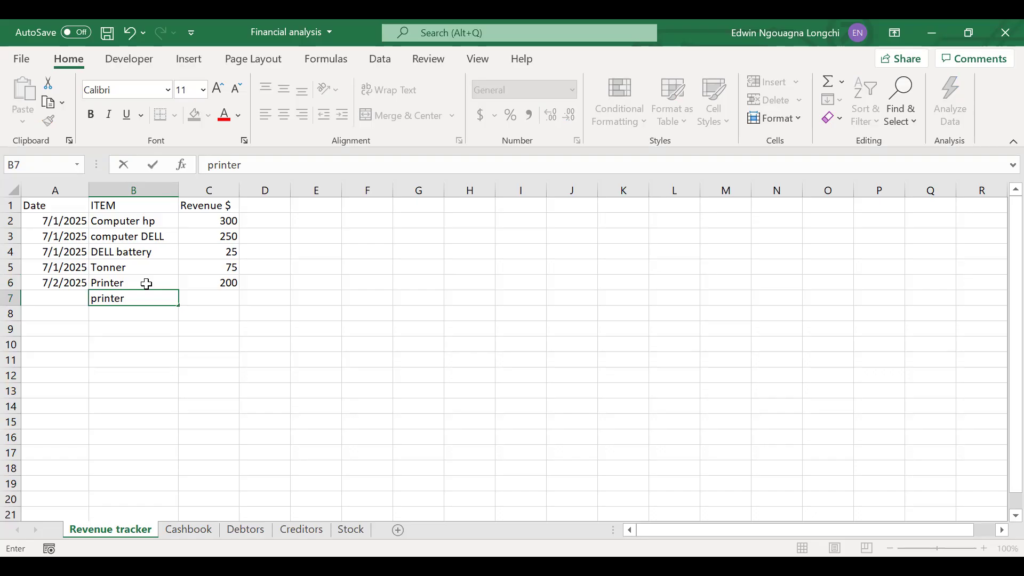
{"action": "key", "text": "Tab"}
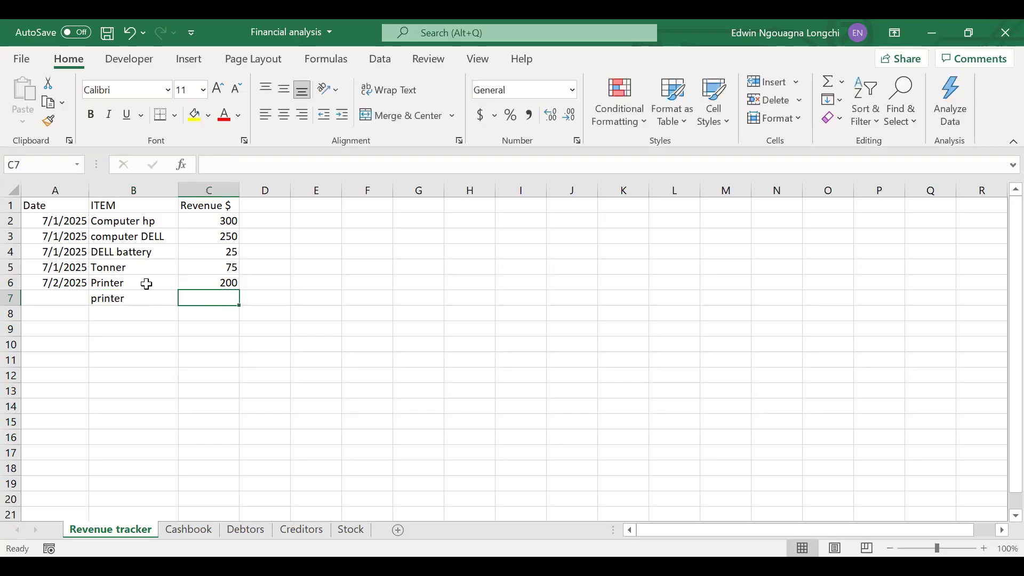
{"action": "type", "text": "400"}
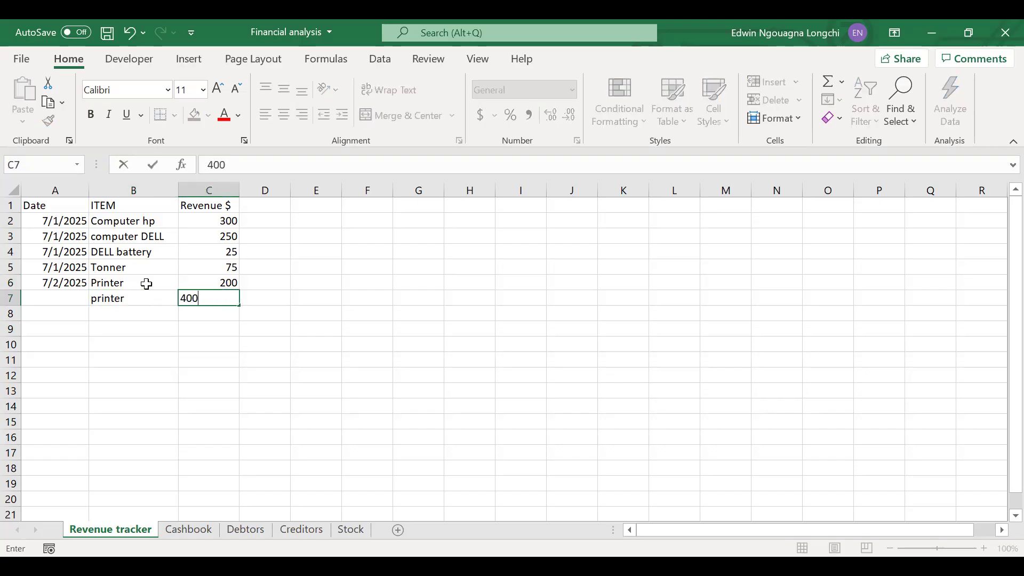
{"action": "key", "text": "Return"}
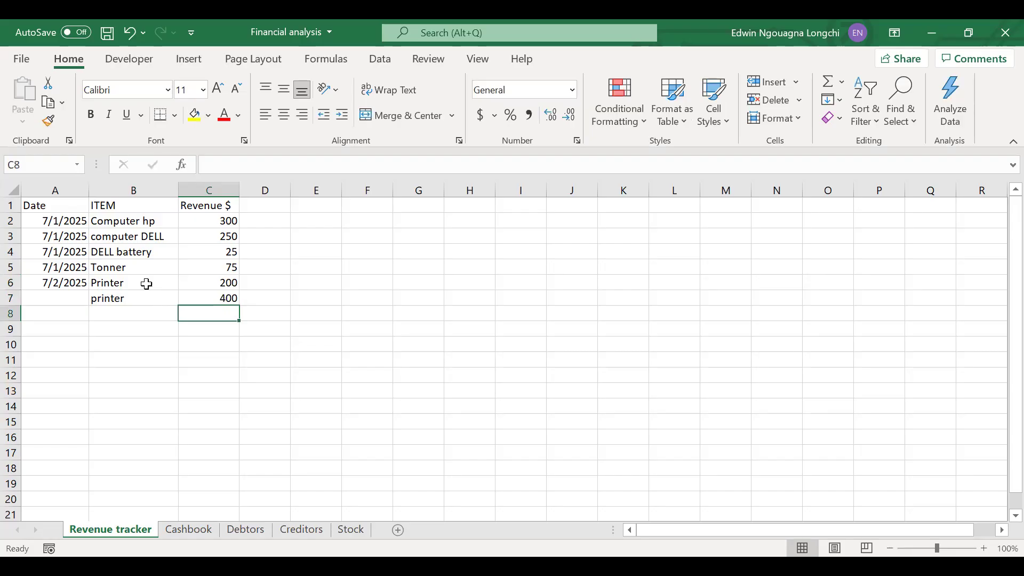
- Extend the two printer names to "Printer ac" in cell B6 and "printer dc" in cell B7
{"action": "double_click", "coordinate": [147, 284]}
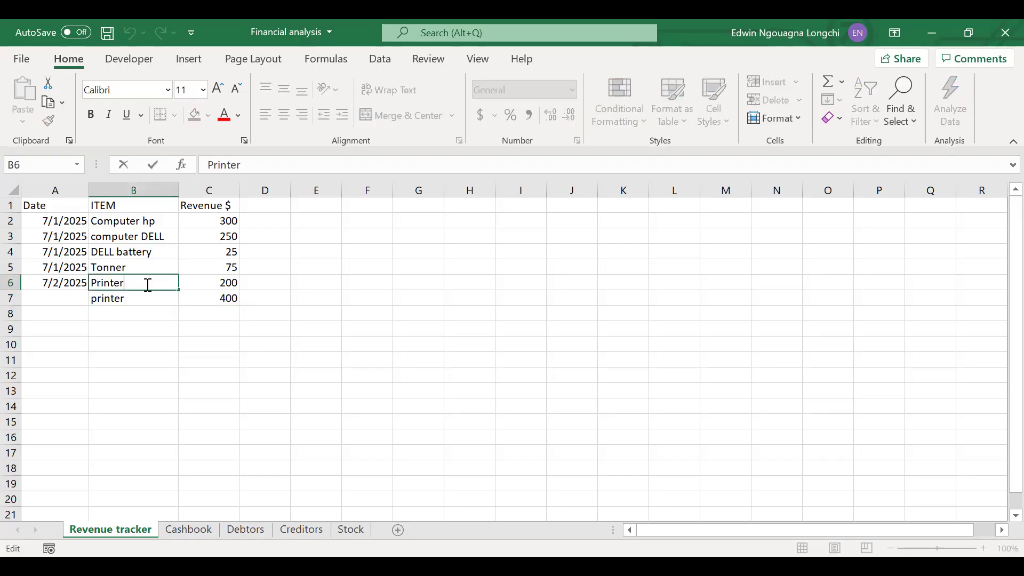
{"action": "type", "text": "ac"}
{"action": "double_click", "coordinate": [151, 295]}
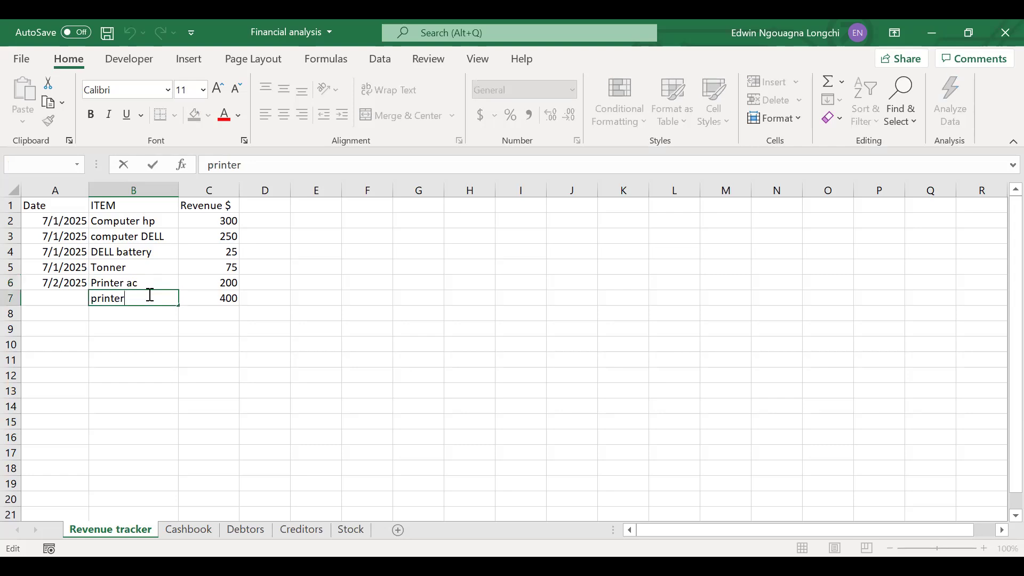
{"action": "type", "text": "dc"}
{"action": "key", "text": "Return"}
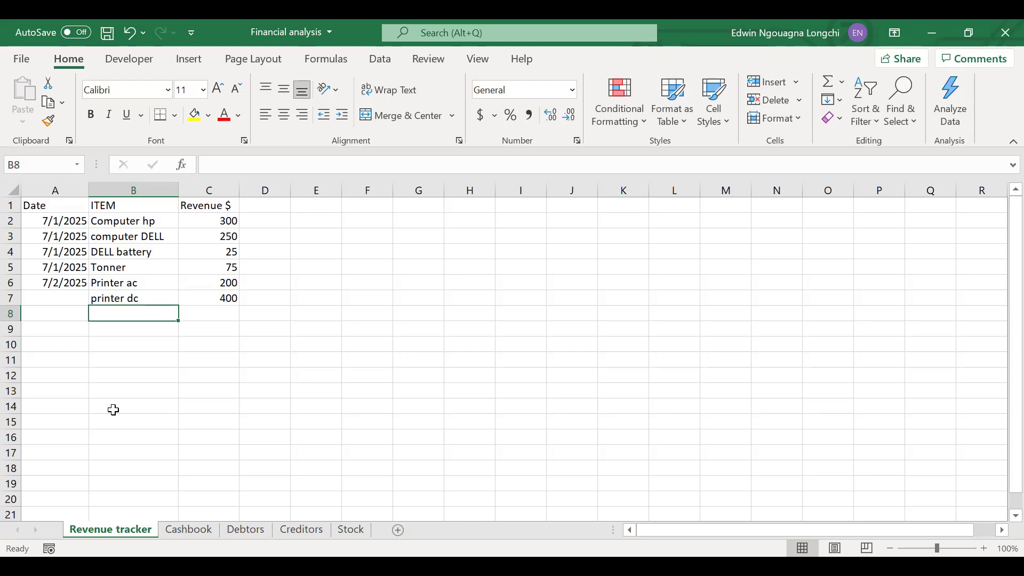
- Check the total of the 7/1/2025 revenue amounts in cells C2 through C5
{"action": "left_click", "coordinate": [212, 300]}
{"action": "left_click", "coordinate": [224, 317]}
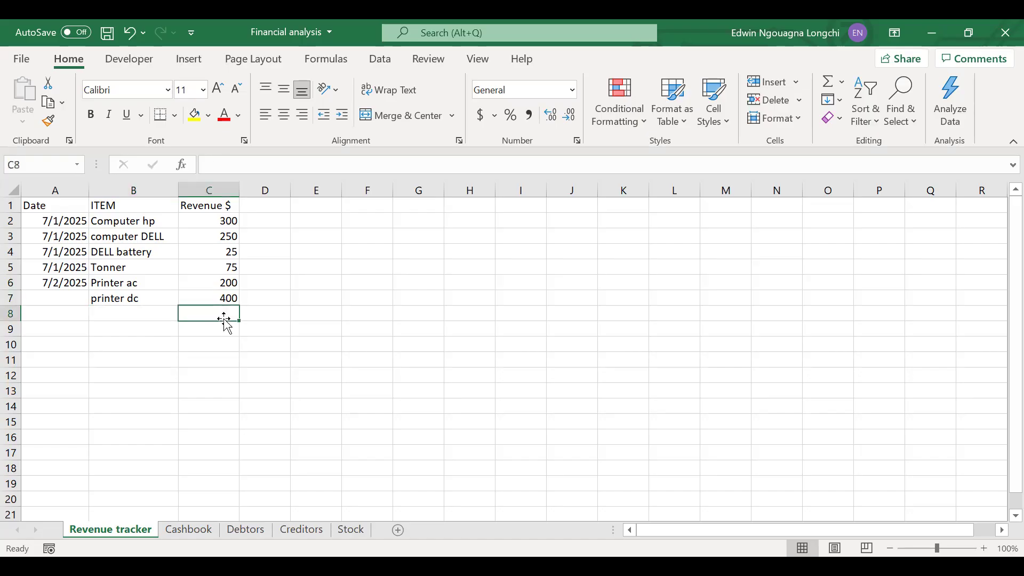
{"action": "left_click", "coordinate": [229, 220]}
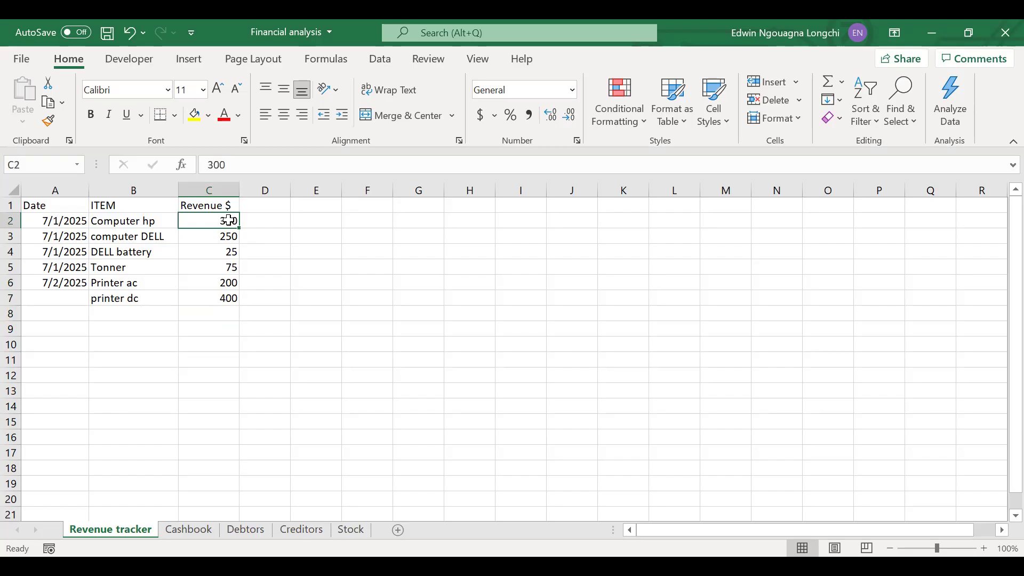
{"action": "left_click_drag", "start_coordinate": [229, 220], "coordinate": [218, 268]}
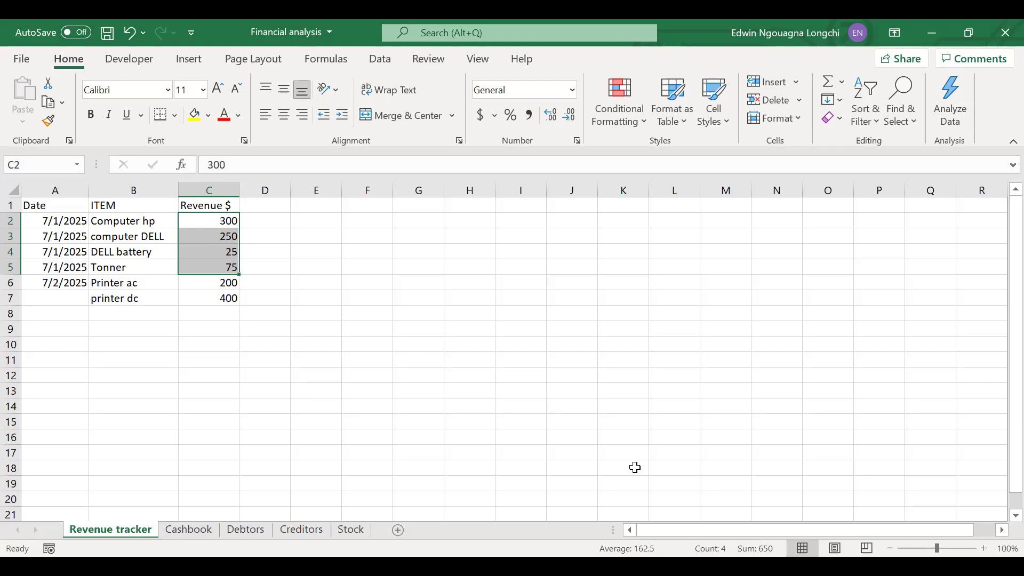
- Copy the 7/2/2025 DATE formula from cell A6 into A7 and fill it down to A8
{"action": "left_click", "coordinate": [83, 285]}
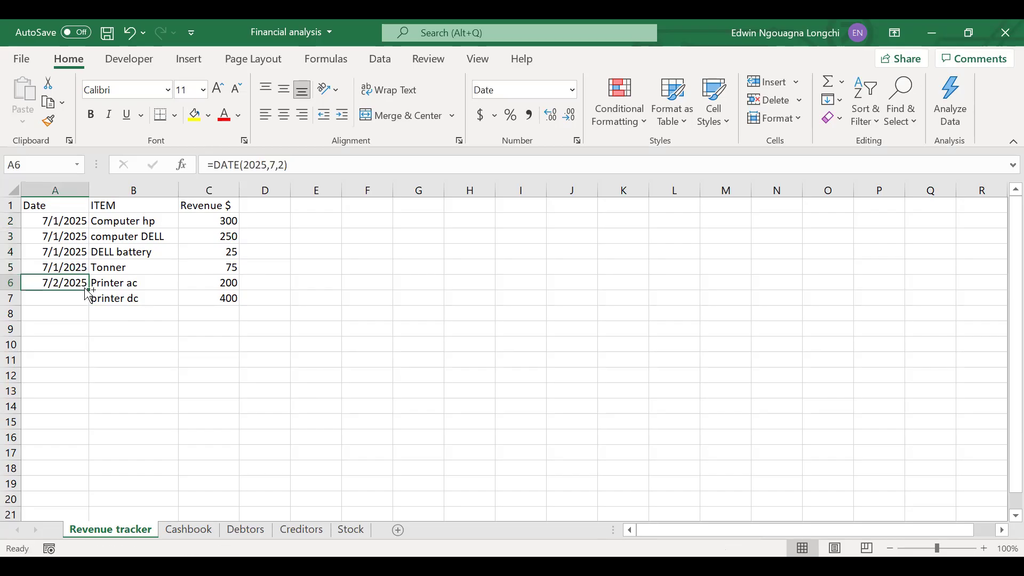
{"action": "key", "text": "ctrl+c"}
{"action": "left_click", "coordinate": [73, 296]}
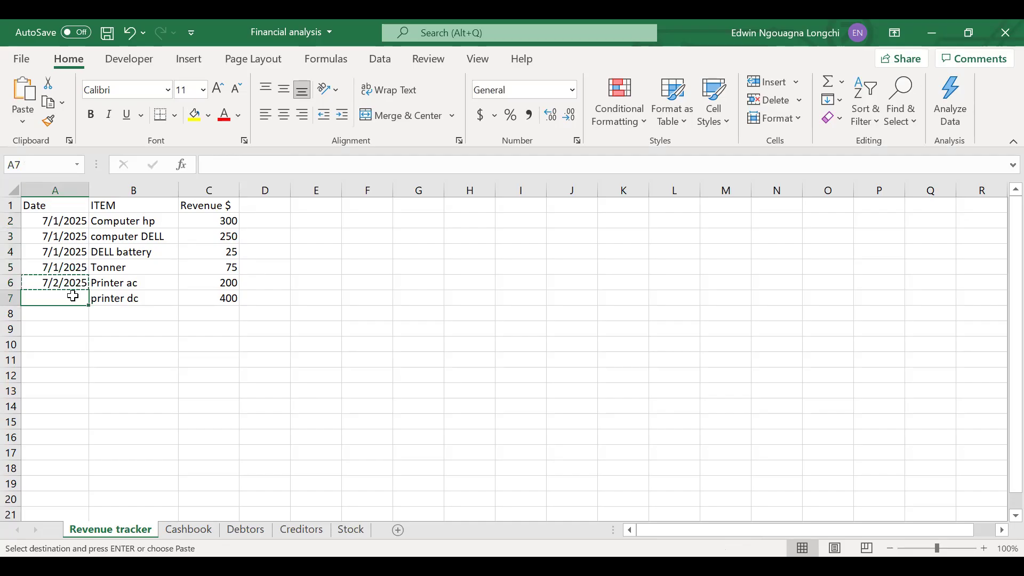
{"action": "key", "text": "ctrl+v"}
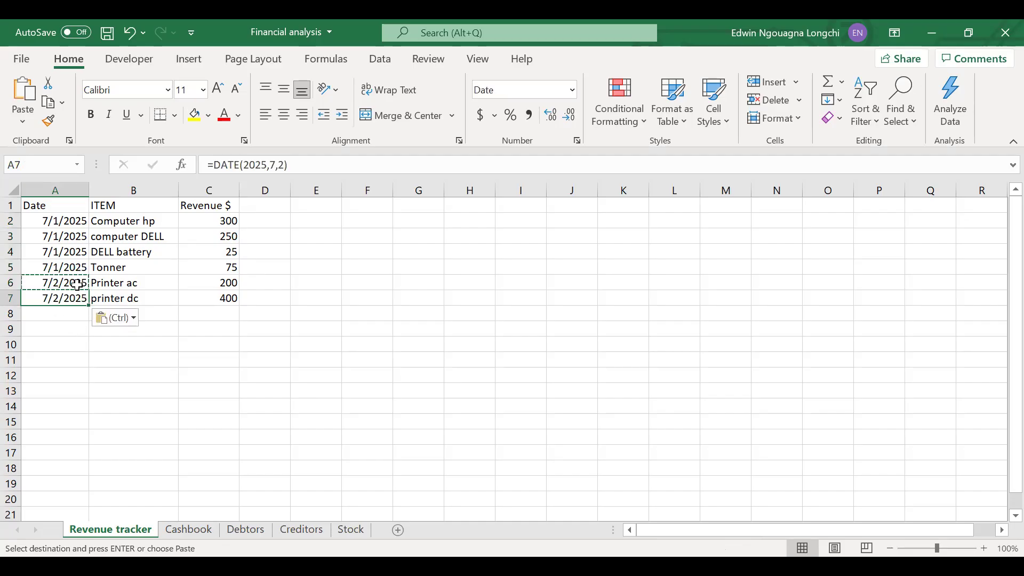
{"action": "left_click_drag", "start_coordinate": [79, 284], "coordinate": [87, 320]}
- Enter the item "power cable" in cell B8 with a revenue of 10 in C8
{"action": "left_click", "coordinate": [109, 317]}
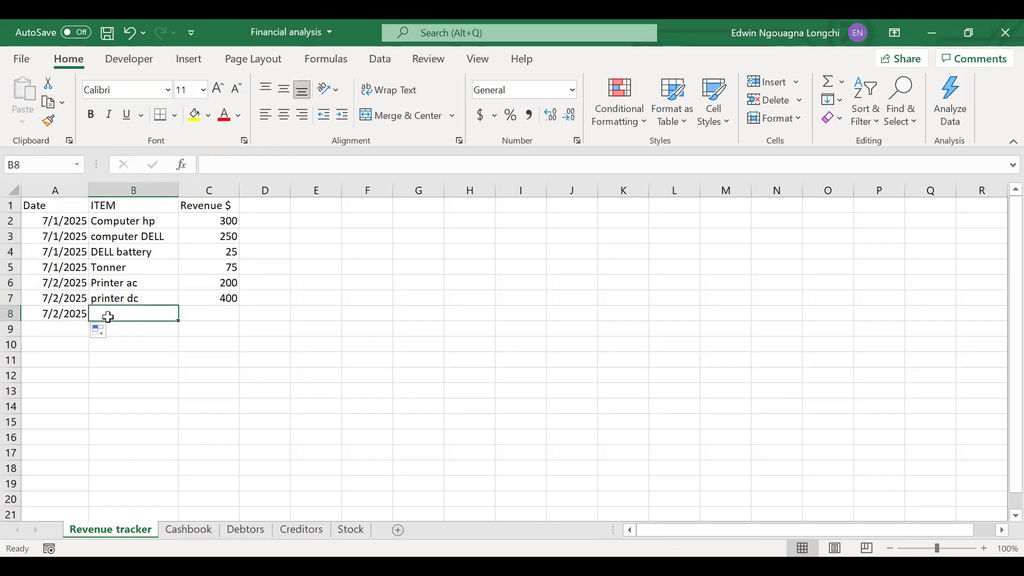
{"action": "type", "text": "pow"}
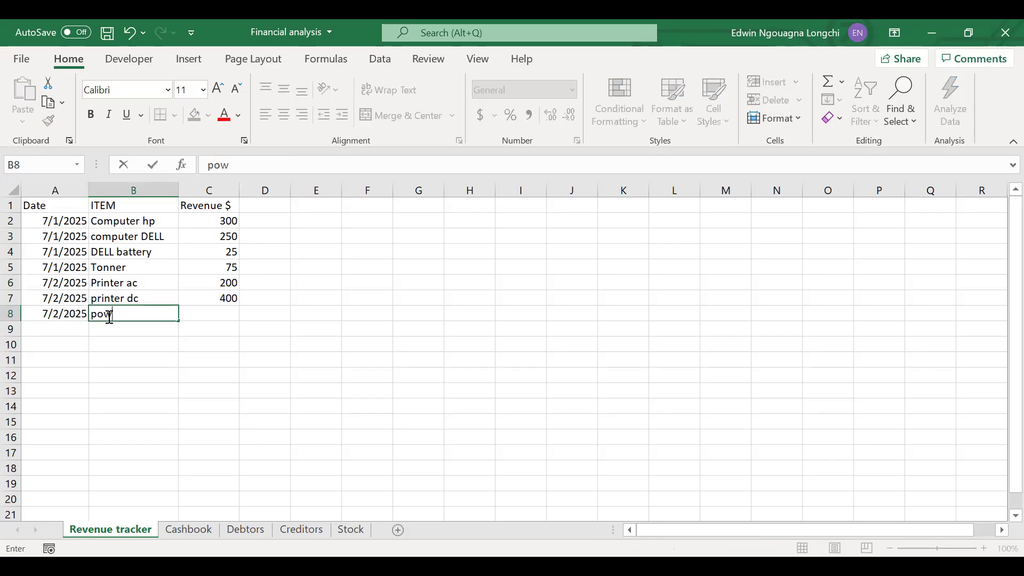
{"action": "type", "text": "er cable"}
{"action": "key", "text": "Tab"}
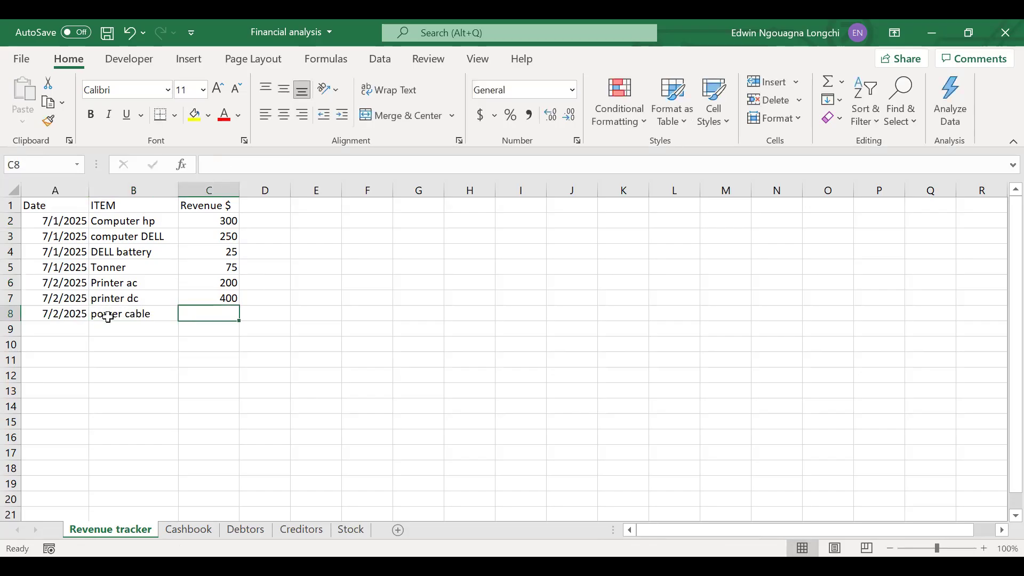
{"action": "type", "text": "10"}
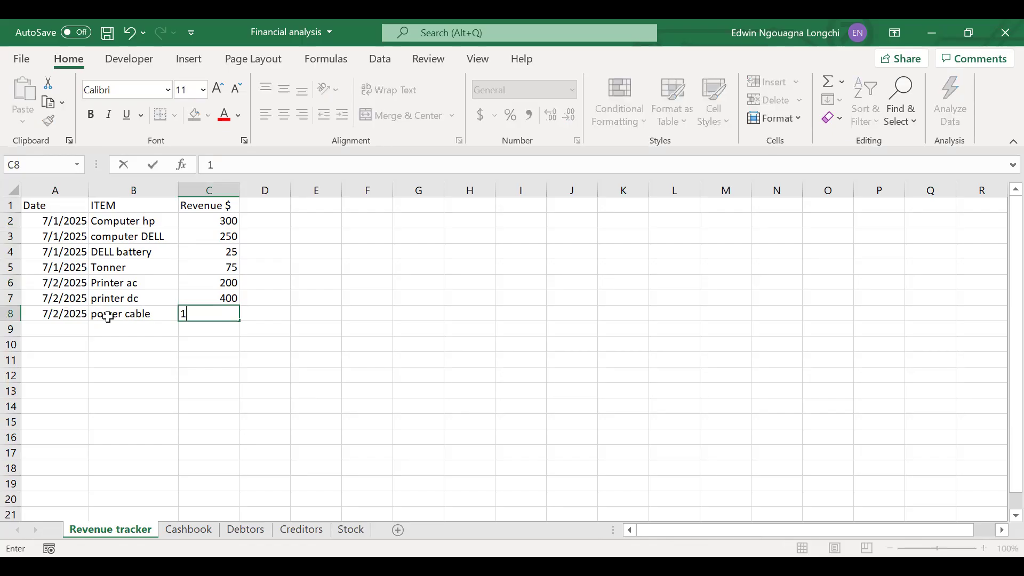
{"action": "key", "text": "Return"}
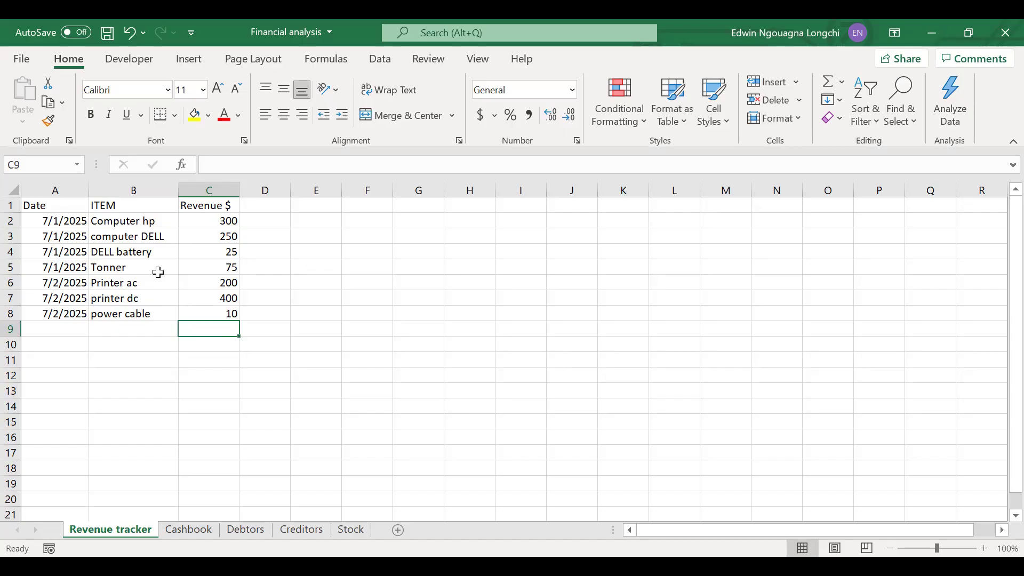
- Copy all the revenue records in A2:C8, without the heading row, to the clipboard
{"action": "left_click", "coordinate": [258, 313]}
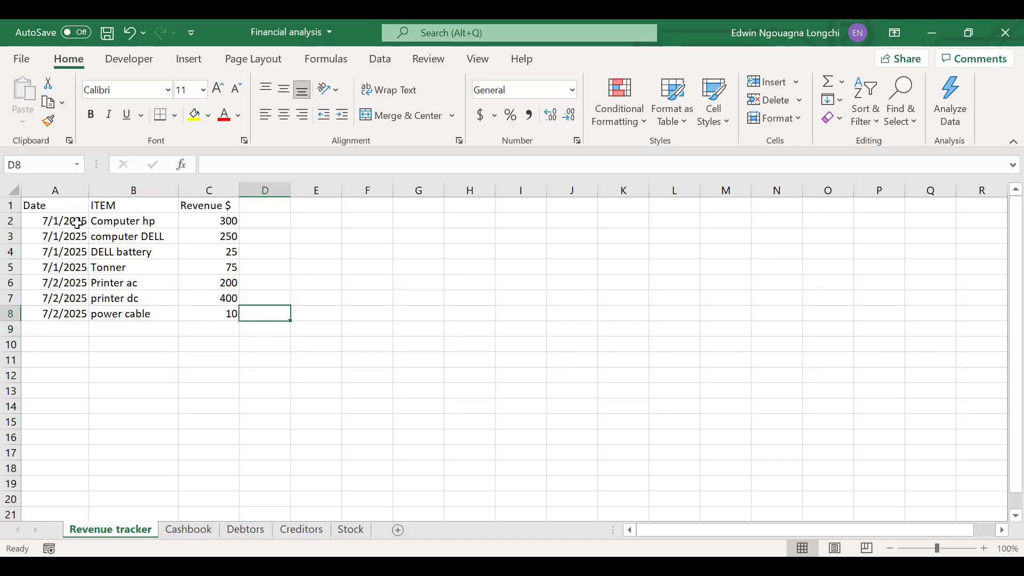
{"action": "left_click_drag", "start_coordinate": [77, 223], "coordinate": [209, 310]}
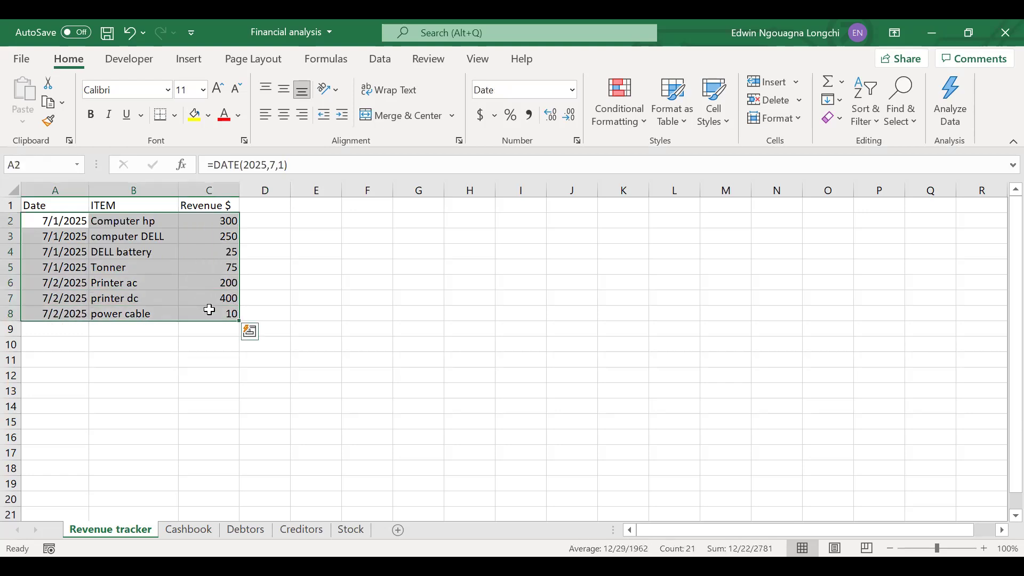
{"action": "key", "text": "ctrl+c"}
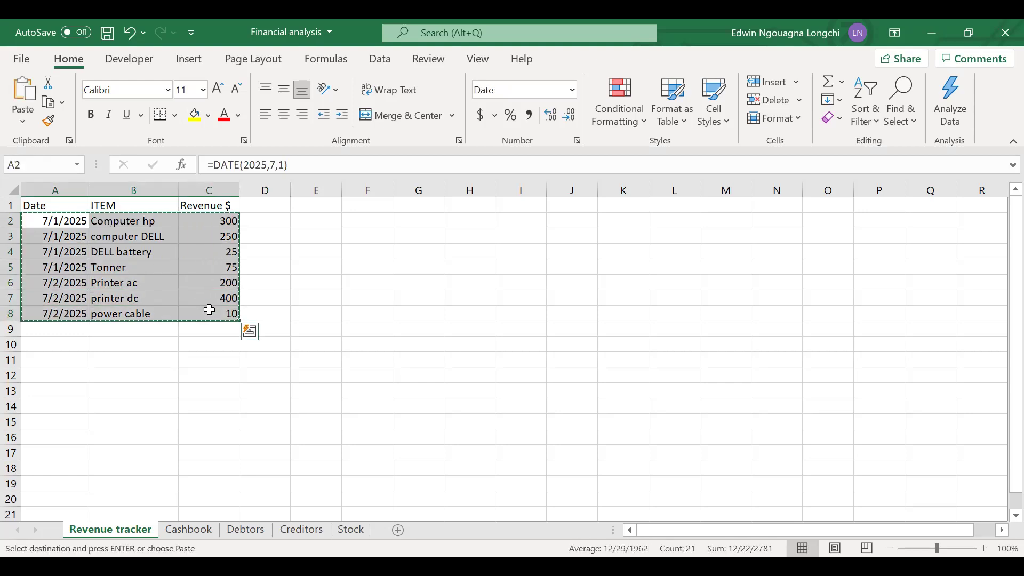
{"action": "left_click", "coordinate": [618, 378]}
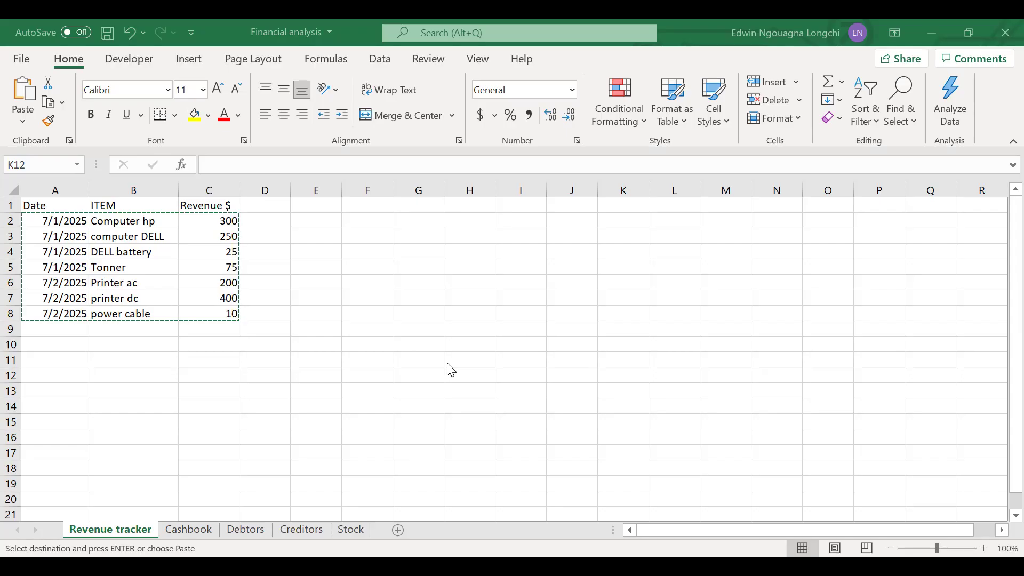
- Switch to ChatGPT in the browser and begin a prompt with "Hey ChatGPT, USING the pasted data below,"
{"action": "key", "text": "alt+Tab"}
{"action": "type", "text": "H"}
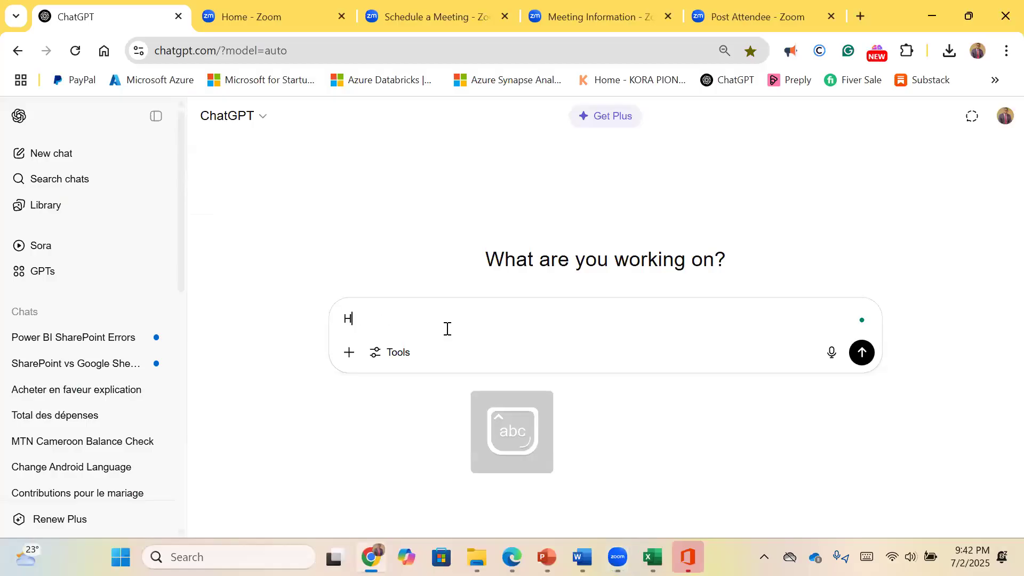
{"action": "type", "text": "ey cat"}
{"action": "key", "text": "BackSpace"}
{"action": "key", "text": "BackSpace"}
{"action": "key", "text": "BackSpace"}
{"action": "key", "text": "BackSpace"}
{"action": "type", "text": "ChatGP"}
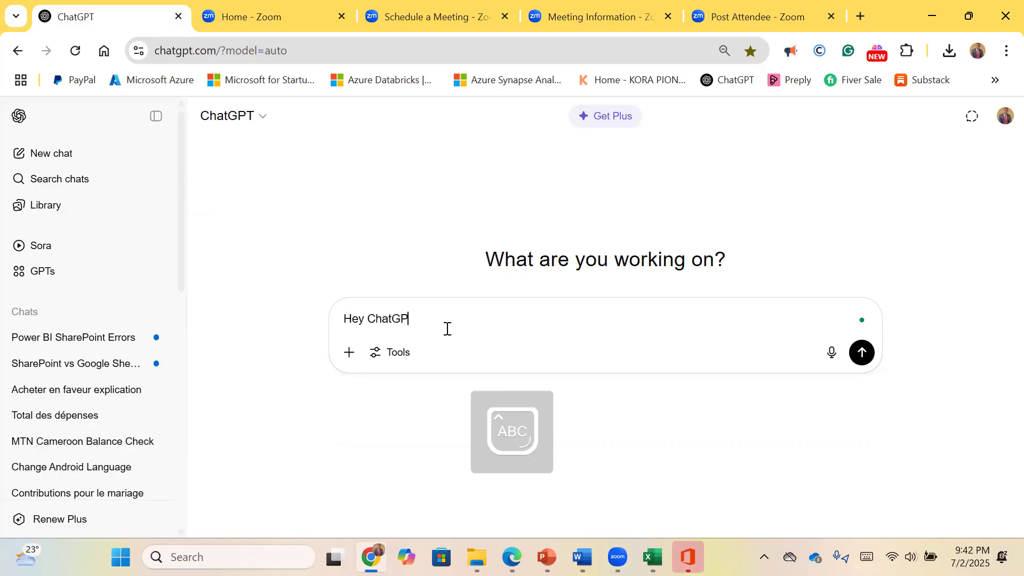
{"action": "type", "text": "T, USING"}
{"action": "key", "text": "Caps_Lock"}
{"action": "type", "text": "the pasted f"}
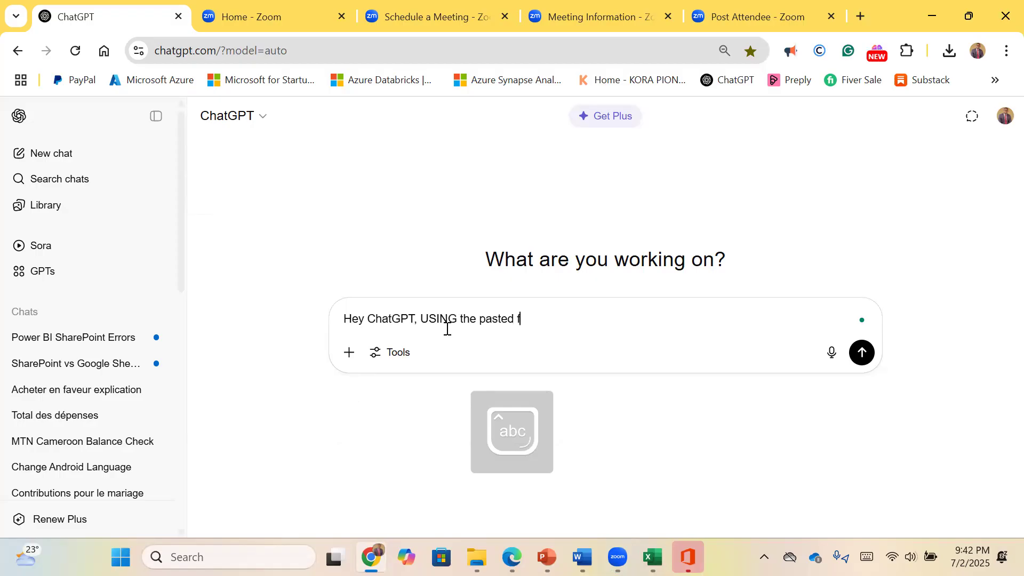
{"action": "key", "text": "BackSpace"}
{"action": "type", "text": "data below,"}
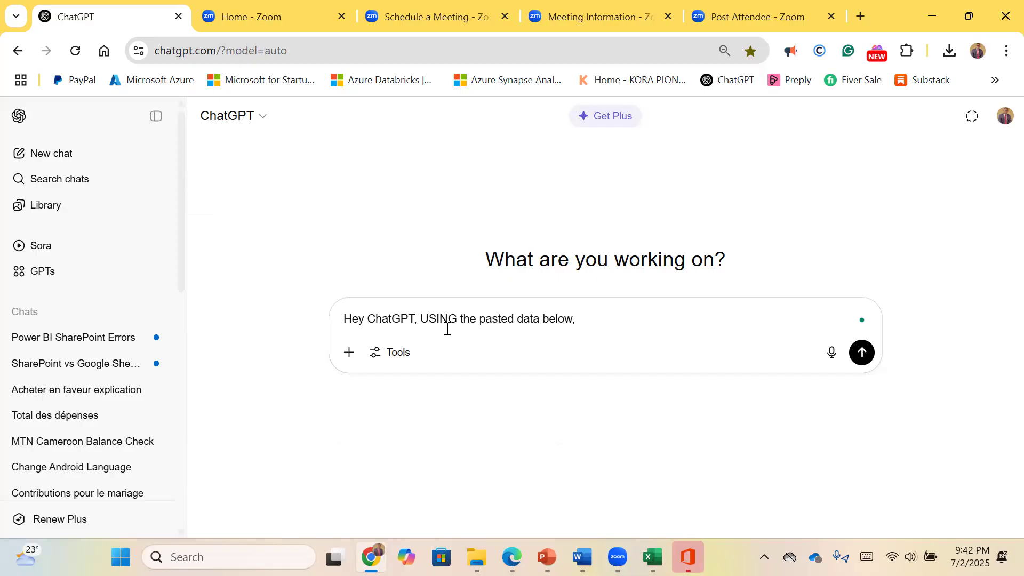
- Continue the prompt with "populate it with more meaningful data for up to 100 rows for Excel"
{"action": "type", "text": "rando"}
{"action": "key", "text": "BackSpace"}
{"action": "key", "text": "BackSpace"}
{"action": "key", "text": "BackSpace"}
{"action": "key", "text": "BackSpace"}
{"action": "type", "text": "populate it with more f"}
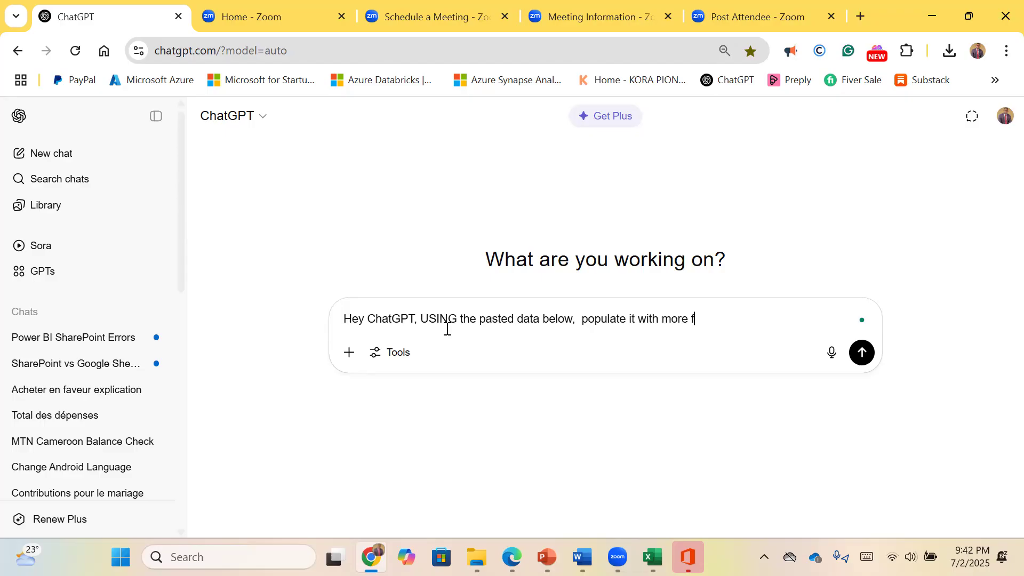
{"action": "key", "text": "BackSpace"}
{"action": "type", "text": "meaningful data "}
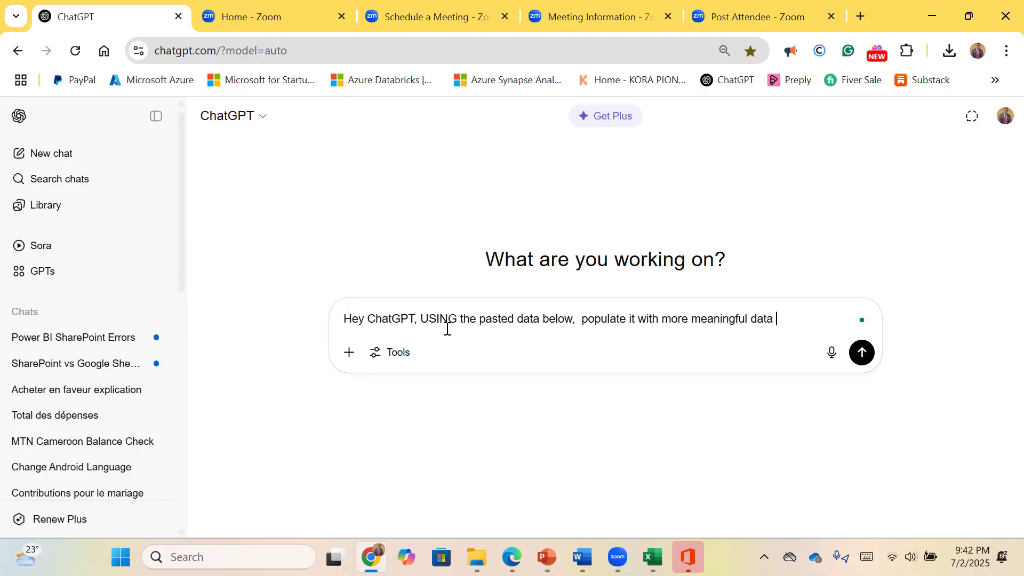
{"action": "type", "text": "for up to 100 rows"}
{"action": "key", "text": "BackSpace"}
{"action": "key", "text": "BackSpace"}
{"action": "key", "text": "BackSpace"}
{"action": "key", "text": "BackSpace"}
{"action": "type", "text": "t"}
{"action": "key", "text": "BackSpace"}
{"action": "type", "text": "rows "}
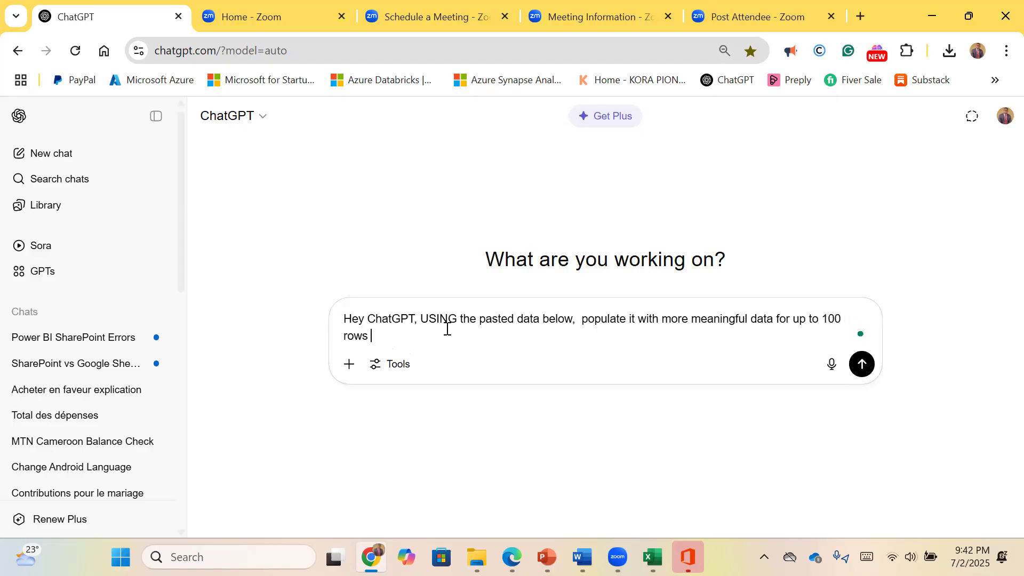
{"action": "type", "text": "for E"}
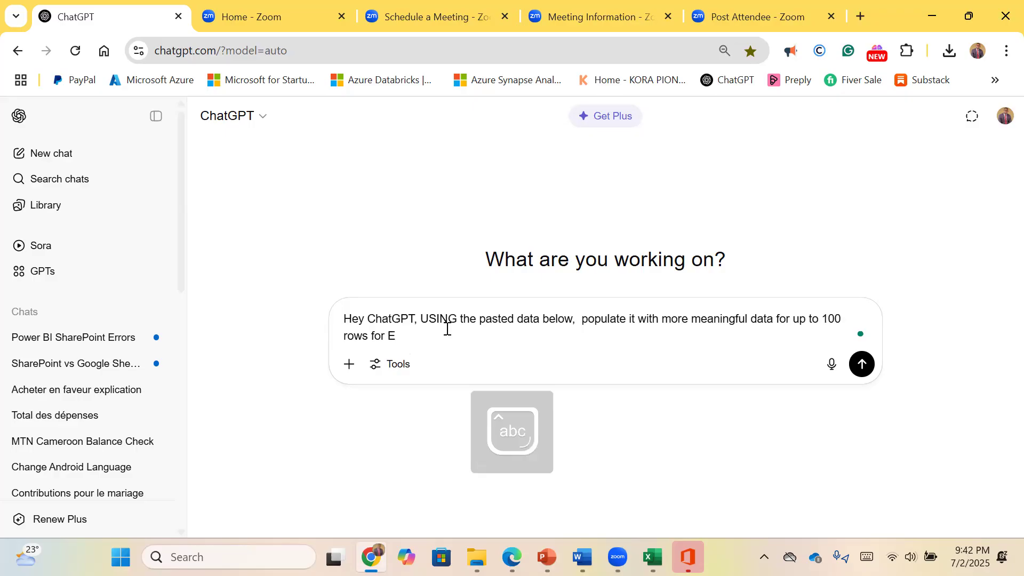
{"action": "type", "text": "xcel"}
- Paste the copied revenue records below the prompt text, remove the attached image and send the message
{"action": "key", "text": "shift+Return"}
{"action": "key", "text": "ctrl+v"}
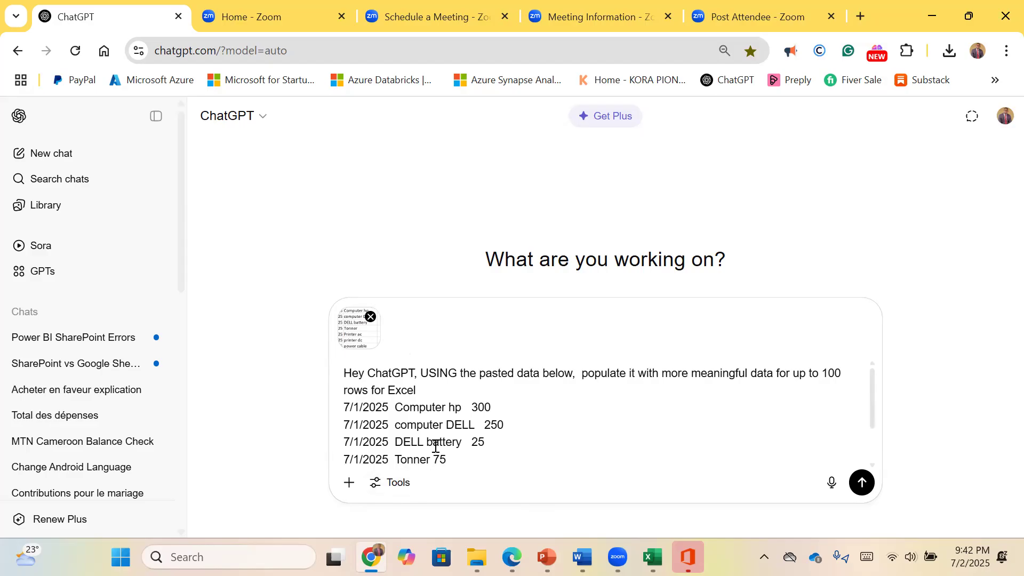
{"action": "left_click", "coordinate": [371, 318]}
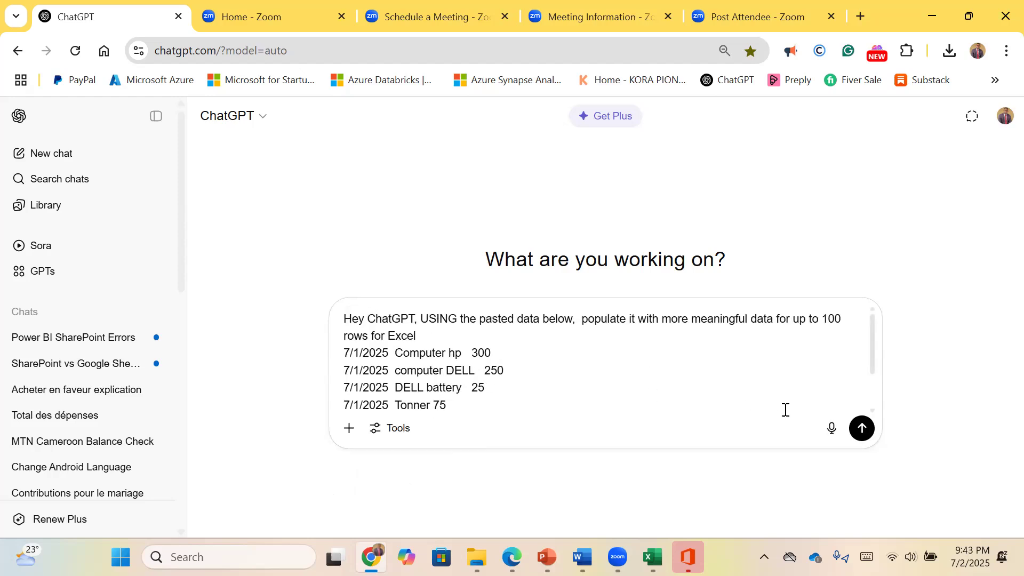
{"action": "left_click", "coordinate": [862, 427]}
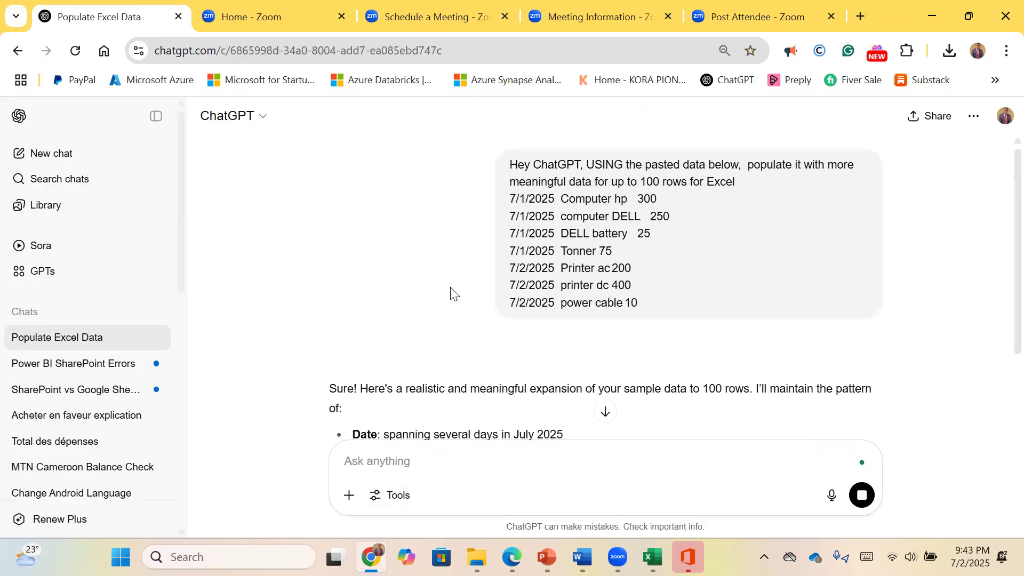
- Review ChatGPT's answer, from the sample rows and Python code to the download link for the generated Excel file
{"action": "scroll", "coordinate": [466, 295], "scroll_direction": "down", "scroll_amount": 1}
{"action": "scroll", "coordinate": [466, 295], "scroll_direction": "down", "scroll_amount": 2}
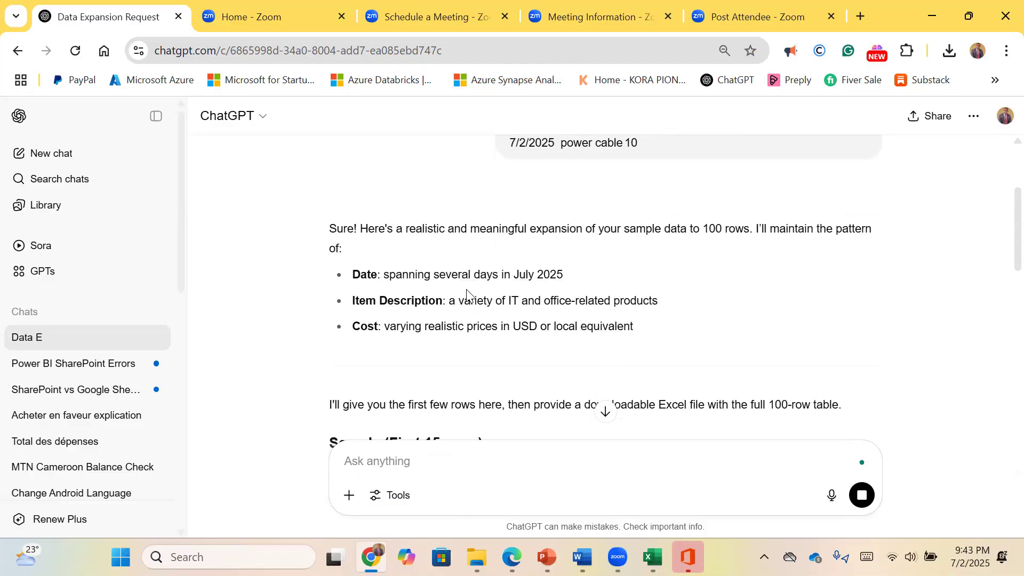
{"action": "scroll", "coordinate": [466, 293], "scroll_direction": "down", "scroll_amount": 1}
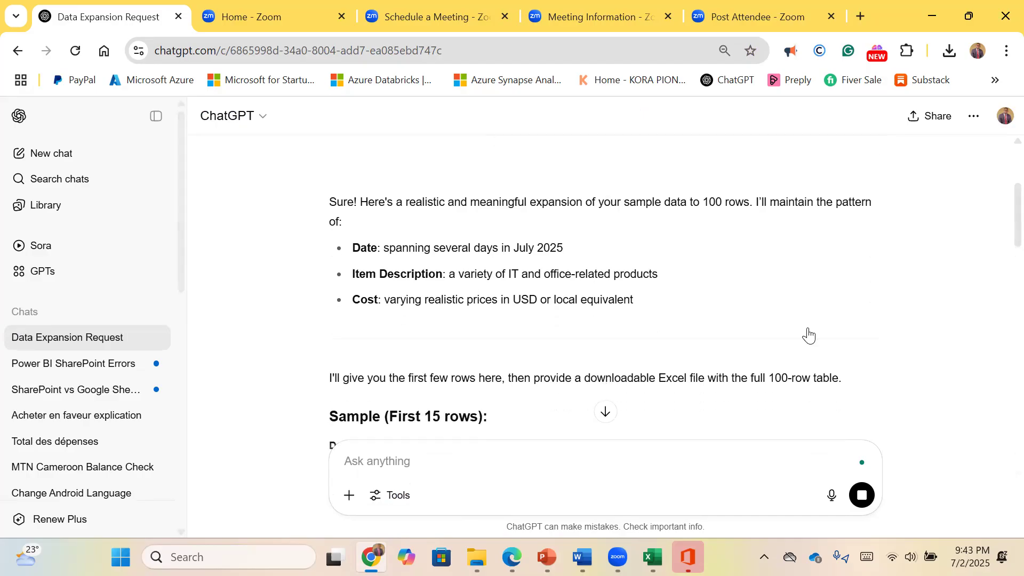
{"action": "scroll", "coordinate": [523, 281], "scroll_direction": "down", "scroll_amount": 1}
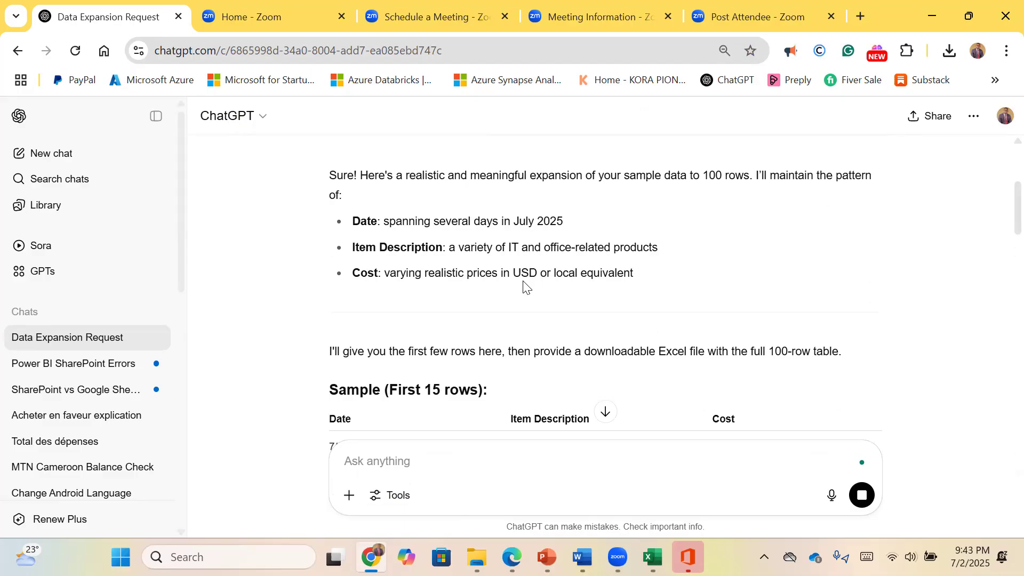
{"action": "scroll", "coordinate": [523, 285], "scroll_direction": "down", "scroll_amount": 3}
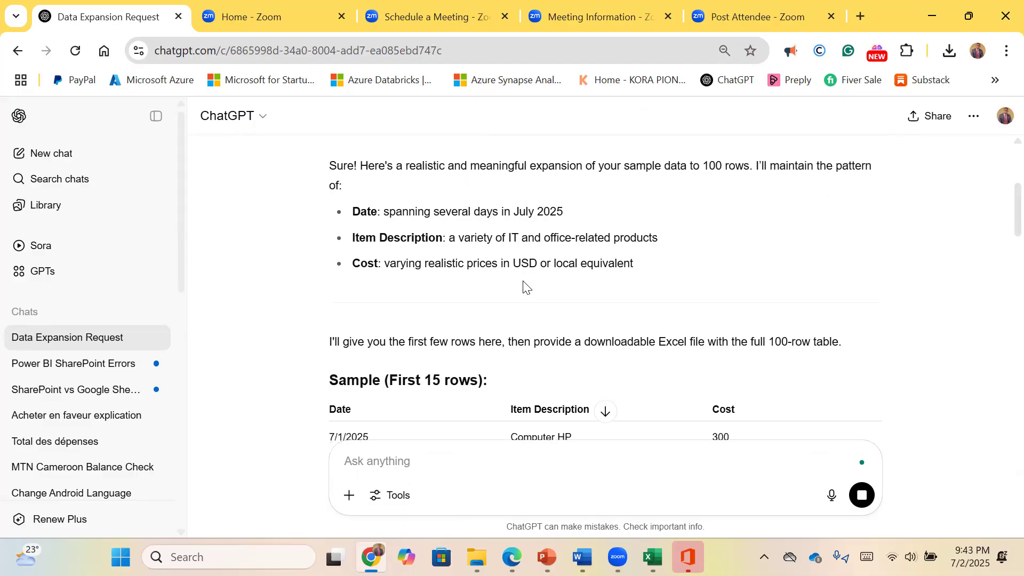
{"action": "scroll", "coordinate": [523, 283], "scroll_direction": "down", "scroll_amount": 12}
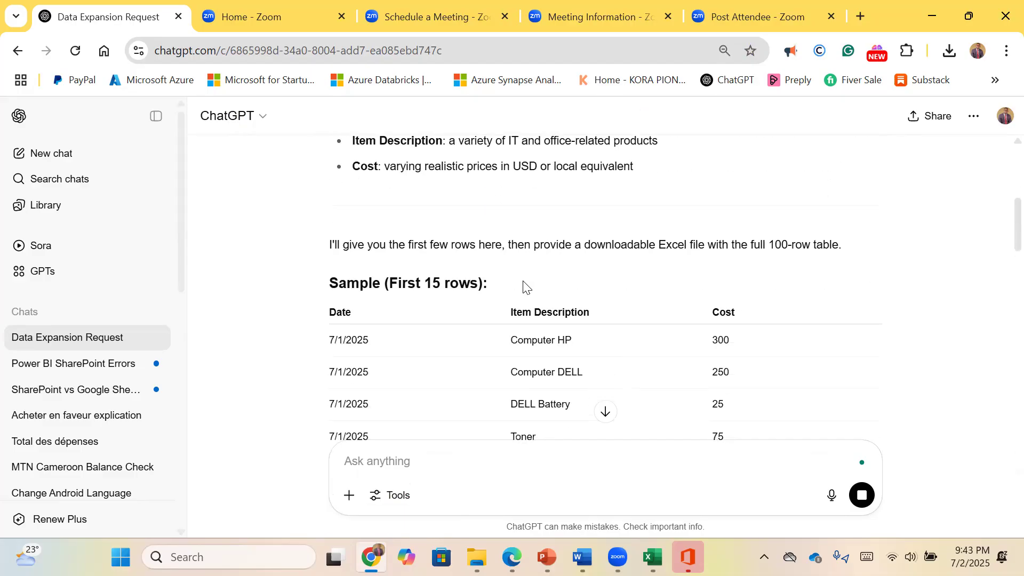
{"action": "scroll", "coordinate": [524, 281], "scroll_direction": "down", "scroll_amount": 8}
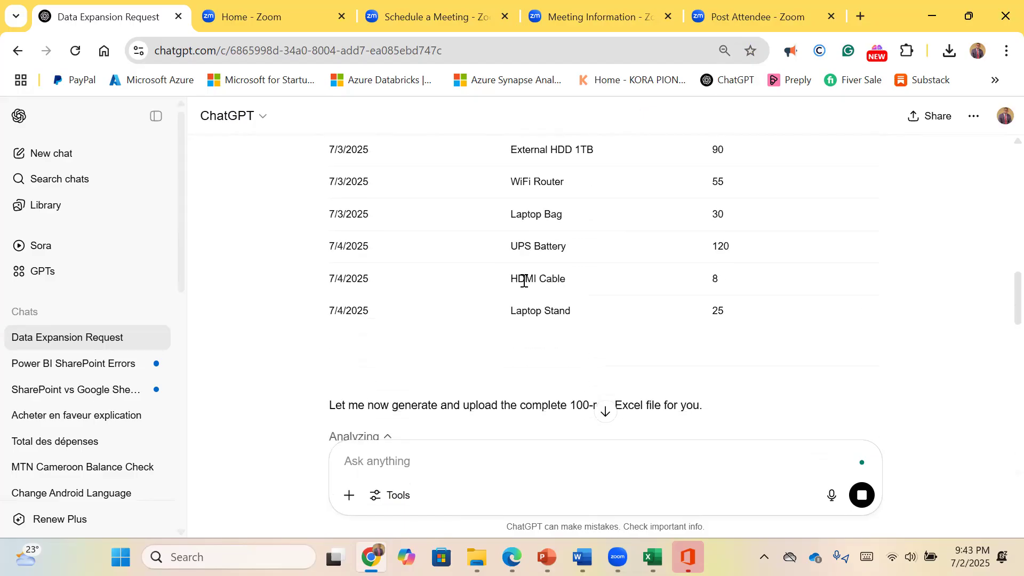
{"action": "scroll", "coordinate": [523, 285], "scroll_direction": "down", "scroll_amount": 6}
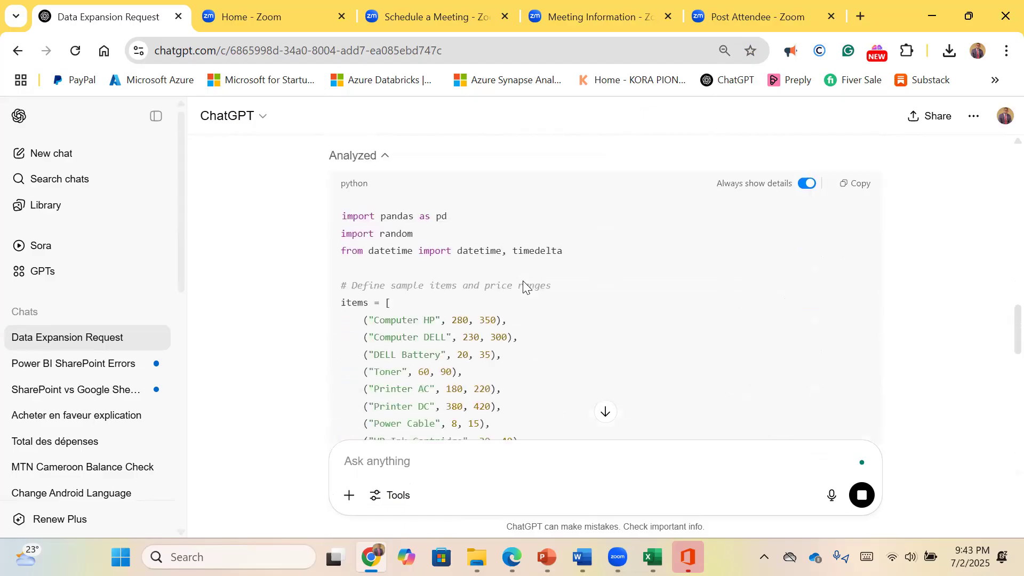
{"action": "scroll", "coordinate": [523, 282], "scroll_direction": "down", "scroll_amount": 10}
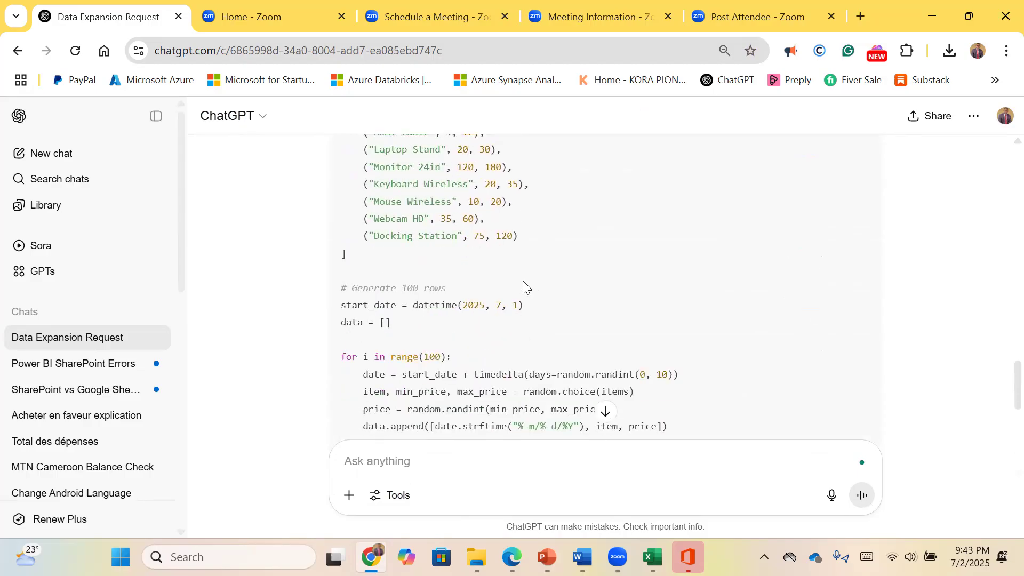
{"action": "scroll", "coordinate": [522, 287], "scroll_direction": "down", "scroll_amount": 1}
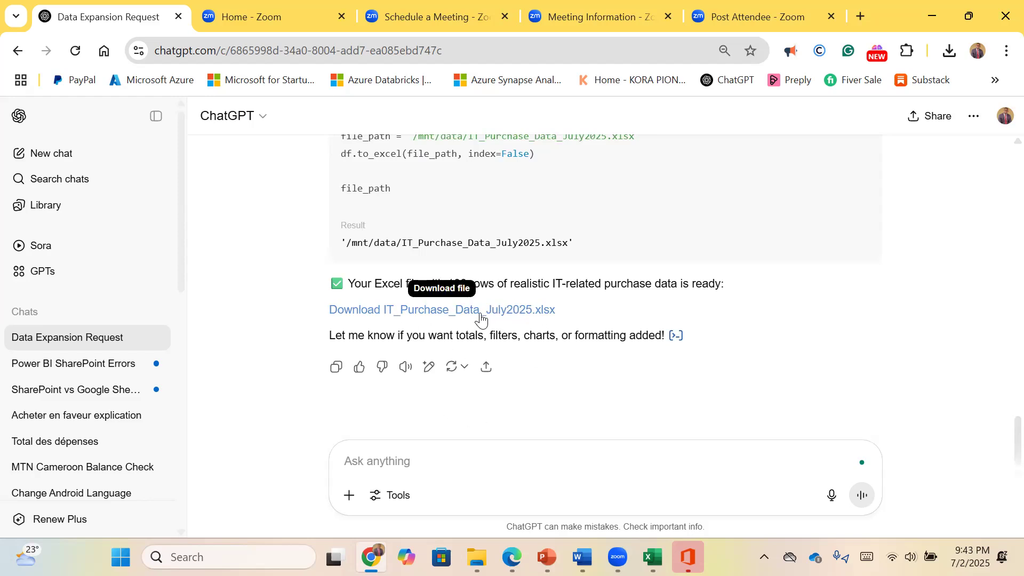
- Send the follow-up request "make from jULY TO DECEMBER" to extend the date range of the data
{"action": "left_click", "coordinate": [424, 456]}
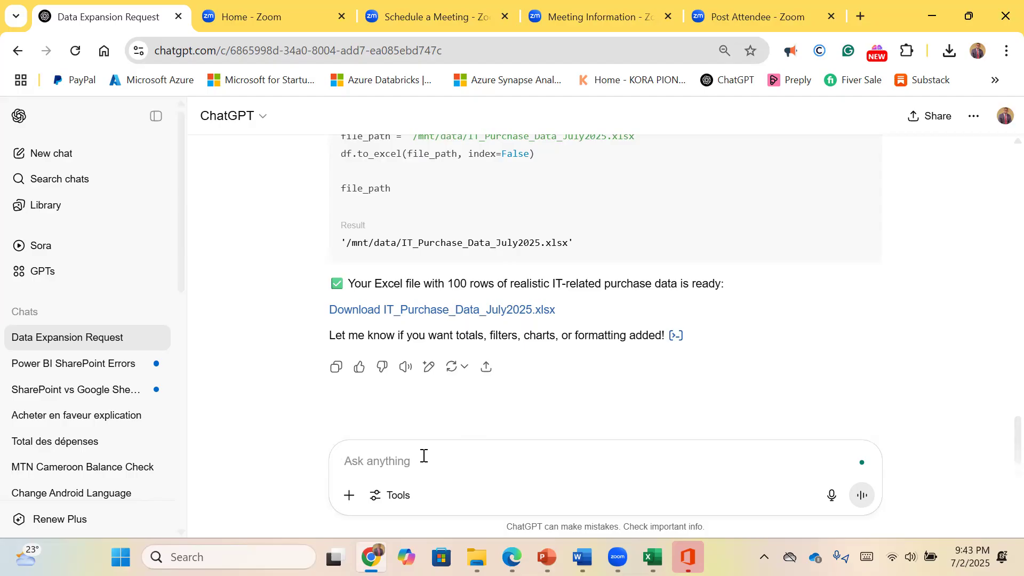
{"action": "type", "text": "make from j"}
{"action": "key", "text": "Caps_Lock"}
{"action": "type", "text": "LYL"}
{"action": "key", "text": "BackSpace"}
{"action": "key", "text": "BackSpace"}
{"action": "key", "text": "BackSpace"}
{"action": "key", "text": "Caps_Lock"}
{"action": "type", "text": "j"}
{"action": "key", "text": "Caps_Lock"}
{"action": "type", "text": "ULY TO DECEMBER"}
{"action": "key", "text": "Return"}
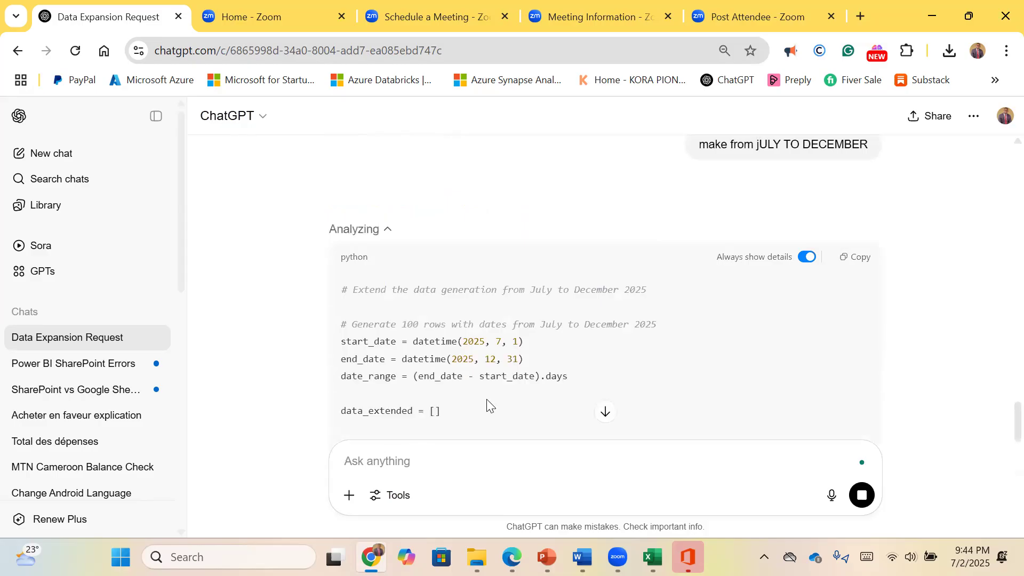
- Download IT_Purchase_Data_July_to_Dec2025.xlsx from the answer and show it in the Downloads folder
{"action": "scroll", "coordinate": [491, 374], "scroll_direction": "down", "scroll_amount": 5}
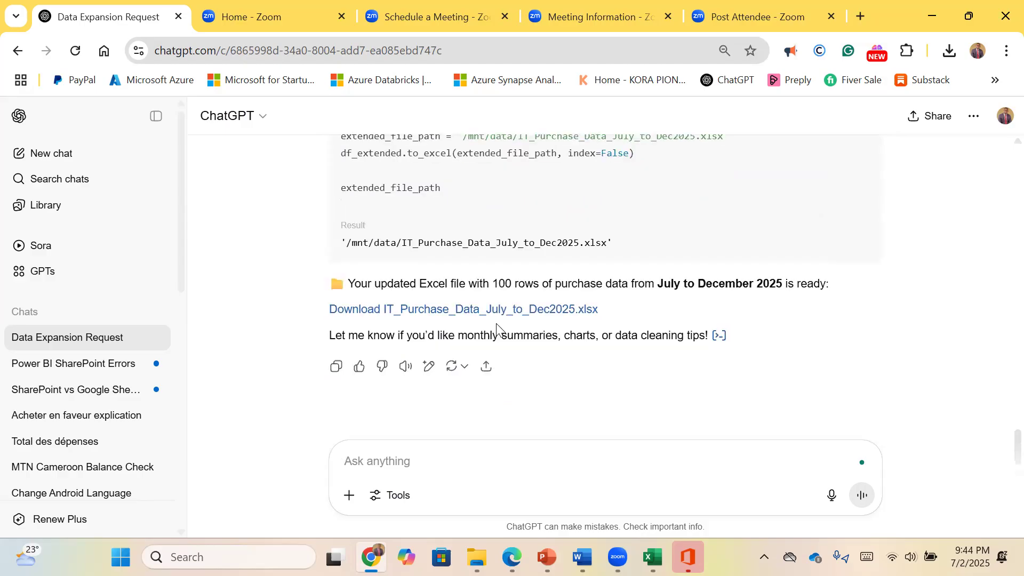
{"action": "left_click", "coordinate": [462, 315]}
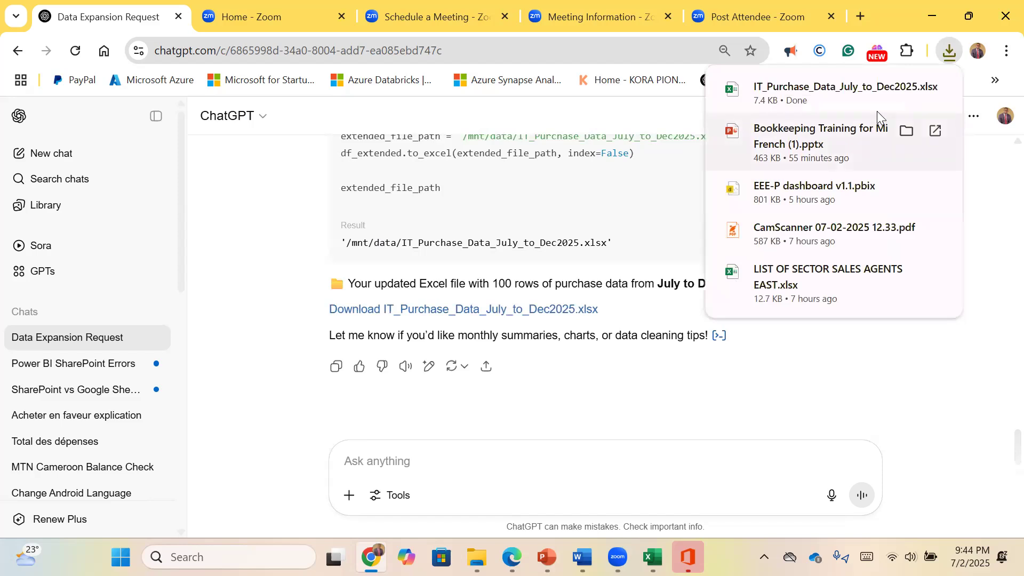
{"action": "left_click", "coordinate": [907, 89]}
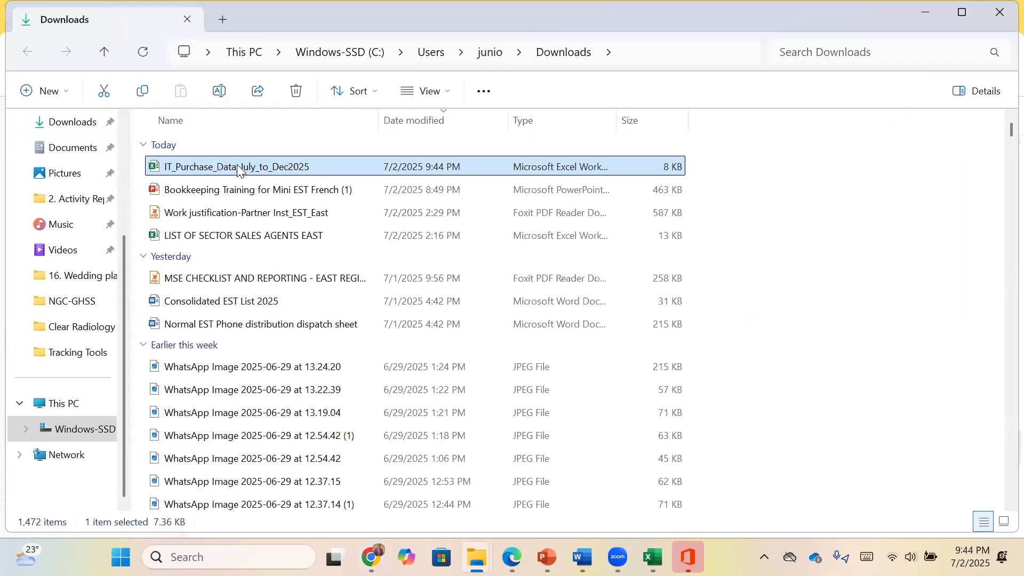
- Open the downloaded IT_Purchase_Data_July_to_Dec2025 workbook in Excel
{"action": "left_click", "coordinate": [238, 167]}
{"action": "left_click", "coordinate": [704, 208]}
{"action": "left_click", "coordinate": [239, 170]}
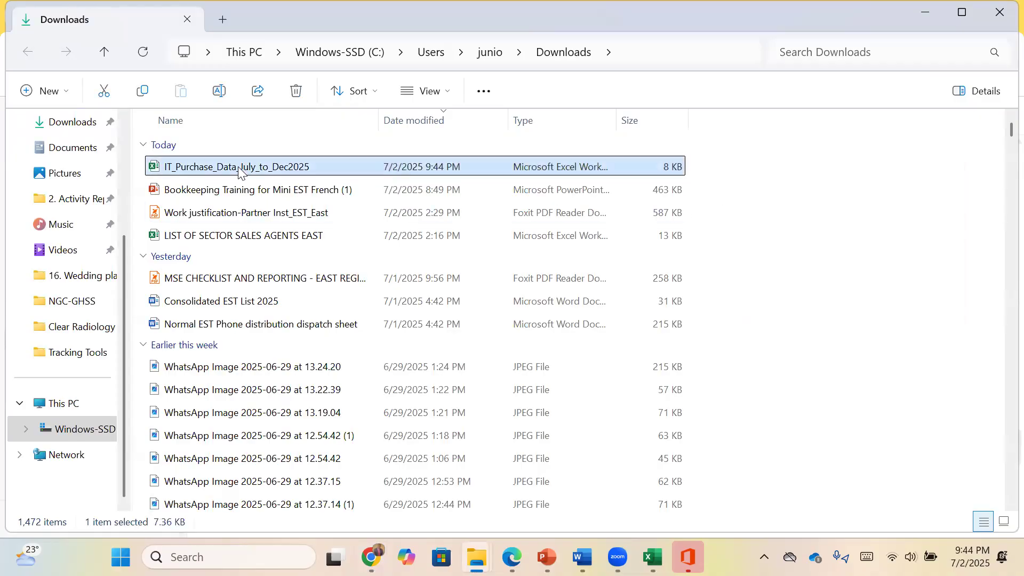
{"action": "left_click", "coordinate": [797, 207]}
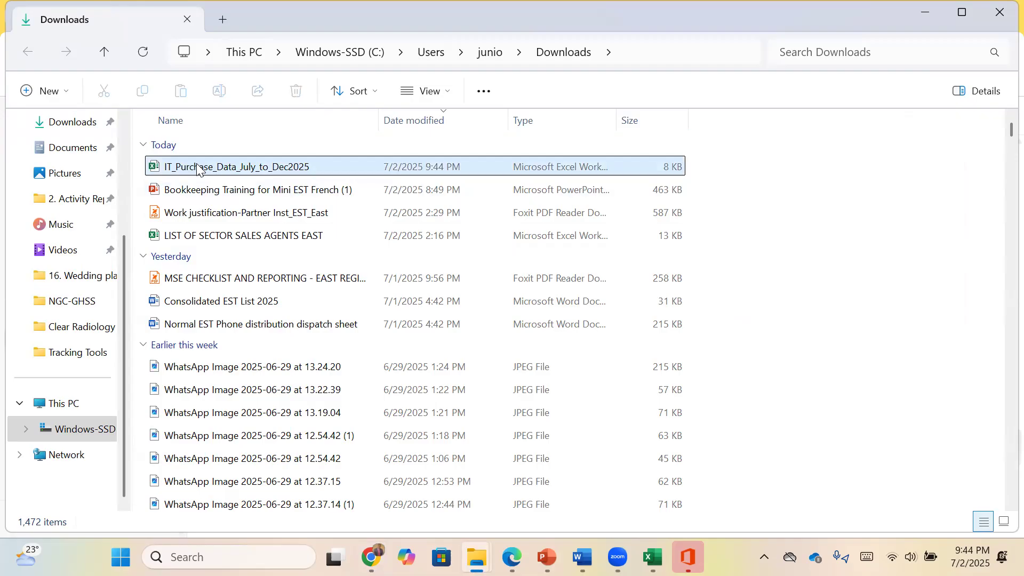
{"action": "left_click", "coordinate": [232, 168]}
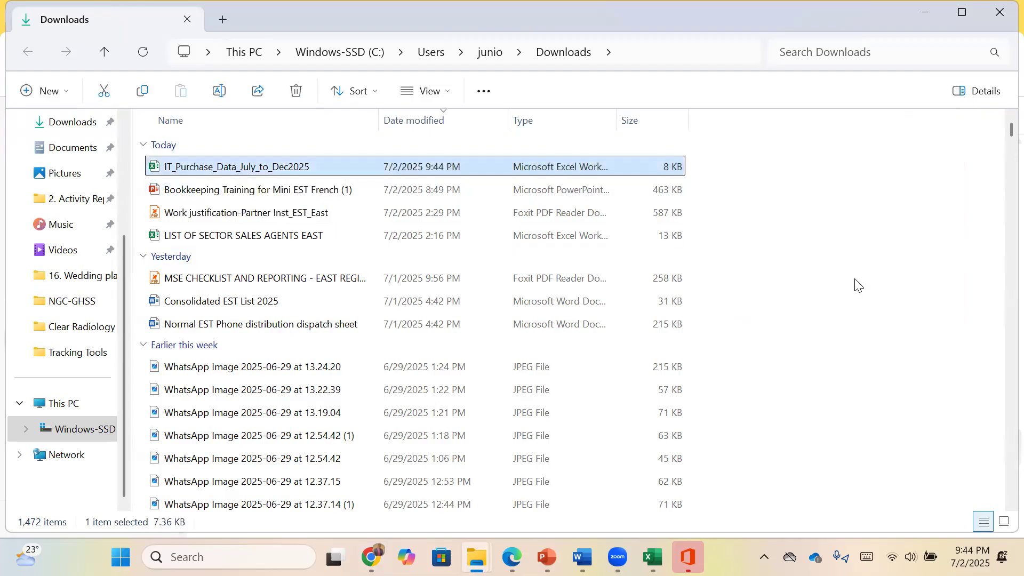
{"action": "double_click", "coordinate": [296, 167]}
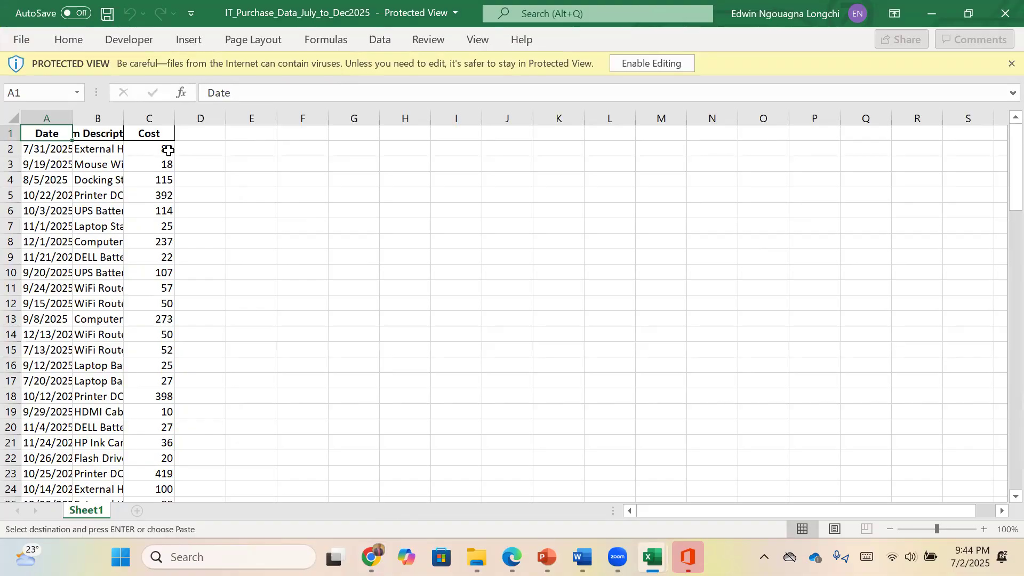
- Enable editing for the workbook and widen columns A, B and C to fit the dates, item descriptions and costs
{"action": "left_click", "coordinate": [638, 64]}
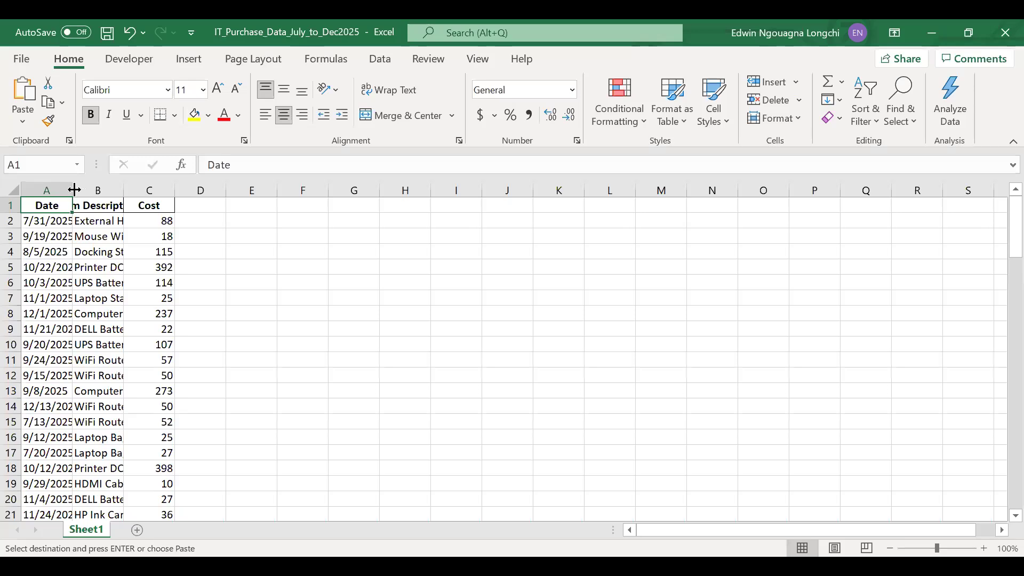
{"action": "left_click_drag", "start_coordinate": [72, 190], "coordinate": [116, 211]}
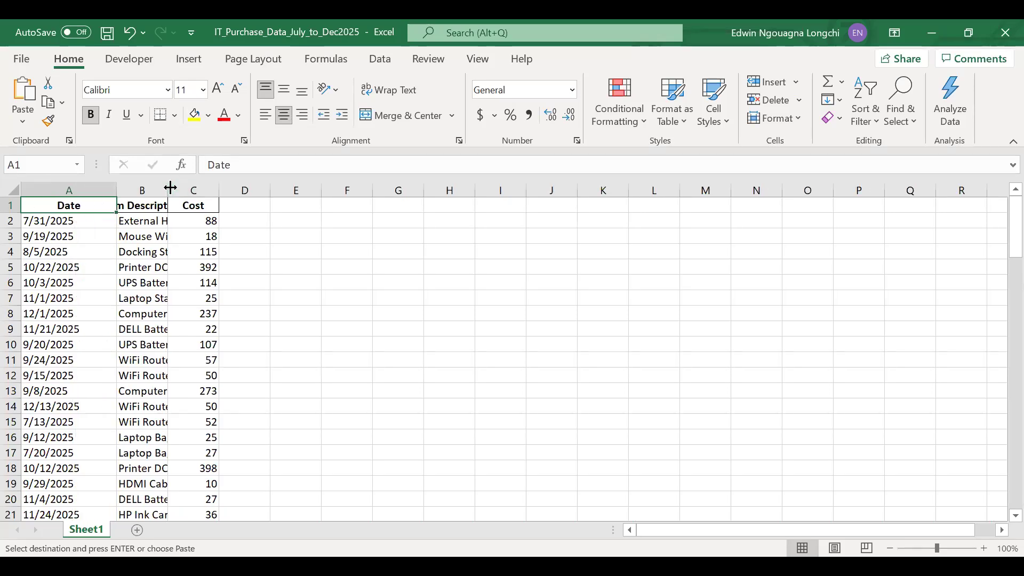
{"action": "left_click_drag", "start_coordinate": [170, 187], "coordinate": [214, 215]}
{"action": "left_click_drag", "start_coordinate": [263, 183], "coordinate": [291, 214]}
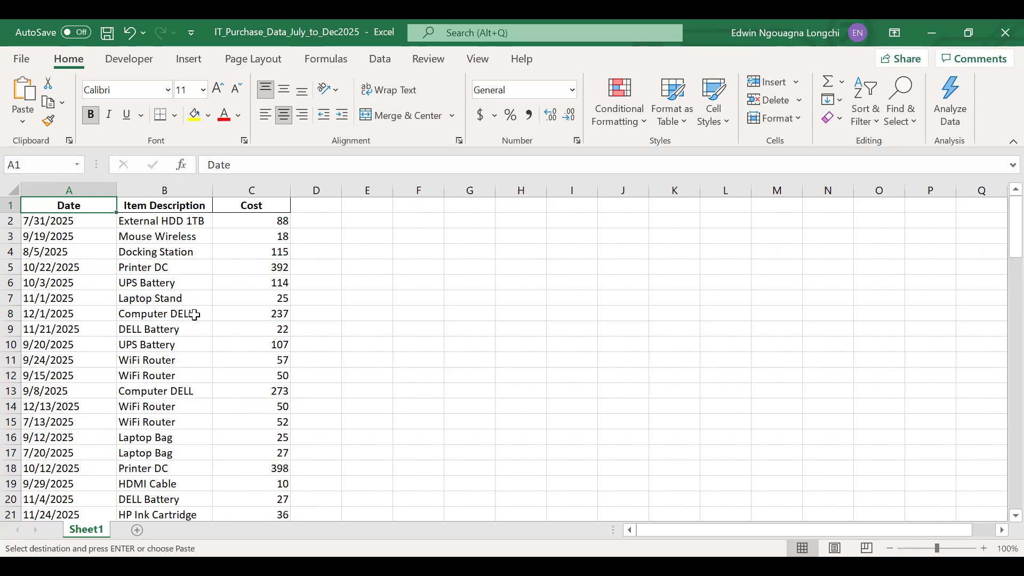
- Look through the generated records from the first row to the last and back, checking dates, items and costs
{"action": "scroll", "coordinate": [192, 313], "scroll_direction": "down", "scroll_amount": 4}
{"action": "scroll", "coordinate": [187, 314], "scroll_direction": "down", "scroll_amount": 20}
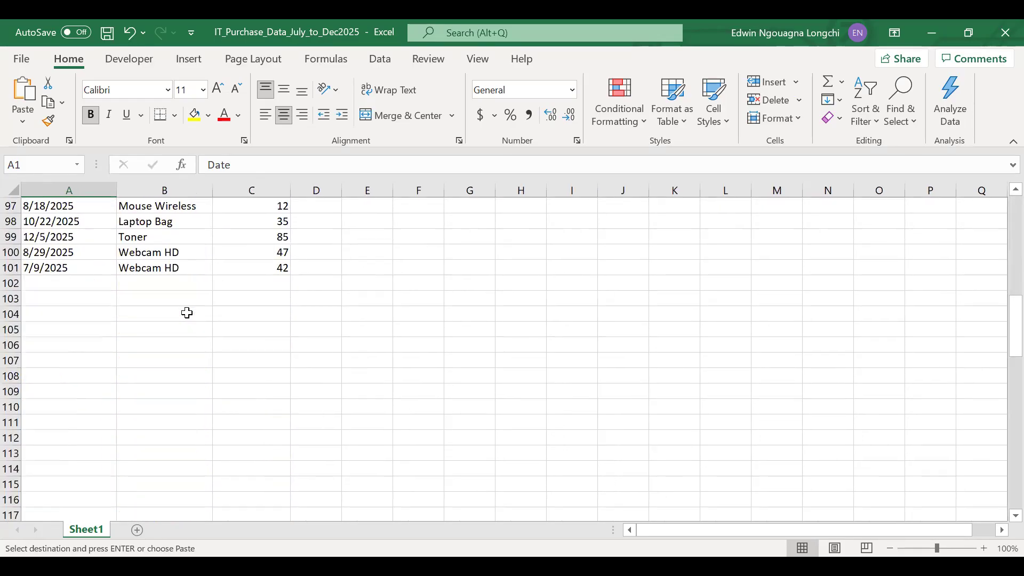
{"action": "scroll", "coordinate": [186, 313], "scroll_direction": "up", "scroll_amount": 20}
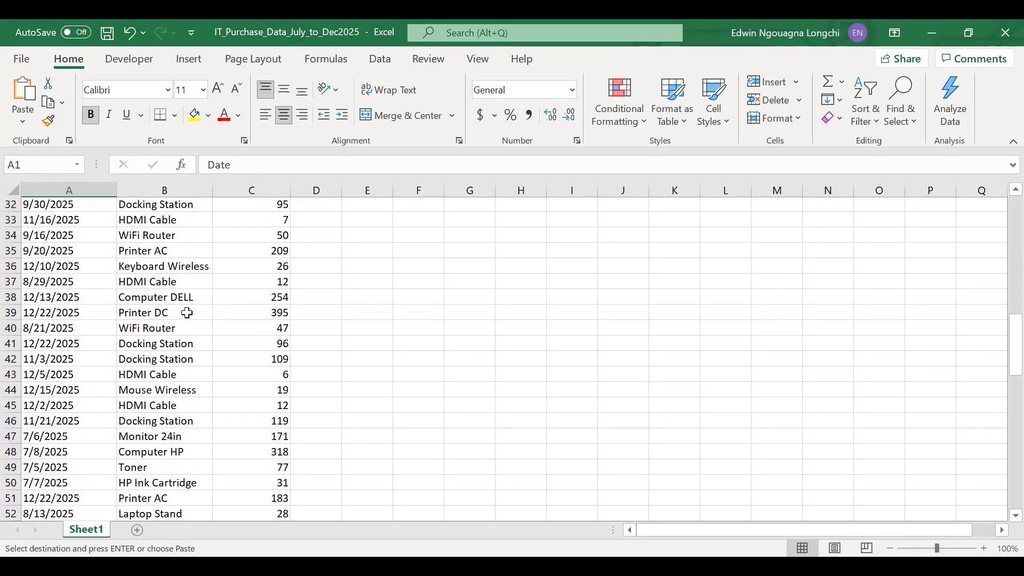
{"action": "scroll", "coordinate": [187, 313], "scroll_direction": "up", "scroll_amount": 1}
{"action": "left_click", "coordinate": [65, 285]}
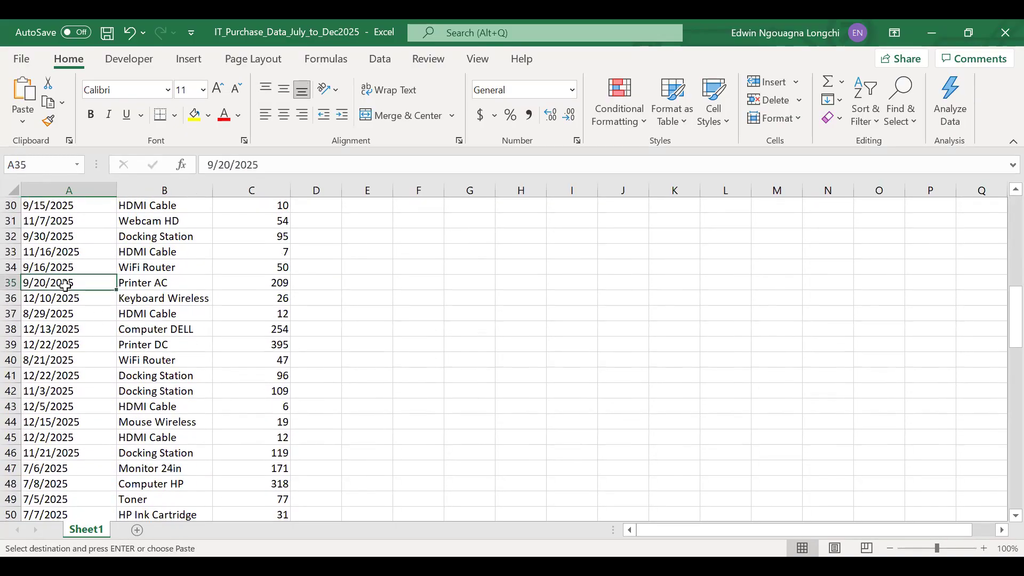
{"action": "scroll", "coordinate": [162, 293], "scroll_direction": "up", "scroll_amount": 6}
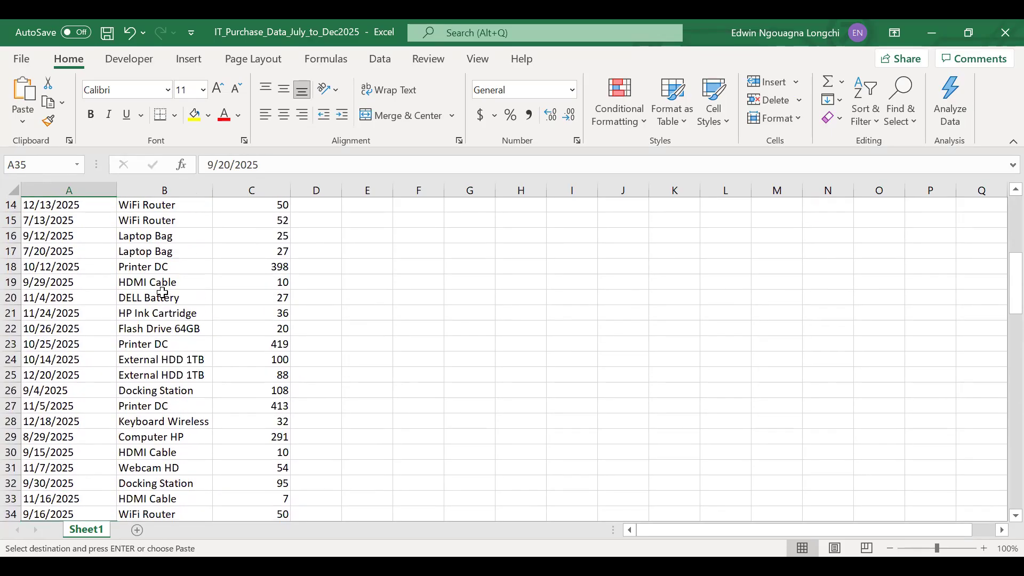
{"action": "scroll", "coordinate": [163, 293], "scroll_direction": "up", "scroll_amount": 4}
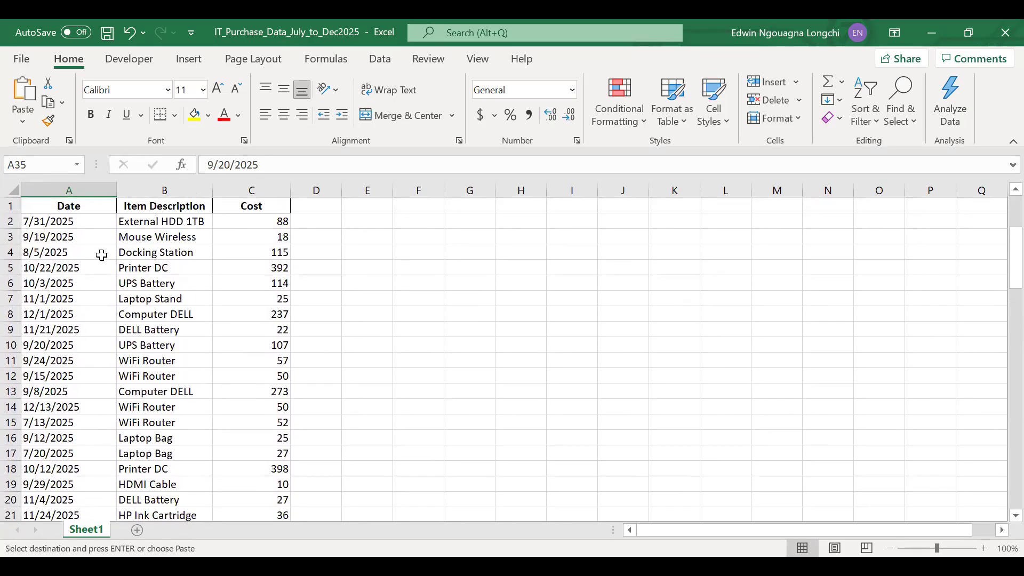
- Format all the dates in A2:A101 as Short Date
{"action": "left_click", "coordinate": [74, 220]}
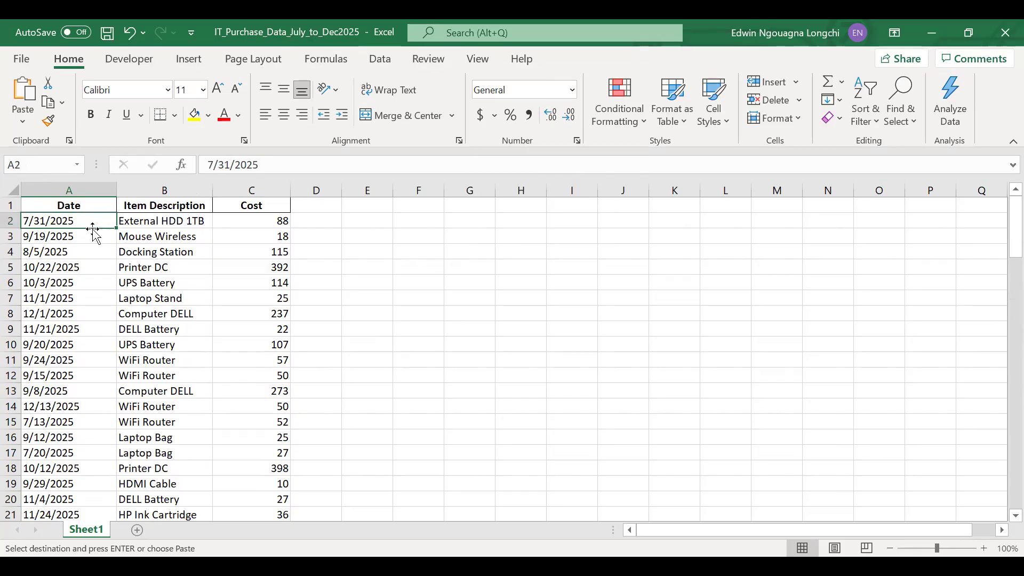
{"action": "left_click_drag", "start_coordinate": [82, 219], "coordinate": [72, 482]}
{"action": "left_click", "coordinate": [572, 89]}
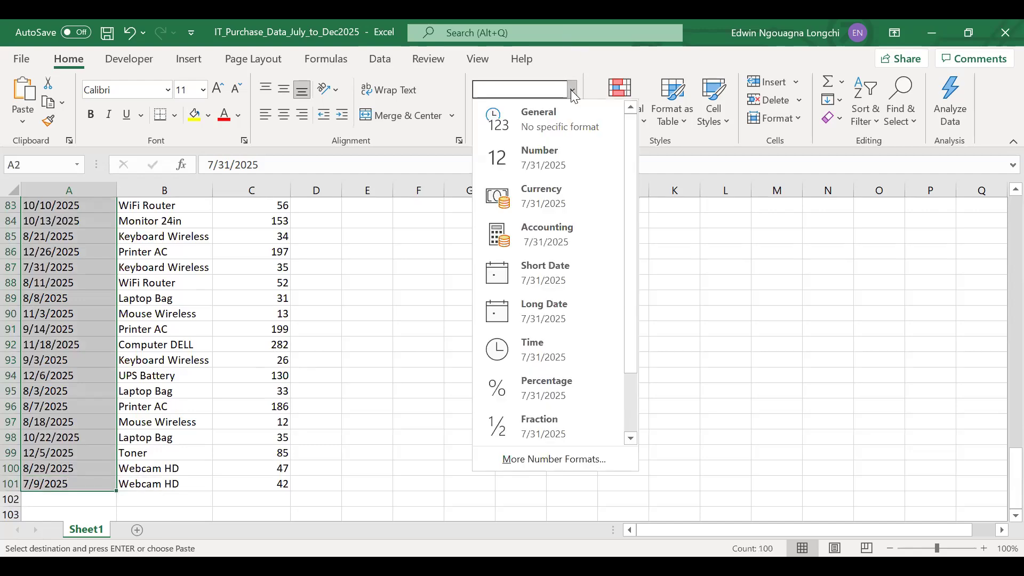
{"action": "left_click", "coordinate": [551, 275]}
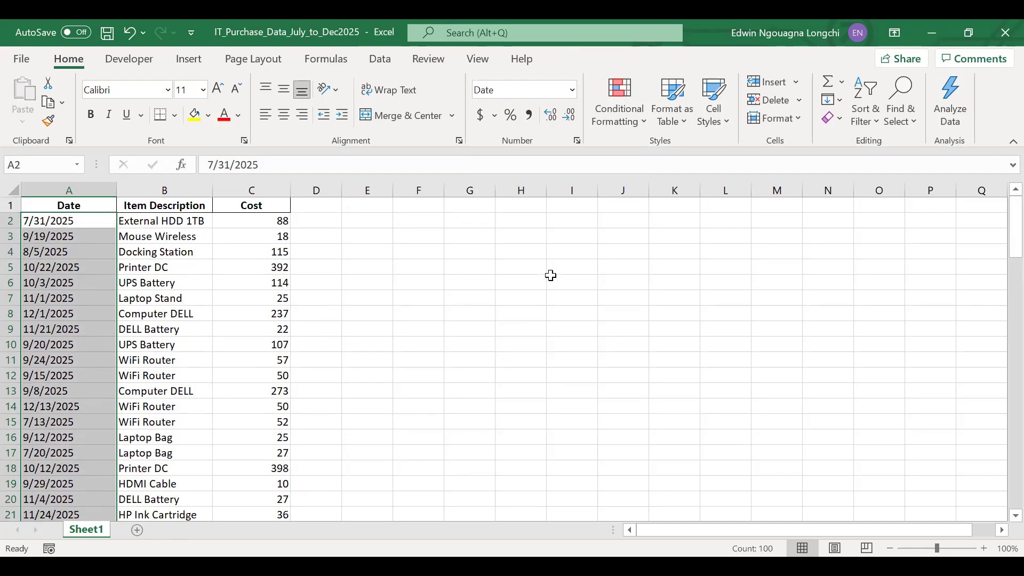
{"action": "left_click", "coordinate": [88, 223]}
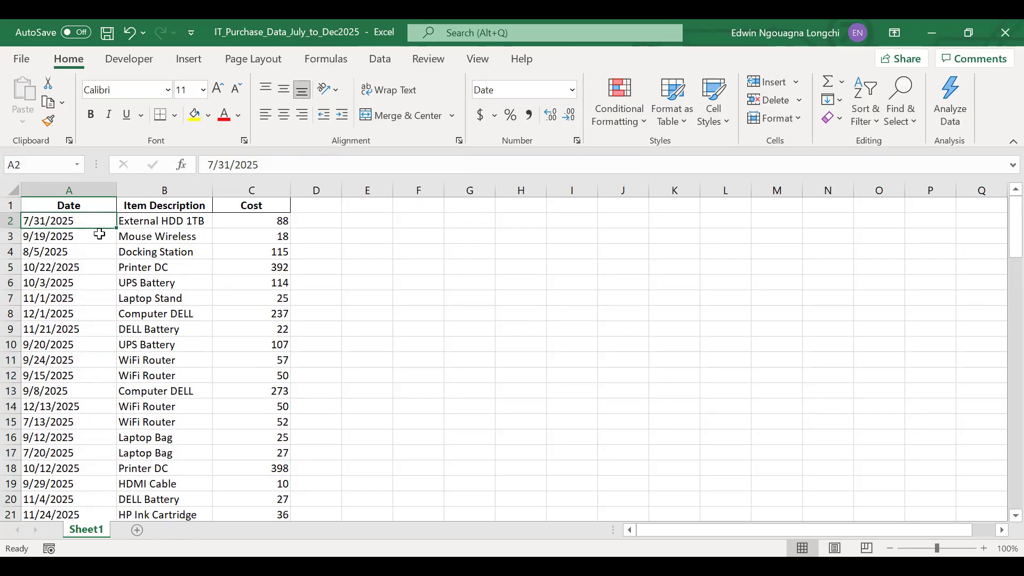
- Create a PivotTable from the Sheet1 range A1:C101 on a new worksheet
{"action": "left_click", "coordinate": [155, 255]}
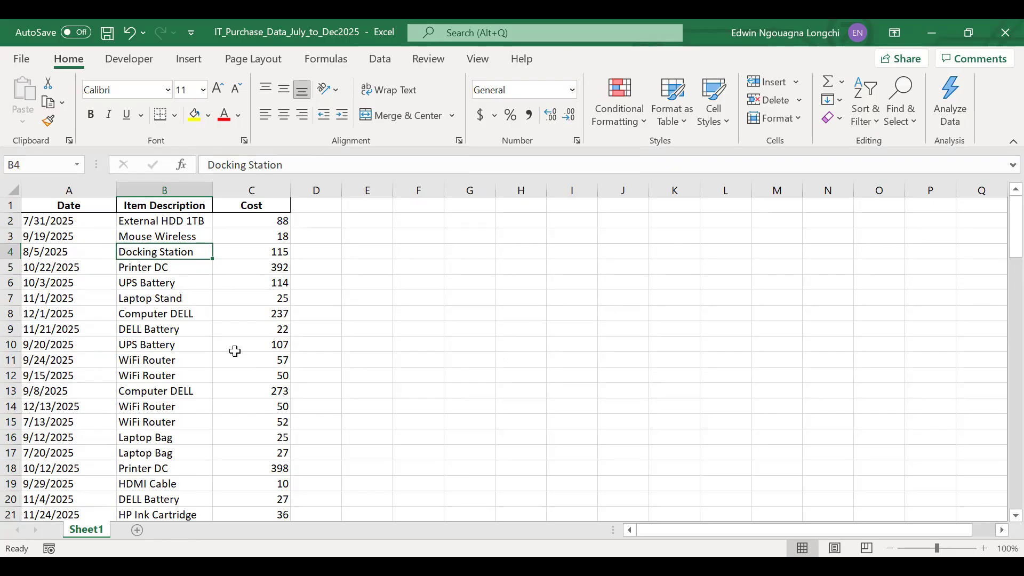
{"action": "scroll", "coordinate": [234, 351], "scroll_direction": "down", "scroll_amount": 10}
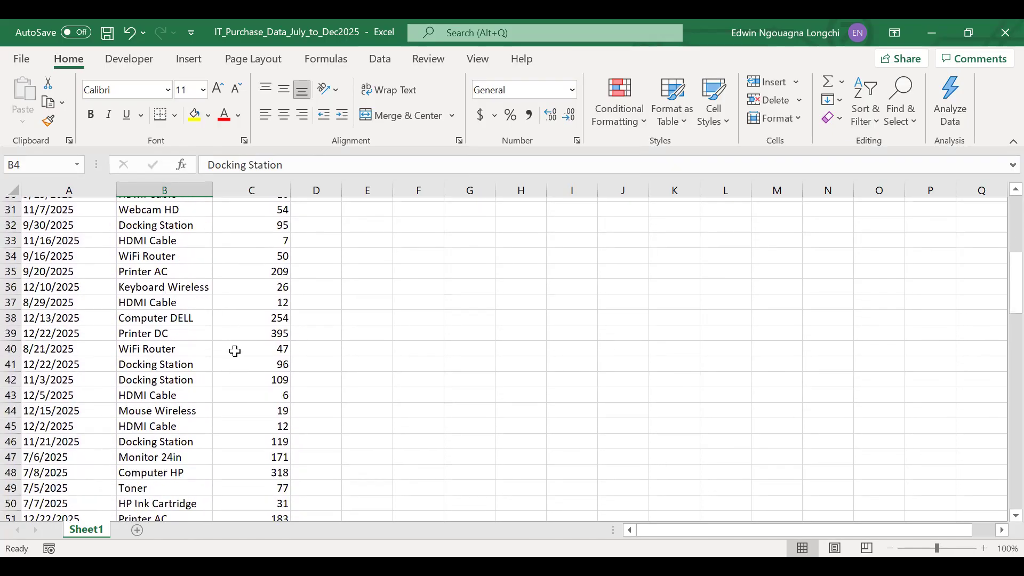
{"action": "scroll", "coordinate": [235, 351], "scroll_direction": "down", "scroll_amount": 14}
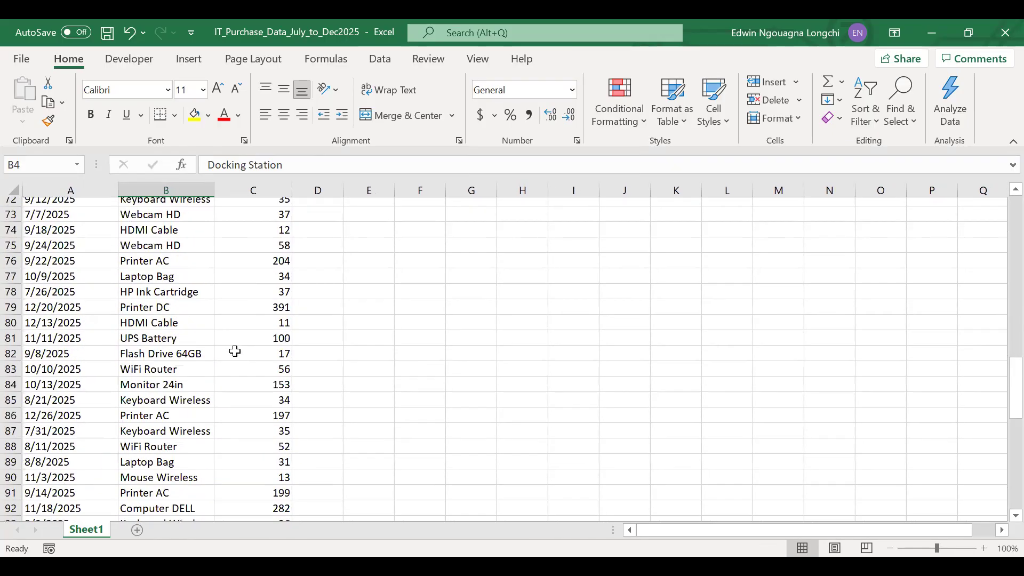
{"action": "scroll", "coordinate": [234, 351], "scroll_direction": "up", "scroll_amount": 20}
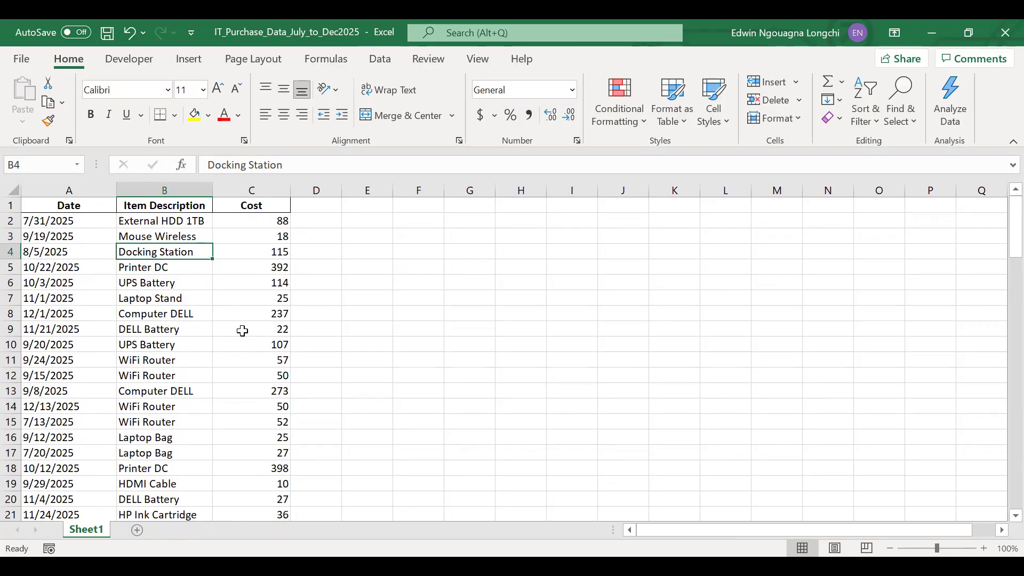
{"action": "left_click", "coordinate": [190, 59]}
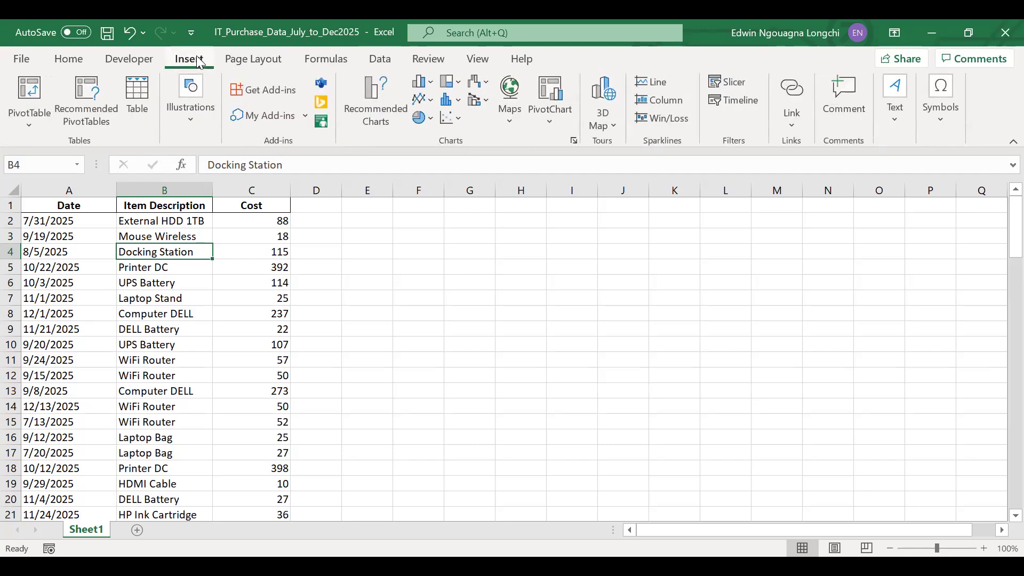
{"action": "left_click", "coordinate": [36, 114]}
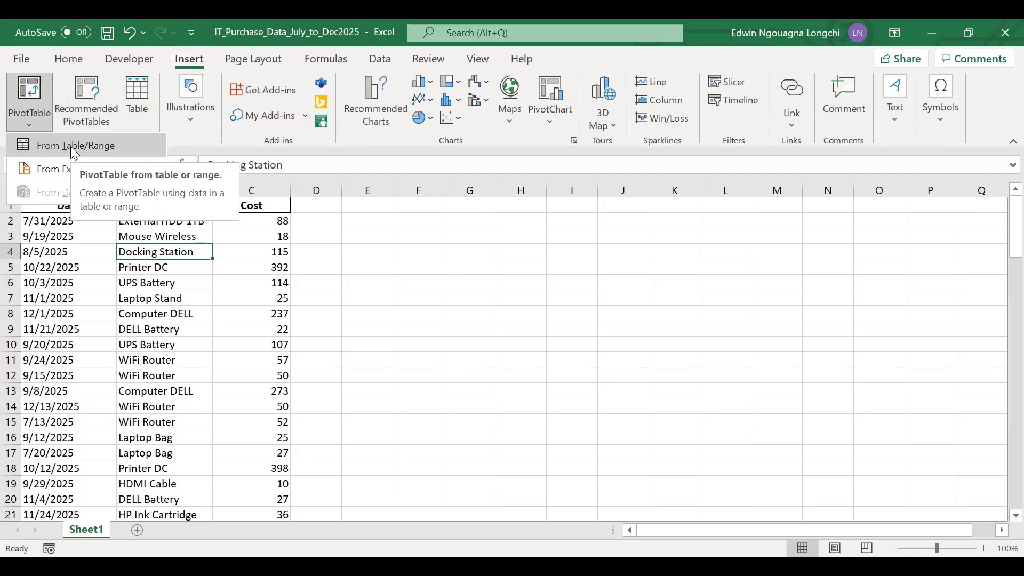
{"action": "left_click", "coordinate": [70, 146]}
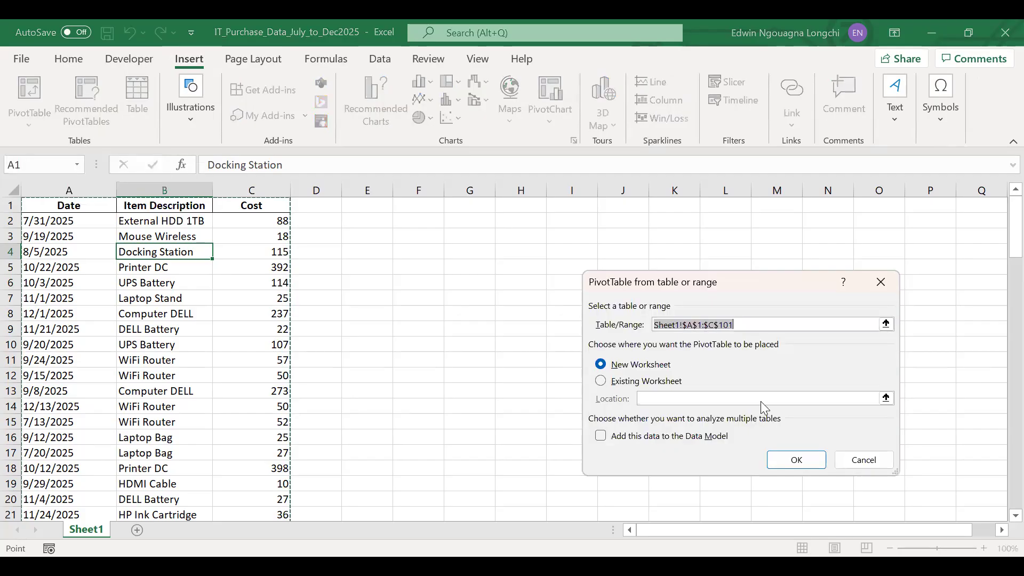
{"action": "left_click", "coordinate": [800, 460]}
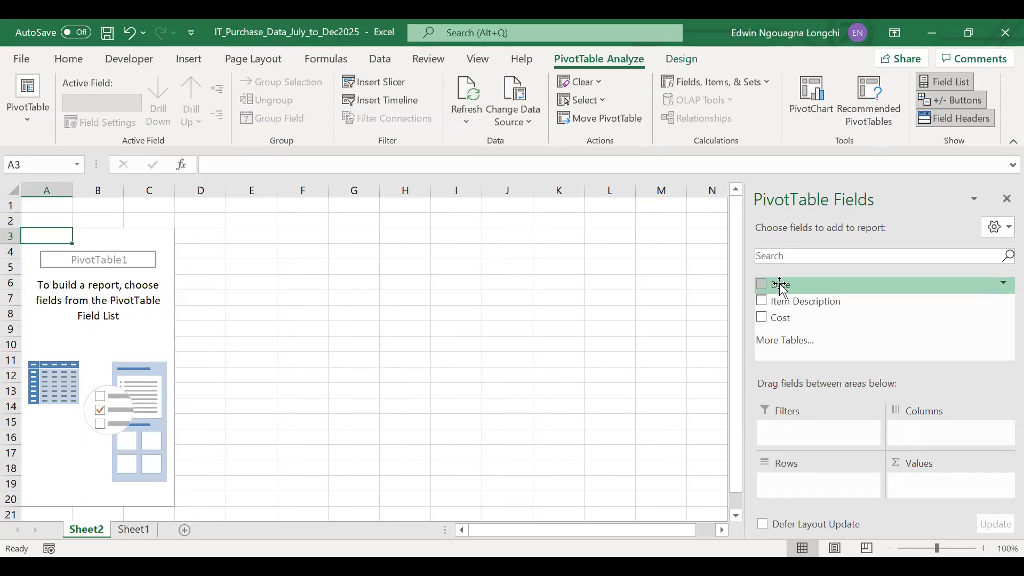
- Lay out the PivotTable with Item Description above Date as row fields and the sum of Cost as values
{"action": "left_click_drag", "start_coordinate": [781, 286], "coordinate": [787, 486]}
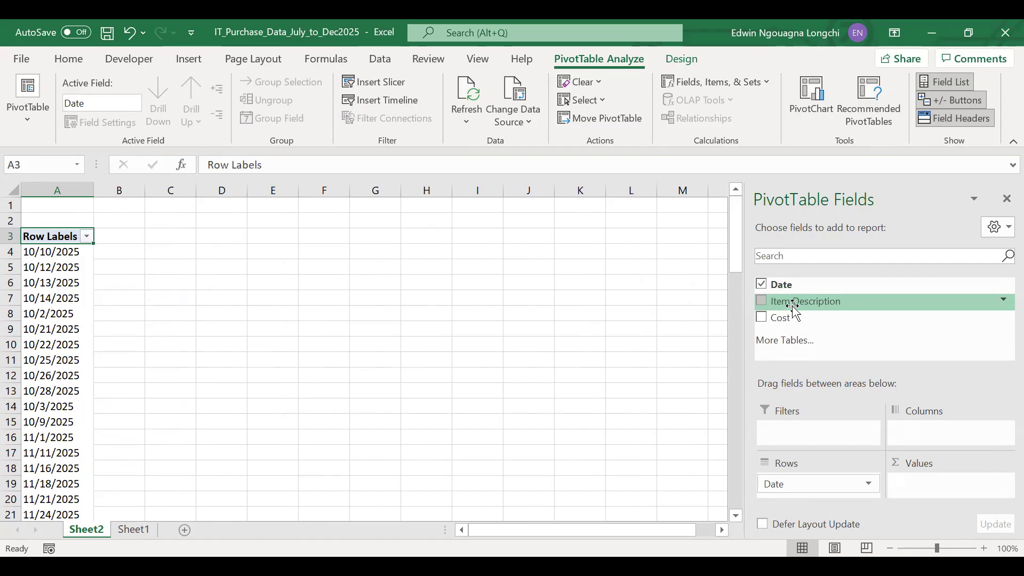
{"action": "mouse_move", "coordinate": [793, 309]}
{"action": "left_mouse_down"}
{"action": "mouse_move", "coordinate": [793, 343]}
{"action": "mouse_move", "coordinate": [829, 352]}
{"action": "mouse_move", "coordinate": [784, 336]}
{"action": "mouse_move", "coordinate": [809, 329]}
{"action": "mouse_move", "coordinate": [800, 301]}
{"action": "left_mouse_up"}
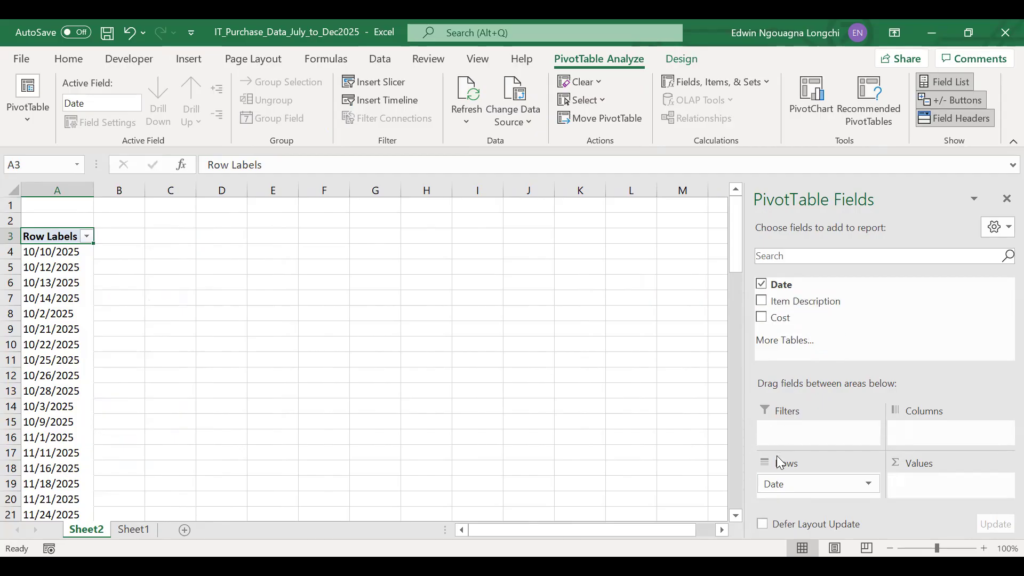
{"action": "left_click_drag", "start_coordinate": [782, 485], "coordinate": [817, 498]}
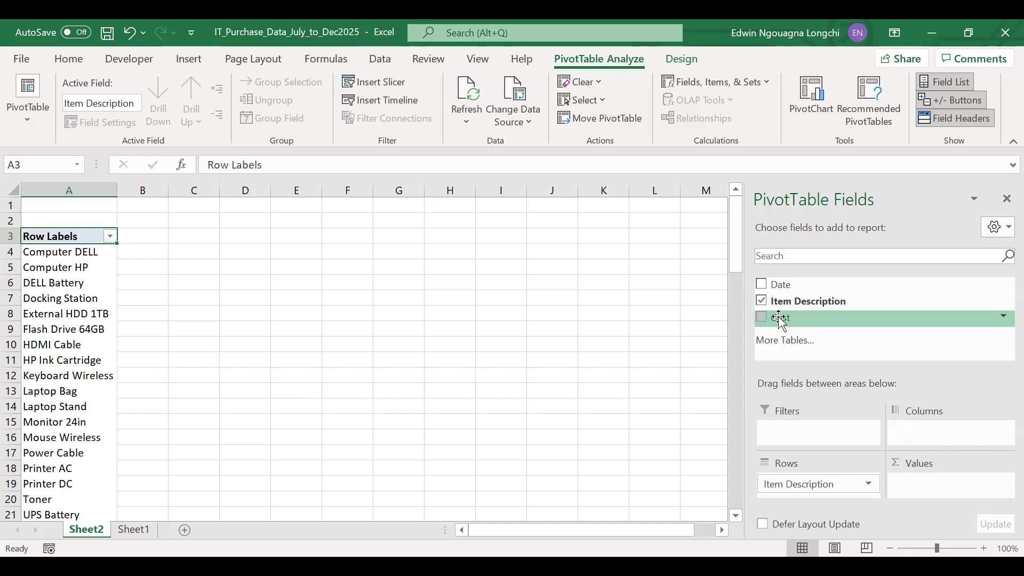
{"action": "left_click_drag", "start_coordinate": [780, 323], "coordinate": [913, 496]}
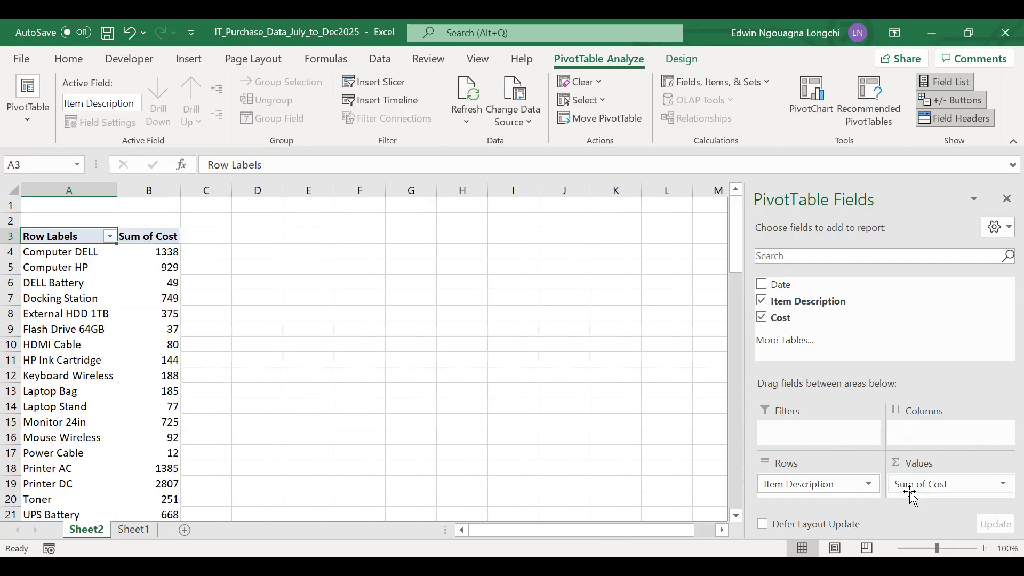
{"action": "left_click_drag", "start_coordinate": [785, 285], "coordinate": [825, 497]}
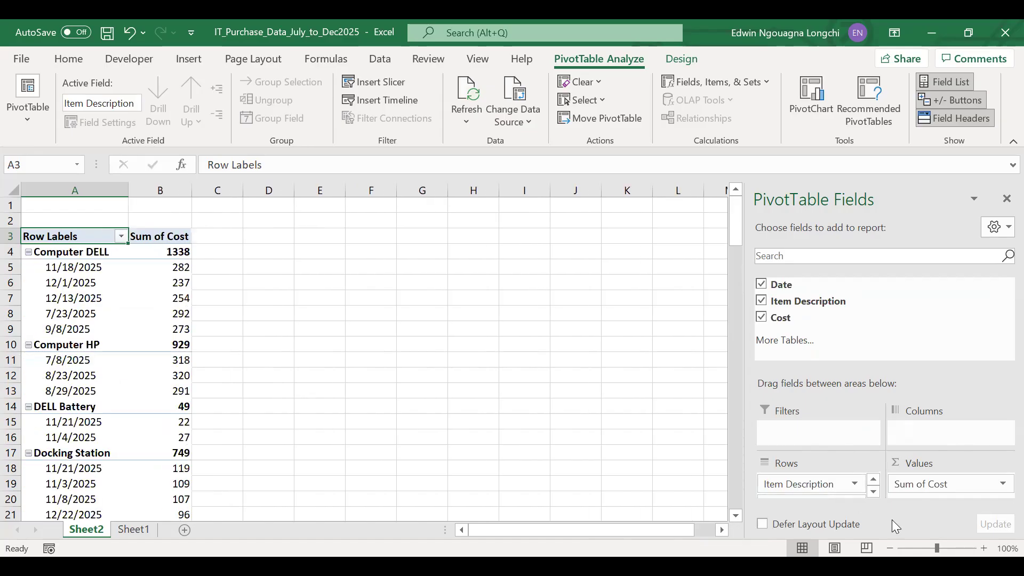
- Examine the options offered for the Date row field in the PivotTable, leaving its placement as it is
{"action": "left_click", "coordinate": [874, 492]}
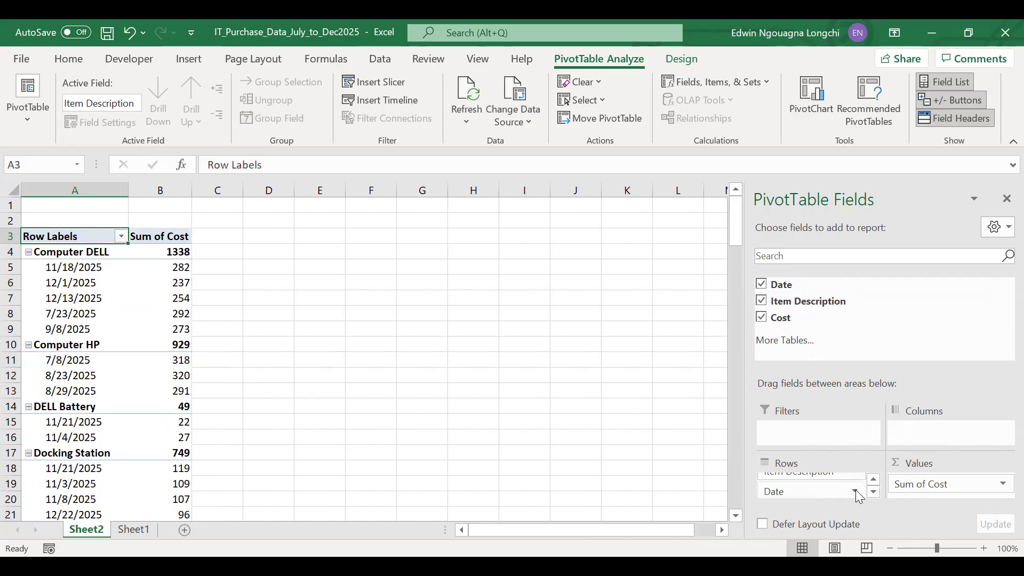
{"action": "left_click", "coordinate": [857, 492]}
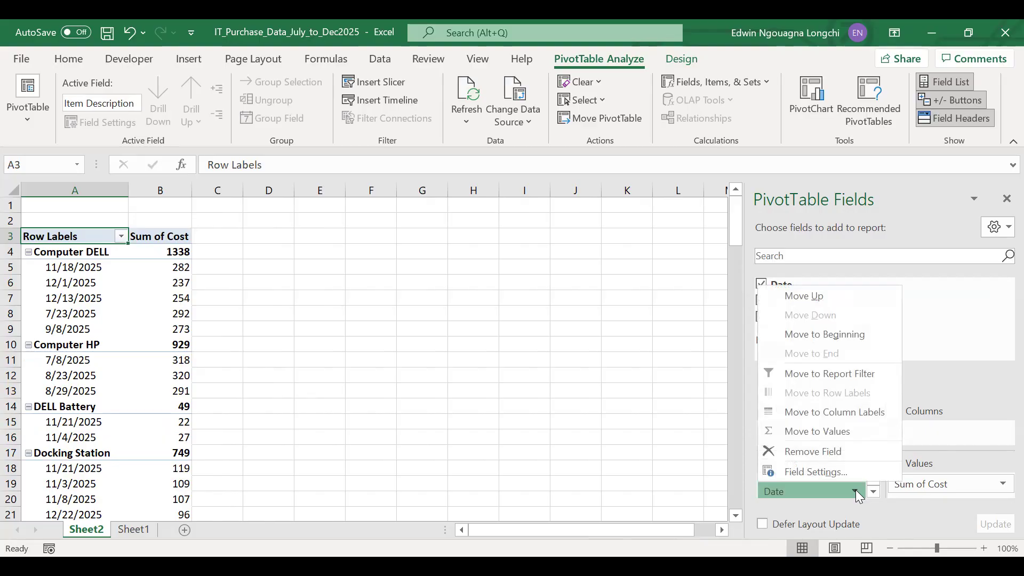
{"action": "left_click", "coordinate": [857, 495]}
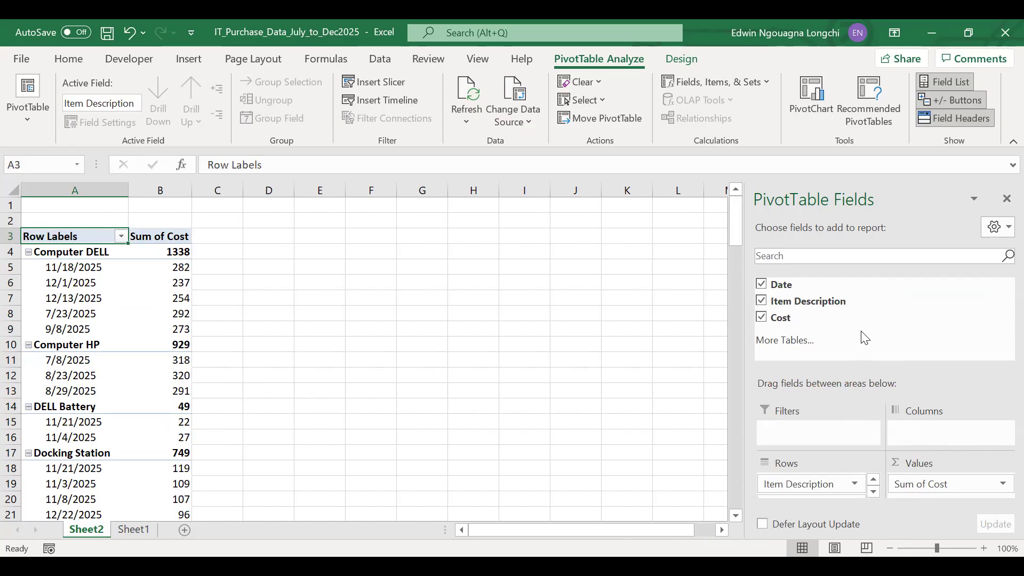
{"action": "left_click", "coordinate": [874, 491]}
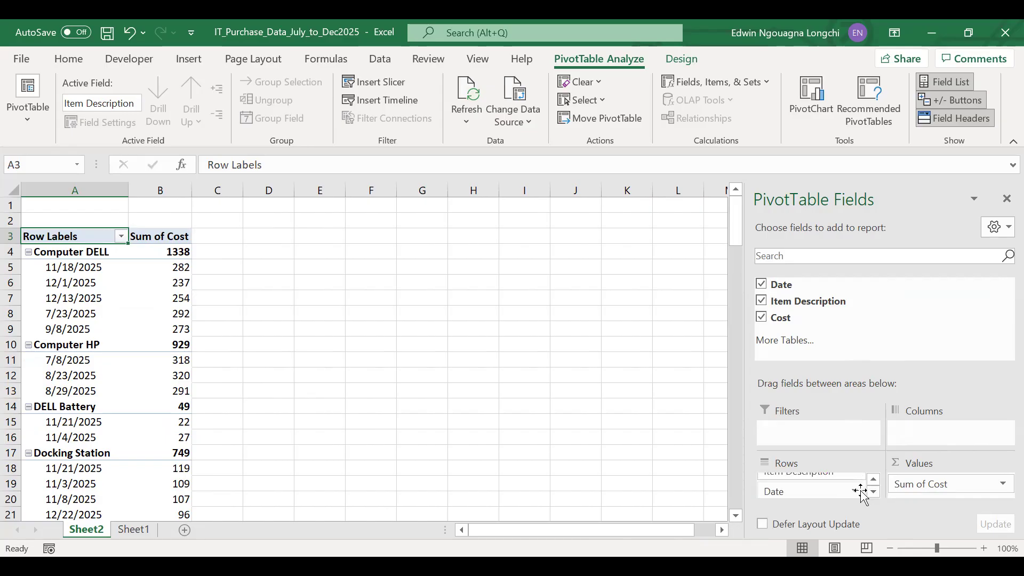
{"action": "left_click", "coordinate": [854, 490]}
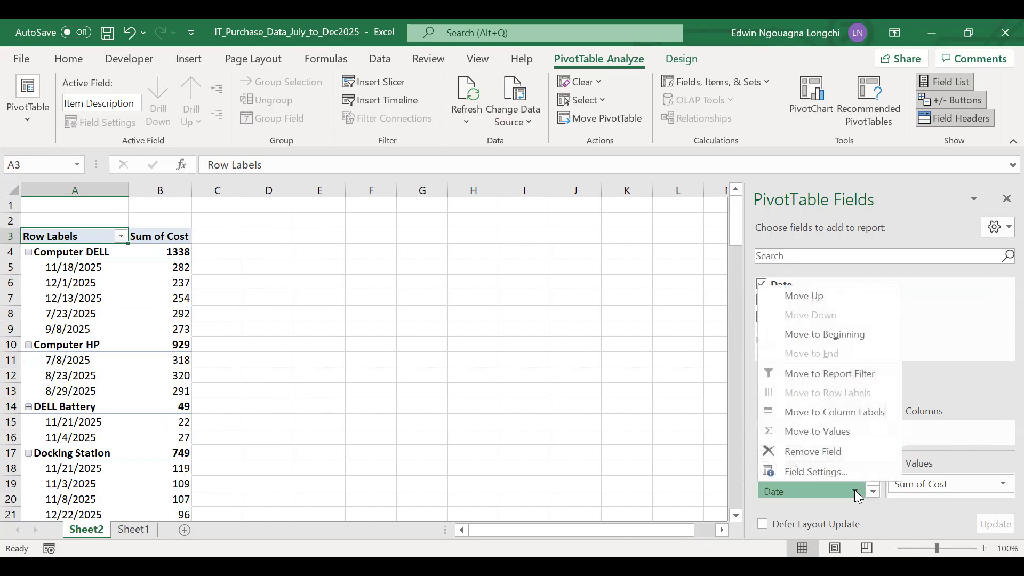
{"action": "left_click", "coordinate": [700, 334]}
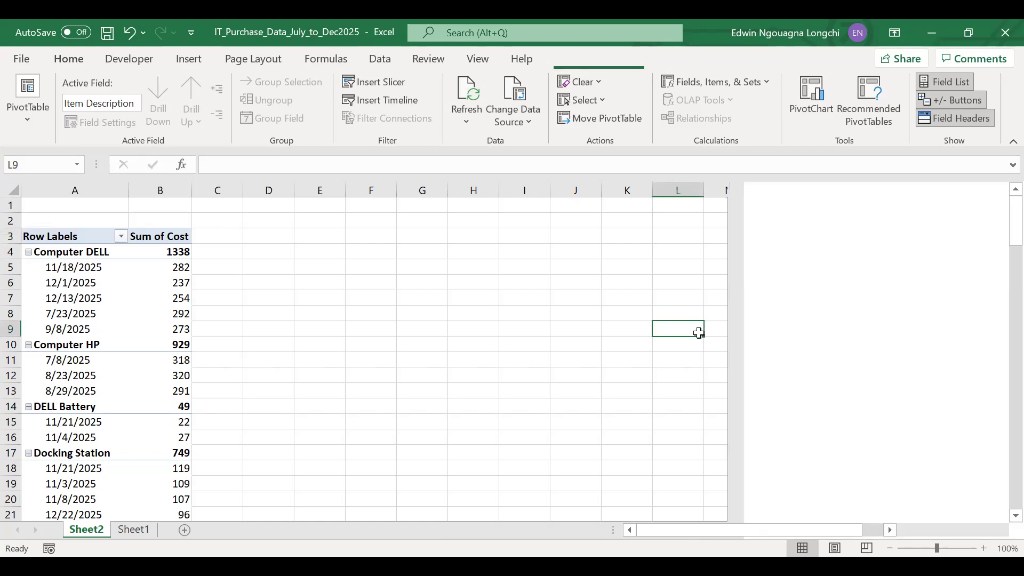
{"action": "left_click", "coordinate": [765, 293]}
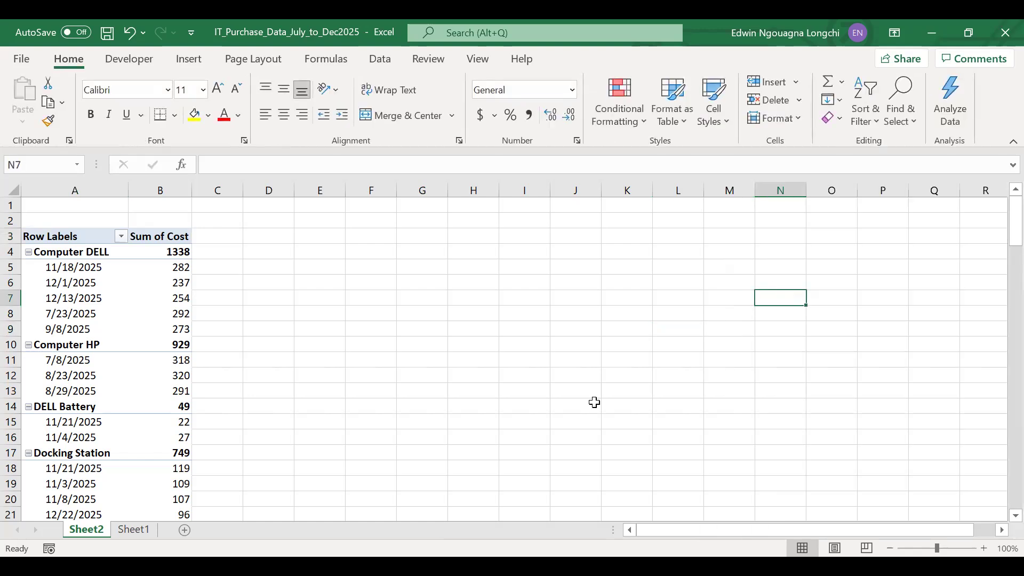
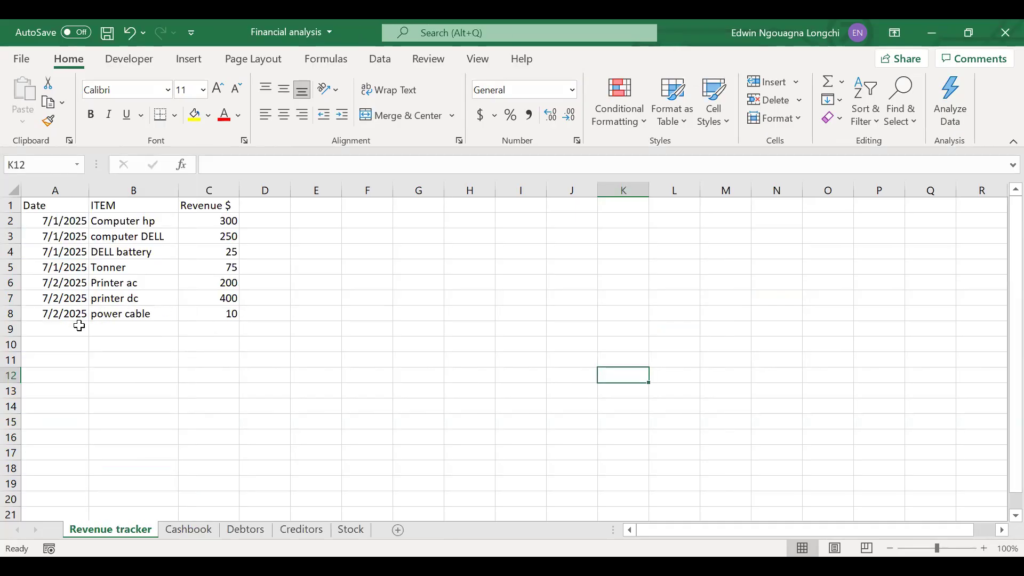
- In the Financial analysis workbook's Revenue tracker sheet, fill the date formula from A8 down to A17
{"action": "left_click", "coordinate": [76, 325]}
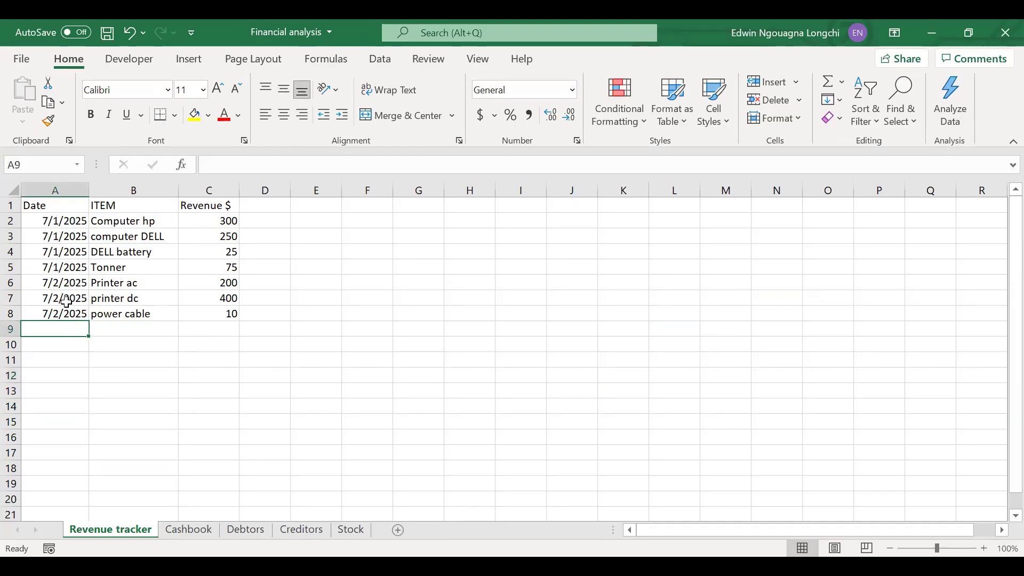
{"action": "left_click", "coordinate": [65, 314]}
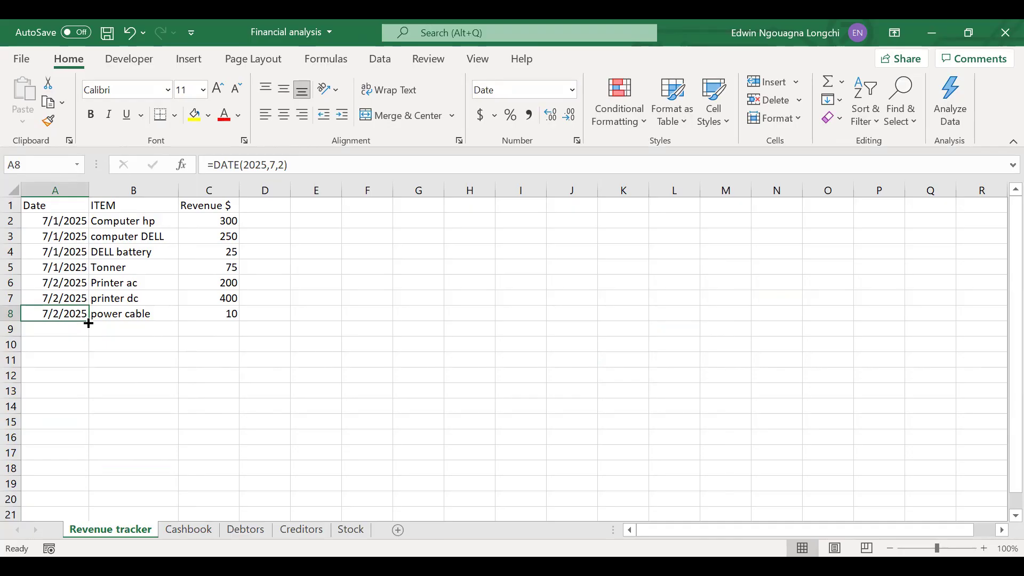
{"action": "left_click_drag", "start_coordinate": [89, 323], "coordinate": [75, 456]}
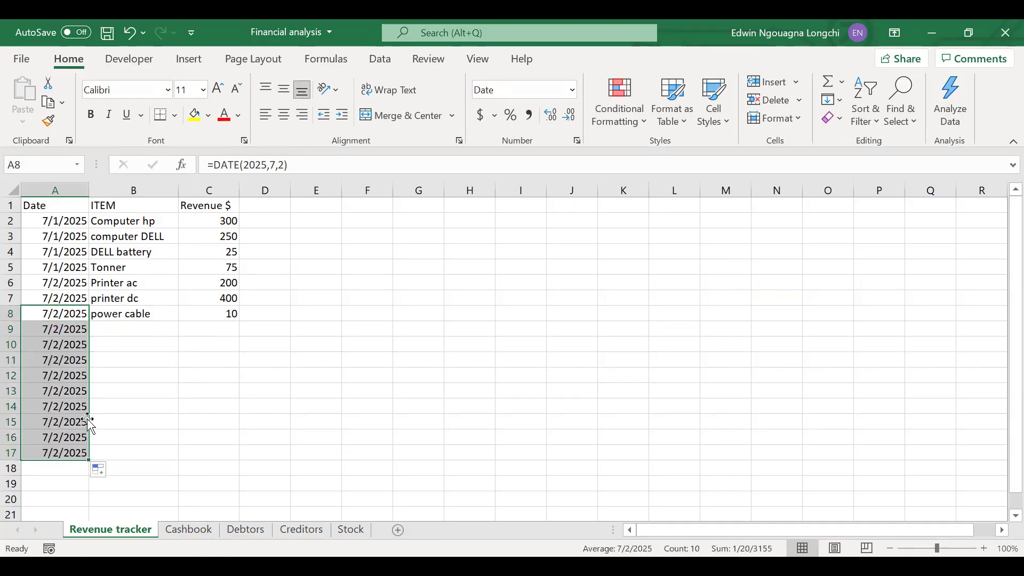
- Change the date formula in A13 to =DATE(2025,7,3)
{"action": "left_click", "coordinate": [65, 393]}
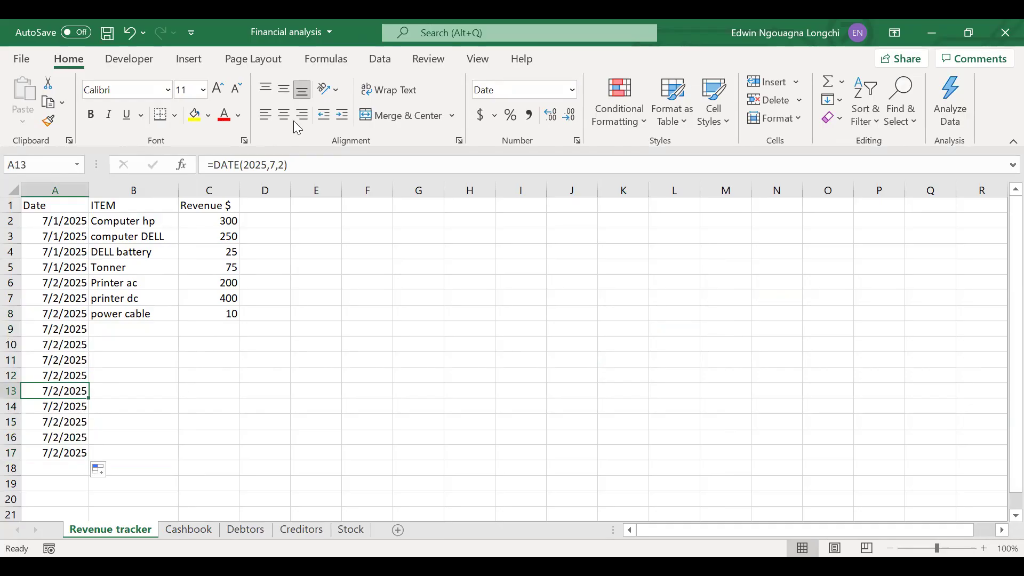
{"action": "left_click", "coordinate": [287, 167]}
{"action": "key", "text": "BackSpace"}
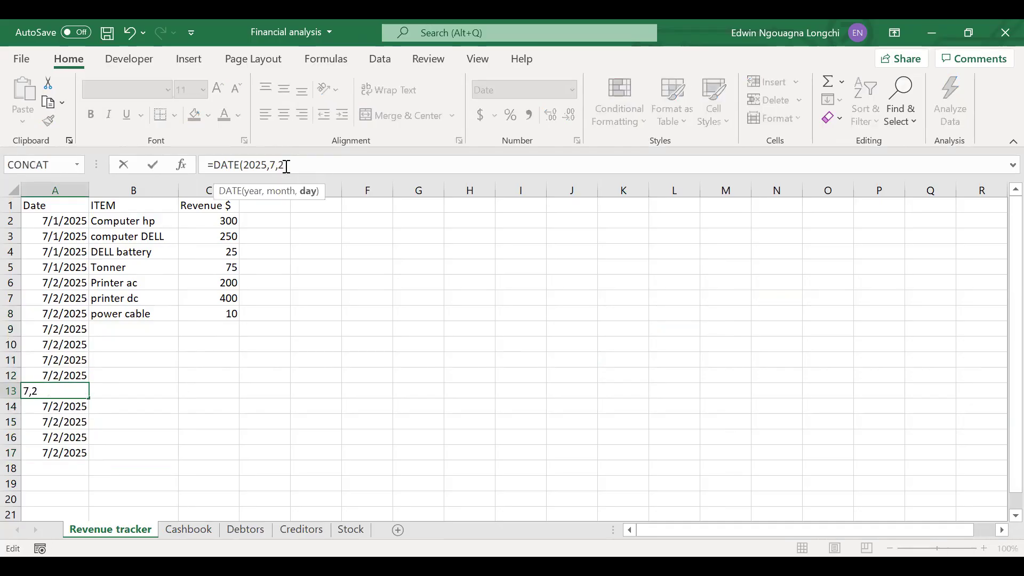
{"action": "key", "text": "BackSpace"}
{"action": "type", "text": "3"}
{"action": "key", "text": "Return"}
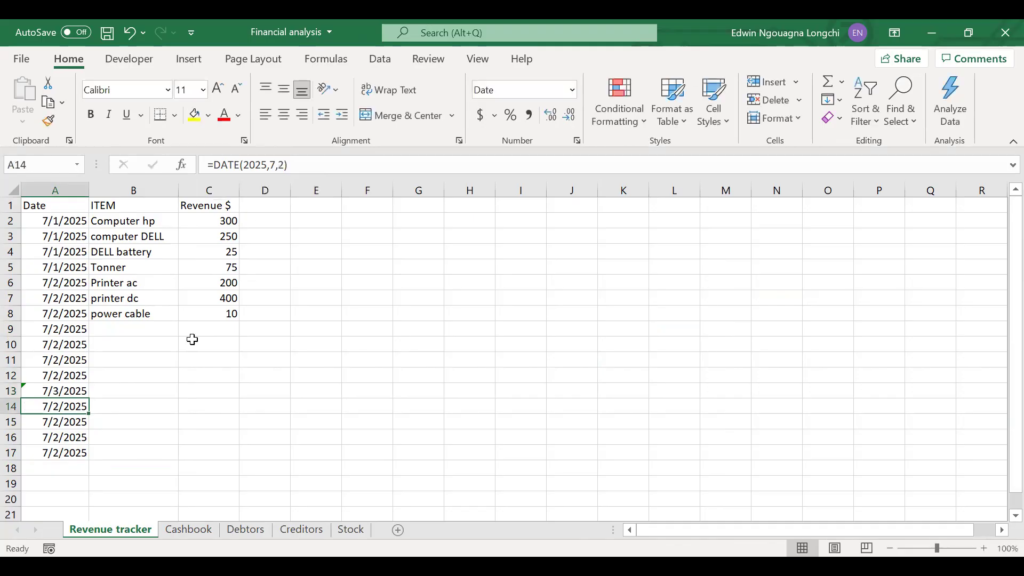
- Compare the date formula in A12 with A13 and inspect the error-check options for A13
{"action": "left_click", "coordinate": [65, 376]}
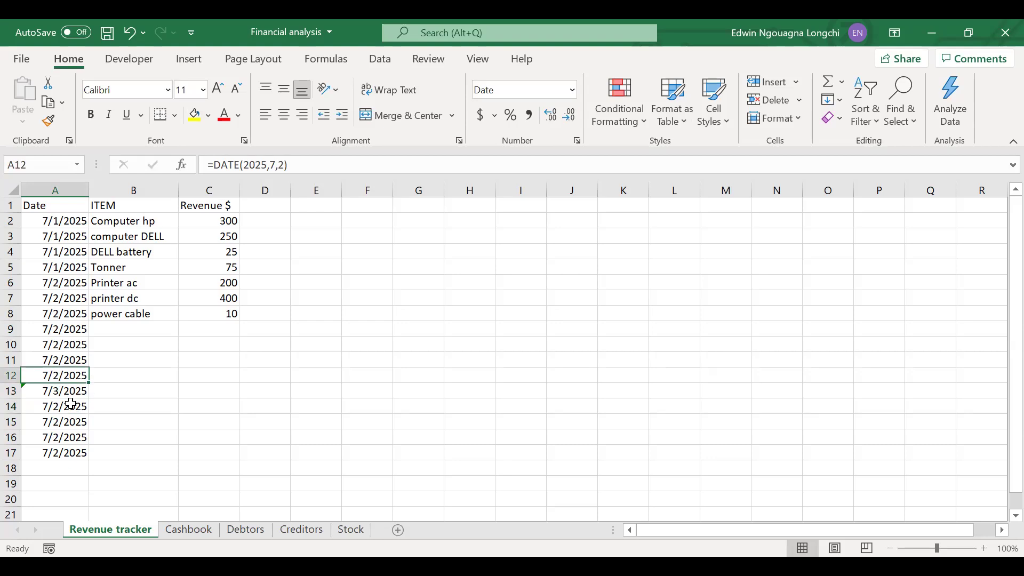
{"action": "left_click", "coordinate": [59, 392]}
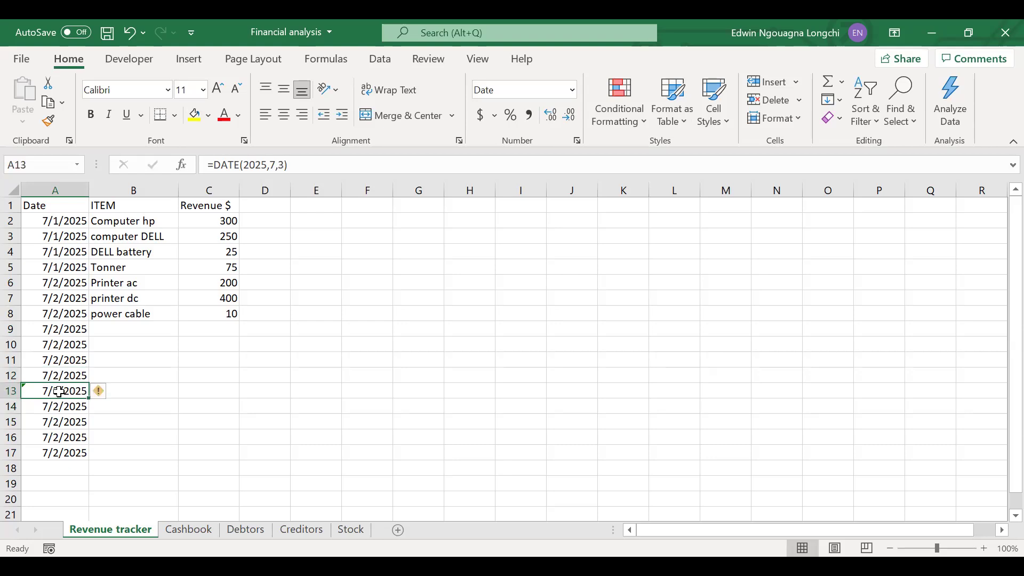
{"action": "left_click", "coordinate": [101, 398]}
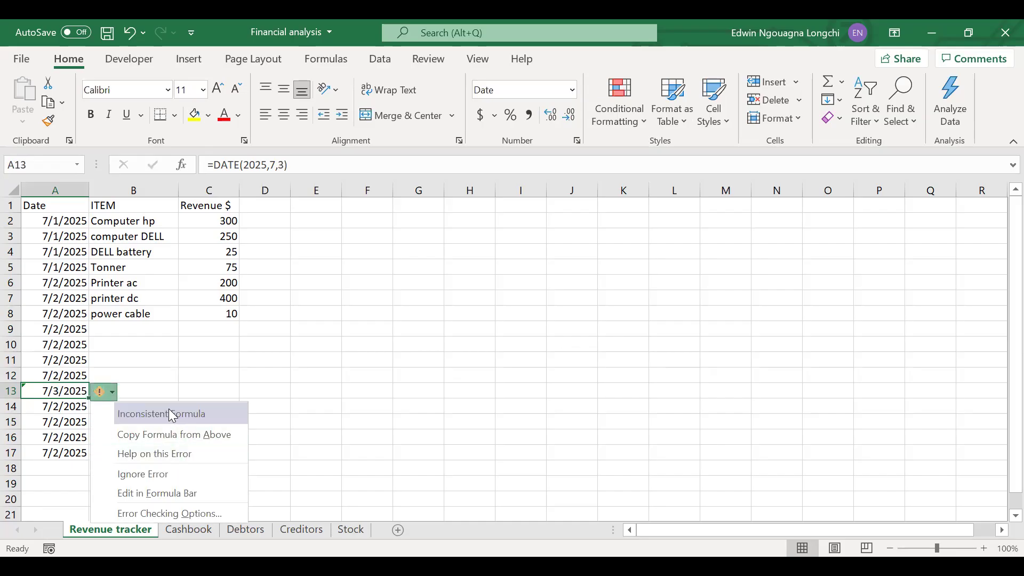
{"action": "left_click", "coordinate": [72, 405]}
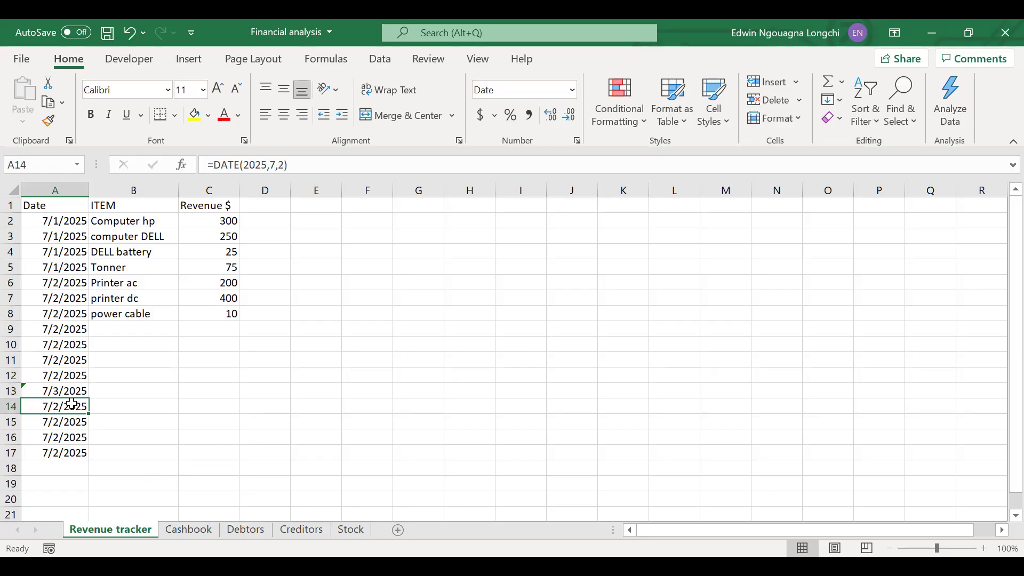
- Change the date formula in A14 to =DATE(2025,7,3) and replace the content of A15 with 3
{"action": "left_click", "coordinate": [285, 166]}
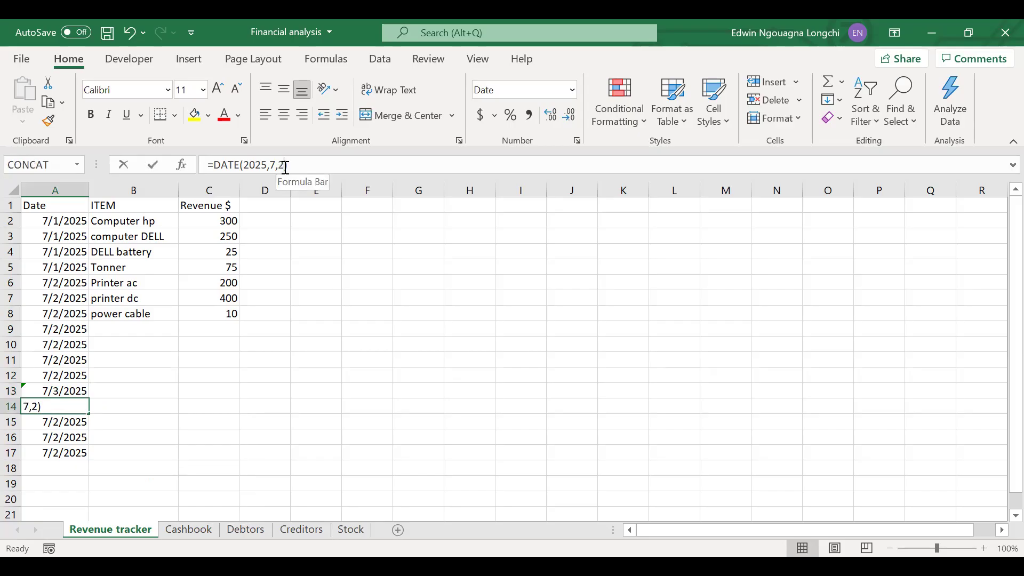
{"action": "key", "text": "BackSpace"}
{"action": "type", "text": "3"}
{"action": "key", "text": "Return"}
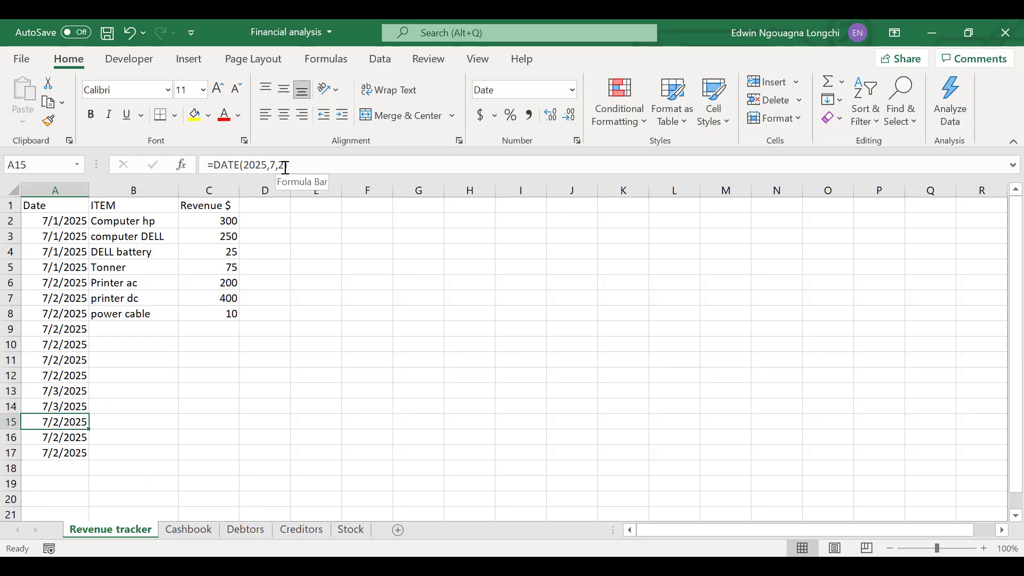
{"action": "key", "text": "BackSpace"}
{"action": "type", "text": "3"}
{"action": "key", "text": "Return"}
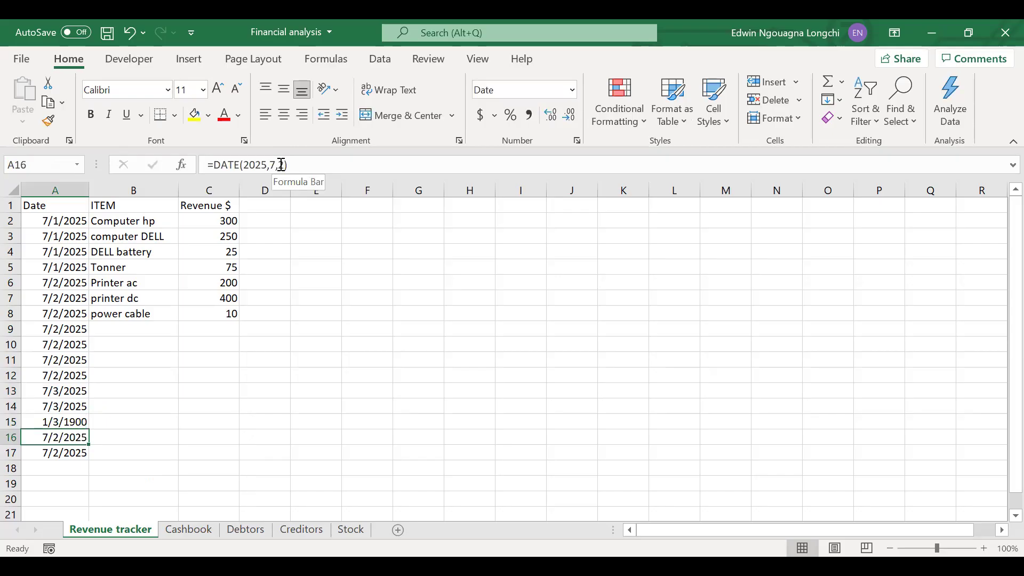
- Change the date formula in A16 to =DATE(2025,7,4) and clear the date in A17
{"action": "left_click", "coordinate": [286, 165]}
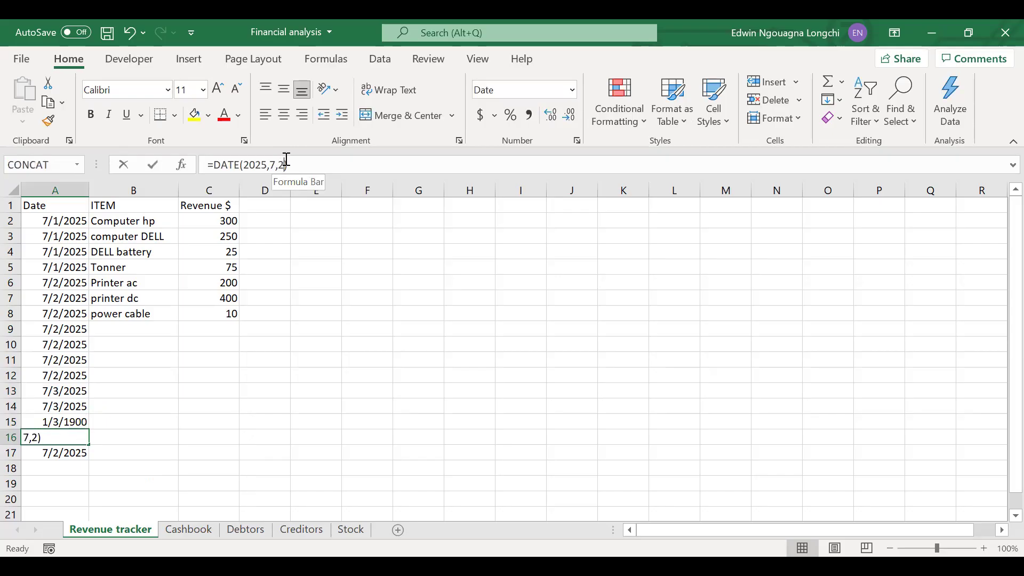
{"action": "key", "text": "BackSpace"}
{"action": "type", "text": "4"}
{"action": "key", "text": "Return"}
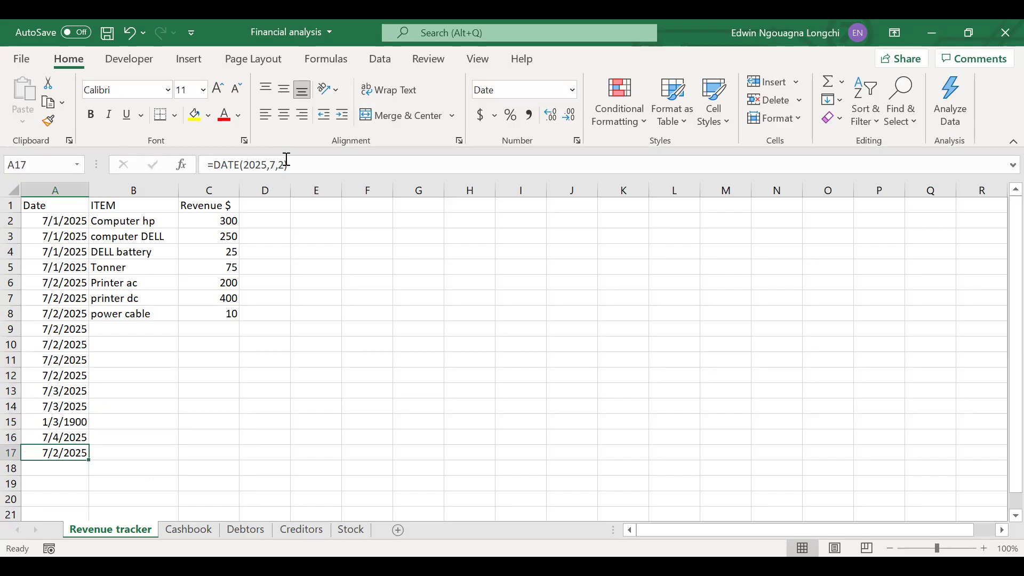
{"action": "key", "text": "BackSpace"}
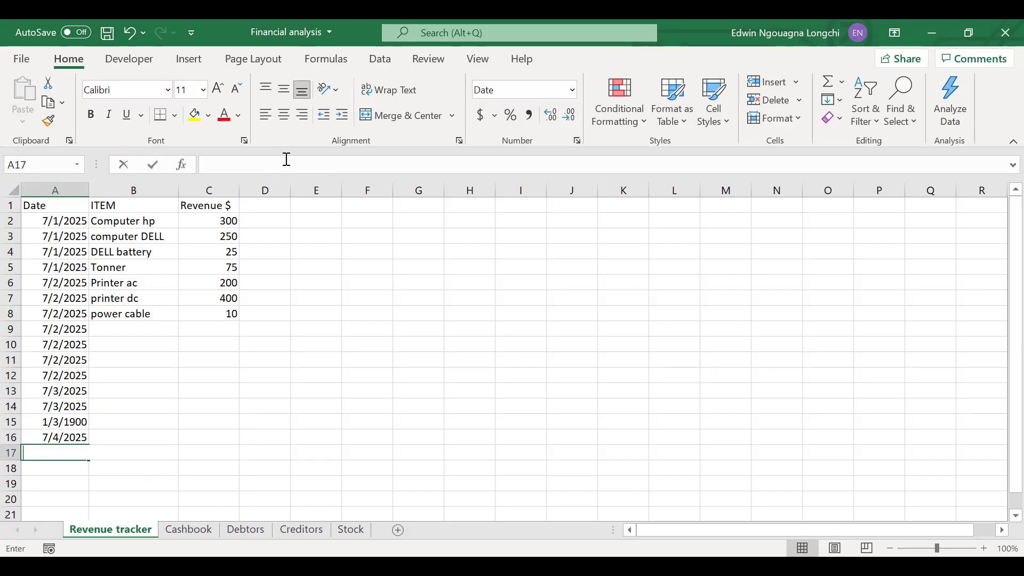
{"action": "left_click", "coordinate": [83, 435]}
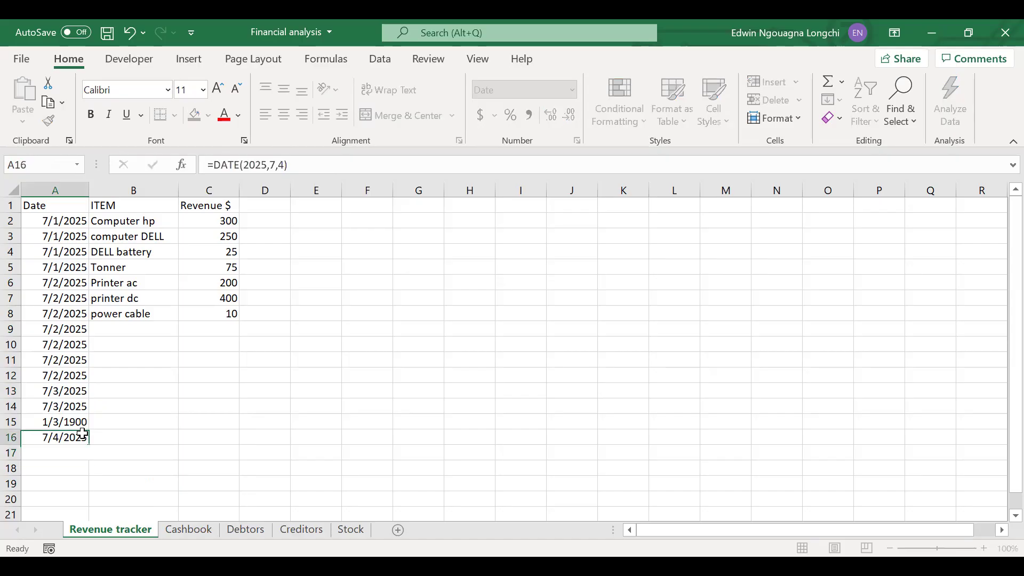
{"action": "left_click", "coordinate": [107, 421]}
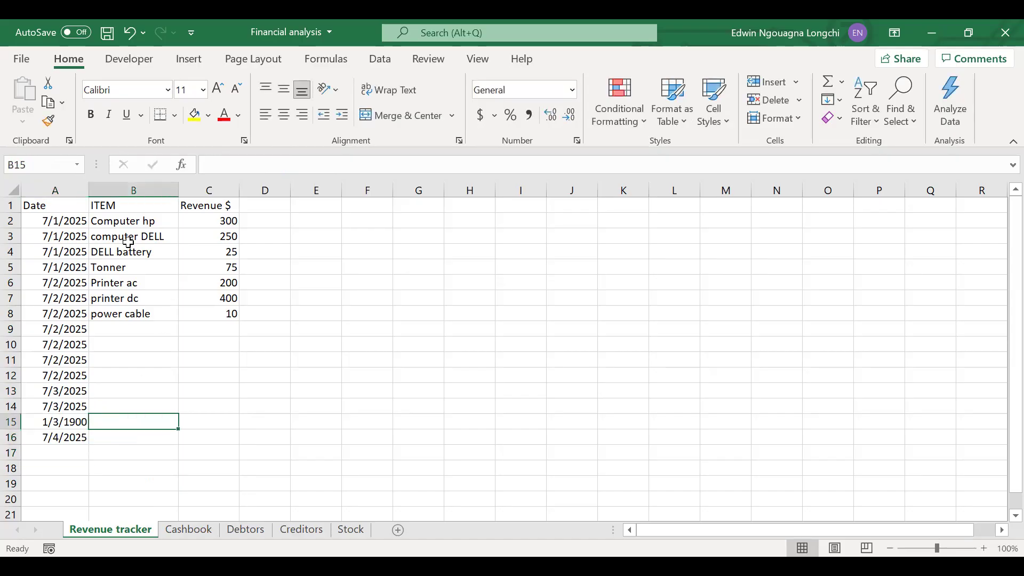
- Copy the items and revenues in B3:C7 into the empty rows starting at B9
{"action": "left_click_drag", "start_coordinate": [126, 232], "coordinate": [197, 297]}
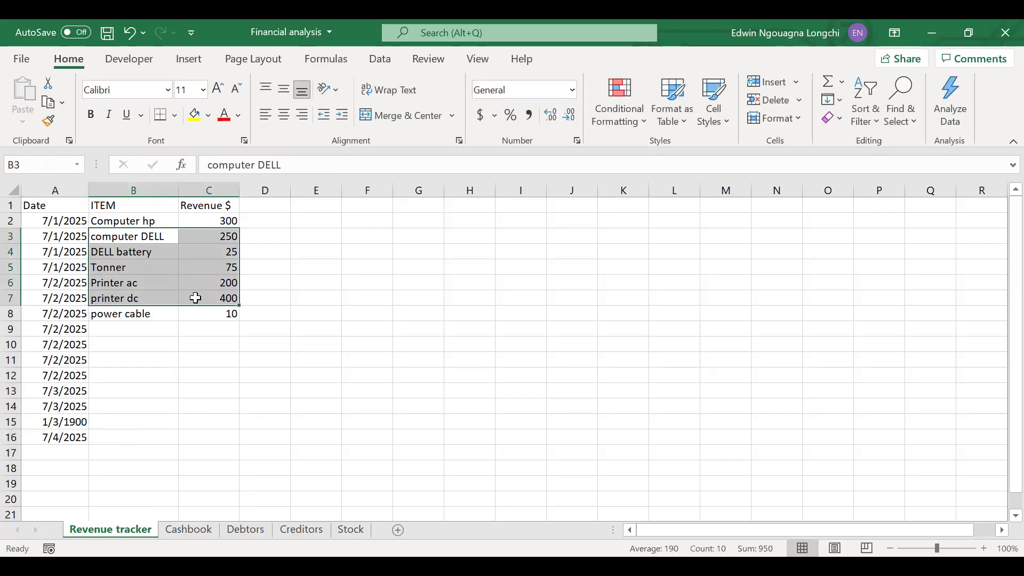
{"action": "key", "text": "ctrl+c"}
{"action": "left_click", "coordinate": [169, 327]}
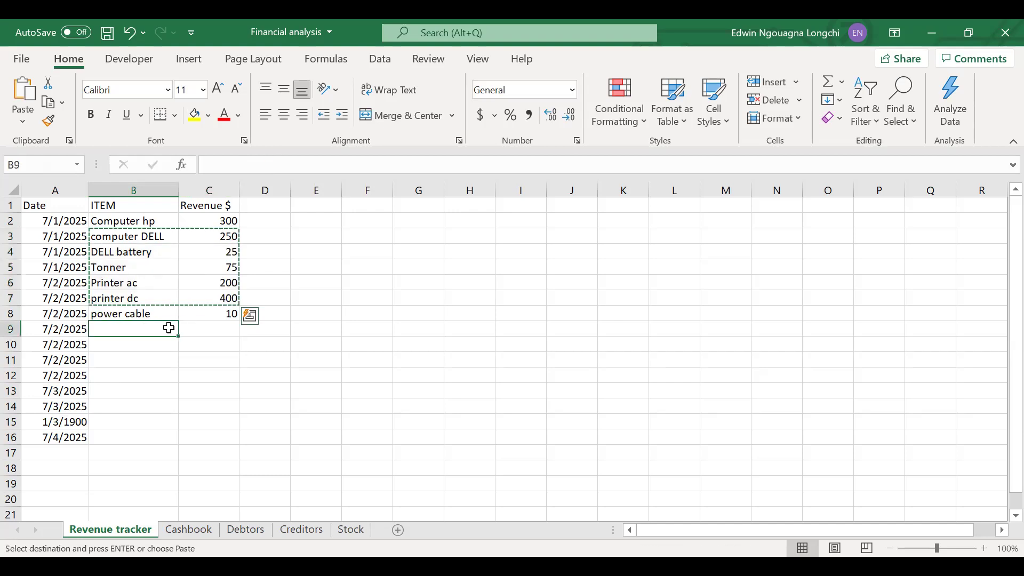
{"action": "key", "text": "ctrl+v"}
- Copy the items and revenues in B7:C10 into the rows starting at B14
{"action": "left_click", "coordinate": [135, 406]}
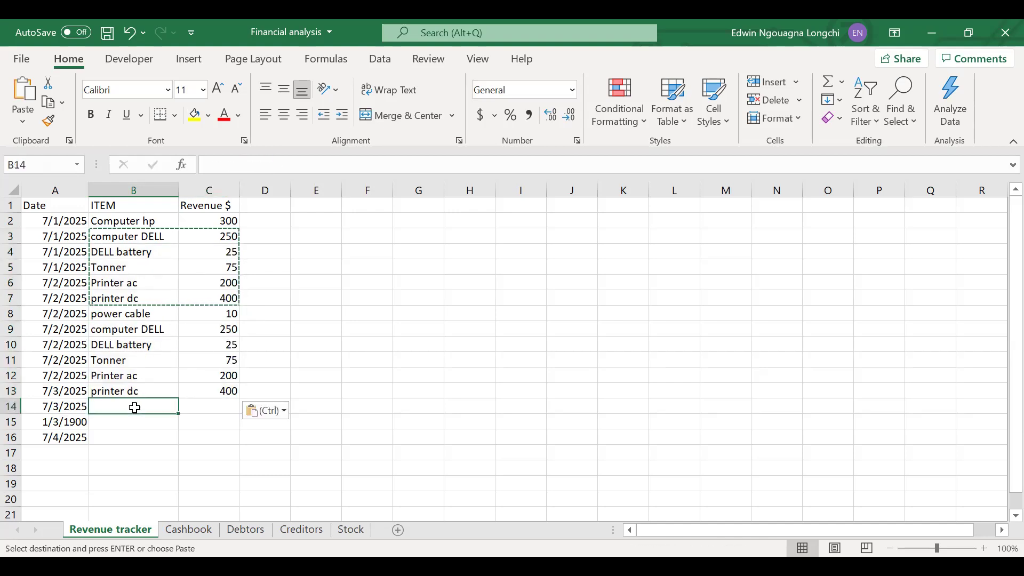
{"action": "type", "text": "V"}
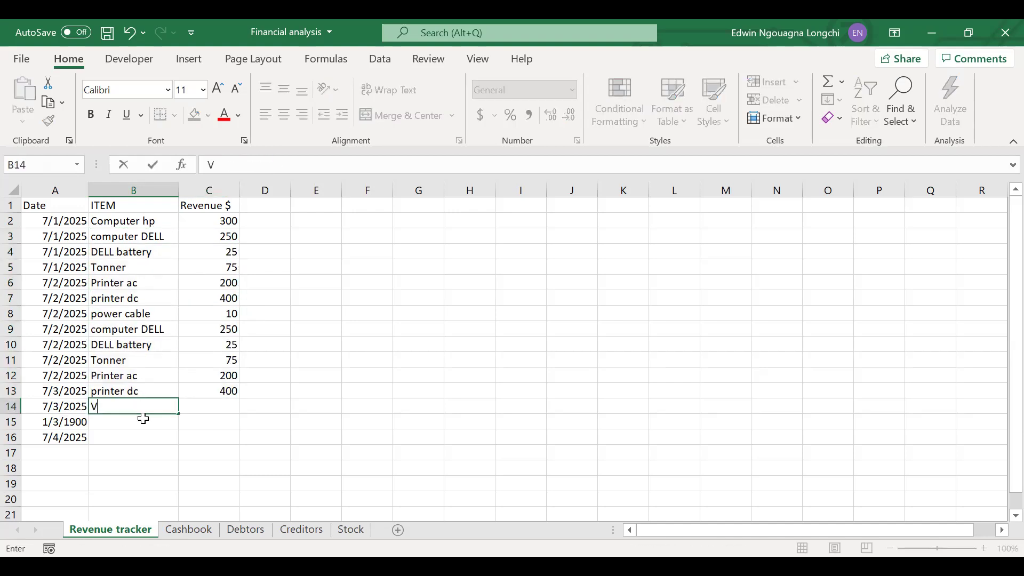
{"action": "key", "text": "BackSpace"}
{"action": "left_click_drag", "start_coordinate": [125, 299], "coordinate": [183, 343]}
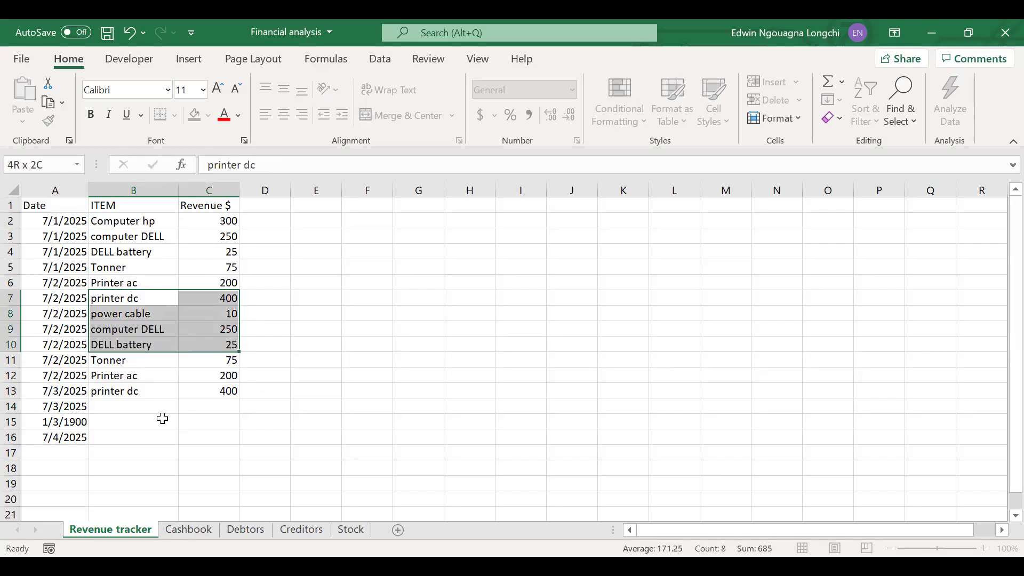
{"action": "key", "text": "ctrl+c"}
{"action": "left_click", "coordinate": [135, 407]}
{"action": "key", "text": "ctrl+v"}
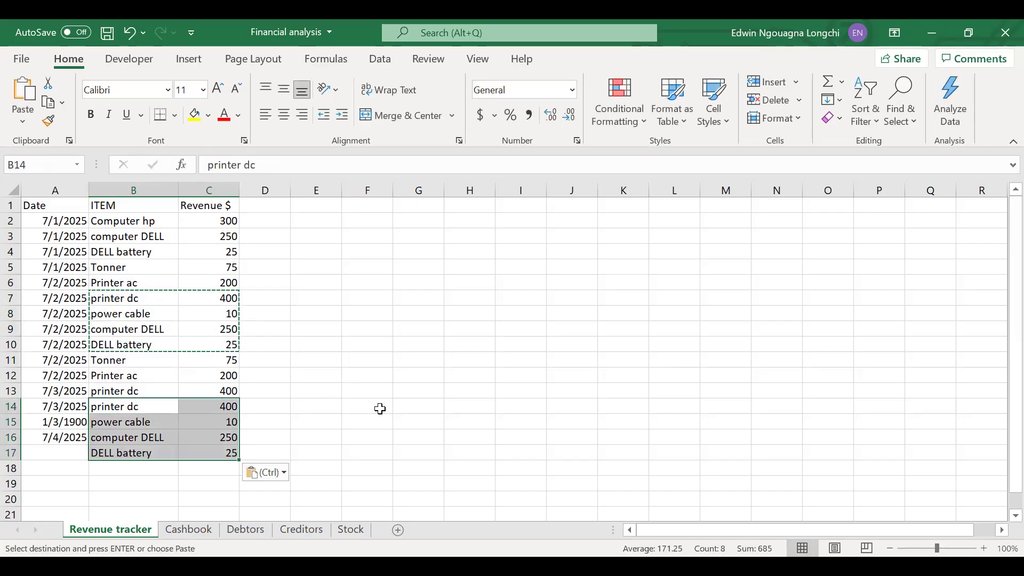
- Clear the surplus item and revenue in B17 and C17, which have no date
{"action": "left_click_drag", "start_coordinate": [379, 409], "coordinate": [117, 460]}
{"action": "left_click", "coordinate": [116, 454]}
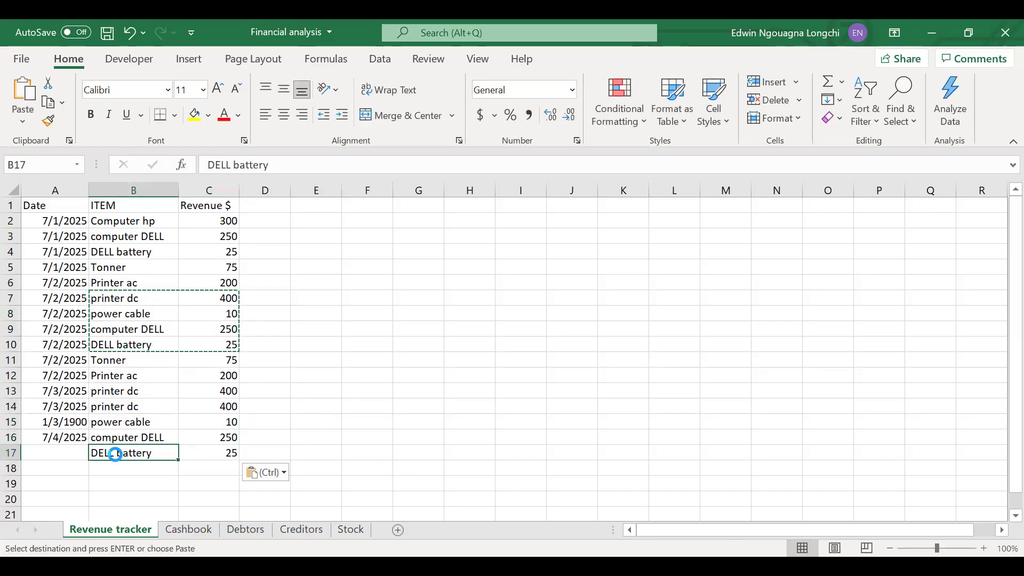
{"action": "key", "text": "Delete"}
{"action": "left_click", "coordinate": [196, 467]}
{"action": "left_click", "coordinate": [194, 451]}
{"action": "key", "text": "Delete"}
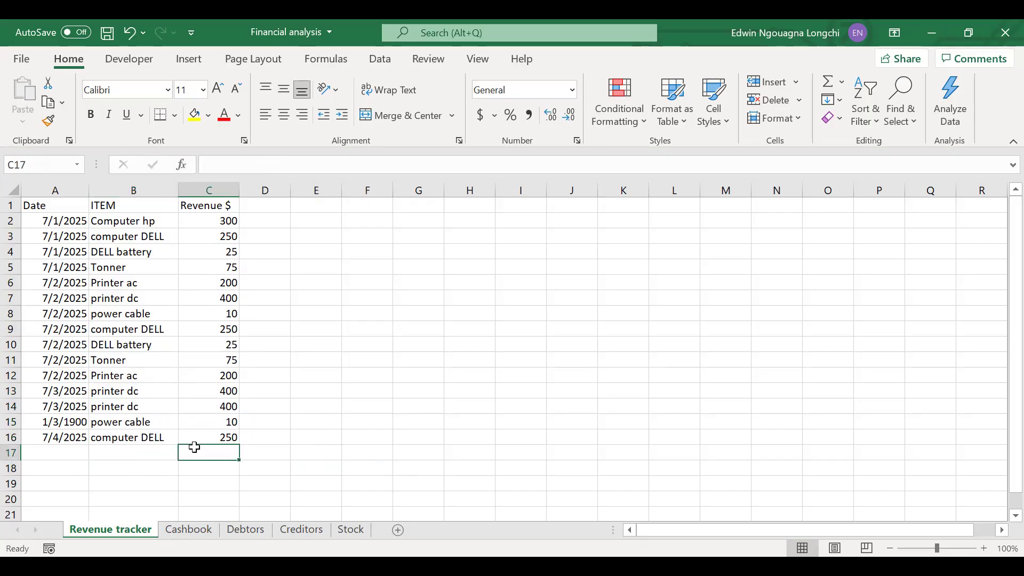
- Create a PivotTable on a new worksheet from the Revenue tracker's data range
{"action": "left_click", "coordinate": [192, 415]}
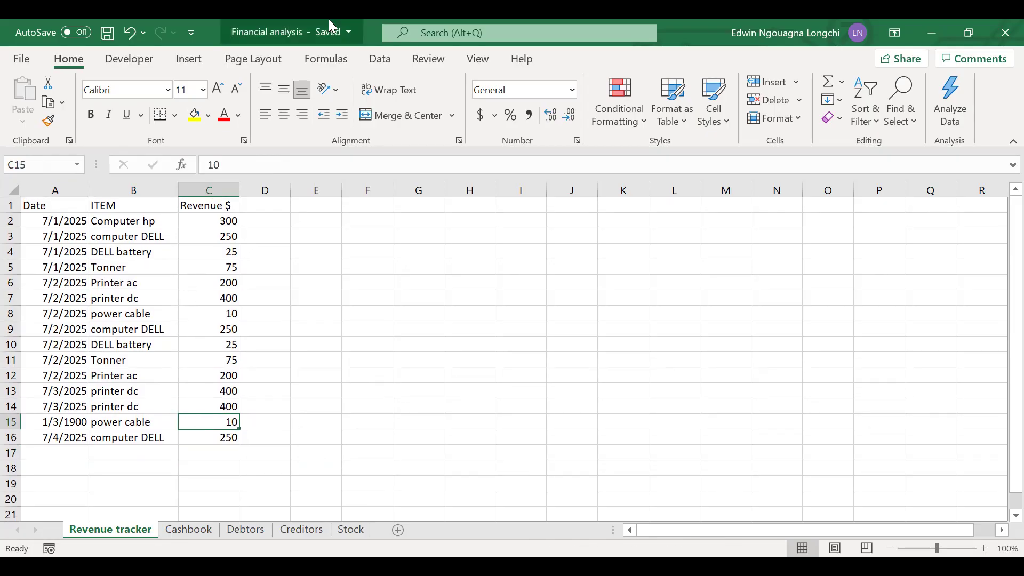
{"action": "left_click", "coordinate": [194, 59]}
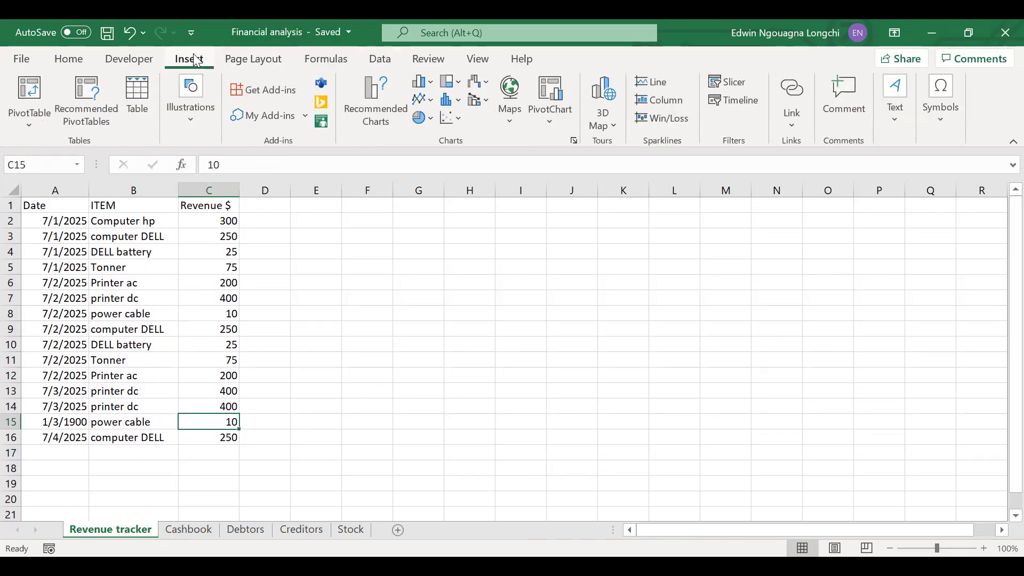
{"action": "left_click", "coordinate": [24, 113]}
{"action": "left_click", "coordinate": [69, 154]}
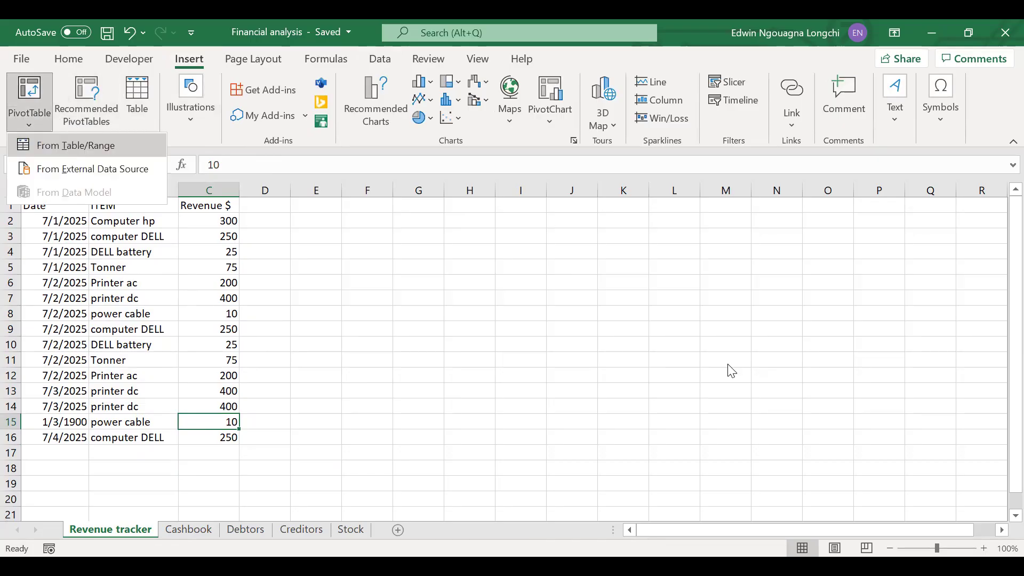
{"action": "left_click", "coordinate": [786, 464]}
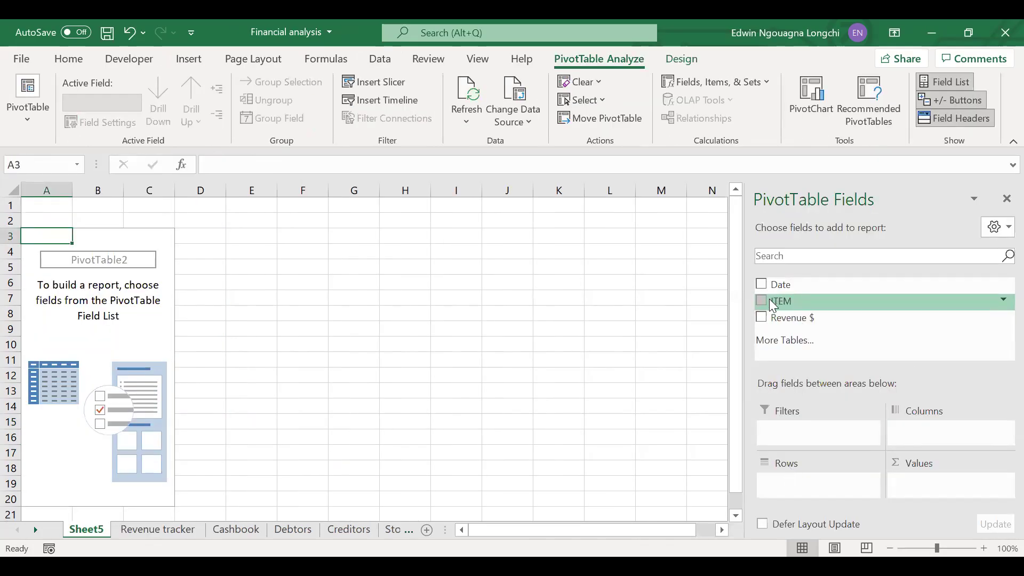
- Add ITEM and Date as the PivotTable's row fields and the sum of Revenue $ as its values
{"action": "left_click_drag", "start_coordinate": [768, 300], "coordinate": [799, 483]}
{"action": "left_click_drag", "start_coordinate": [780, 319], "coordinate": [927, 483]}
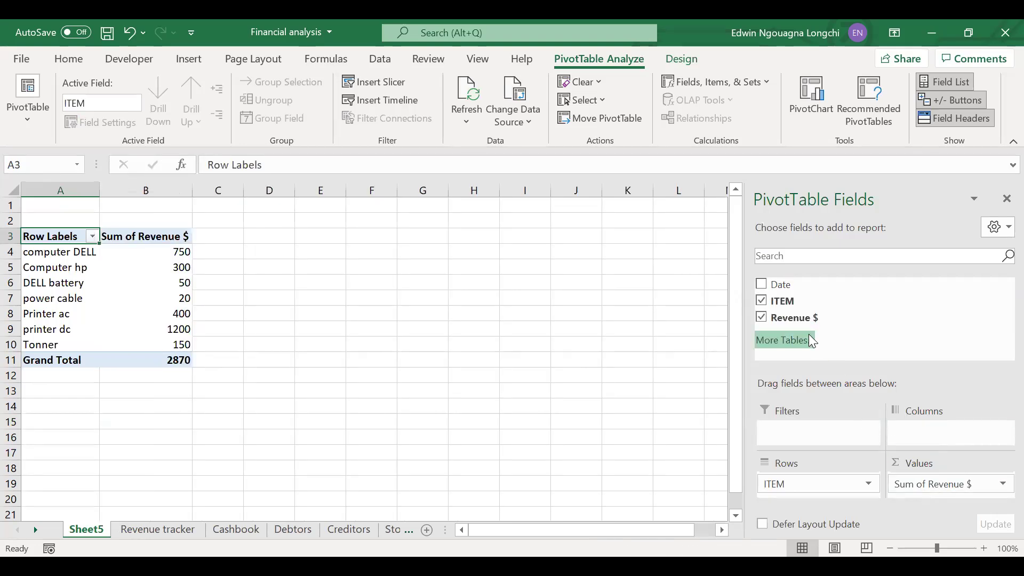
{"action": "left_click_drag", "start_coordinate": [770, 285], "coordinate": [826, 496]}
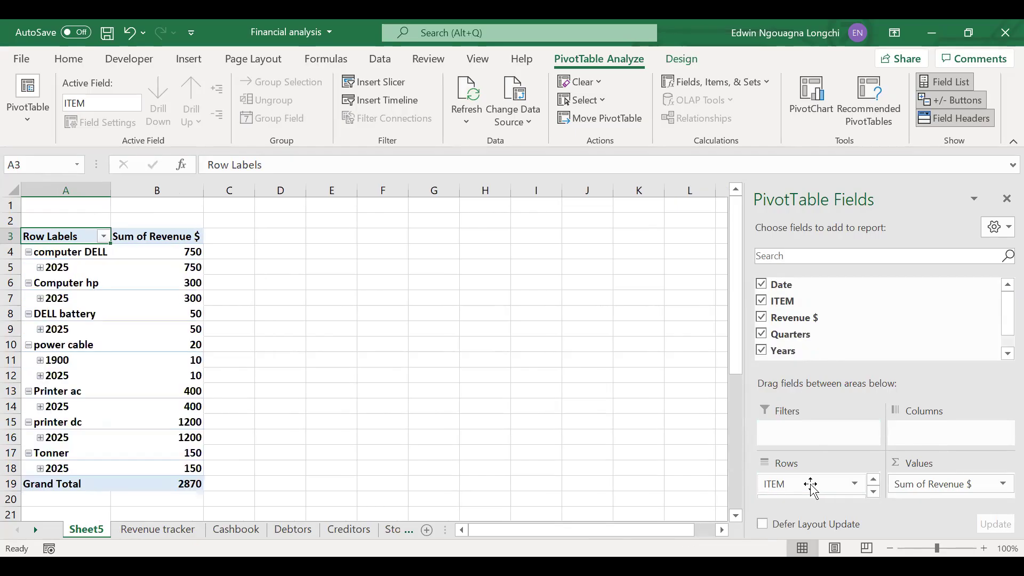
- Examine which fields the PivotTable's Rows area holds and in which order
{"action": "left_click", "coordinate": [875, 493]}
{"action": "left_click", "coordinate": [875, 493]}
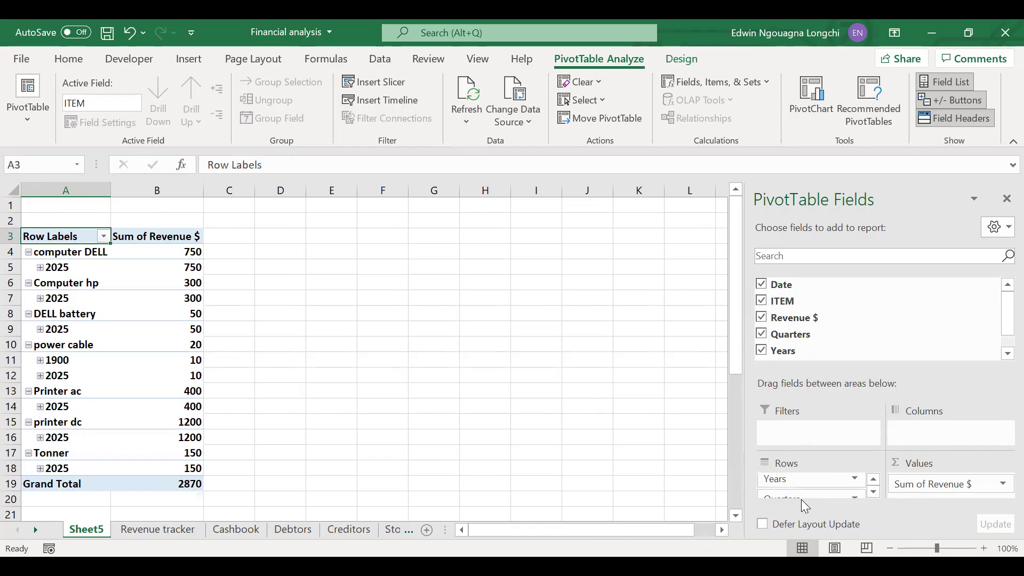
{"action": "left_click", "coordinate": [873, 493]}
{"action": "left_click", "coordinate": [874, 493]}
{"action": "left_click", "coordinate": [873, 493]}
{"action": "left_click", "coordinate": [875, 481]}
{"action": "left_click", "coordinate": [875, 482]}
{"action": "left_click", "coordinate": [874, 481]}
{"action": "left_click", "coordinate": [874, 482]}
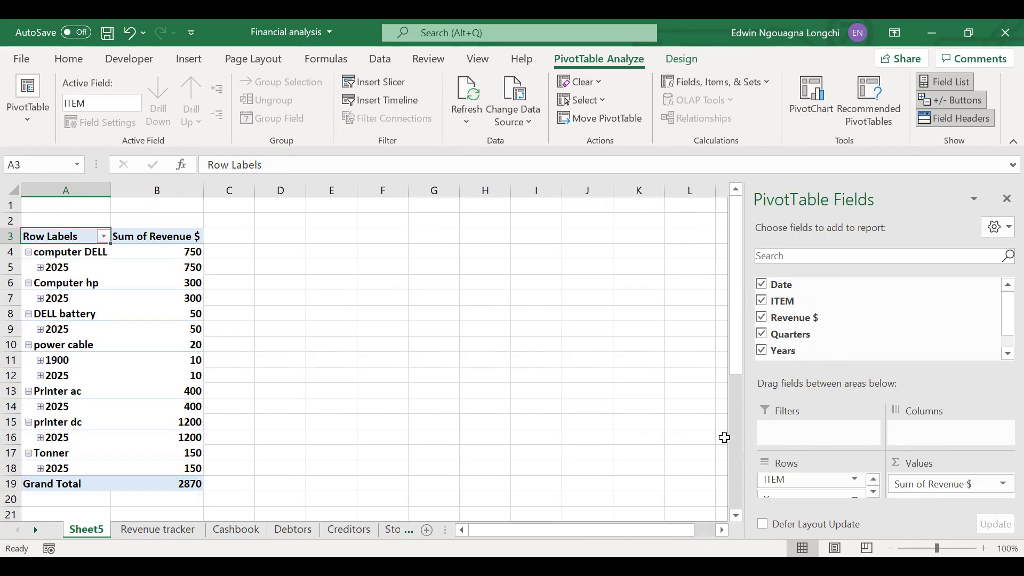
{"action": "left_click", "coordinate": [763, 179]}
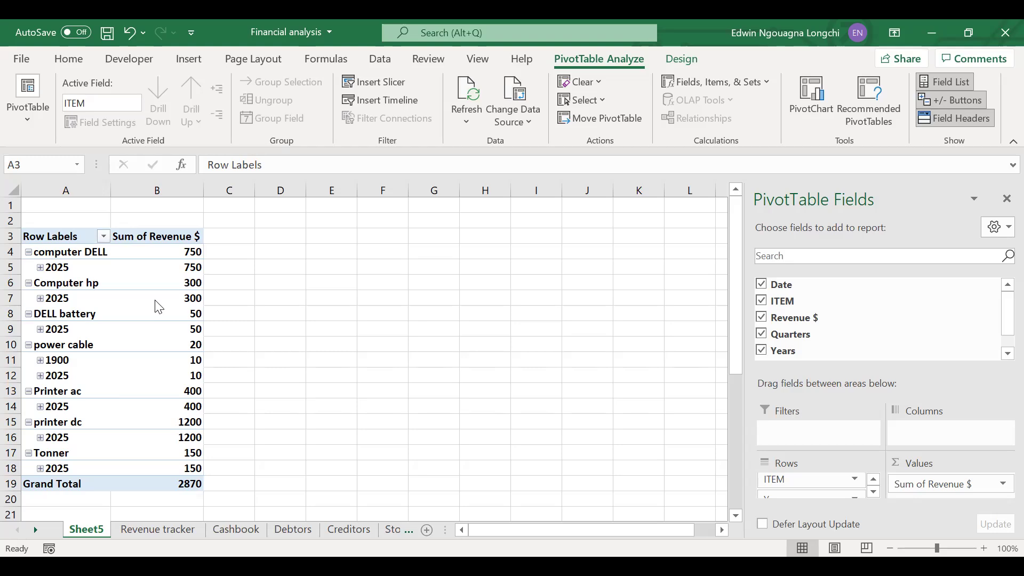
{"action": "left_click", "coordinate": [182, 311]}
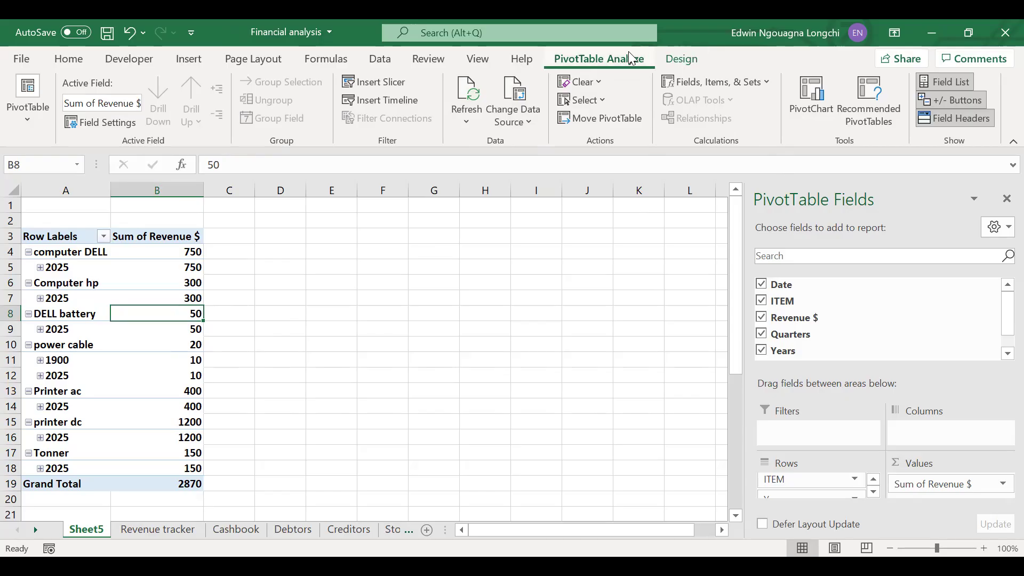
{"action": "left_click", "coordinate": [811, 100]}
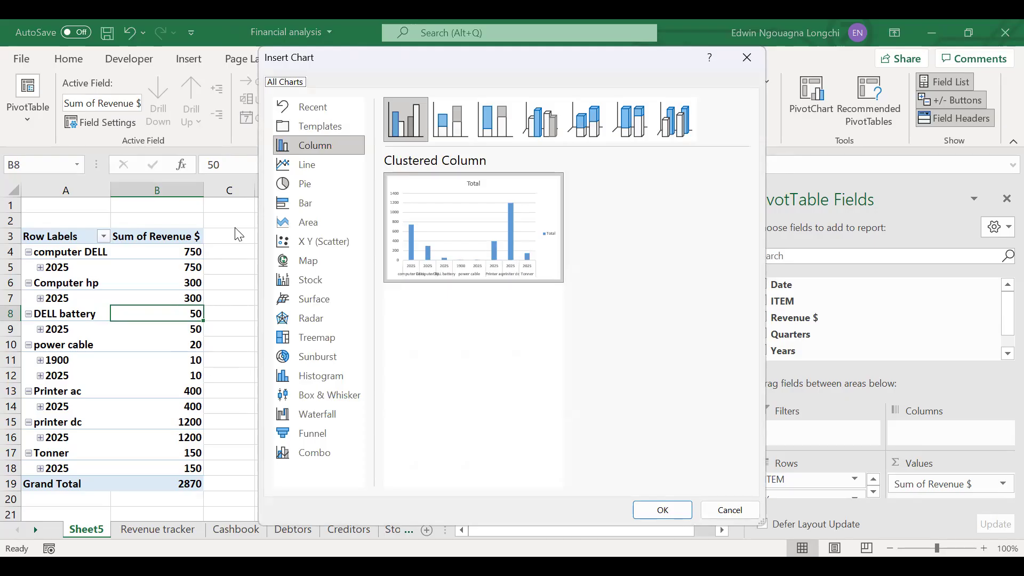
{"action": "left_click", "coordinate": [744, 56]}
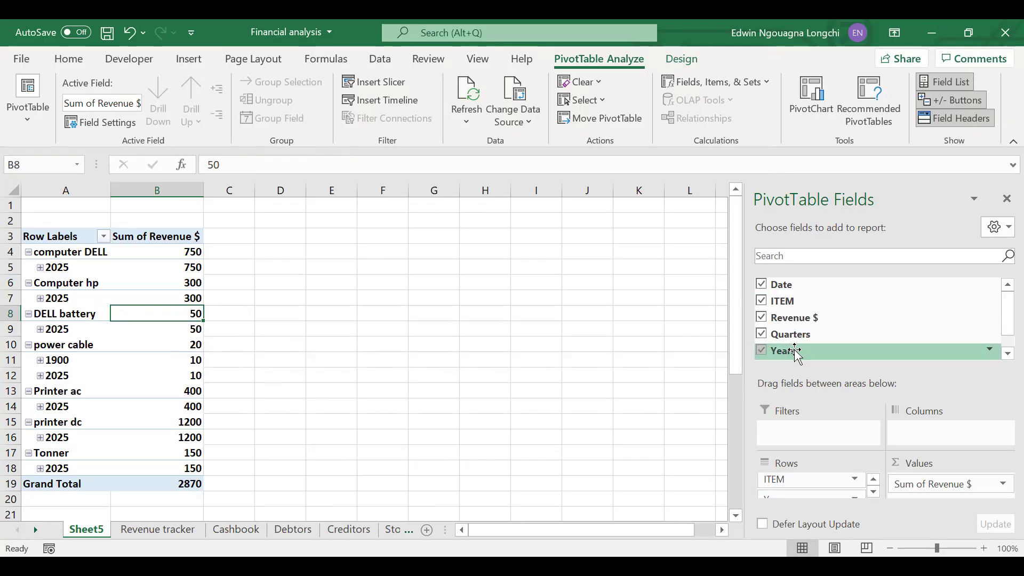
- Remove the Years, Quarters and Date fields from the PivotTable's rows, leaving only ITEM
{"action": "left_click", "coordinate": [1007, 353]}
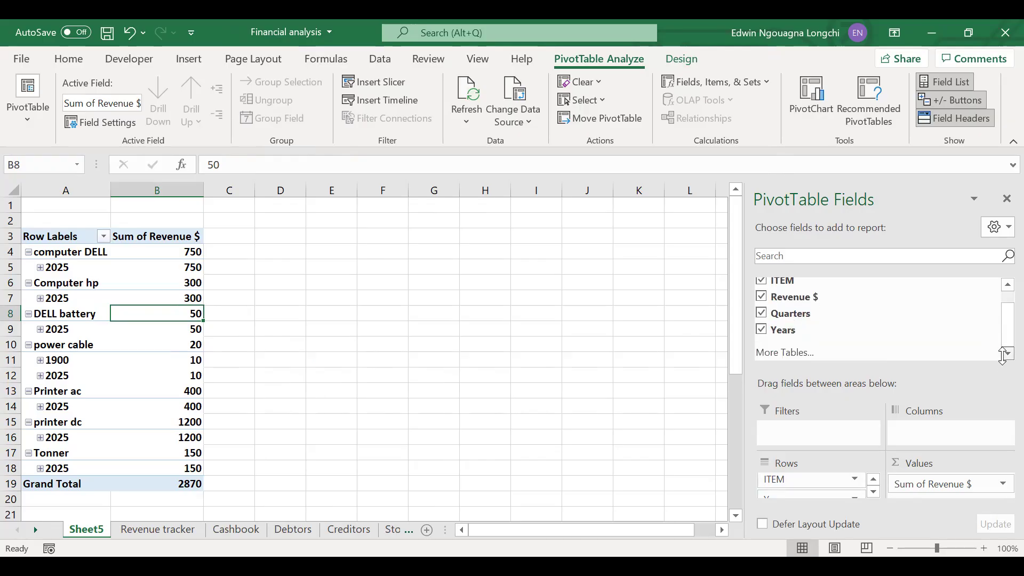
{"action": "left_click", "coordinate": [875, 492]}
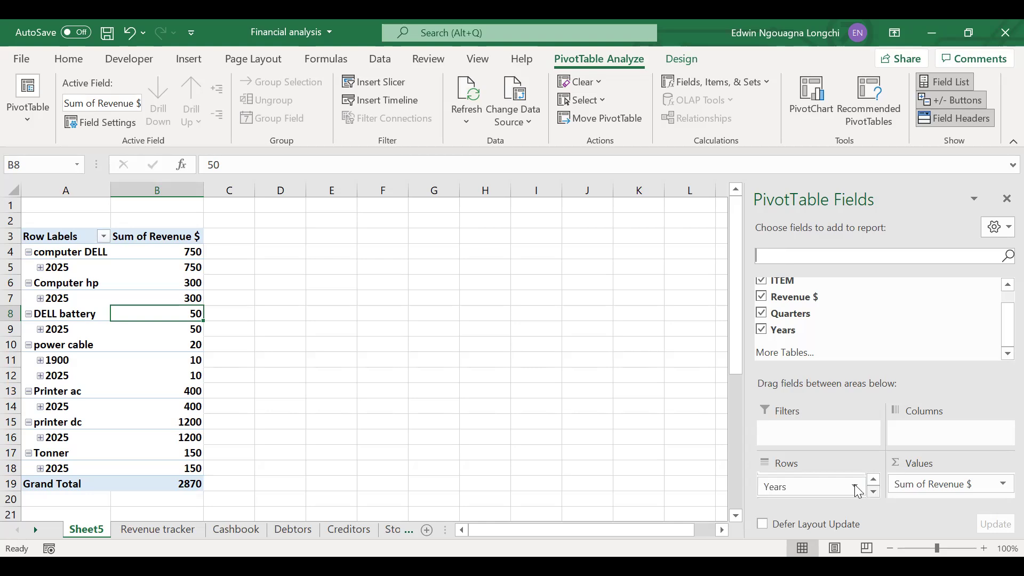
{"action": "left_click_drag", "start_coordinate": [825, 486], "coordinate": [877, 334]}
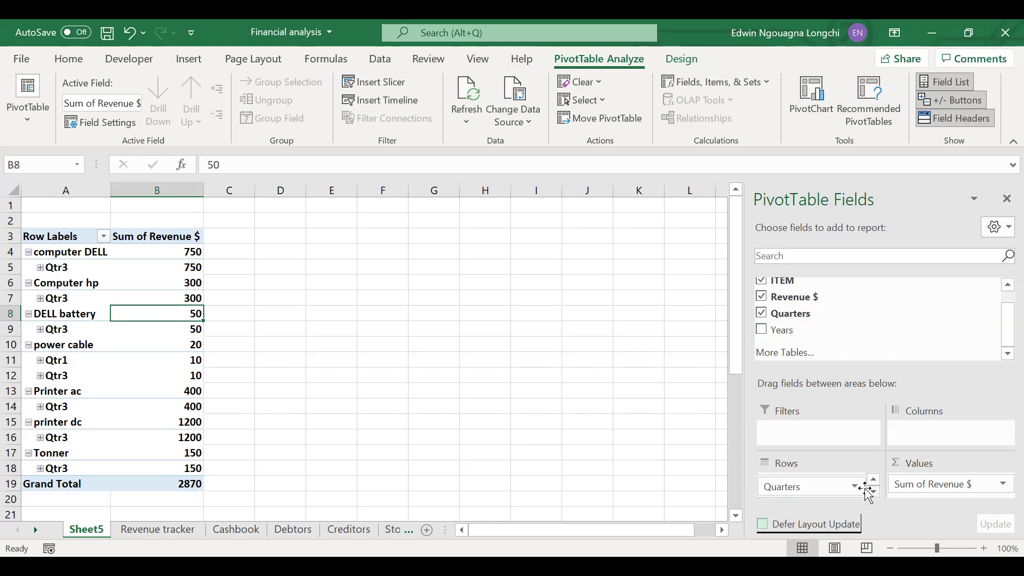
{"action": "left_click_drag", "start_coordinate": [827, 487], "coordinate": [869, 321]}
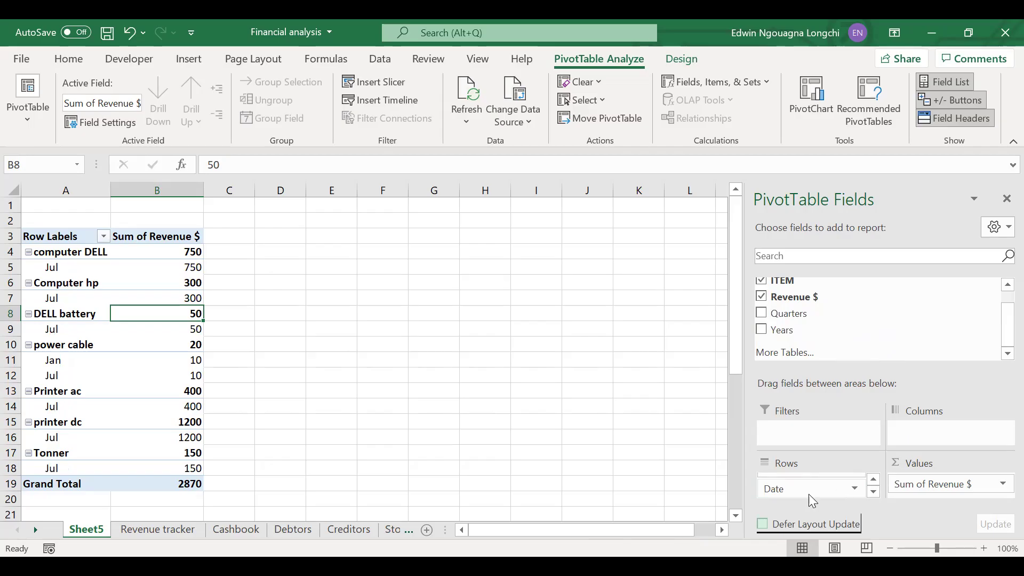
{"action": "left_click_drag", "start_coordinate": [792, 485], "coordinate": [853, 331]}
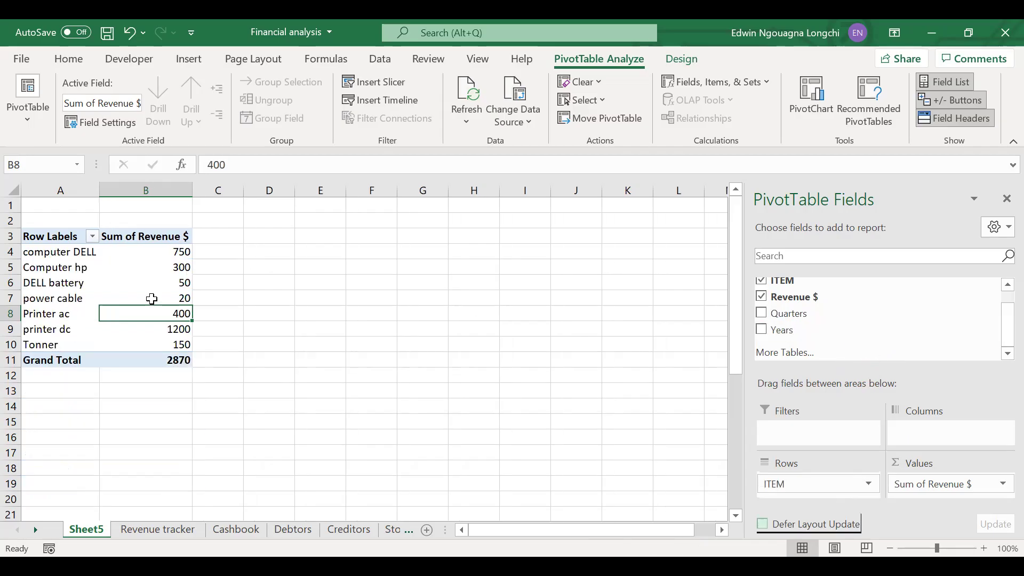
- Insert a Clustered Column PivotChart of the revenue per item from the PivotTable
{"action": "left_click", "coordinate": [800, 108]}
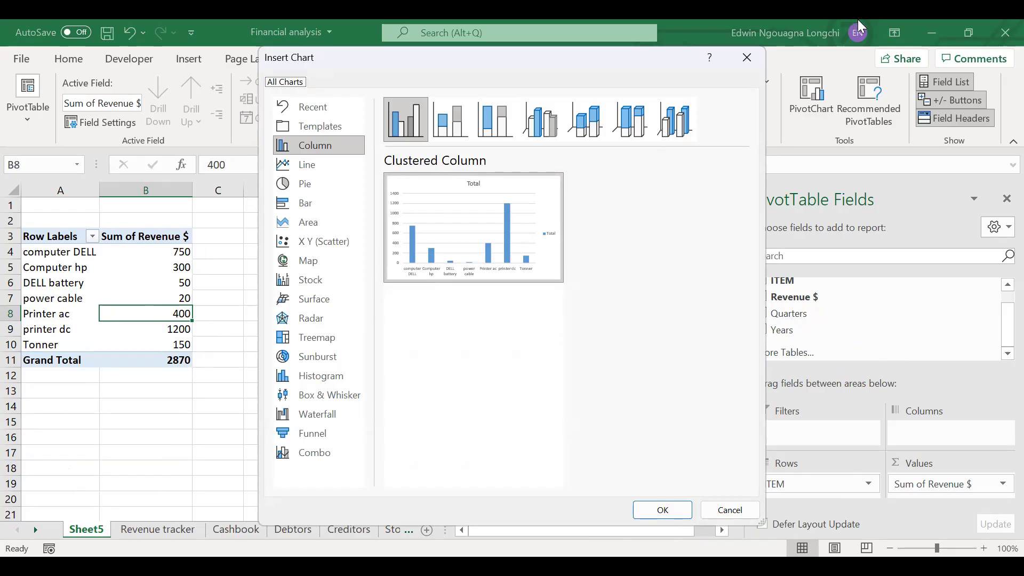
{"action": "left_click", "coordinate": [679, 513]}
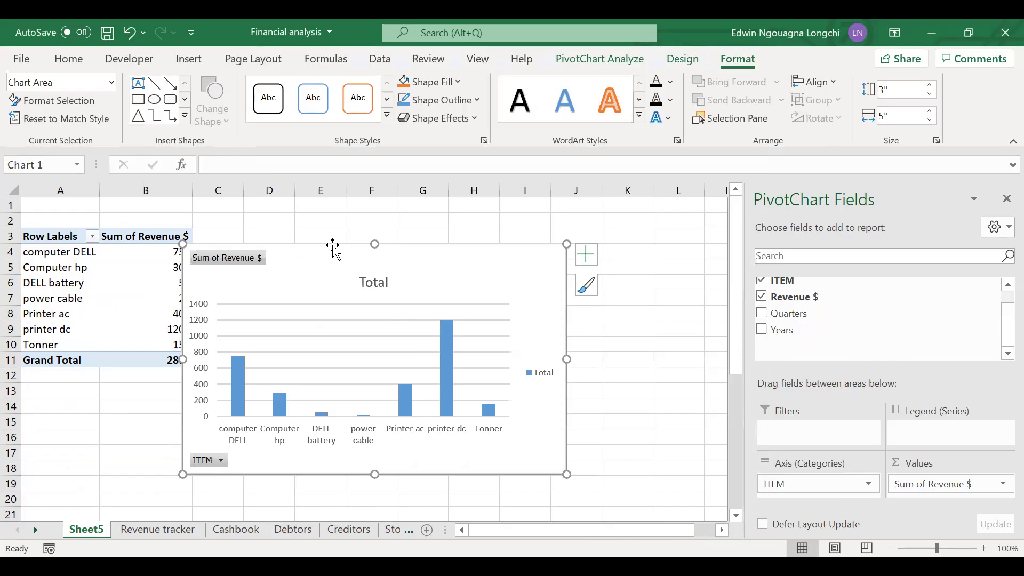
- Move the PivotChart clear of the PivotTable so that the Sum of Revenue $ column is uncovered
{"action": "left_click_drag", "start_coordinate": [337, 252], "coordinate": [381, 250]}
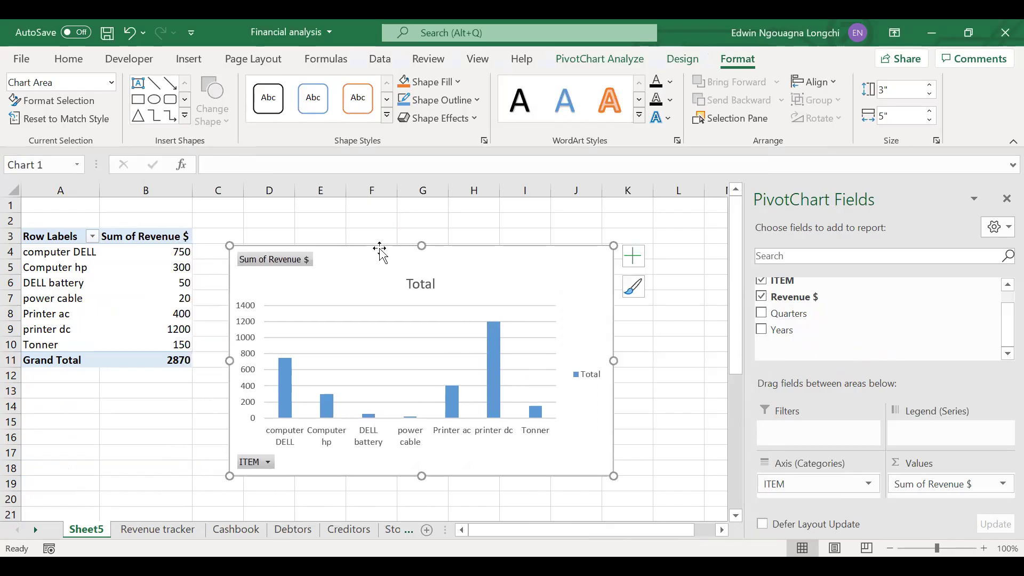
{"action": "right_click", "coordinate": [291, 265]}
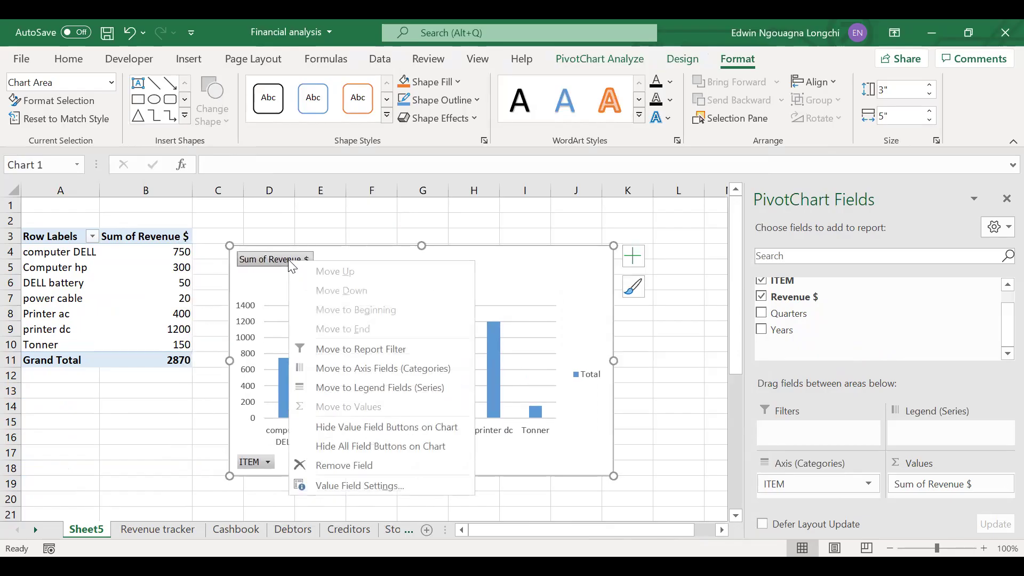
{"action": "left_click", "coordinate": [350, 469]}
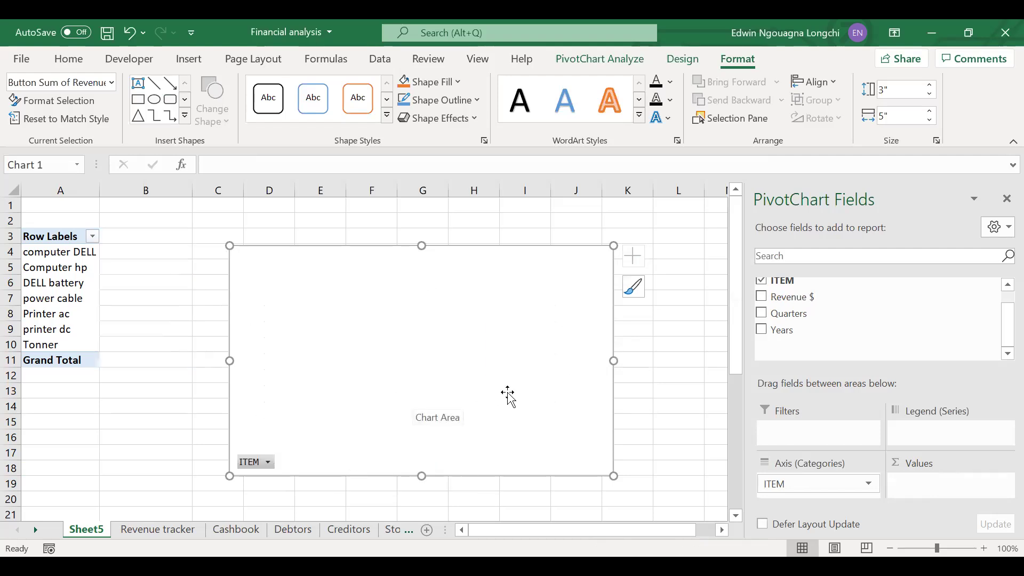
{"action": "key", "text": "ctrl+z"}
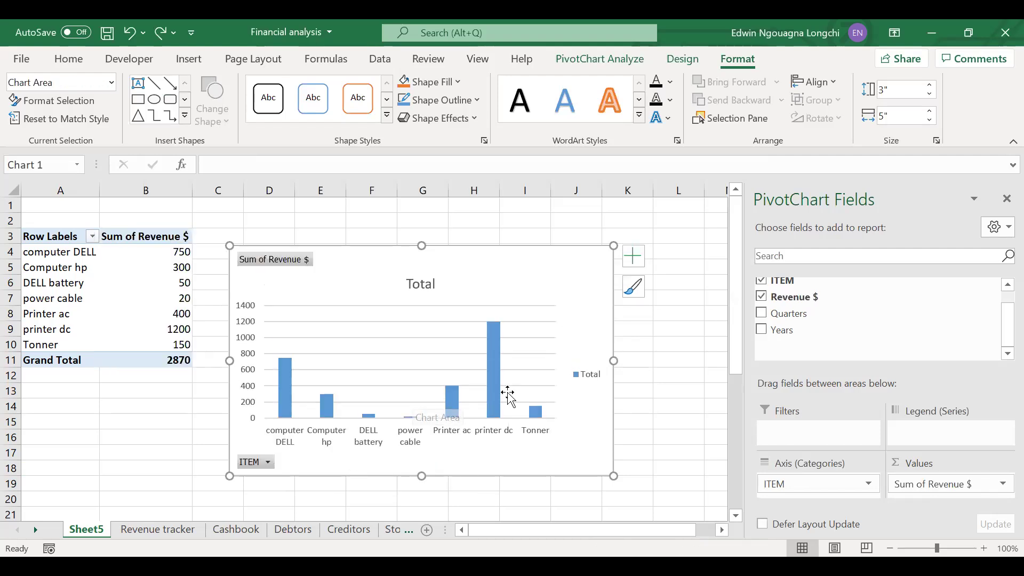
- Hide all field buttons on the PivotChart and delete its Total title
{"action": "right_click", "coordinate": [292, 259]}
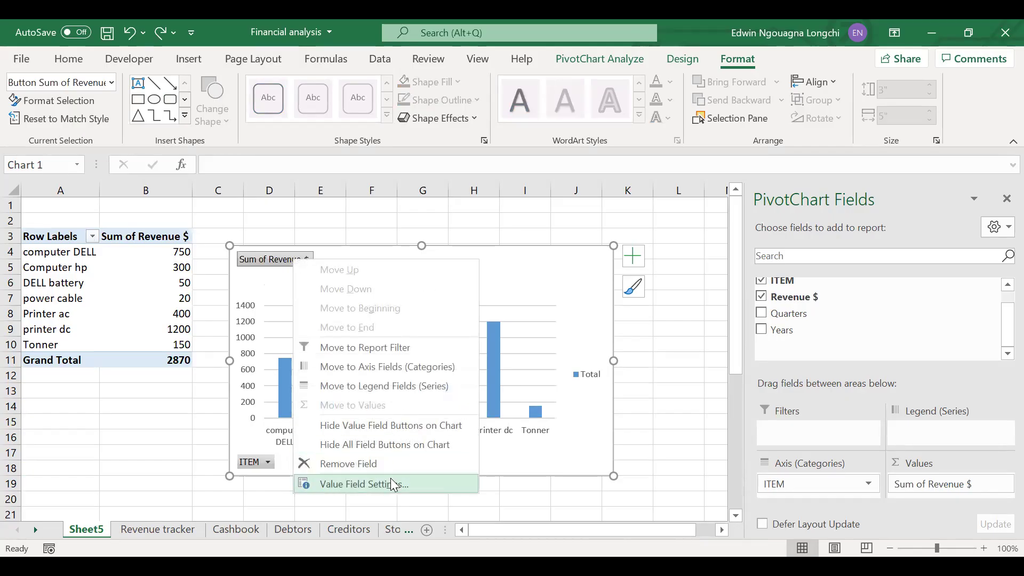
{"action": "left_click", "coordinate": [377, 447]}
{"action": "left_click", "coordinate": [428, 268]}
{"action": "key", "text": "Delete"}
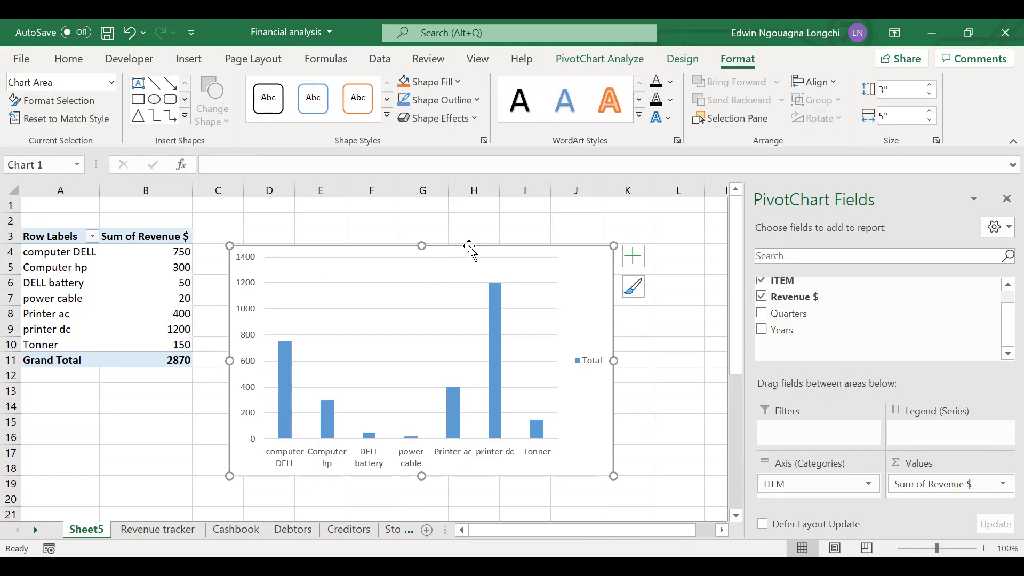
- Paste a copy of the PivotChart at cell E4 of a new worksheet and close the field list
{"action": "left_click", "coordinate": [425, 531]}
{"action": "left_click", "coordinate": [256, 250]}
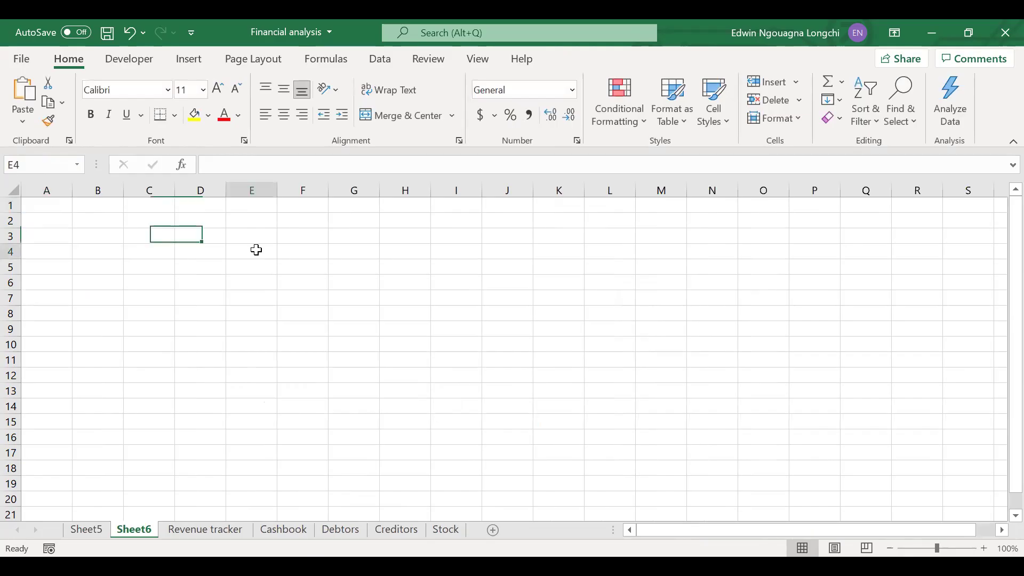
{"action": "key", "text": "ctrl+v"}
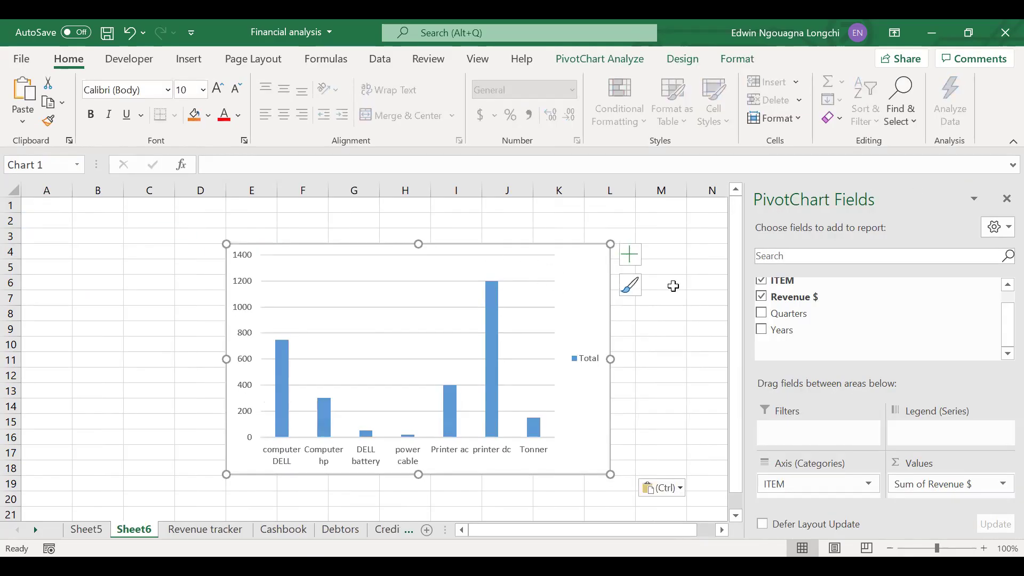
{"action": "left_click", "coordinate": [1006, 198]}
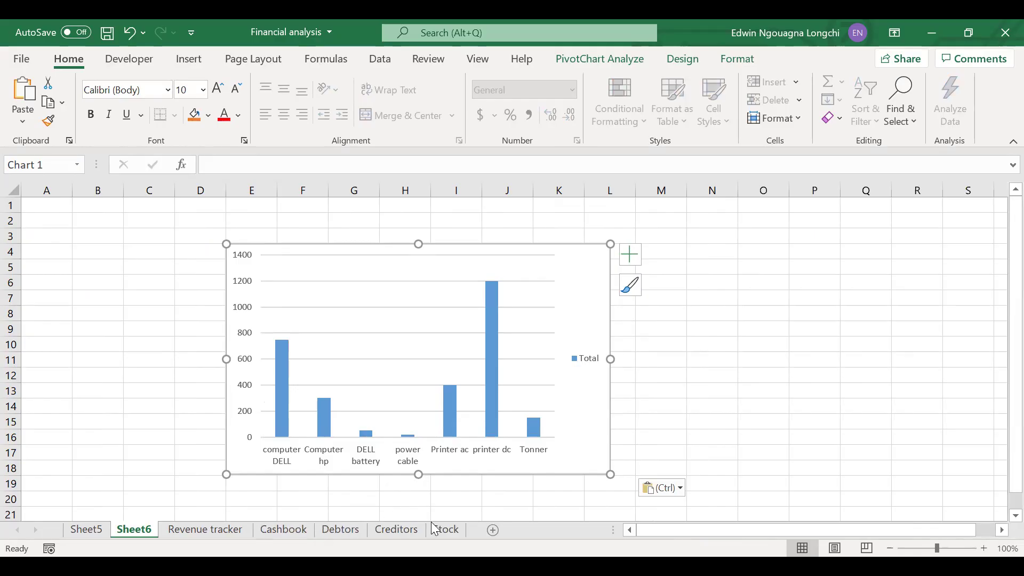
- Examine the PivotTable's items and revenue values alongside the original PivotChart on Sheet5
{"action": "left_click", "coordinate": [95, 531]}
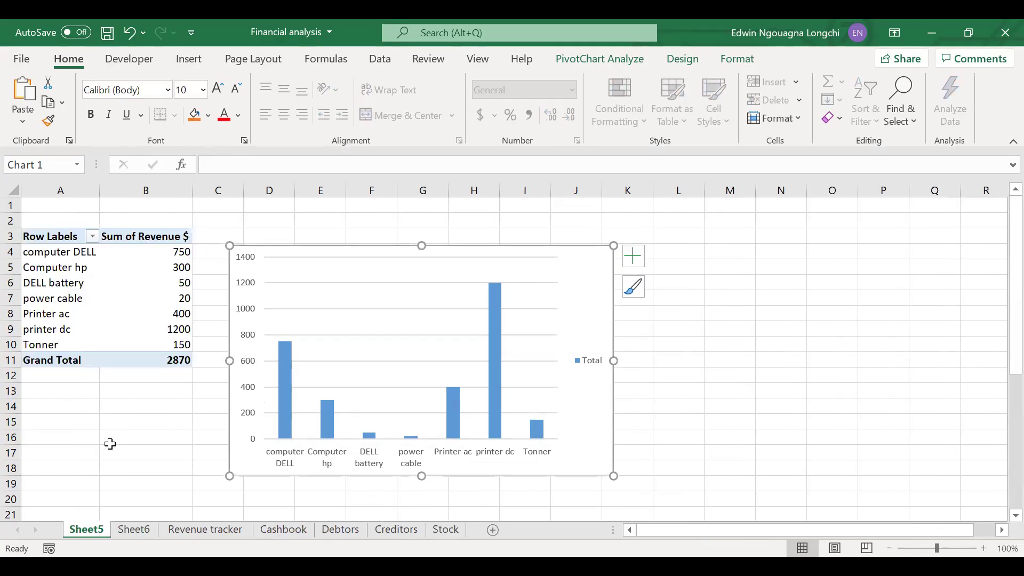
{"action": "left_click", "coordinate": [160, 404]}
{"action": "left_click", "coordinate": [135, 268]}
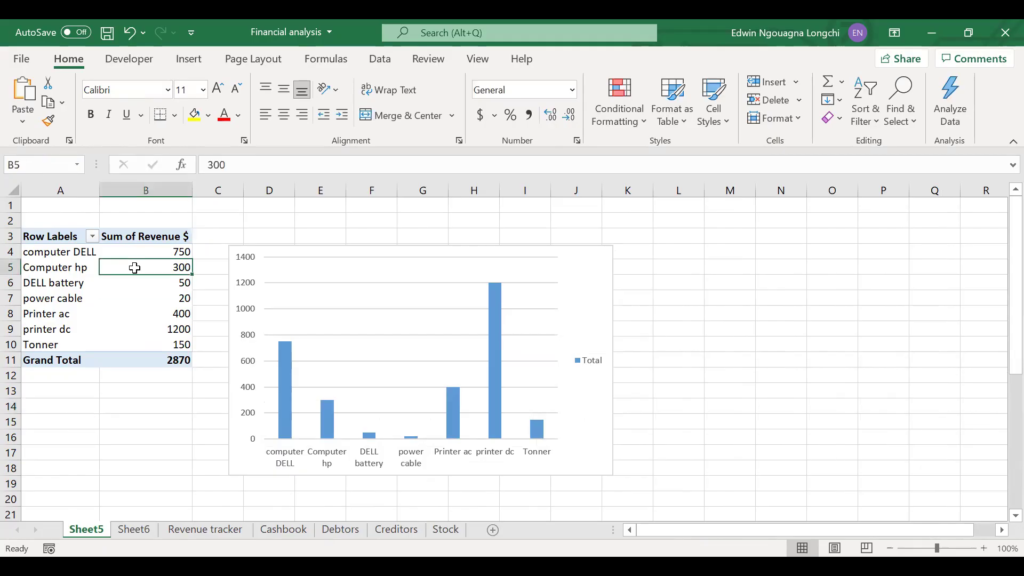
{"action": "left_click", "coordinate": [298, 250]}
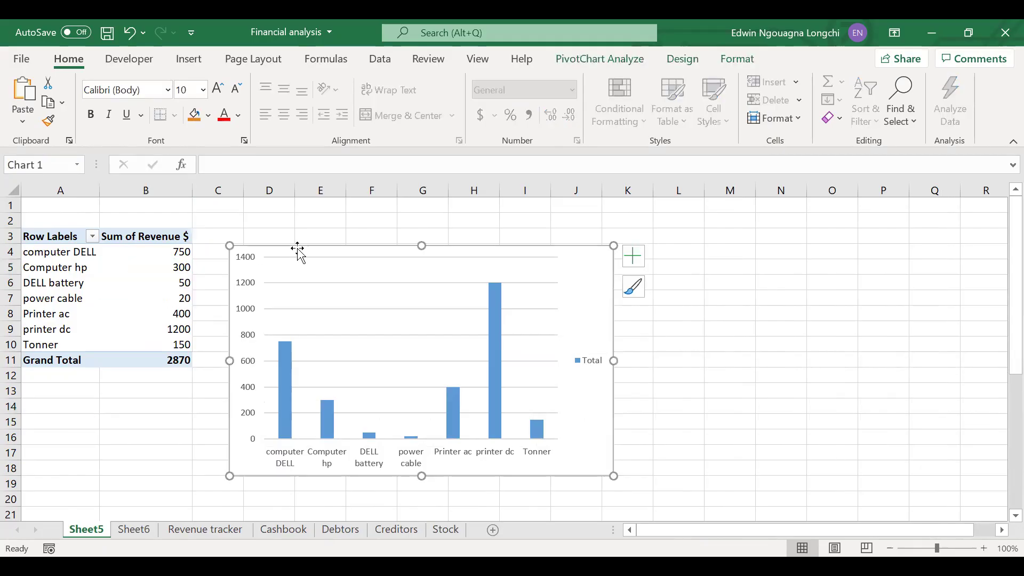
{"action": "mouse_move", "coordinate": [298, 250]}
{"action": "left_mouse_down"}
{"action": "mouse_move", "coordinate": [476, 222]}
{"action": "mouse_move", "coordinate": [298, 251]}
{"action": "left_mouse_up"}
{"action": "left_click", "coordinate": [70, 286]}
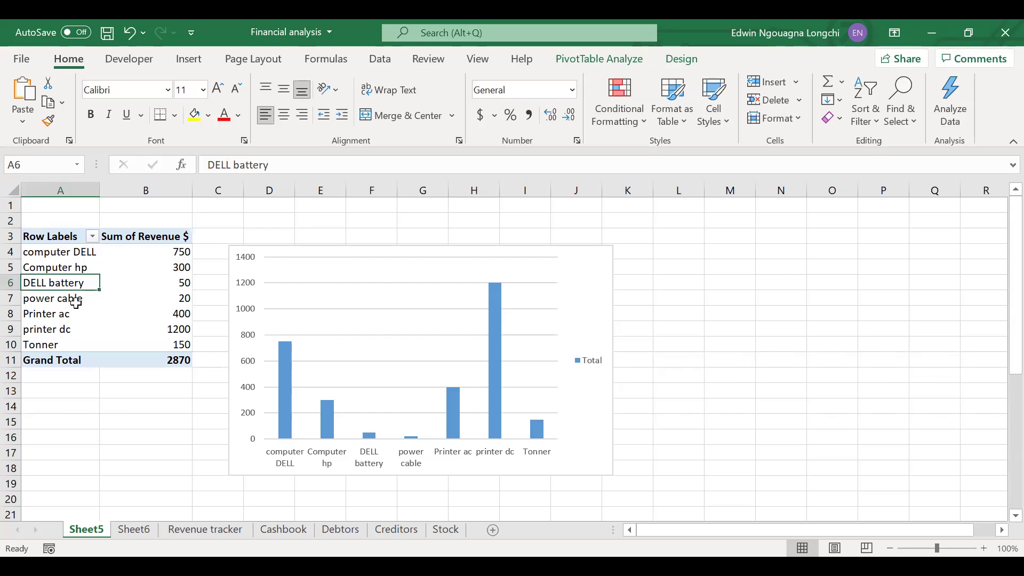
{"action": "left_click", "coordinate": [63, 307]}
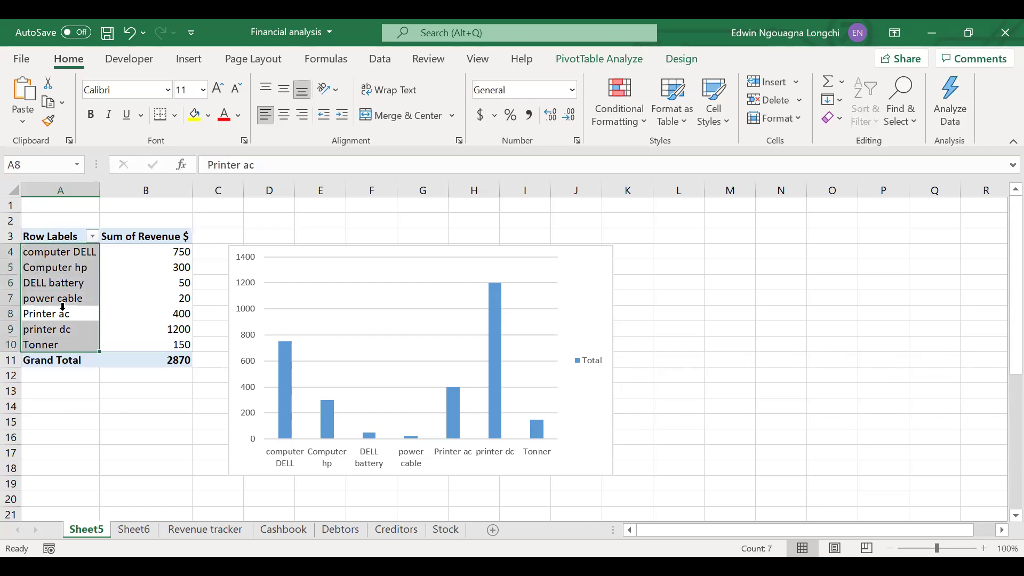
{"action": "left_click", "coordinate": [192, 329]}
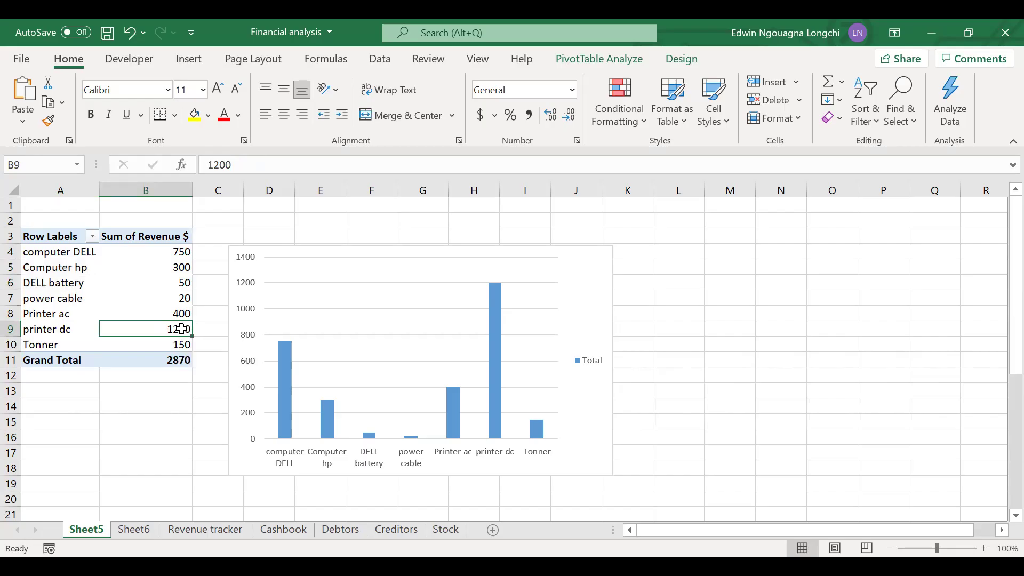
- Show the field list for the PivotTable on Sheet5 again and view its available fields
{"action": "right_click", "coordinate": [181, 329]}
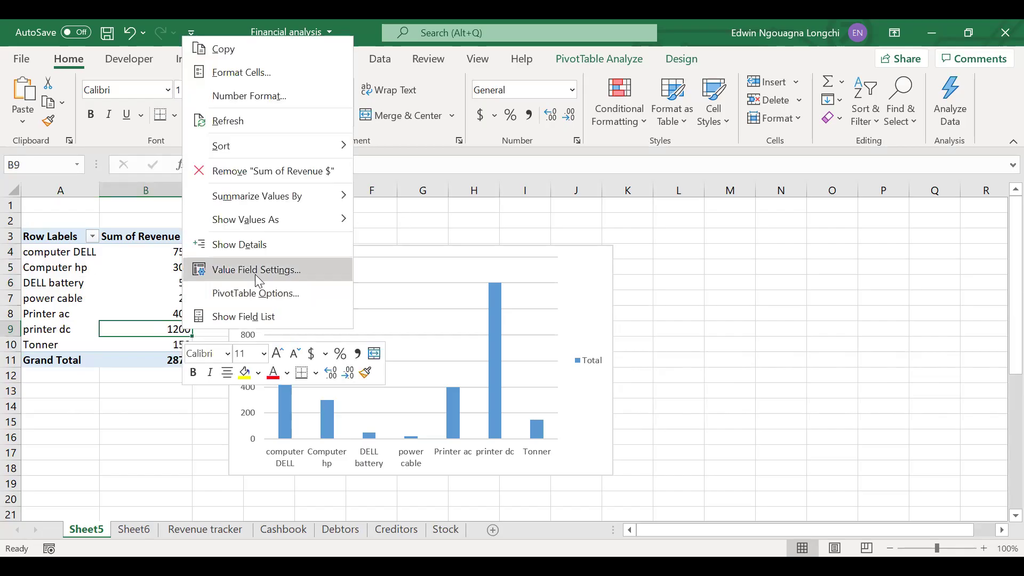
{"action": "left_click", "coordinate": [255, 318]}
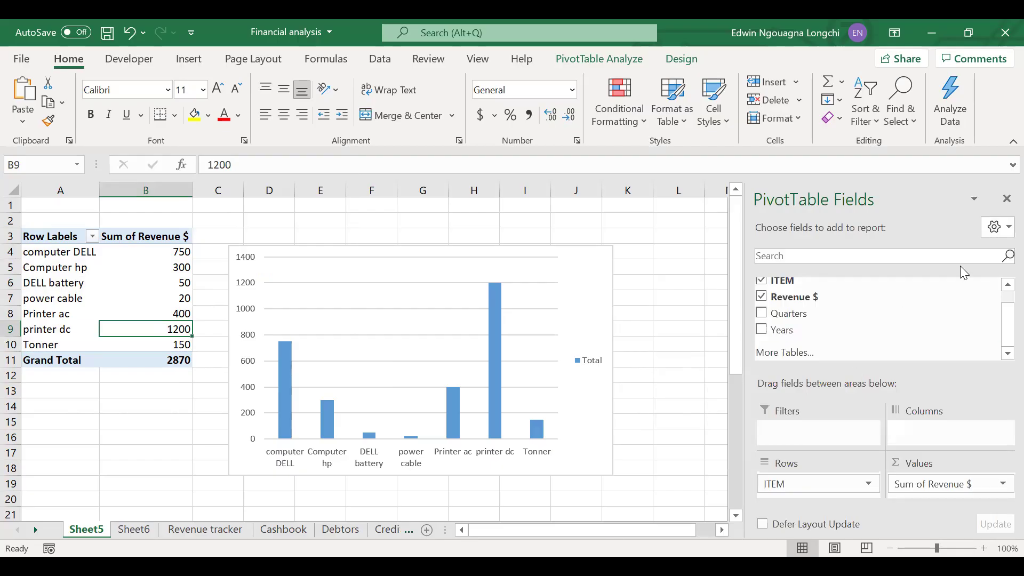
{"action": "left_click_drag", "start_coordinate": [900, 315], "coordinate": [900, 315]}
{"action": "scroll", "coordinate": [899, 314], "scroll_direction": "up", "scroll_amount": 1}
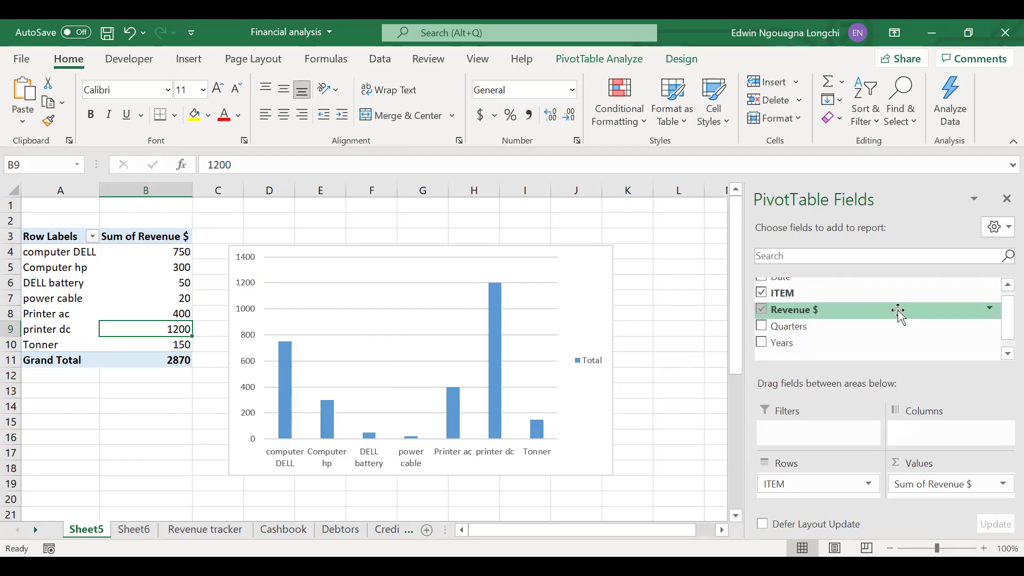
{"action": "scroll", "coordinate": [900, 314], "scroll_direction": "up", "scroll_amount": 1}
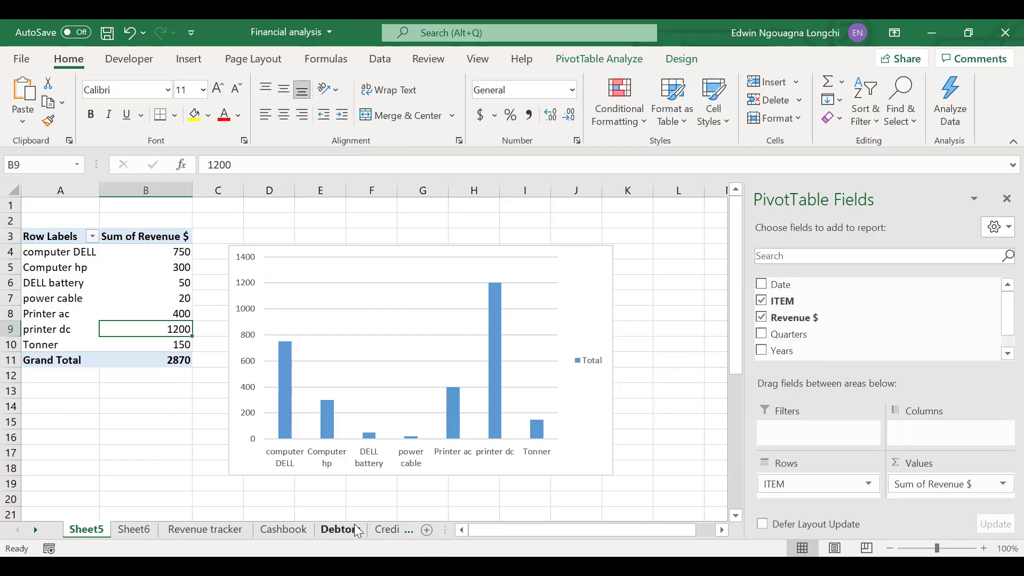
- Switch to Sheet6 and select the copied PivotChart
{"action": "left_click", "coordinate": [136, 529]}
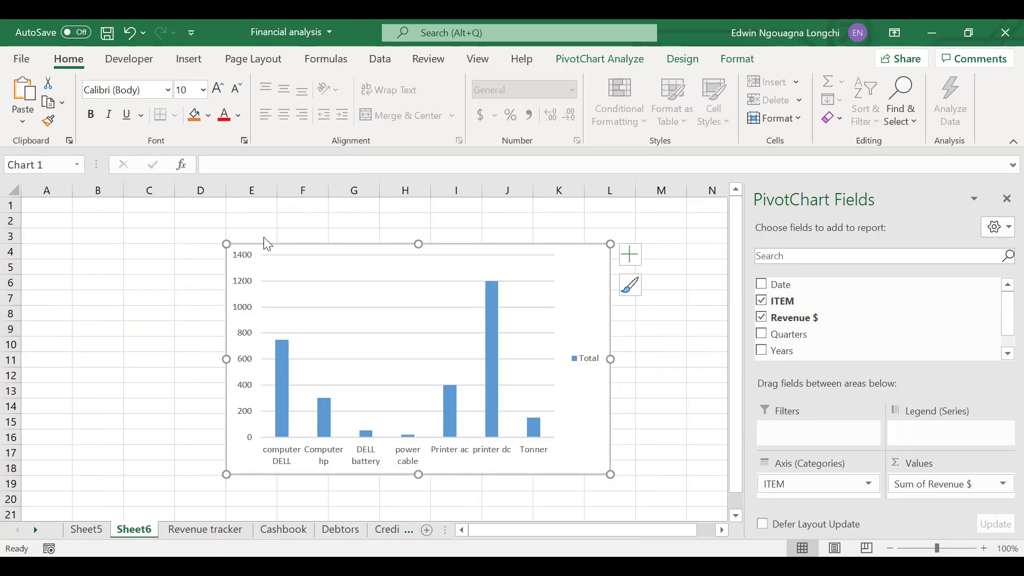
{"action": "left_click", "coordinate": [206, 252]}
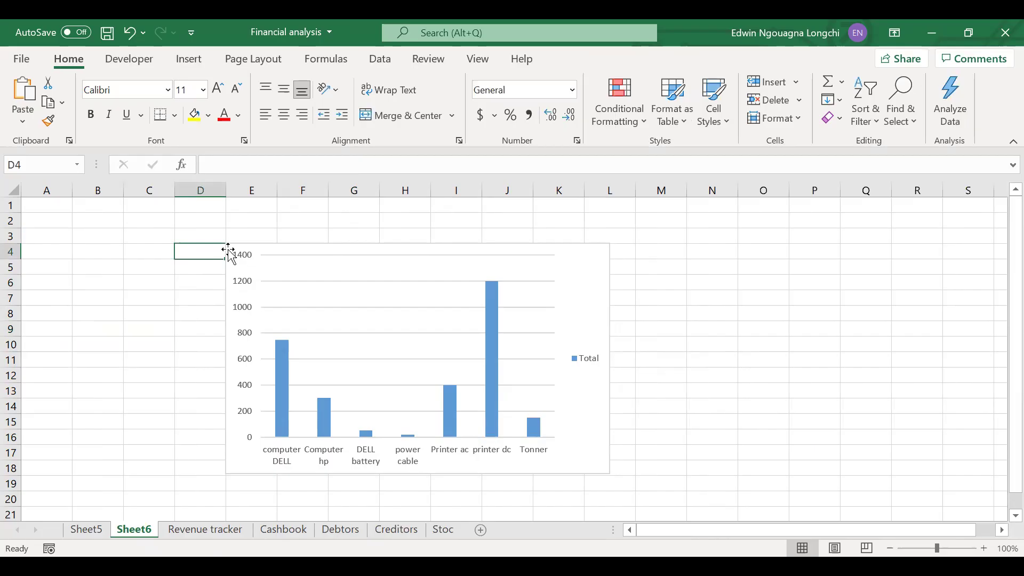
{"action": "left_click", "coordinate": [277, 244]}
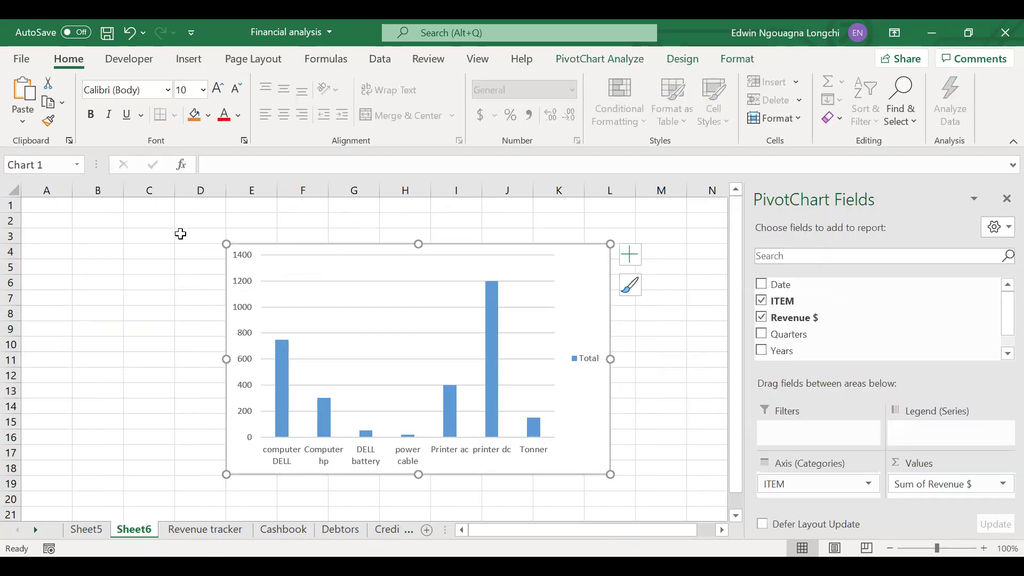
{"action": "left_click", "coordinate": [208, 264]}
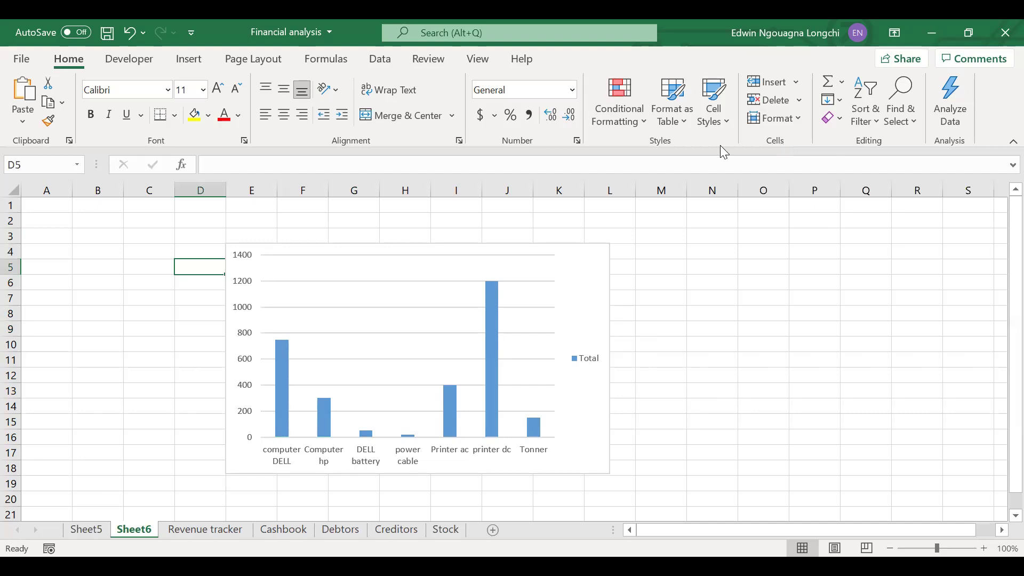
{"action": "left_click", "coordinate": [279, 251]}
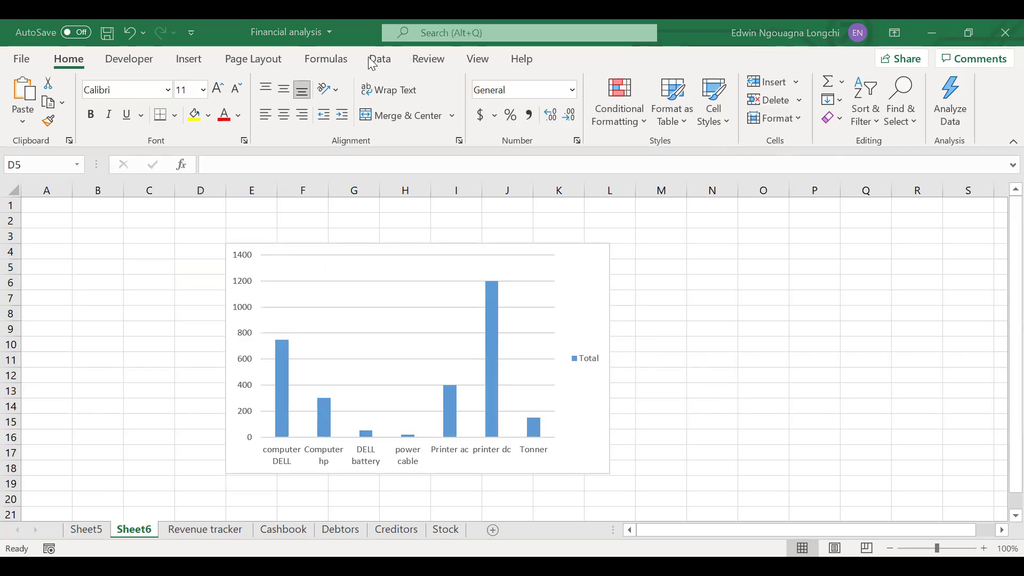
{"action": "left_click", "coordinate": [477, 60]}
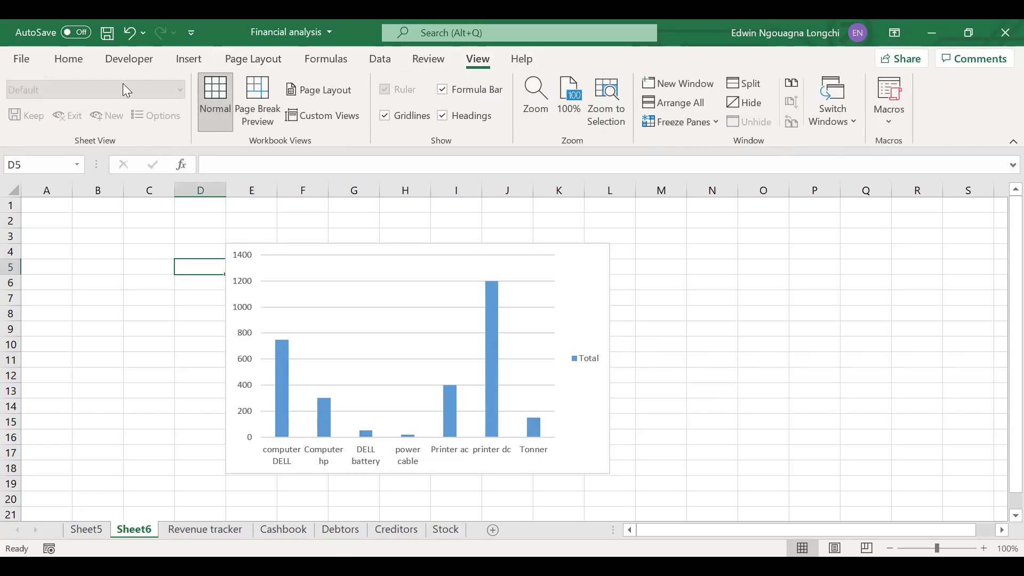
{"action": "left_click", "coordinate": [77, 64]}
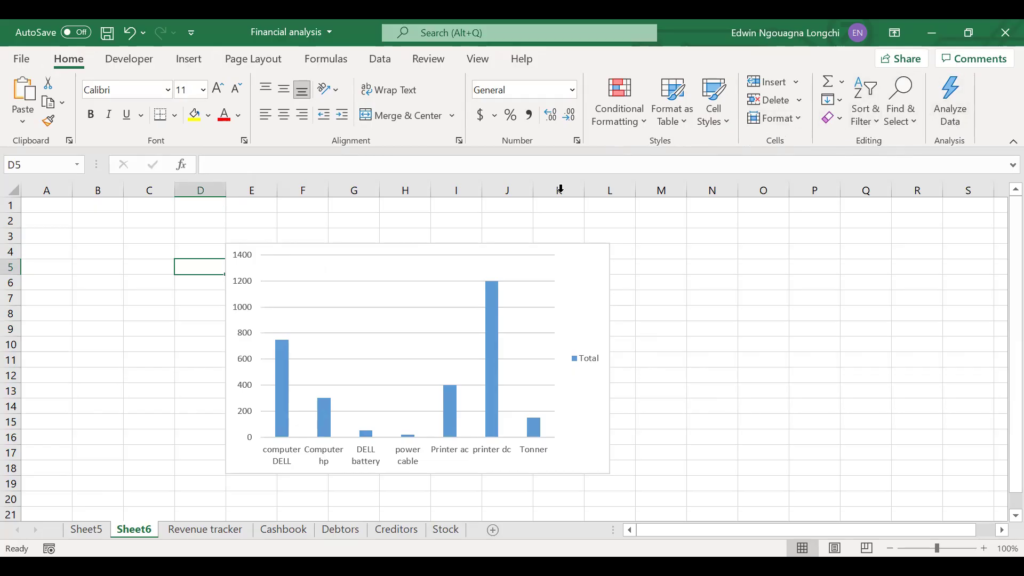
- Start inserting a timeline for the copied PivotChart on Sheet6 and choose the Date field
{"action": "left_click", "coordinate": [264, 245]}
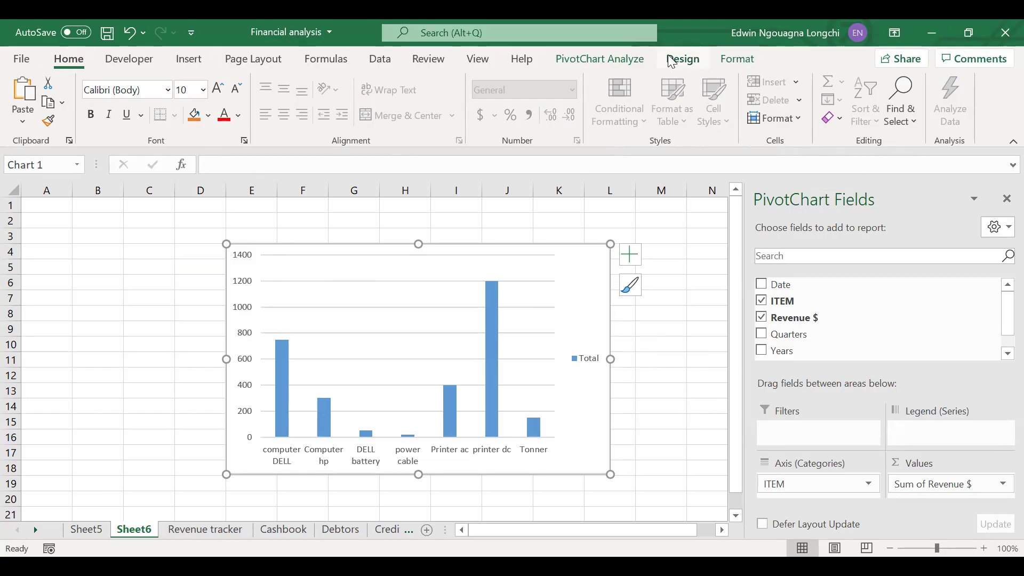
{"action": "left_click", "coordinate": [625, 61]}
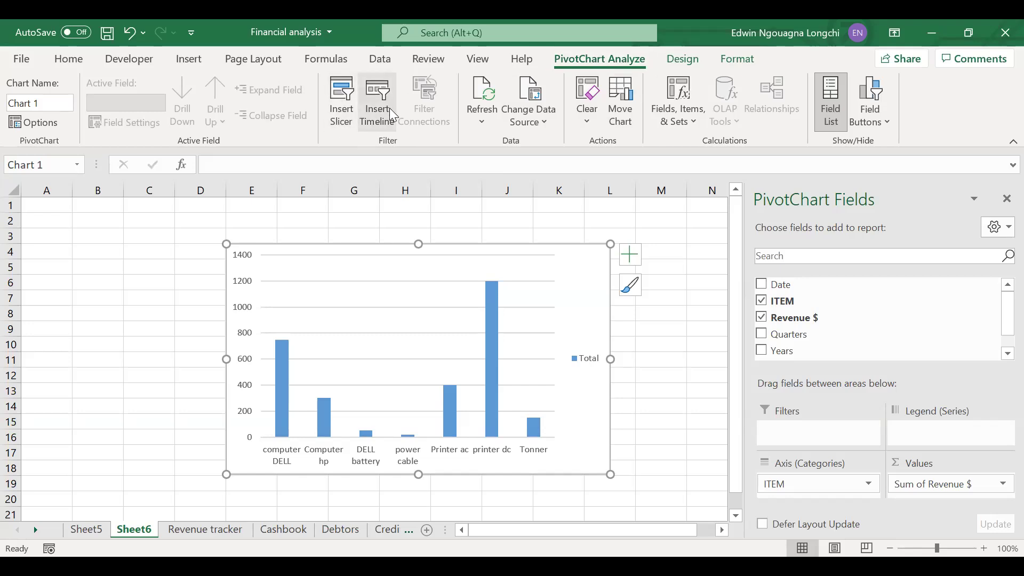
{"action": "left_click", "coordinate": [381, 122]}
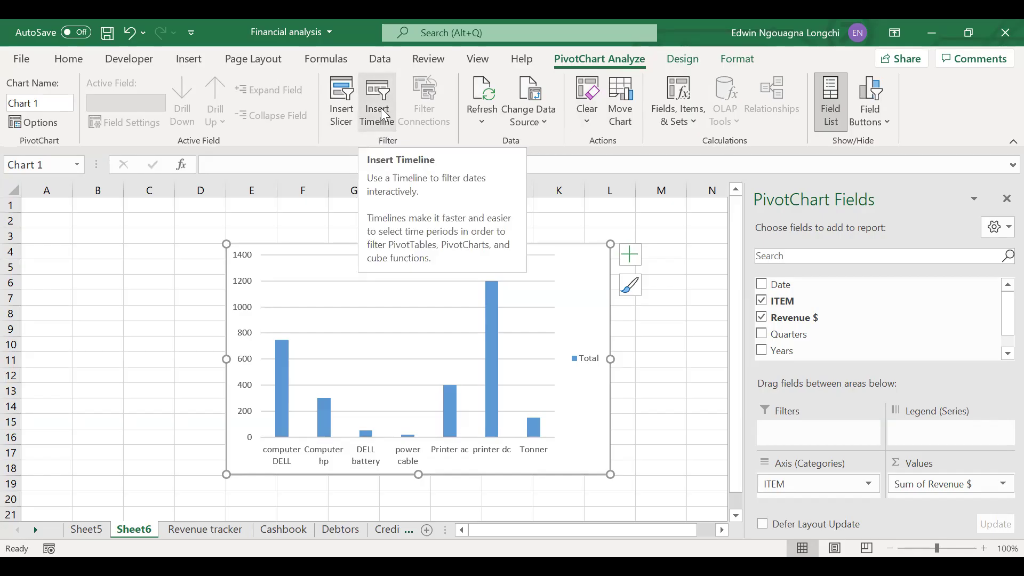
{"action": "left_click", "coordinate": [384, 115]}
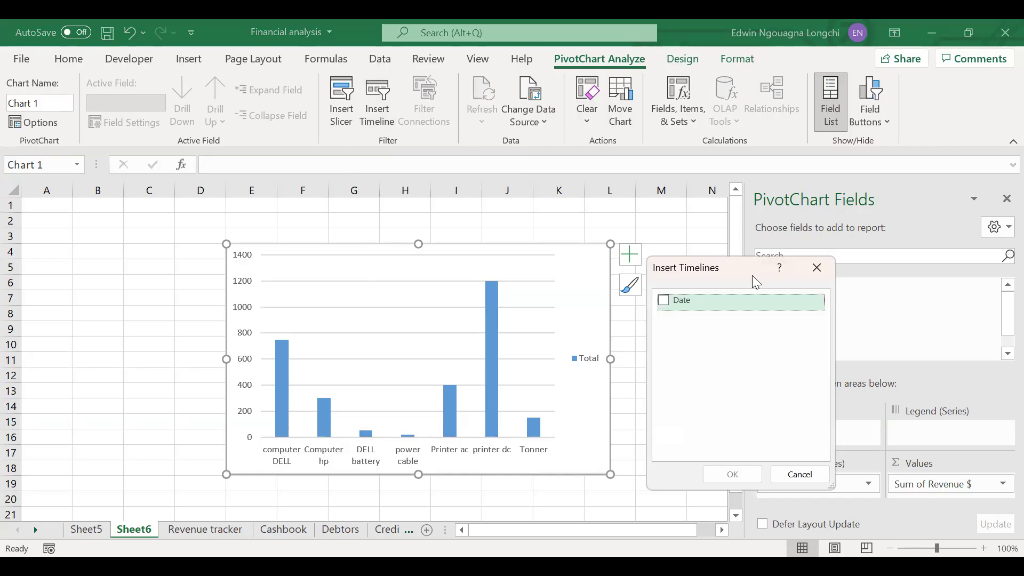
{"action": "left_click_drag", "start_coordinate": [753, 276], "coordinate": [138, 259]}
{"action": "left_click", "coordinate": [49, 282]}
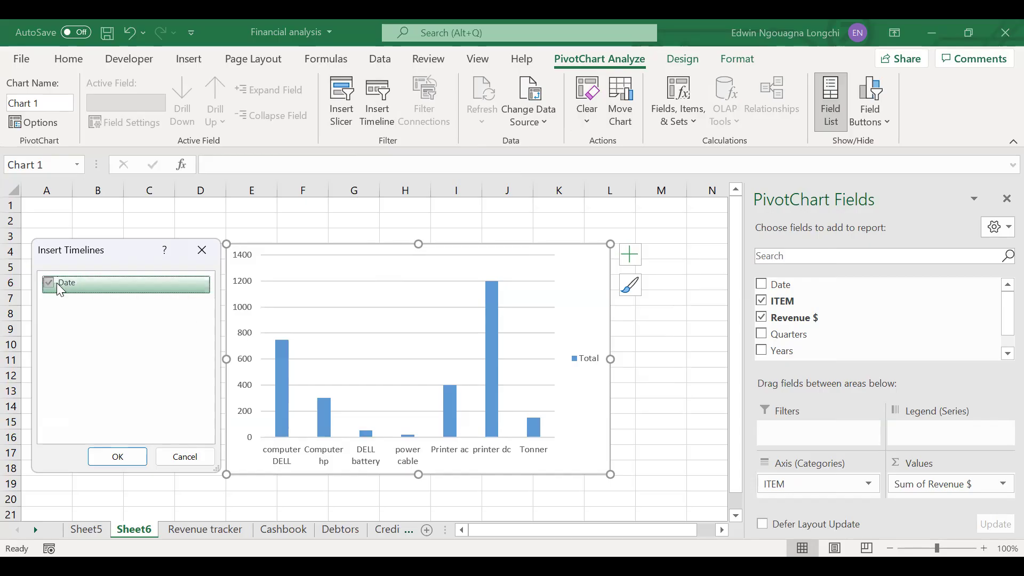
{"action": "right_click", "coordinate": [133, 251]}
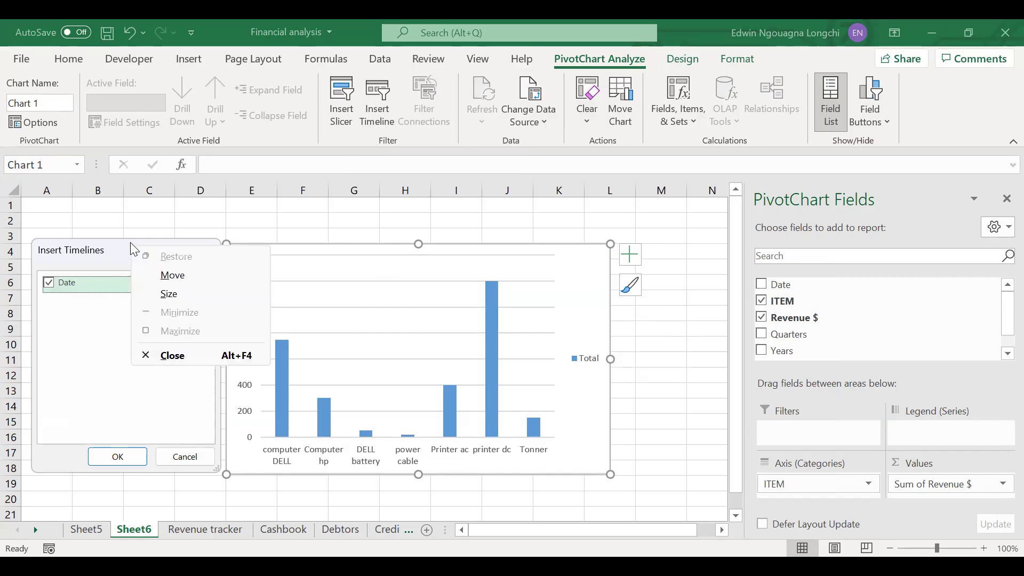
{"action": "left_click", "coordinate": [140, 388]}
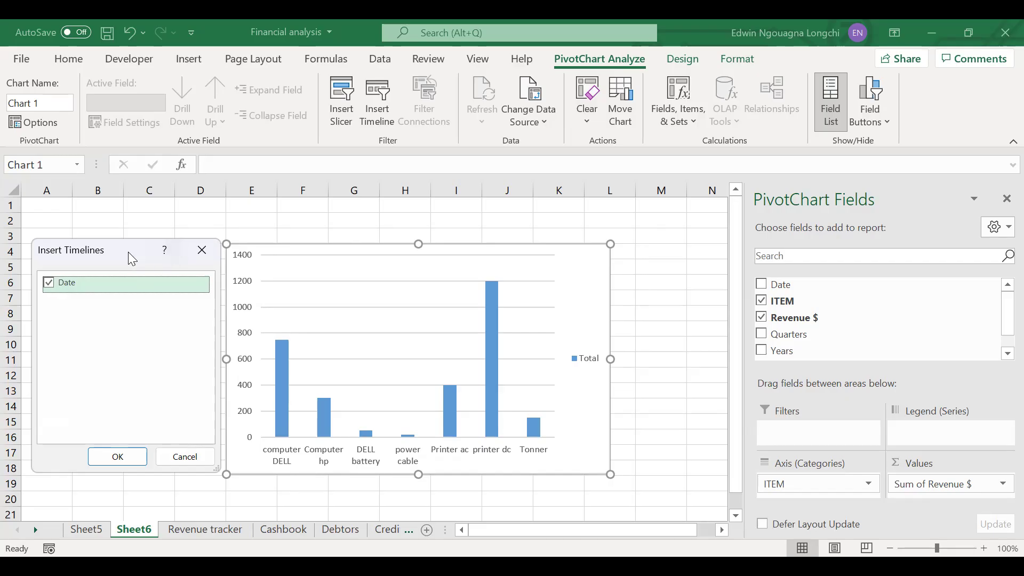
{"action": "key", "text": "Return"}
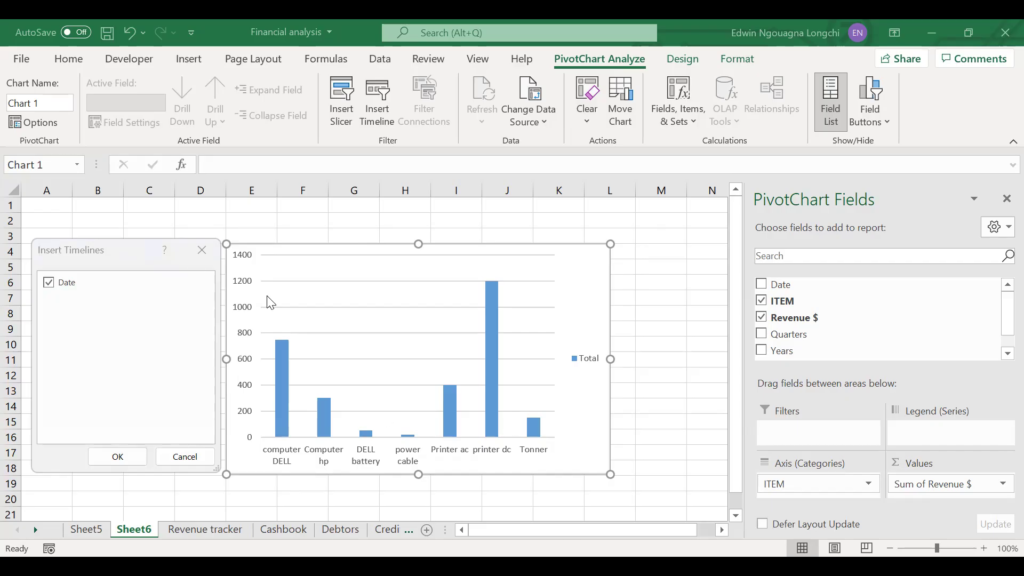
{"action": "left_click", "coordinate": [197, 273]}
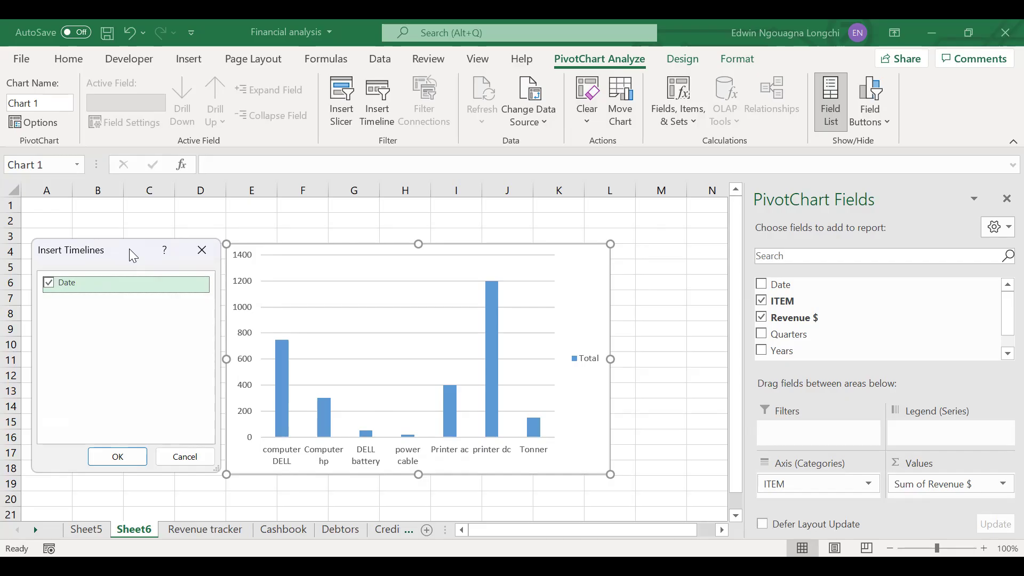
- Insert the timeline with the Date field chosen and place it to the right of the PivotChart
{"action": "left_click", "coordinate": [50, 282]}
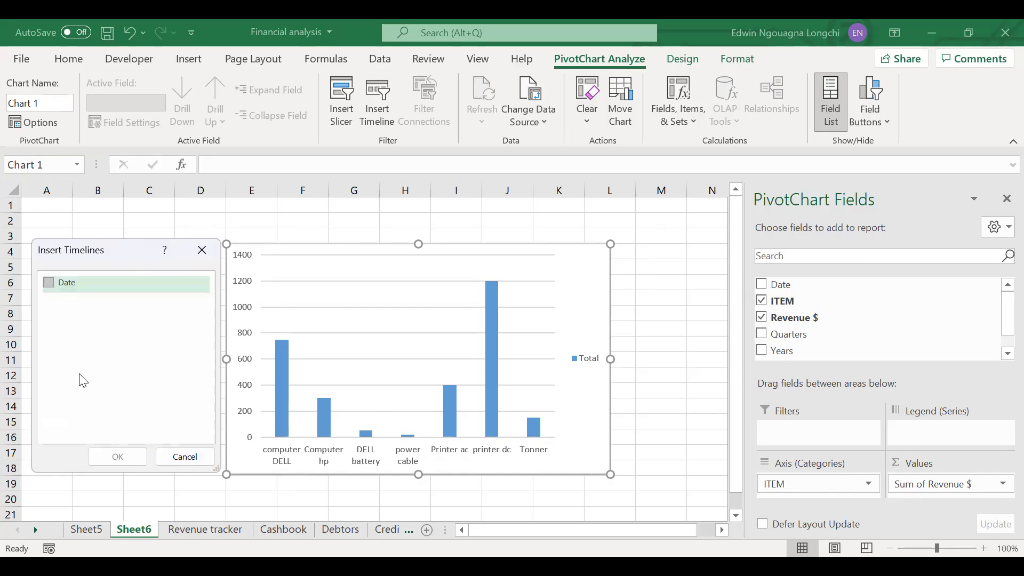
{"action": "left_click", "coordinate": [49, 284]}
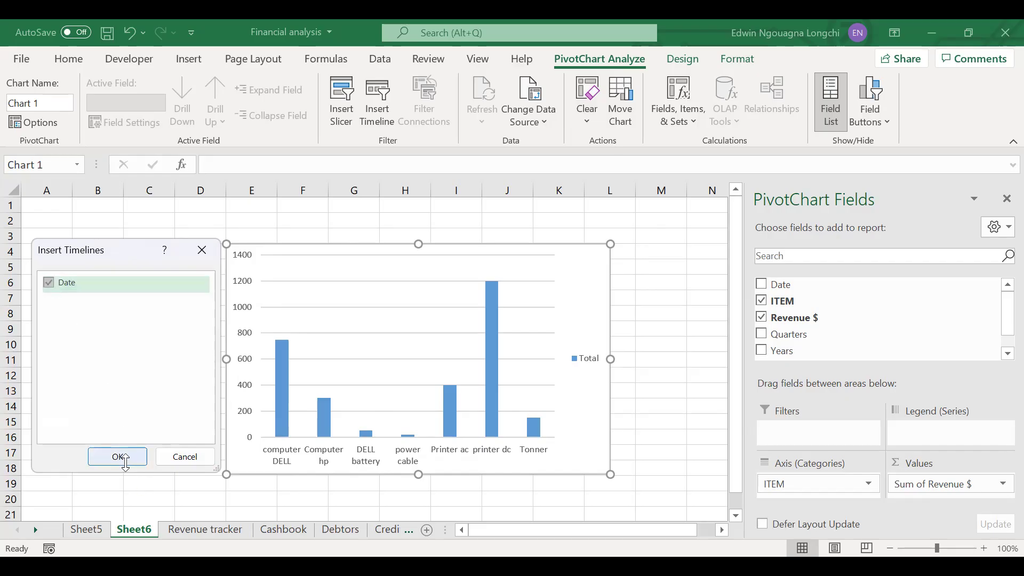
{"action": "left_click", "coordinate": [119, 457]}
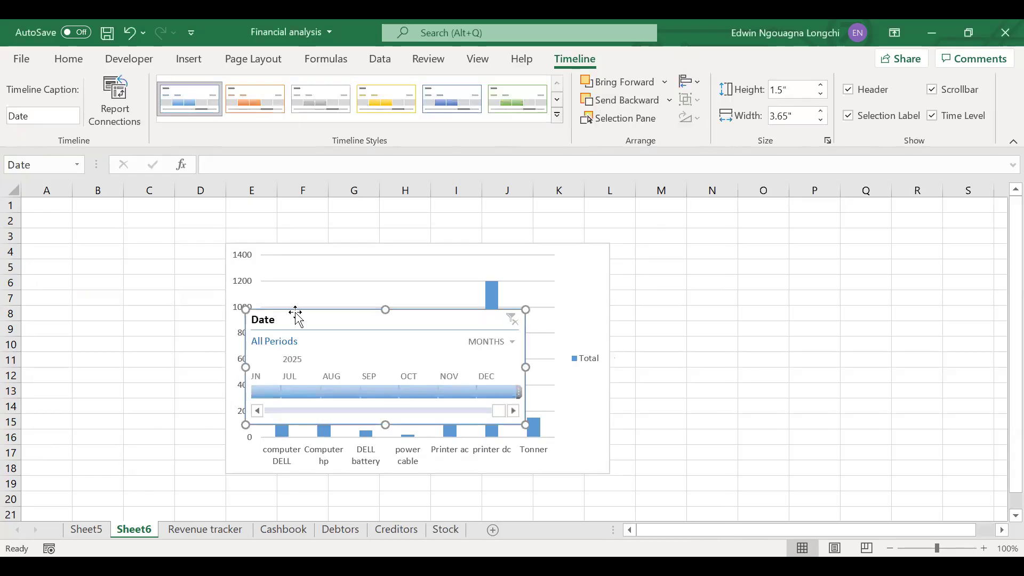
{"action": "left_click_drag", "start_coordinate": [316, 315], "coordinate": [696, 253]}
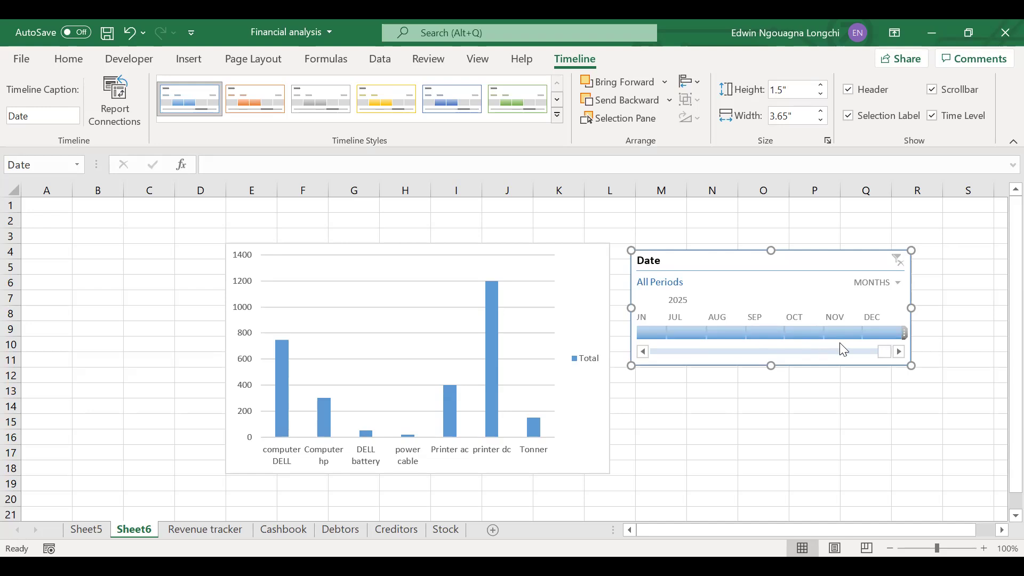
- Filter the PivotChart with the Date timeline to June 2025, July 2025 and August 2025 in turn
{"action": "left_click", "coordinate": [661, 331]}
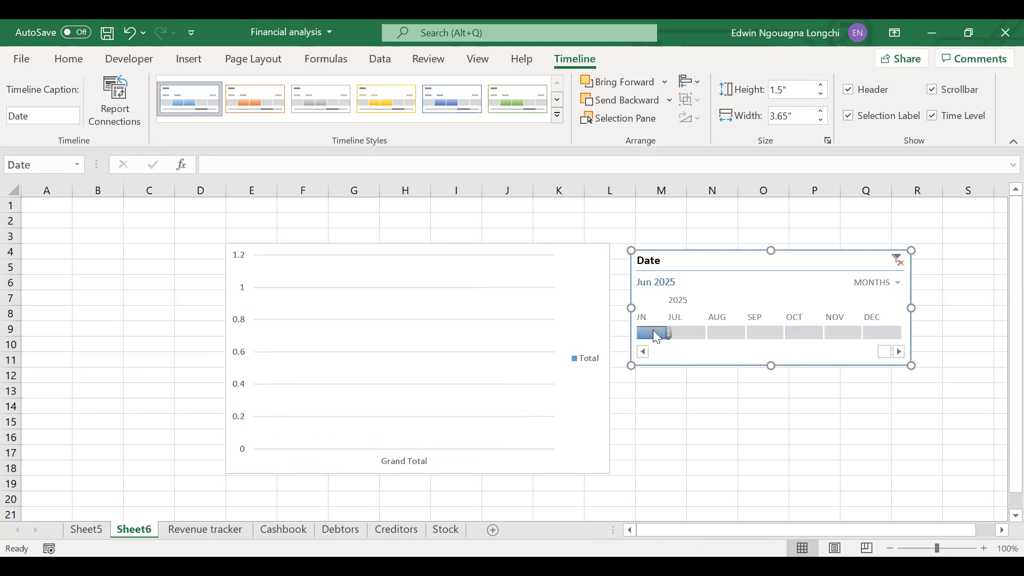
{"action": "left_click", "coordinate": [644, 352]}
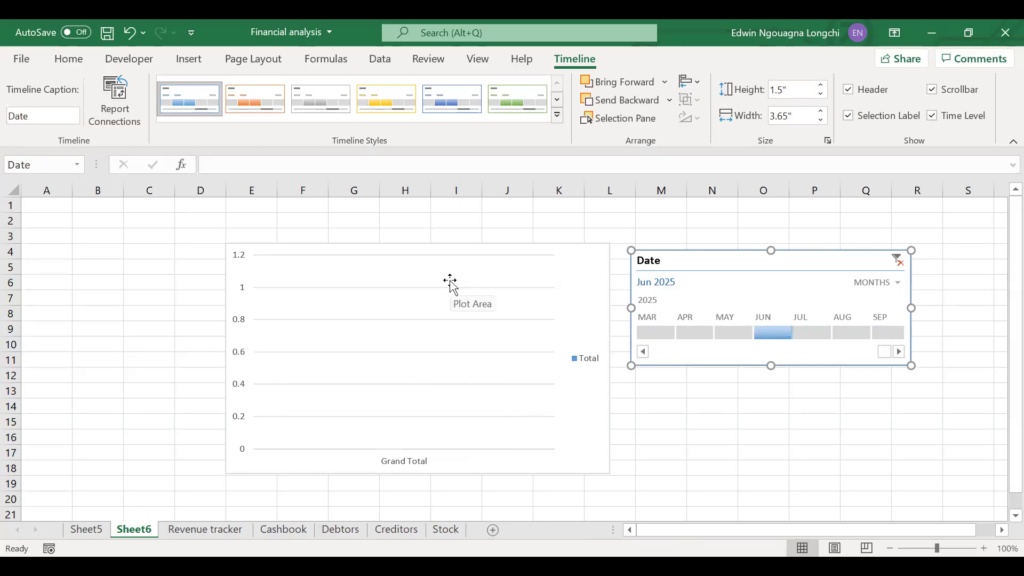
{"action": "left_click", "coordinate": [810, 333]}
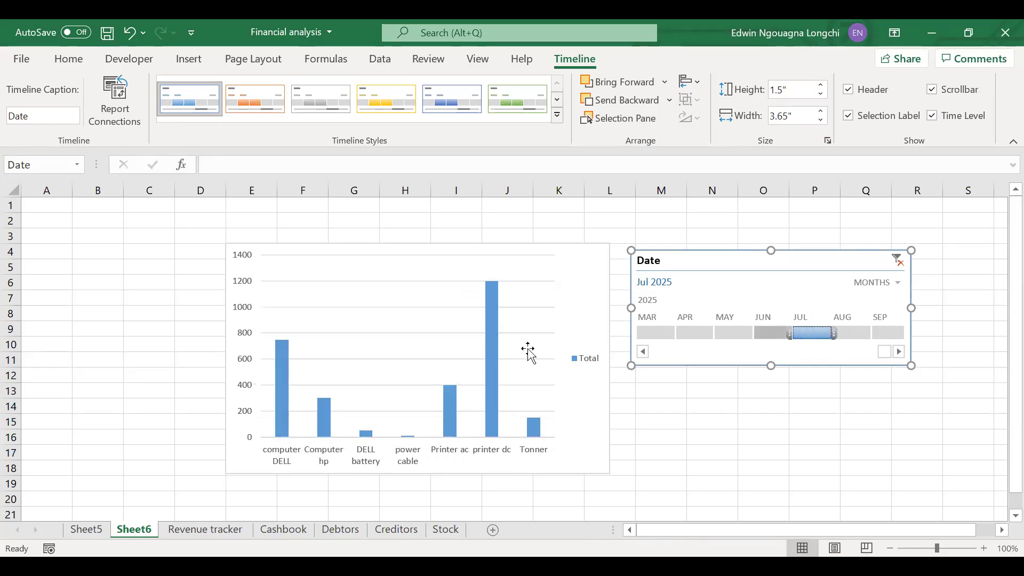
{"action": "mouse_move", "coordinate": [491, 302]}
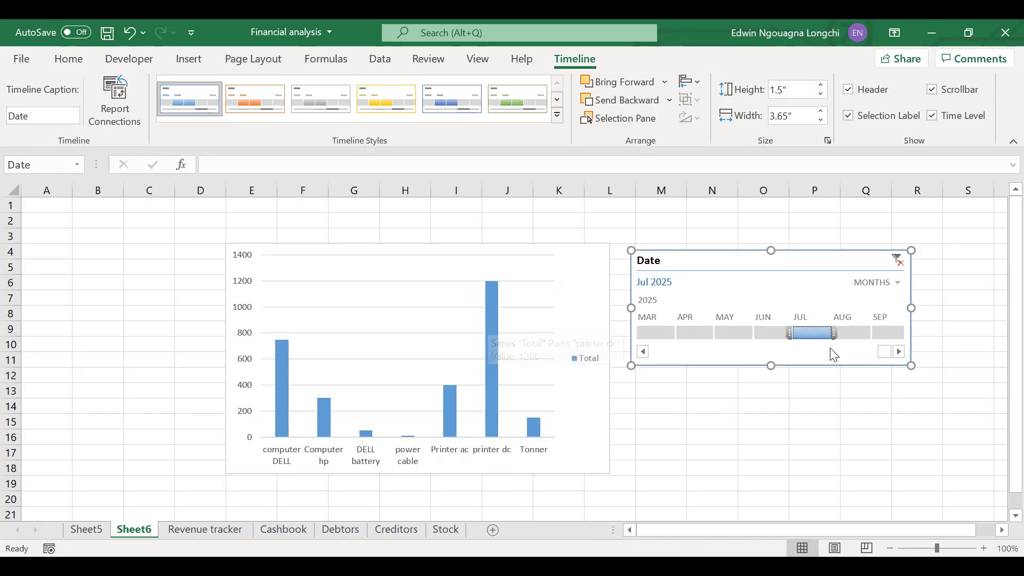
{"action": "left_click", "coordinate": [854, 334]}
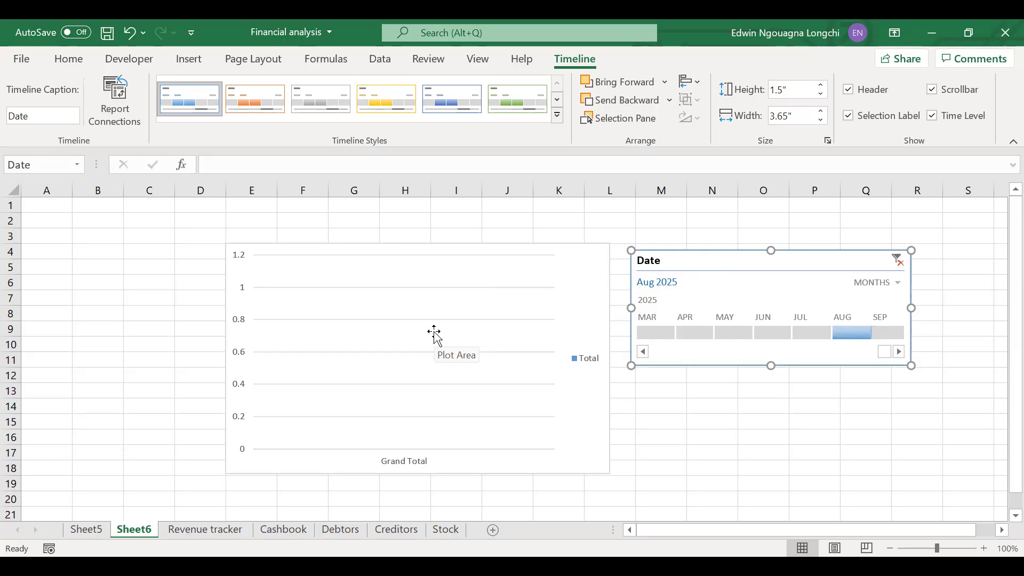
- View the Revenue tracker entries, then switch to the Cashbook sheet and slightly widen its Balance column
{"action": "left_click", "coordinate": [224, 531]}
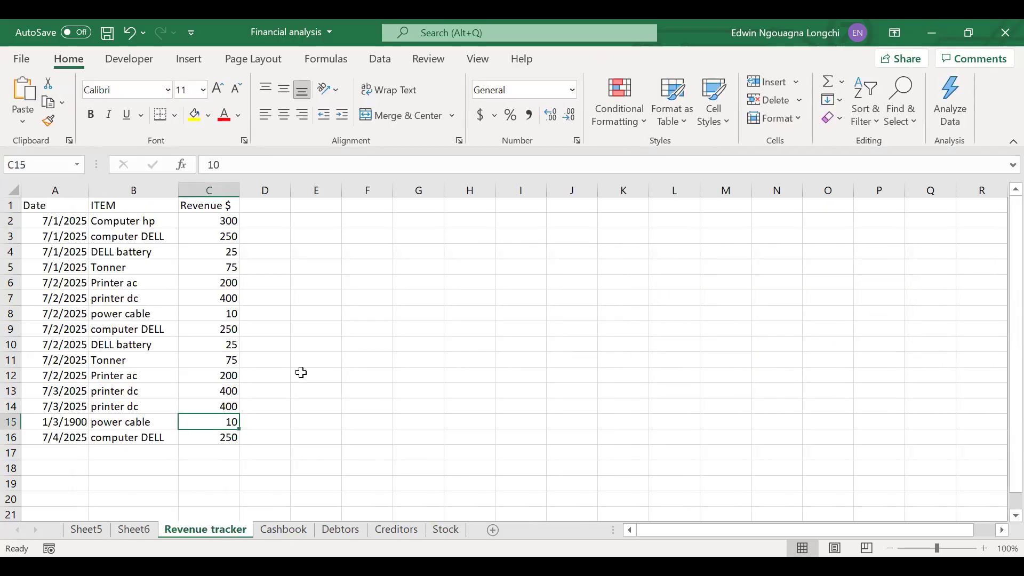
{"action": "left_click", "coordinate": [209, 316]}
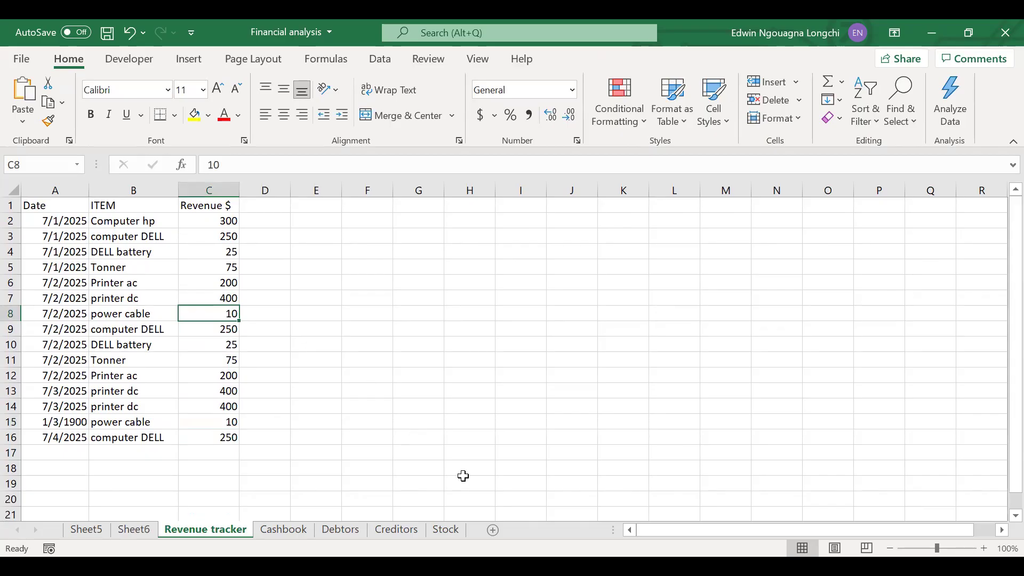
{"action": "left_click", "coordinate": [289, 530]}
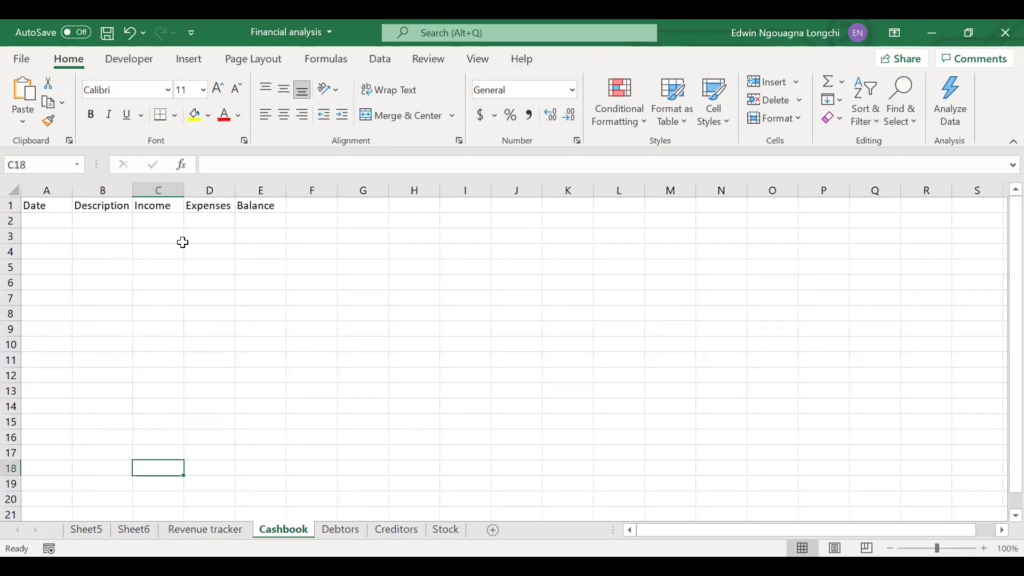
{"action": "left_click", "coordinate": [62, 221]}
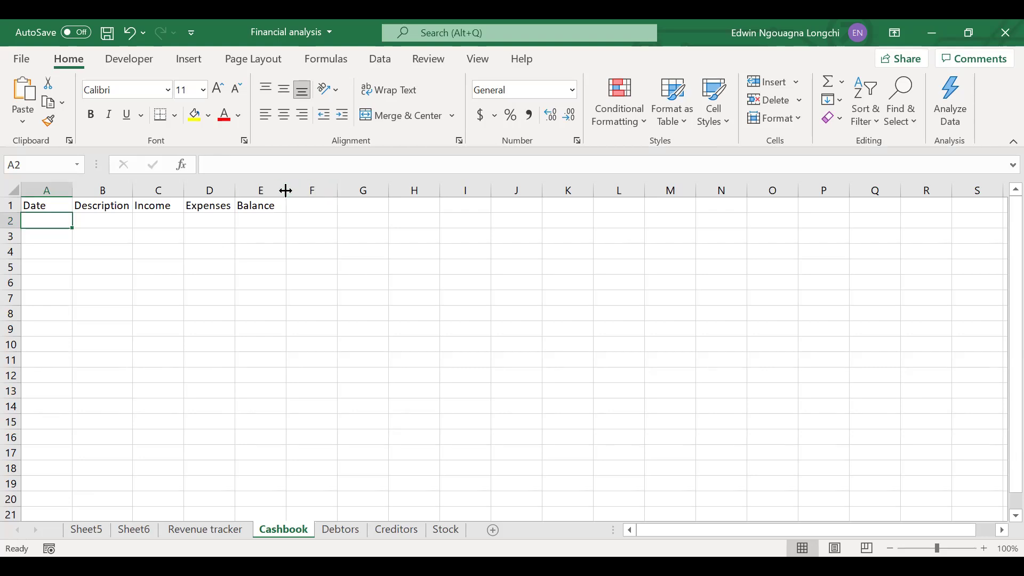
{"action": "left_click_drag", "start_coordinate": [287, 191], "coordinate": [301, 200]}
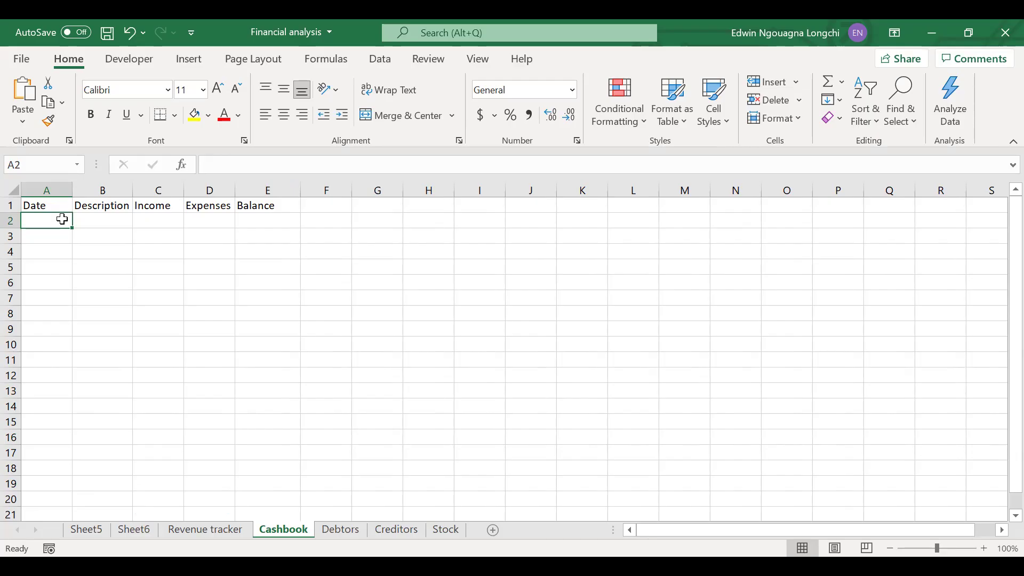
- Enter the date 7/1/2025 and the description PRINTER in row 2 of the Cashbook
{"action": "type", "text": "7"}
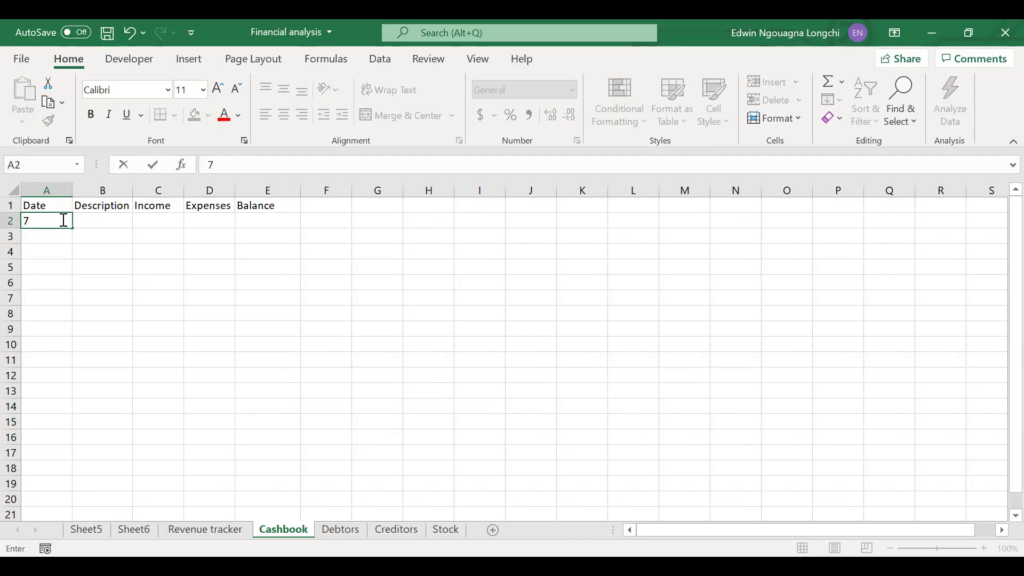
{"action": "type", "text": "/1/2025"}
{"action": "key", "text": "Tab"}
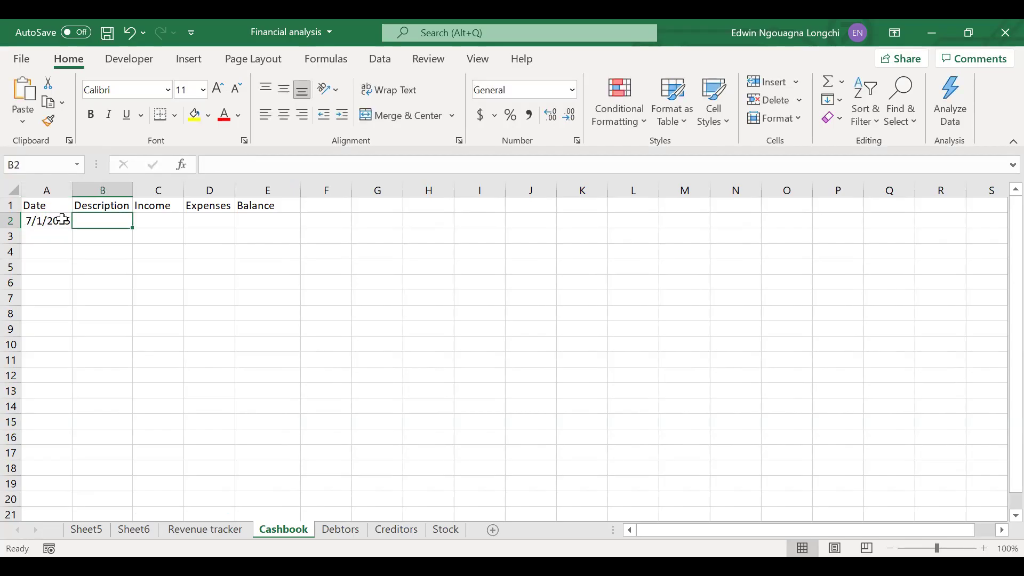
{"action": "type", "text": "O"}
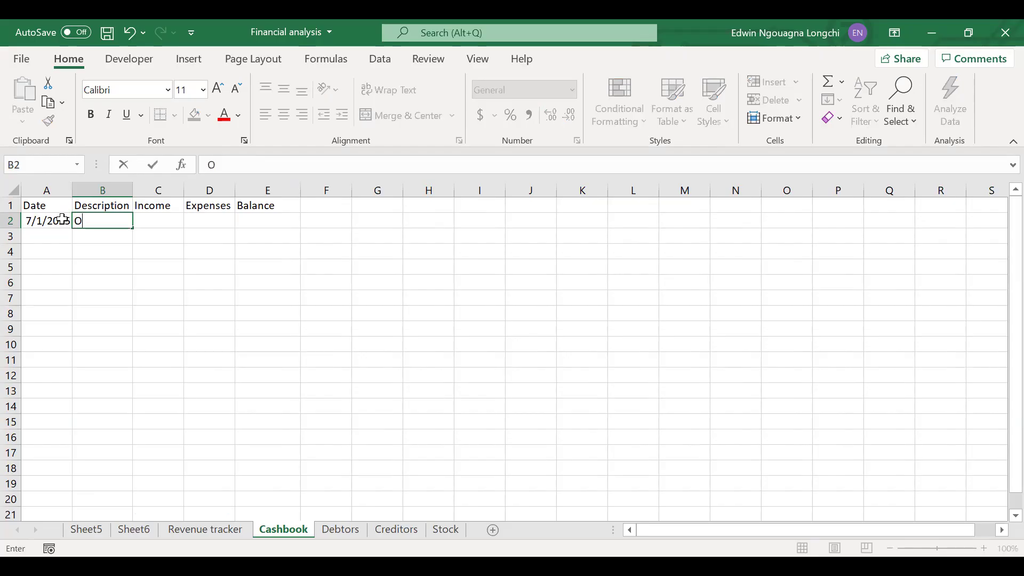
{"action": "key", "text": "BackSpace"}
{"action": "type", "text": "PRINTER"}
{"action": "key", "text": "Tab"}
- Record an income of 500 and a balance of 500 for the PRINTER entry, leaving its expenses empty
{"action": "type", "text": "5"}
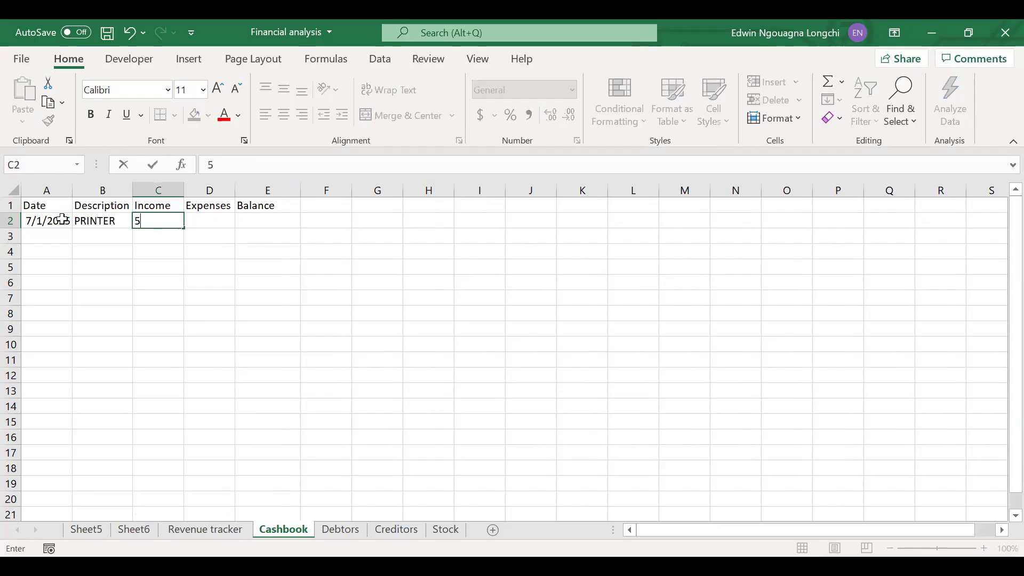
{"action": "type", "text": "00"}
{"action": "key", "text": "Tab"}
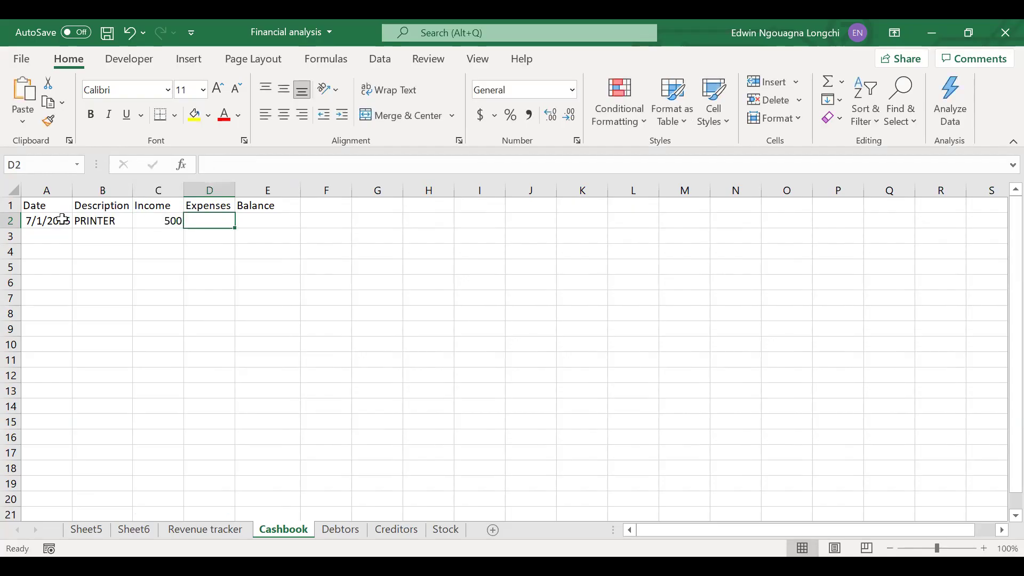
{"action": "key", "text": "Tab"}
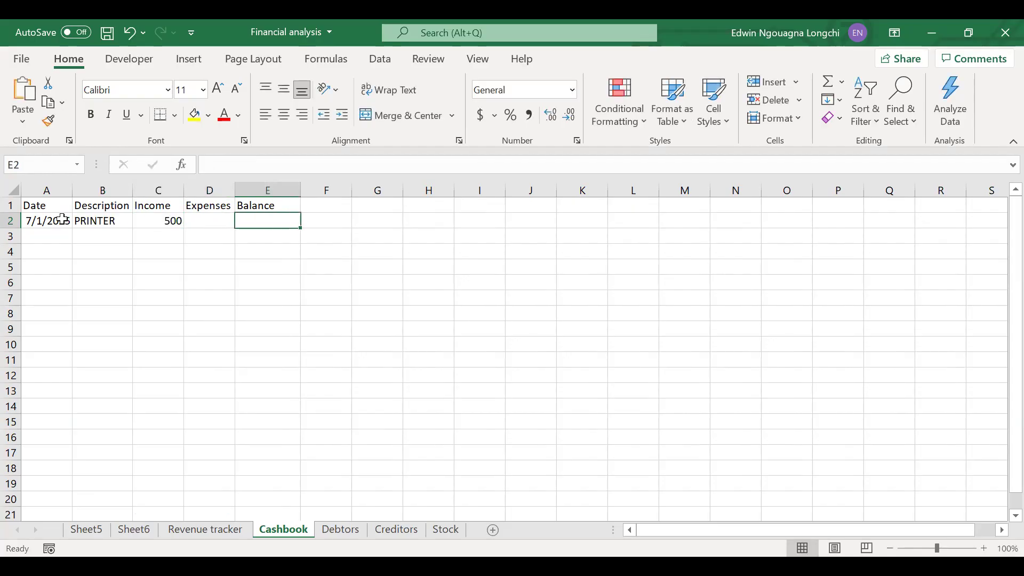
{"action": "type", "text": "50"}
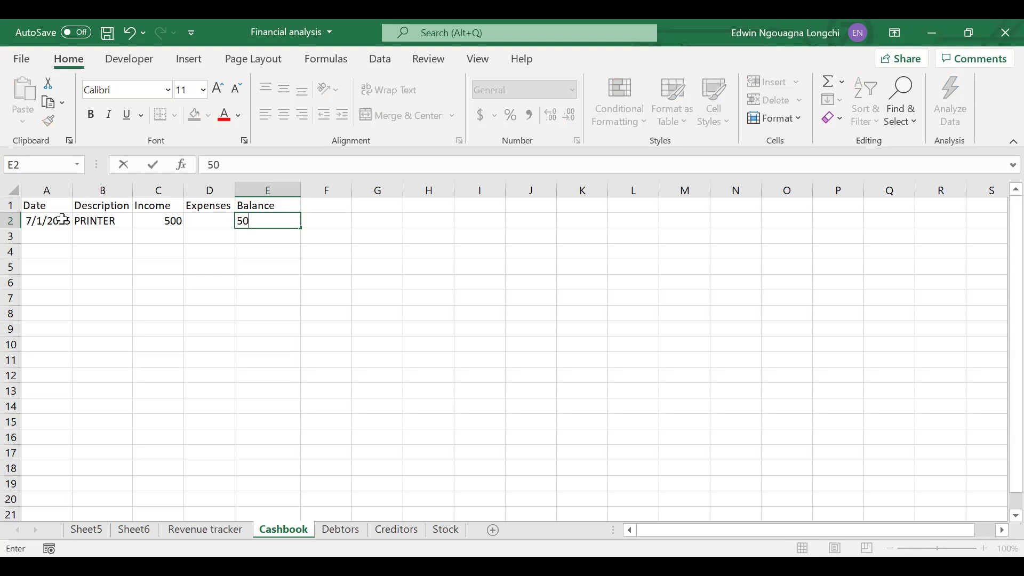
{"action": "type", "text": "0"}
{"action": "key", "text": "Return"}
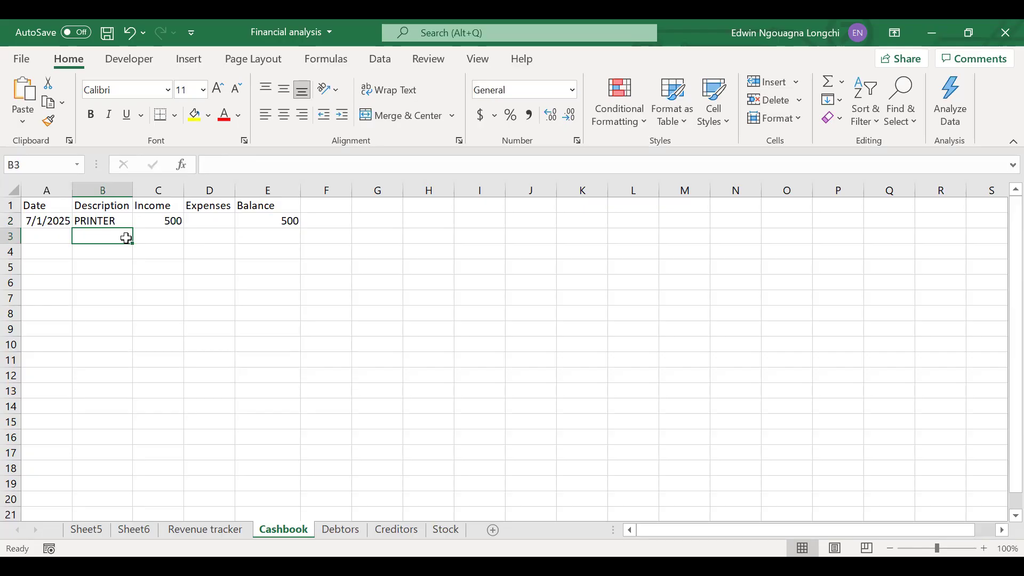
- Enter the description TONNERS in row 3 of the Cashbook and record an expense of 1000, leaving its income empty
{"action": "type", "text": "TO"}
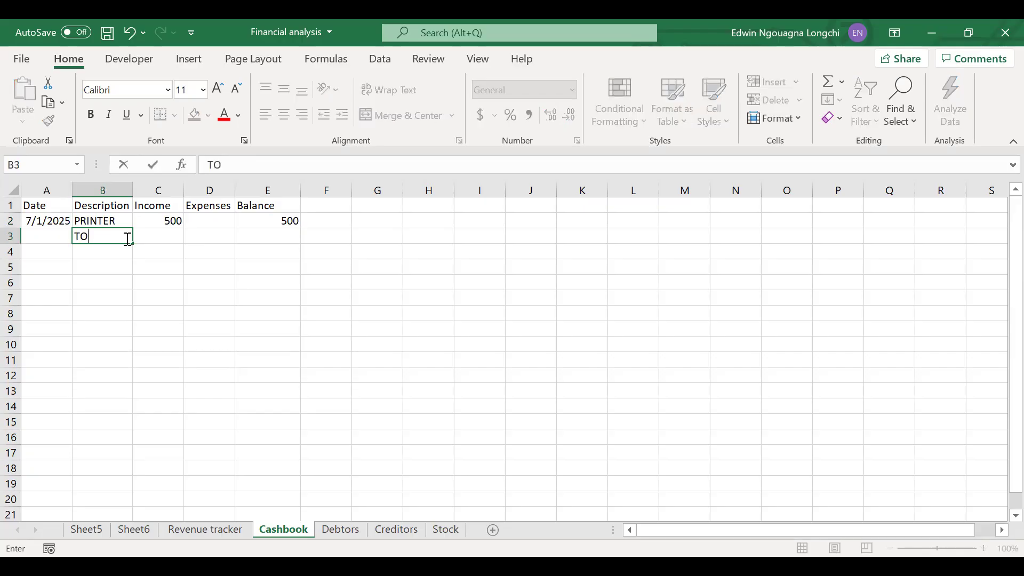
{"action": "type", "text": "NNERS"}
{"action": "key", "text": "Tab"}
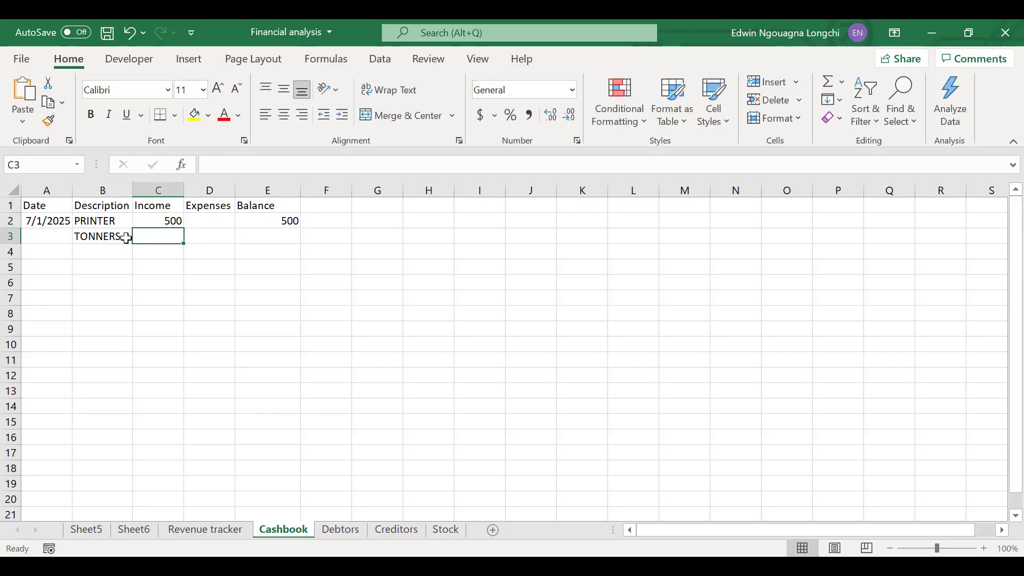
{"action": "key", "text": "Tab"}
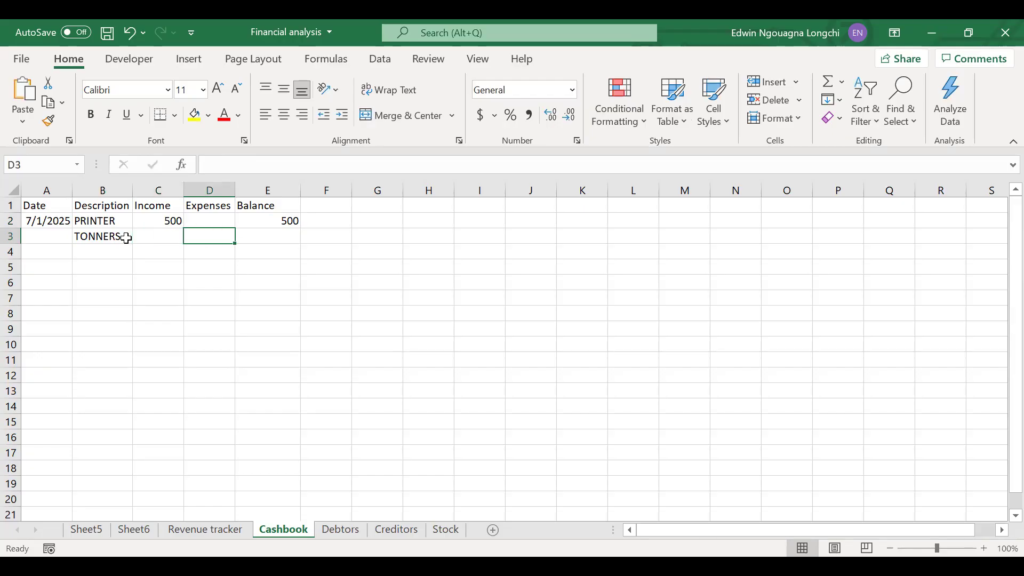
{"action": "type", "text": "10"}
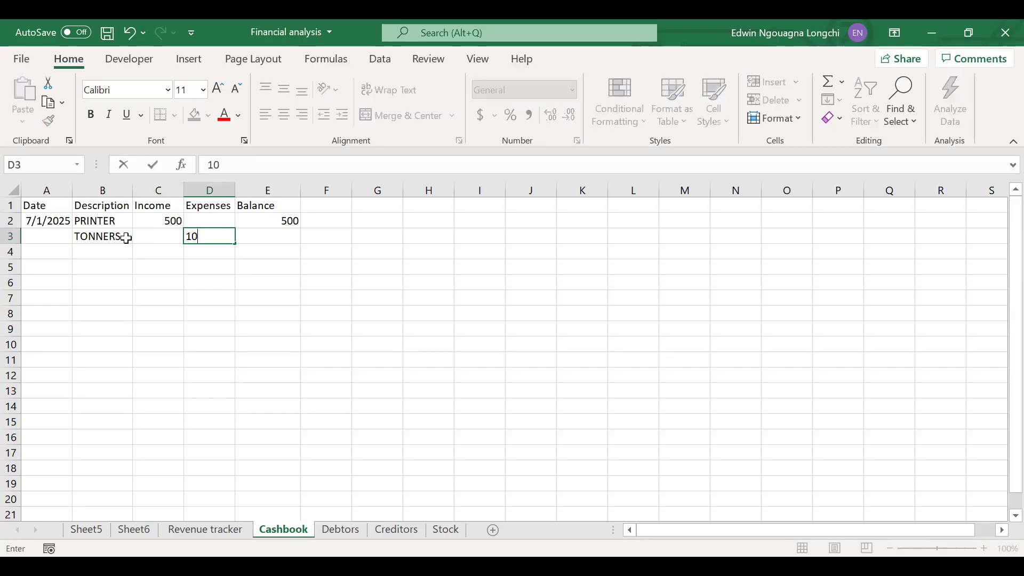
{"action": "type", "text": "00"}
{"action": "key", "text": "Tab"}
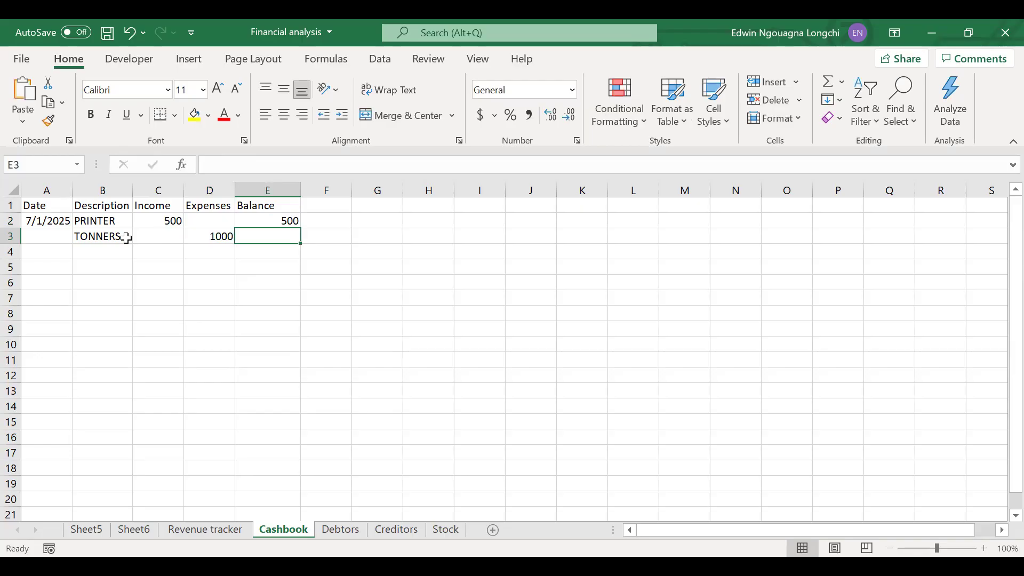
- Calculate the TONNERS balance in E3 with the formula =E2-D3
{"action": "type", "text": "="}
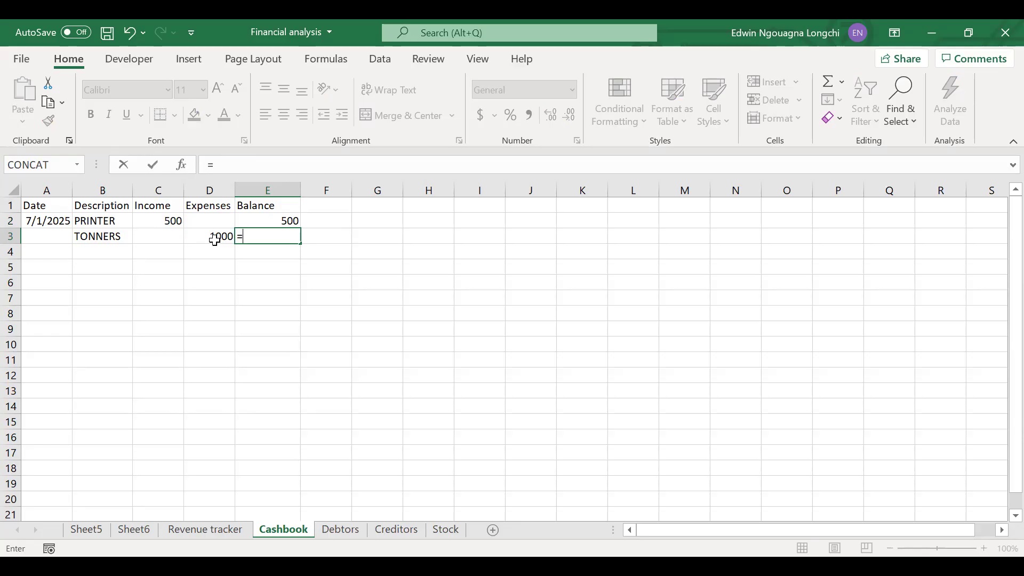
{"action": "left_click", "coordinate": [256, 219]}
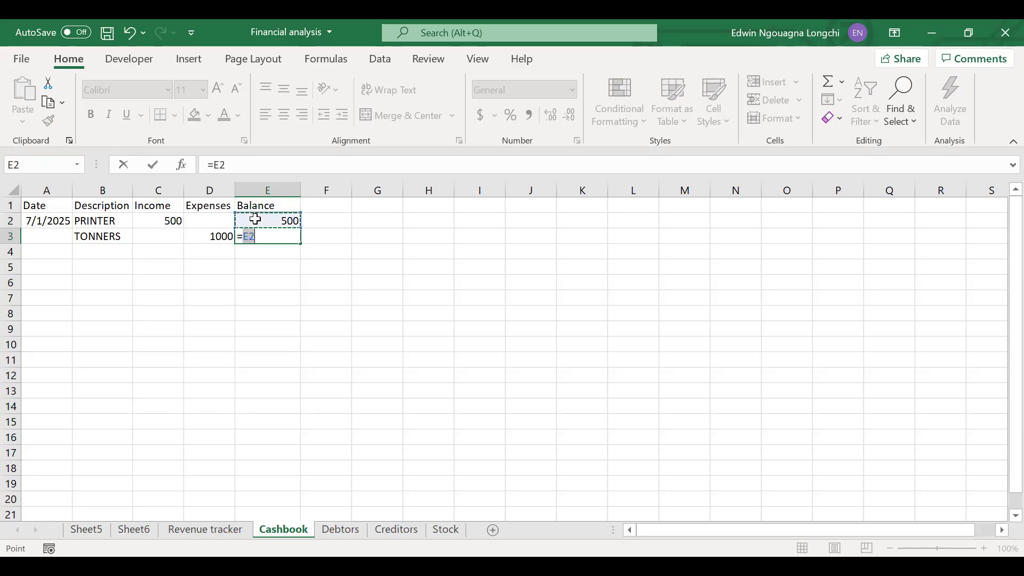
{"action": "type", "text": "-"}
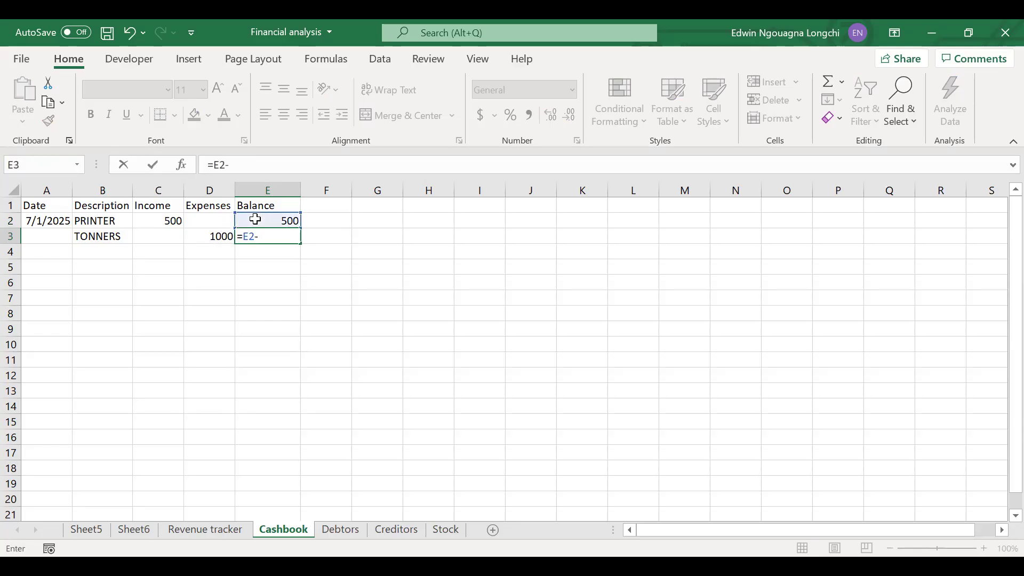
{"action": "left_click", "coordinate": [213, 238]}
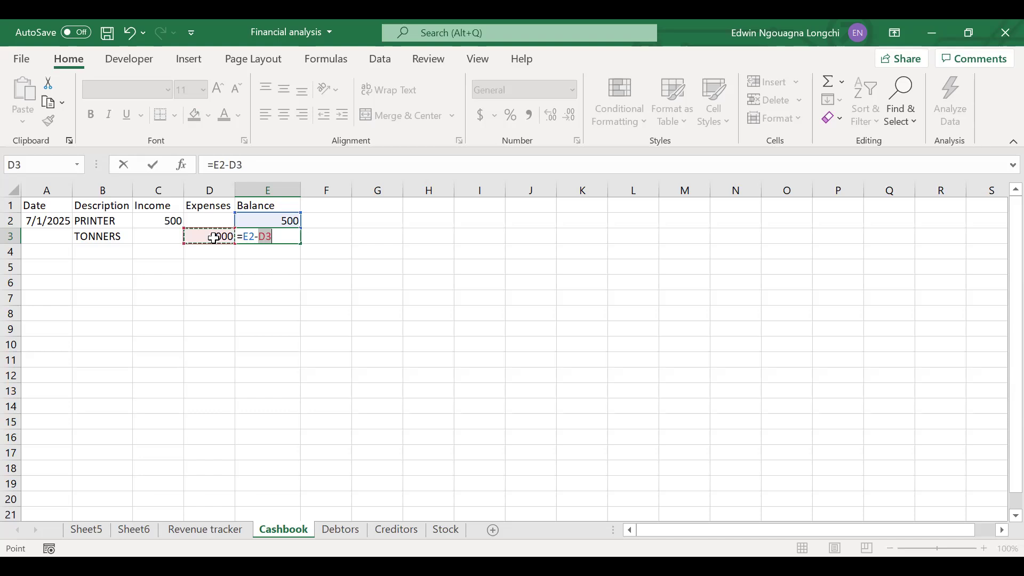
{"action": "key", "text": "Return"}
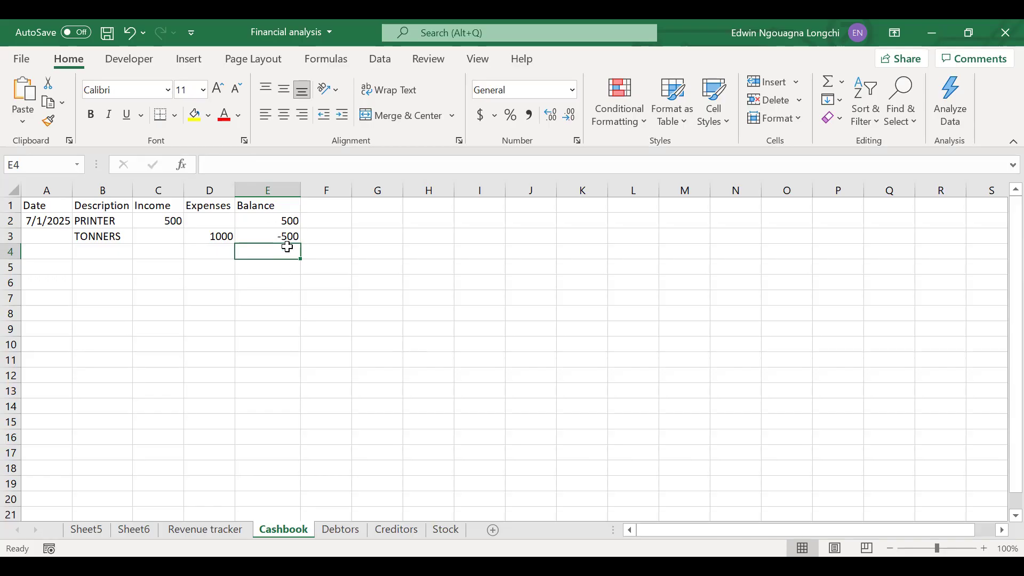
- Enter the date 7/2/2025 and the description UPS in row 4 of the Cashbook
{"action": "left_click", "coordinate": [49, 250]}
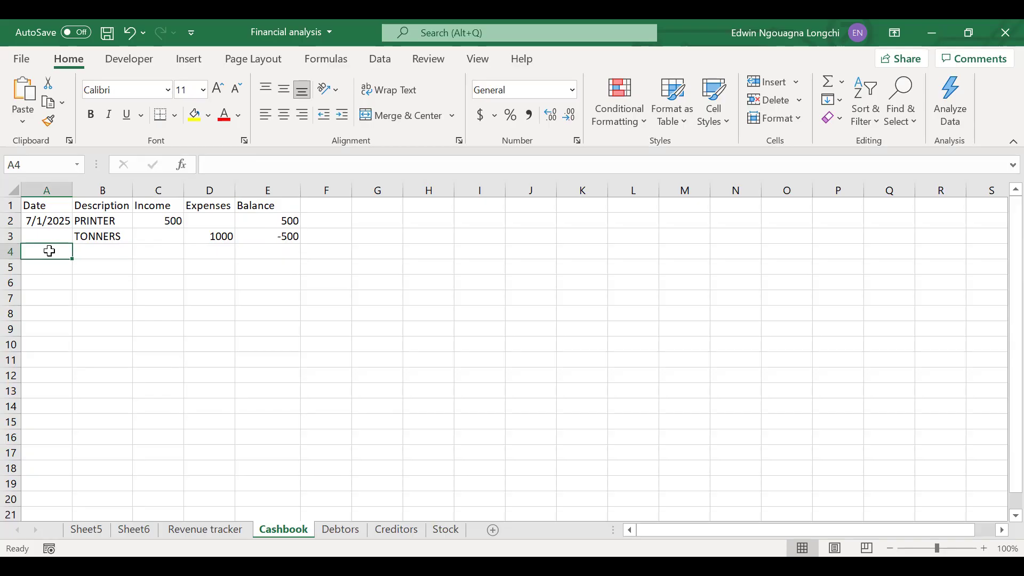
{"action": "type", "text": "7"}
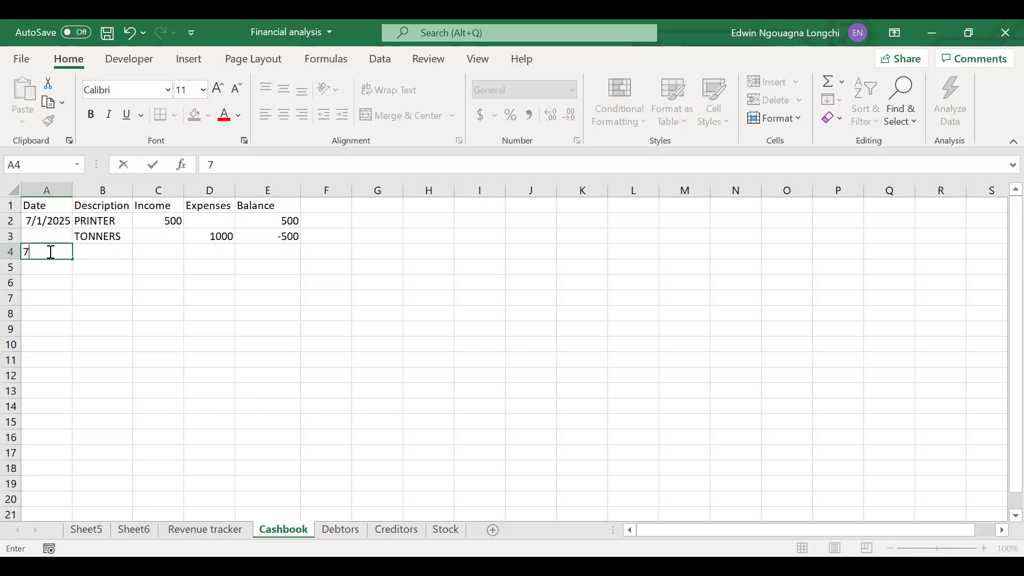
{"action": "type", "text": "/2/2025"}
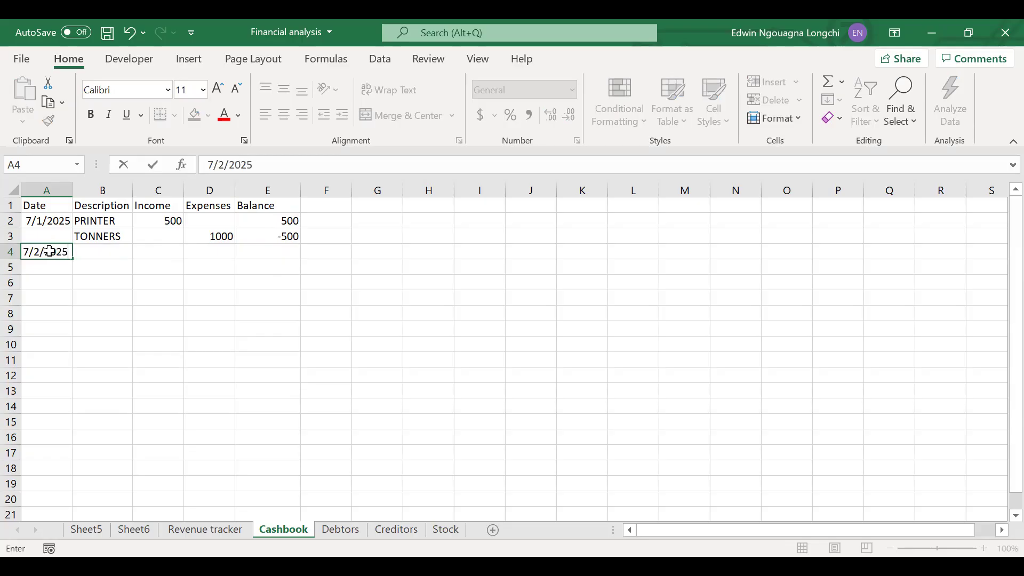
{"action": "key", "text": "Tab"}
{"action": "type", "text": "U"}
{"action": "type", "text": "O"}
{"action": "key", "text": "BackSpace"}
{"action": "type", "text": "PS"}
{"action": "key", "text": "Tab"}
- Record an expense of 600 for the UPS entry and calculate its balance in E4 with =E3-D4
{"action": "key", "text": "Tab"}
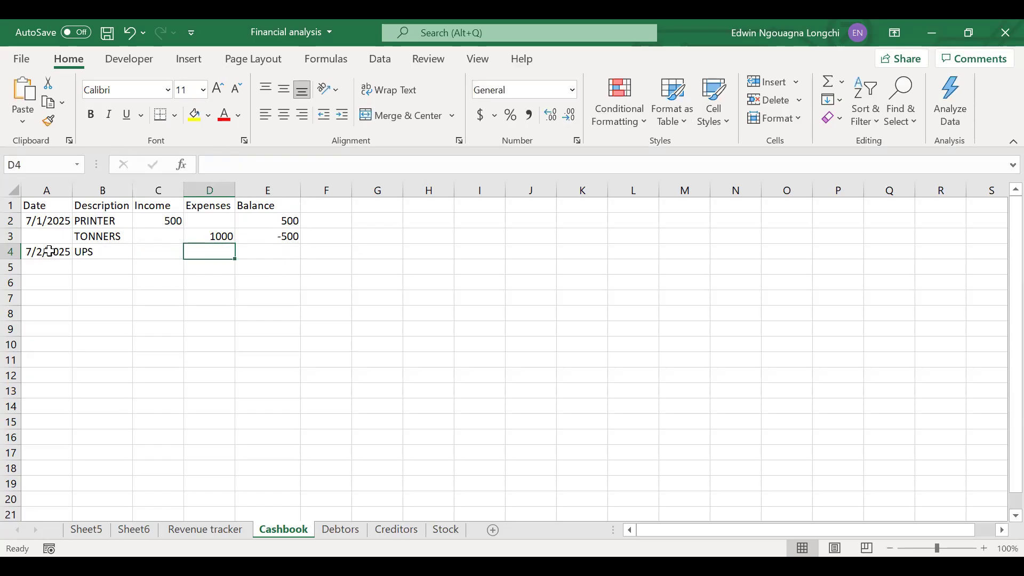
{"action": "type", "text": "600"}
{"action": "key", "text": "Tab"}
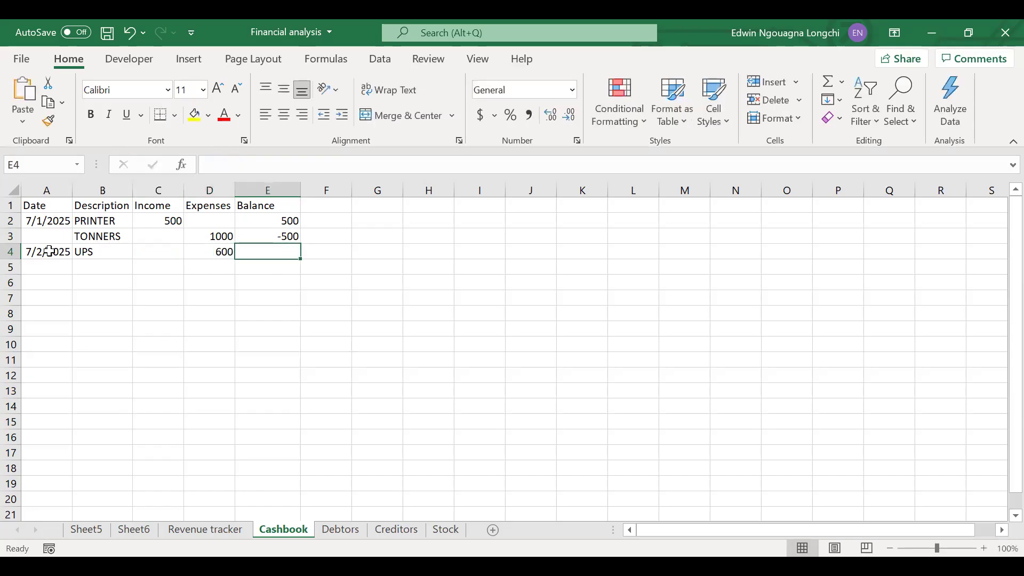
{"action": "type", "text": "="}
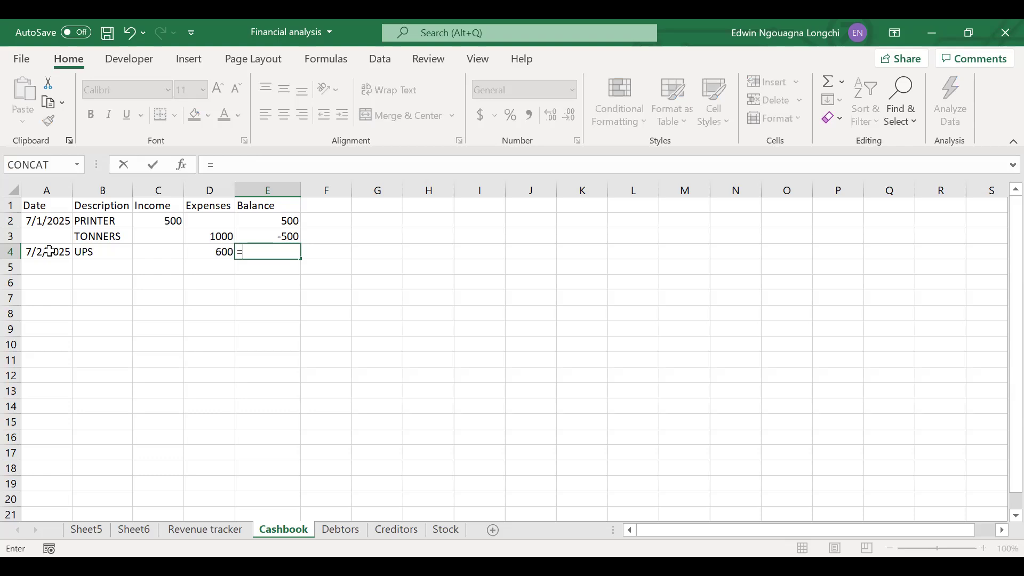
{"action": "left_click", "coordinate": [266, 237]}
{"action": "type", "text": "-"}
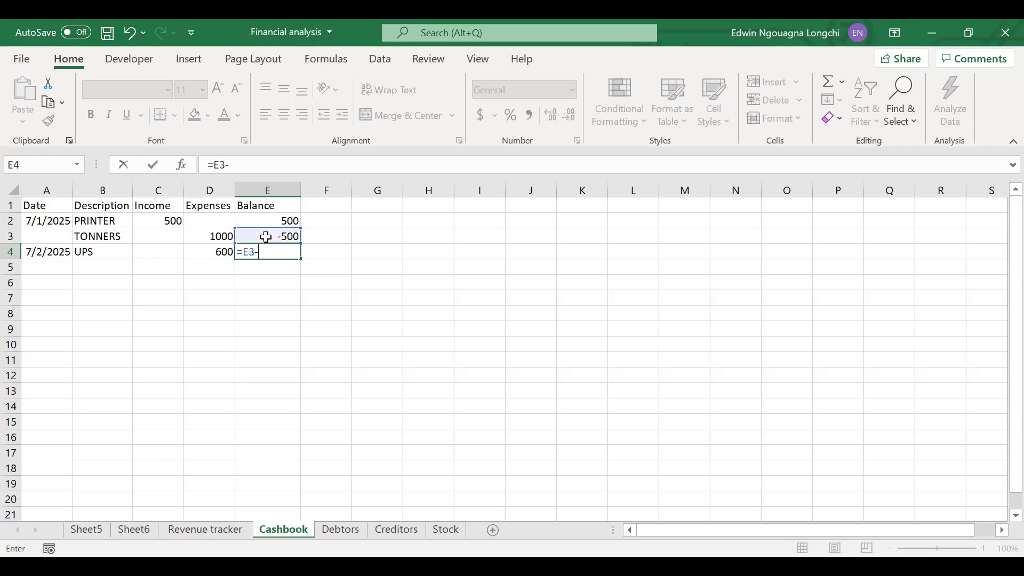
{"action": "left_click", "coordinate": [215, 254]}
{"action": "key", "text": "Return"}
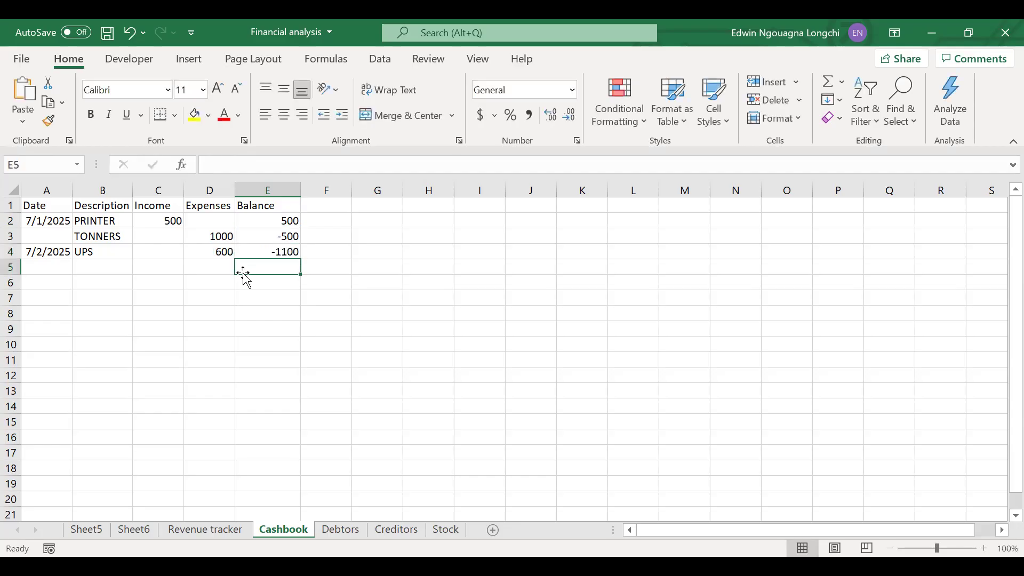
- Replace the UPS expense with an income of 6000 and clear the balance formula in E4
{"action": "left_click", "coordinate": [222, 254]}
{"action": "key", "text": "Delete"}
{"action": "key", "text": "Left"}
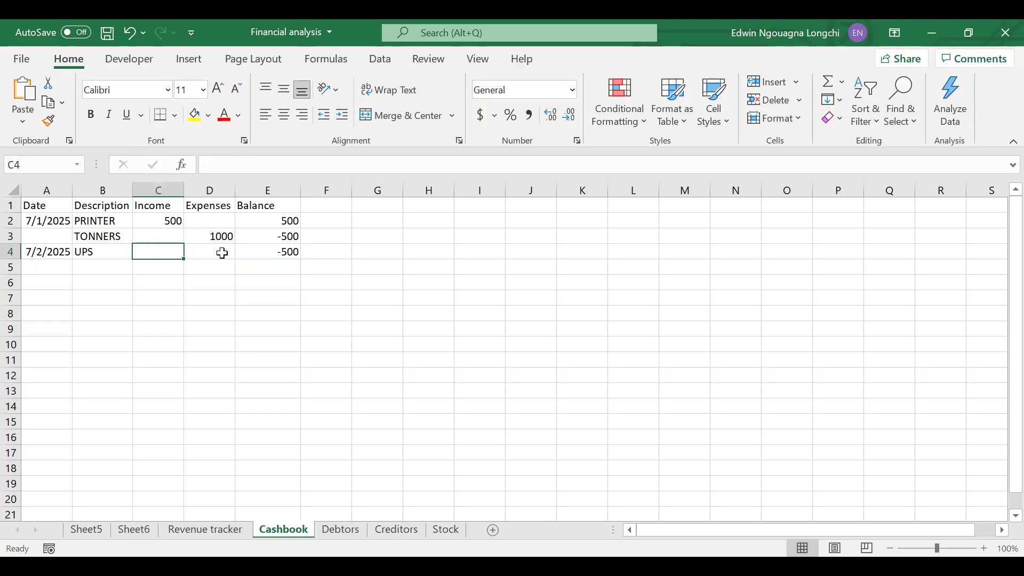
{"action": "type", "text": "60"}
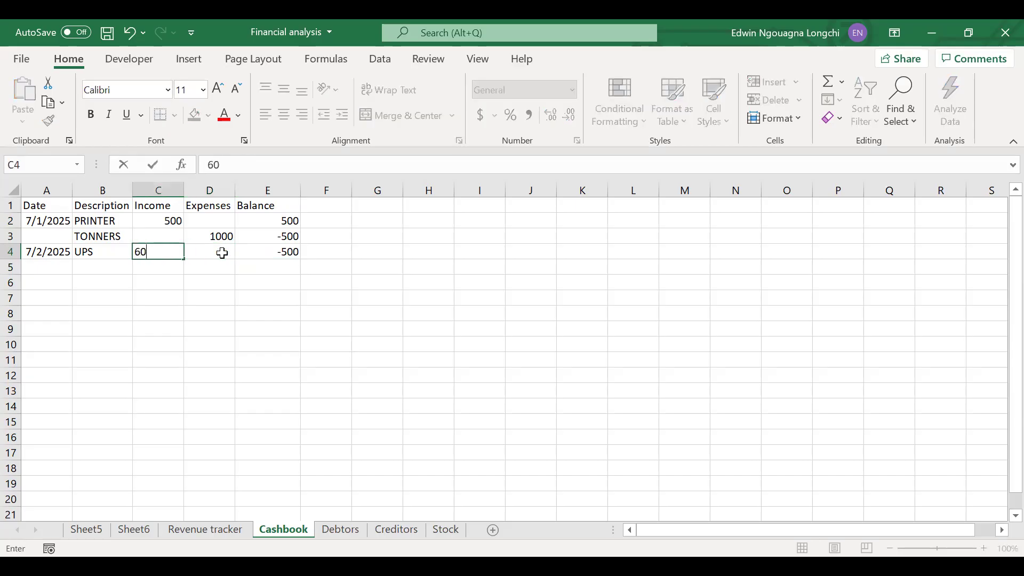
{"action": "type", "text": "00"}
{"action": "left_click", "coordinate": [260, 252]}
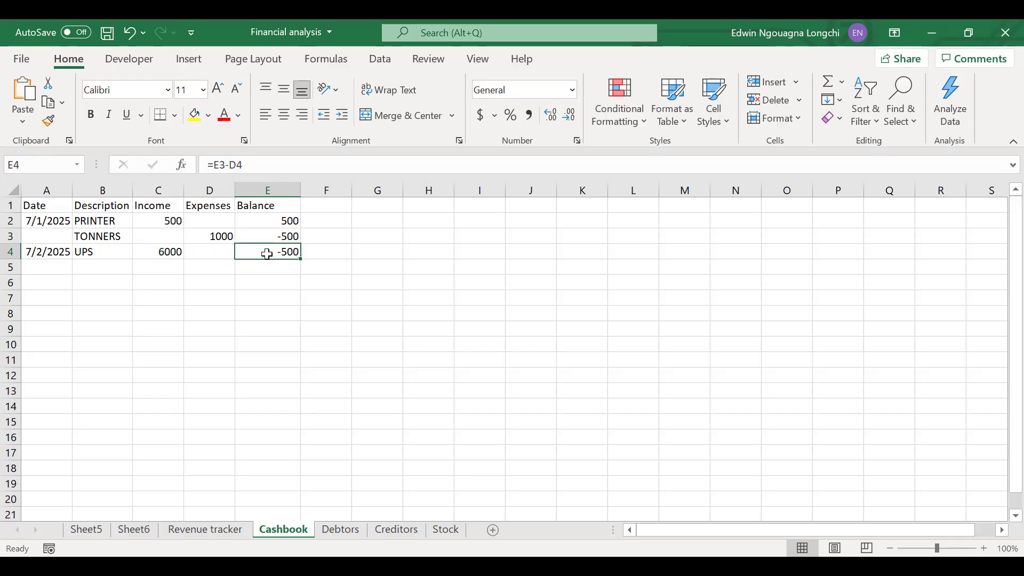
{"action": "key", "text": "Delete"}
{"action": "left_click", "coordinate": [281, 237]}
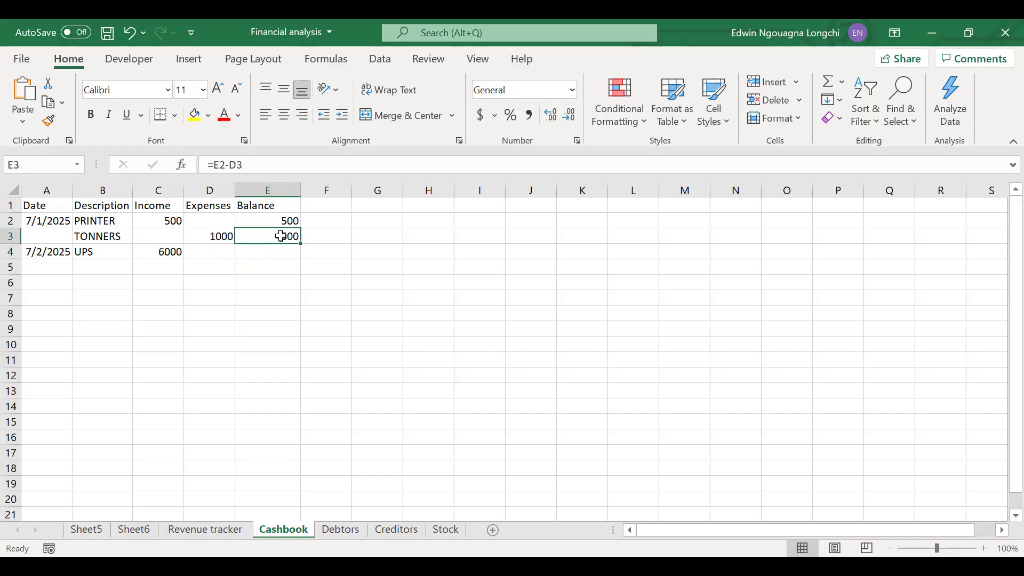
{"action": "left_click", "coordinate": [286, 253]}
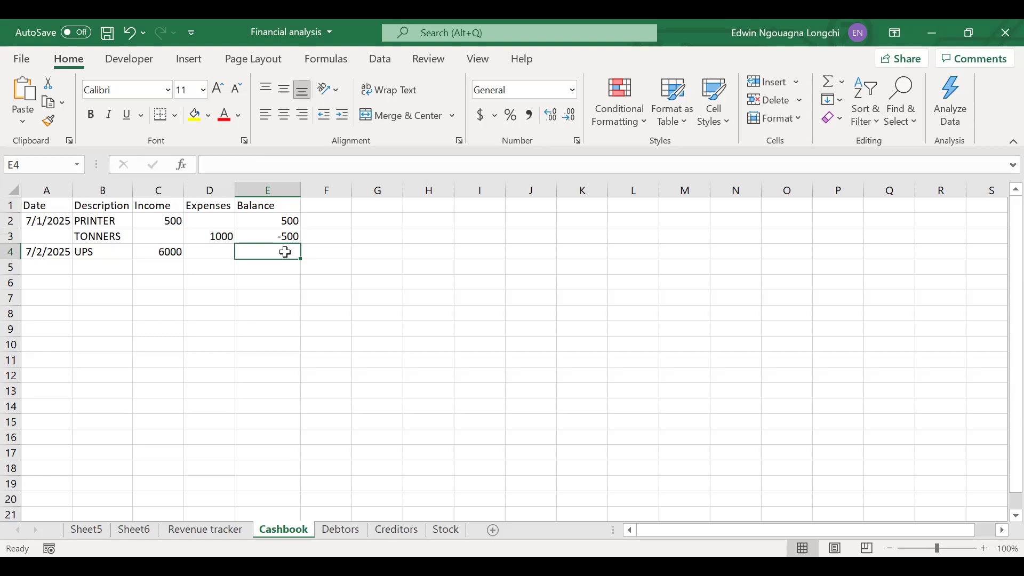
{"action": "type", "text": "="}
{"action": "left_click", "coordinate": [270, 235]}
{"action": "type", "text": "+"}
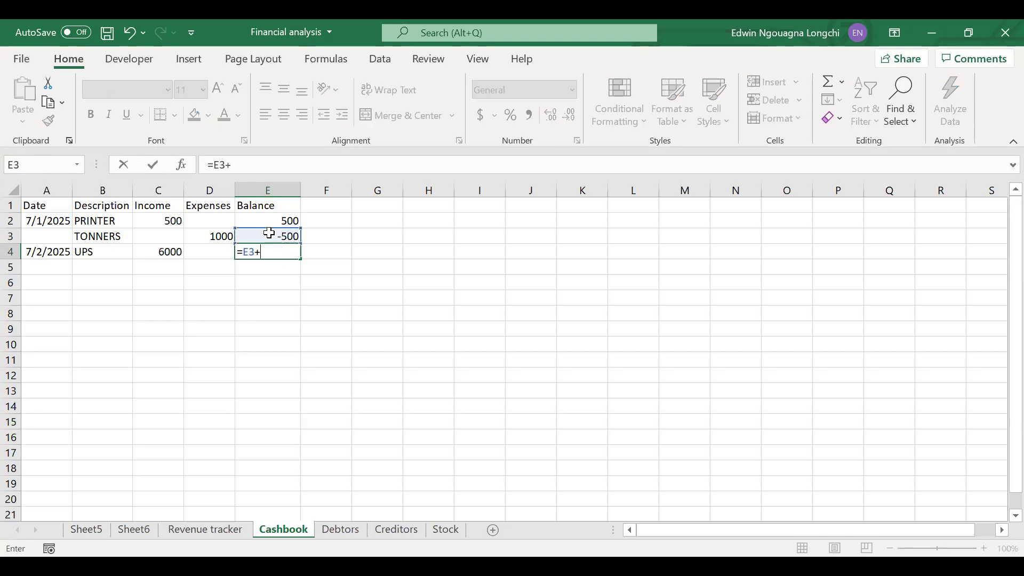
{"action": "key", "text": "BackSpace"}
{"action": "key", "text": "Escape"}
{"action": "left_click", "coordinate": [312, 235]}
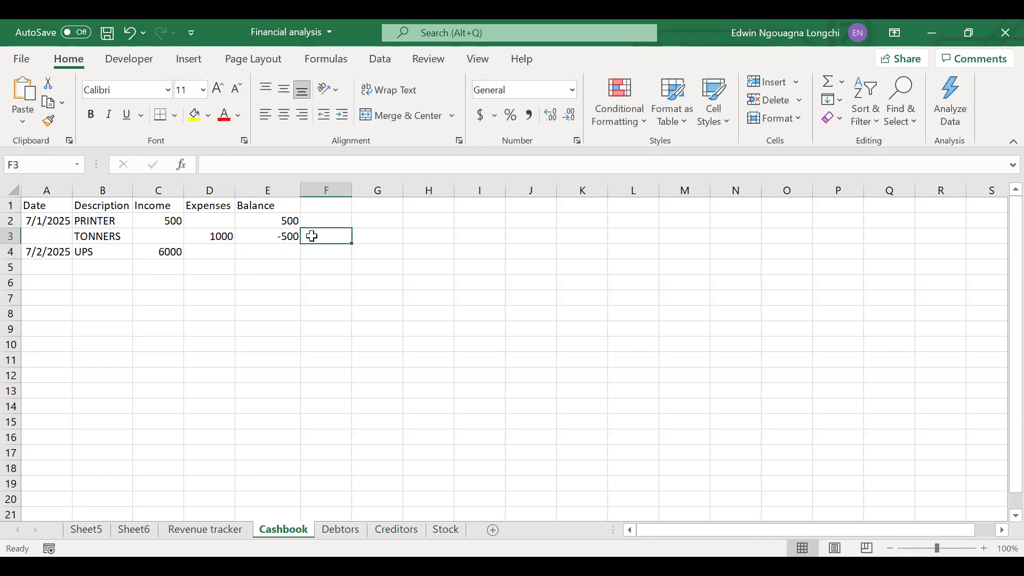
- Clear the TONNERS balance in E3 and try to put a minus sign before its expense of 1000
{"action": "left_click", "coordinate": [288, 235]}
{"action": "key", "text": "Delete"}
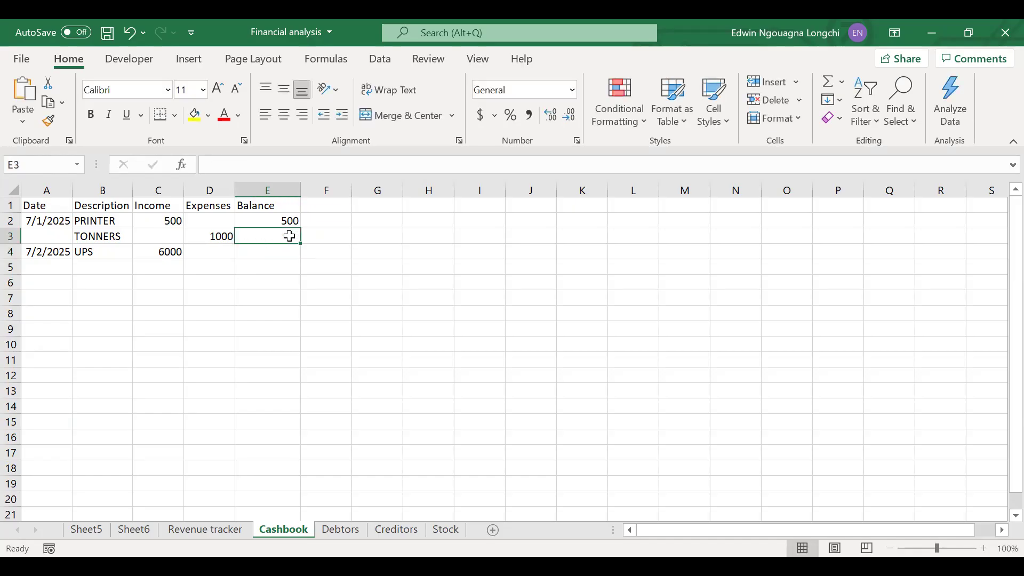
{"action": "left_click", "coordinate": [207, 235]}
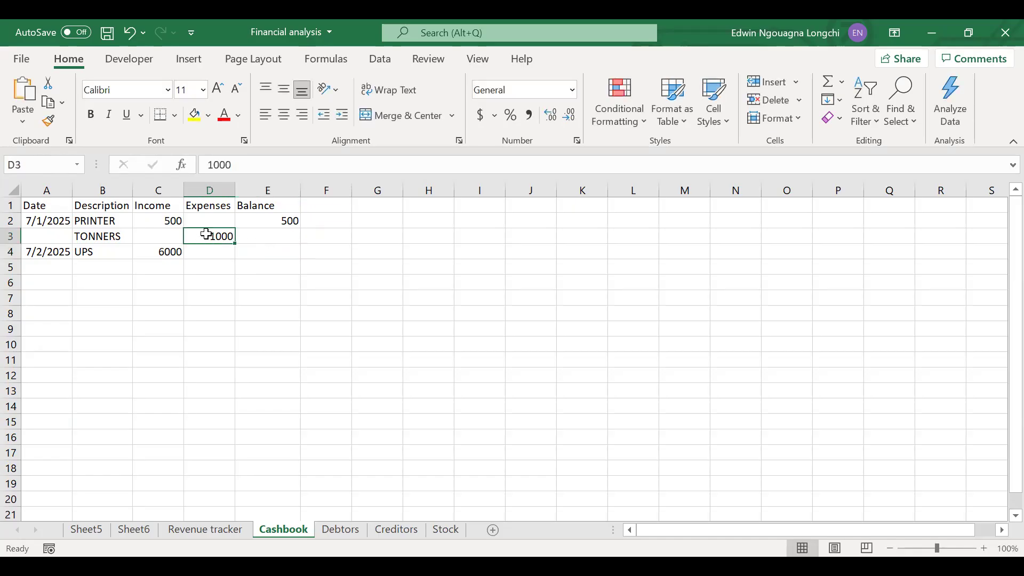
{"action": "double_click", "coordinate": [207, 235]}
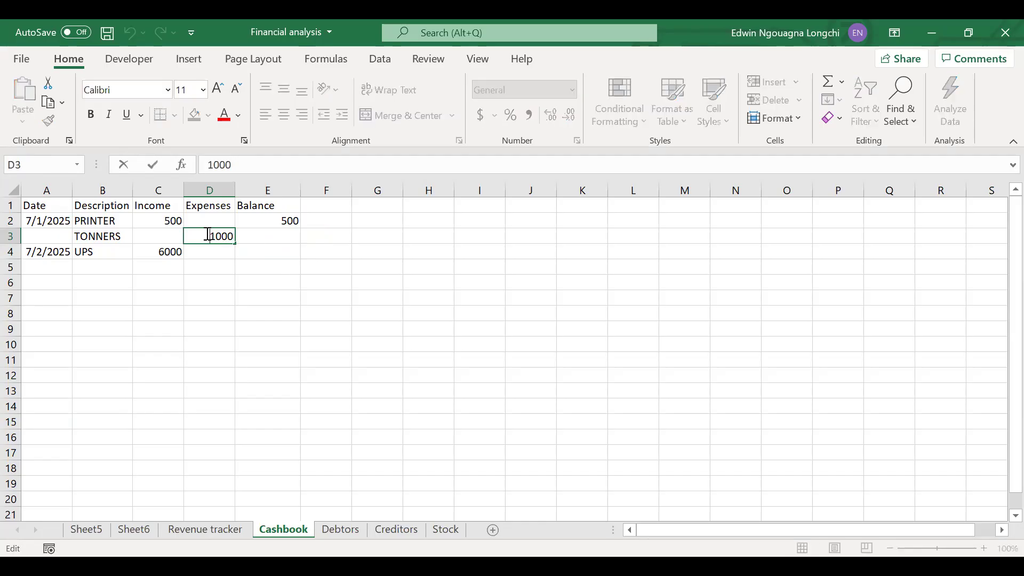
{"action": "type", "text": "-"}
{"action": "left_click", "coordinate": [227, 255]}
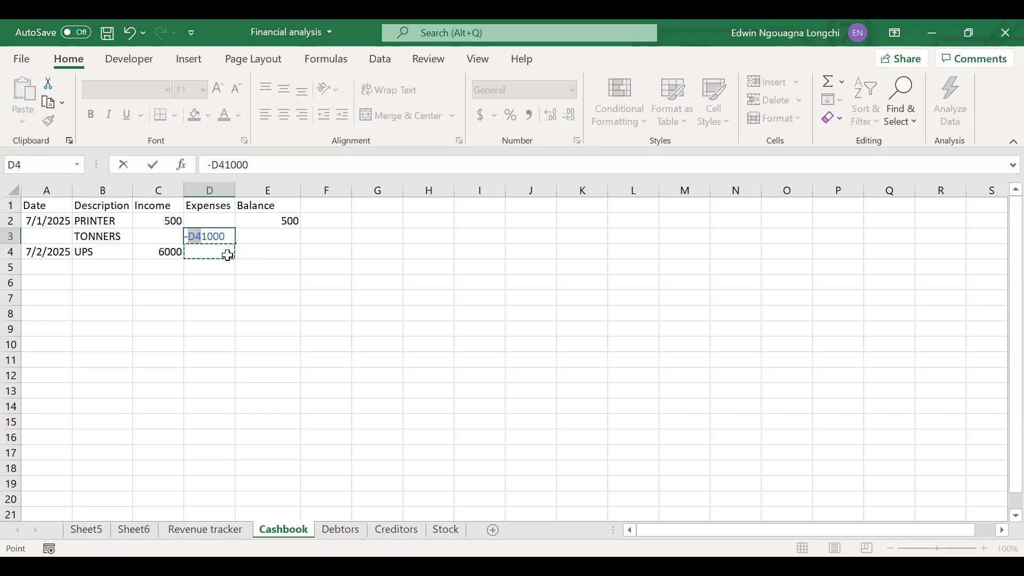
{"action": "key", "text": "BackSpace"}
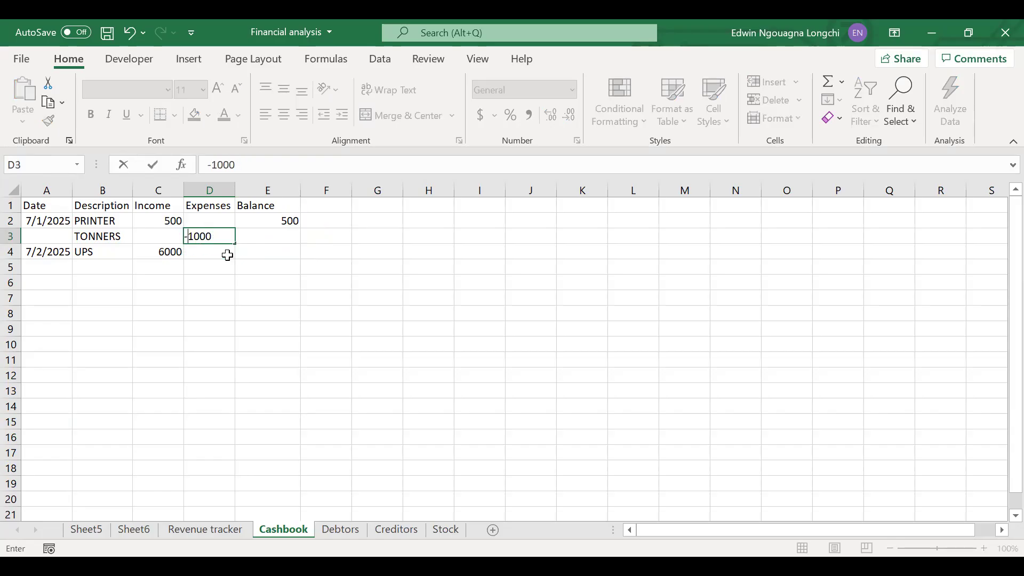
{"action": "key", "text": "BackSpace"}
- Enter the formula =E2-D3 in E3 to subtract the TONNERS expense from the previous balance
{"action": "left_click", "coordinate": [263, 238]}
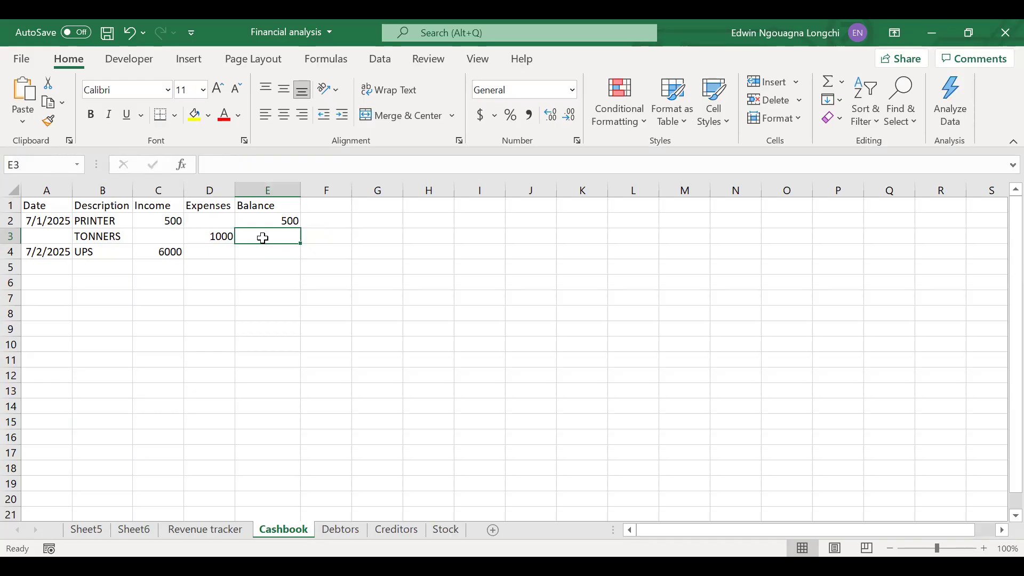
{"action": "type", "text": "="}
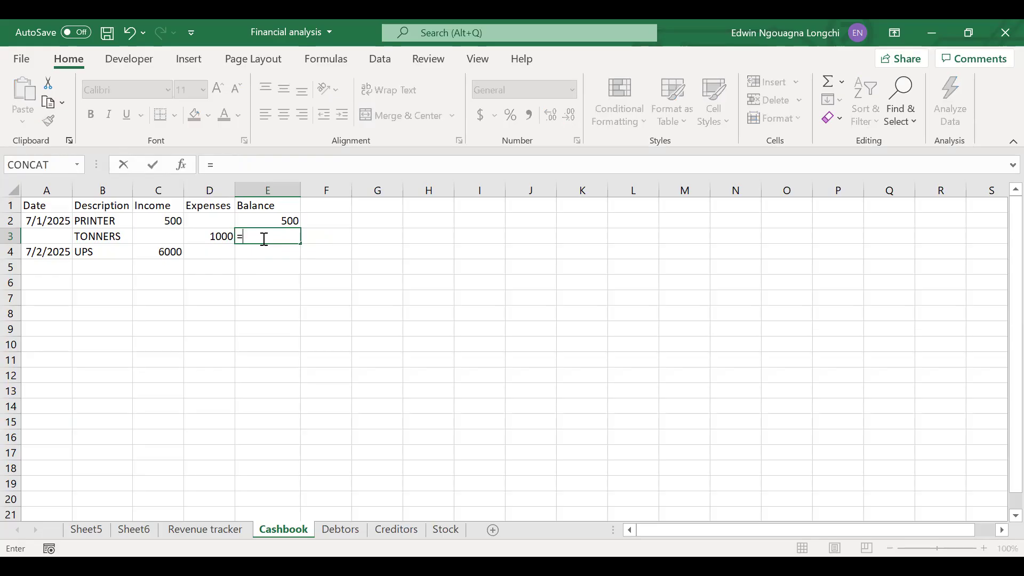
{"action": "left_click", "coordinate": [272, 218]}
{"action": "type", "text": "-"}
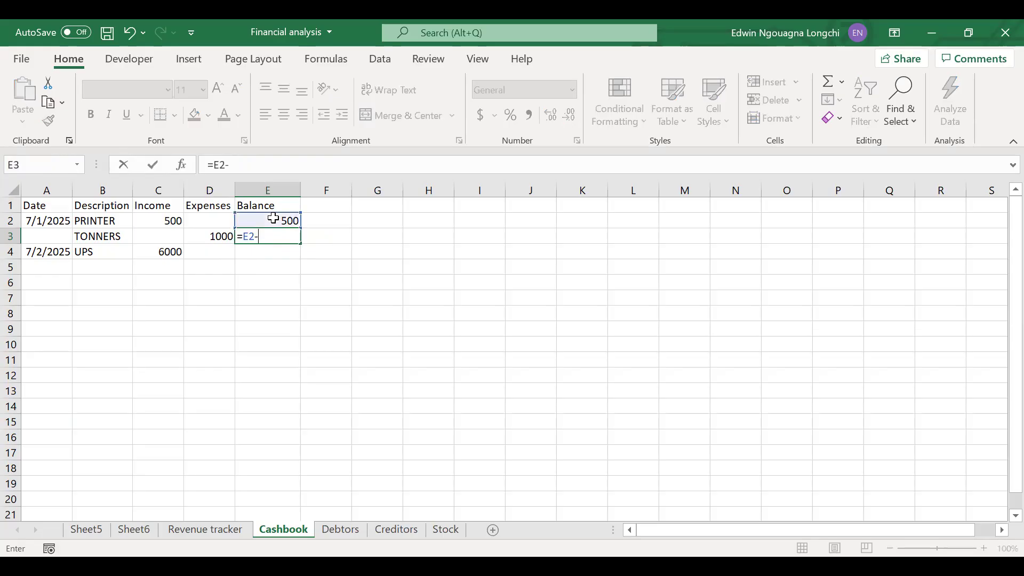
{"action": "left_click", "coordinate": [218, 237]}
{"action": "key", "text": "Return"}
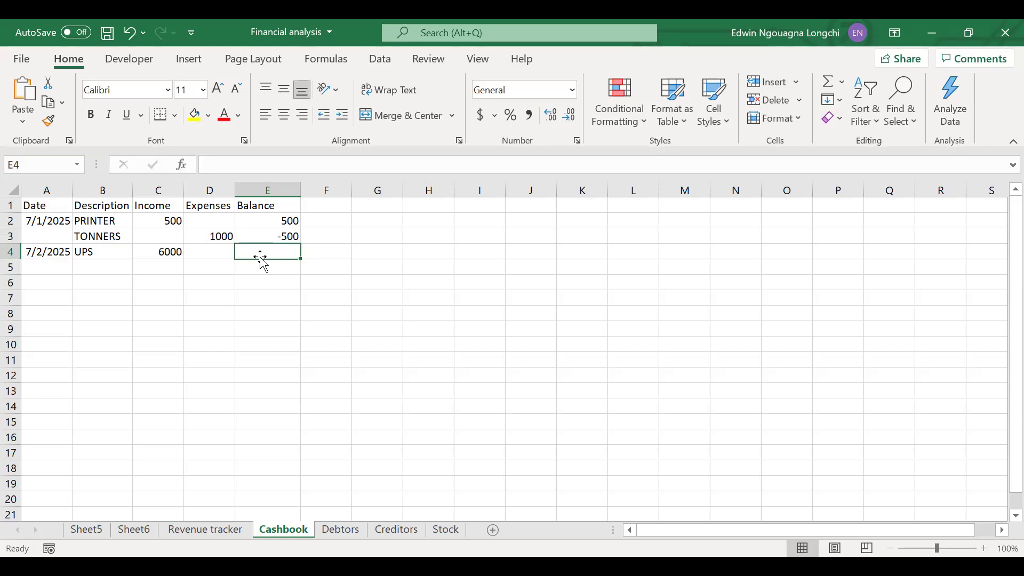
- Enter the formula =E3+C4 in E4 to add the UPS income to the previous balance
{"action": "type", "text": "="}
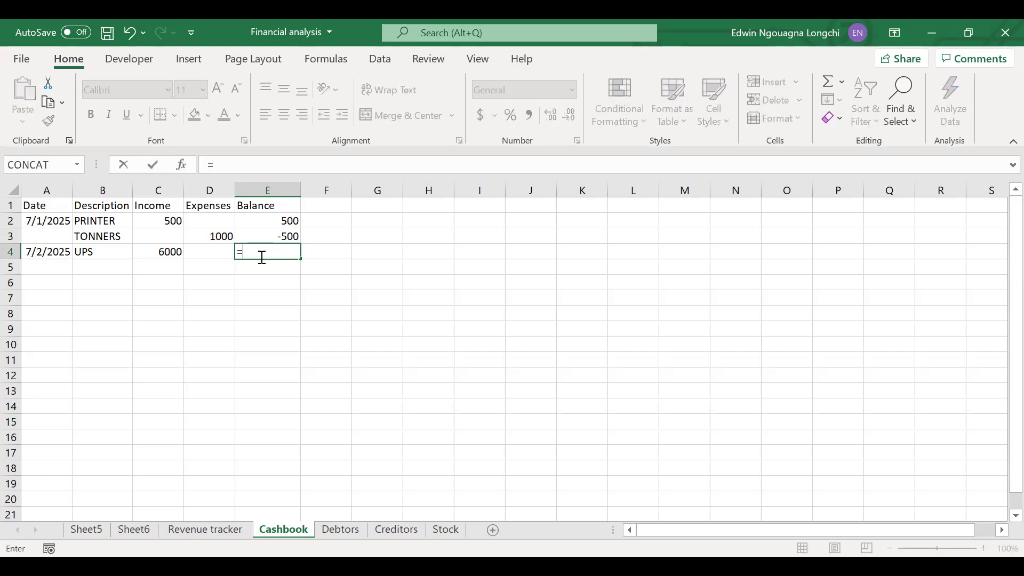
{"action": "left_click", "coordinate": [280, 236]}
{"action": "type", "text": "+"}
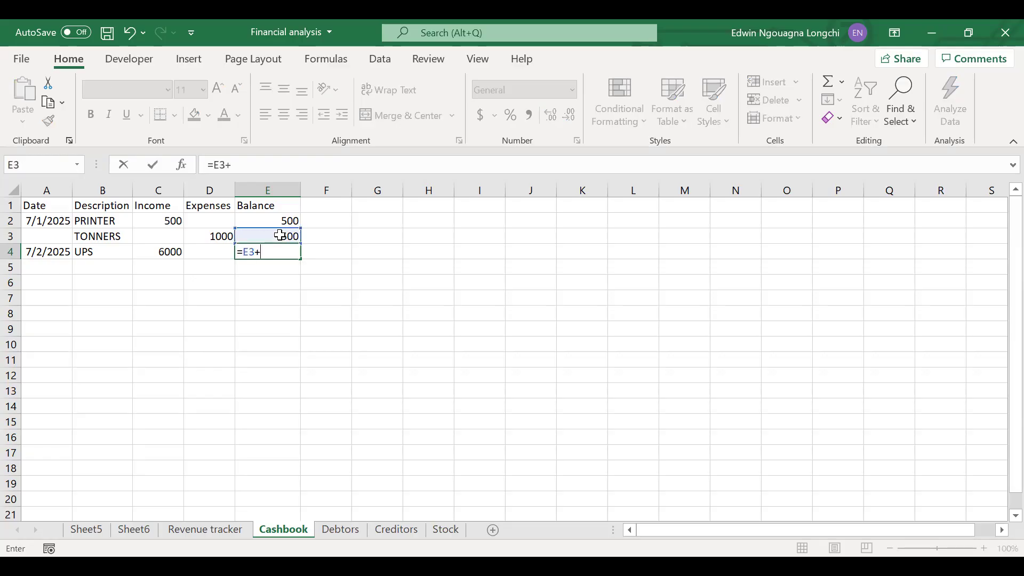
{"action": "left_click", "coordinate": [169, 249]}
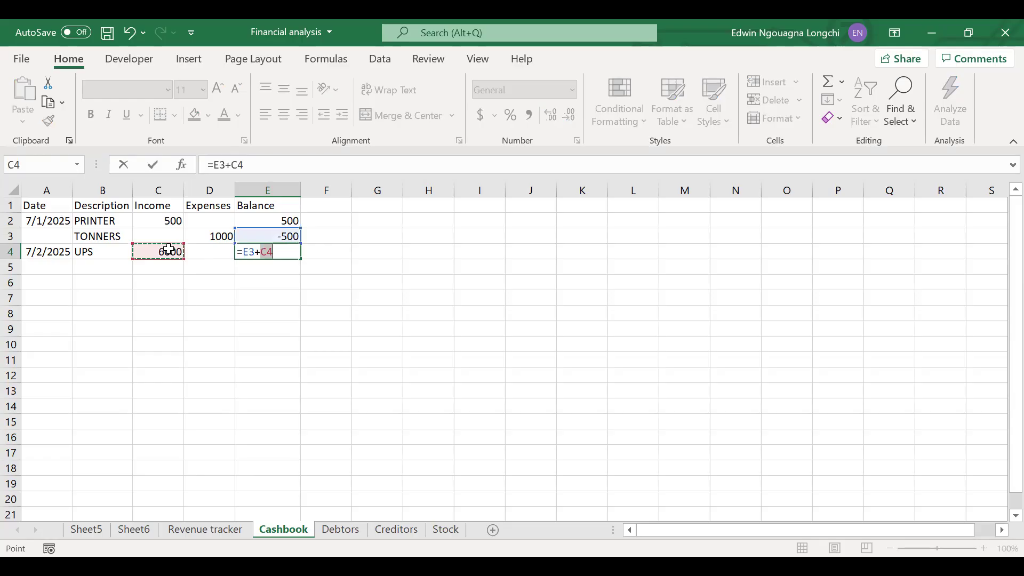
{"action": "key", "text": "Return"}
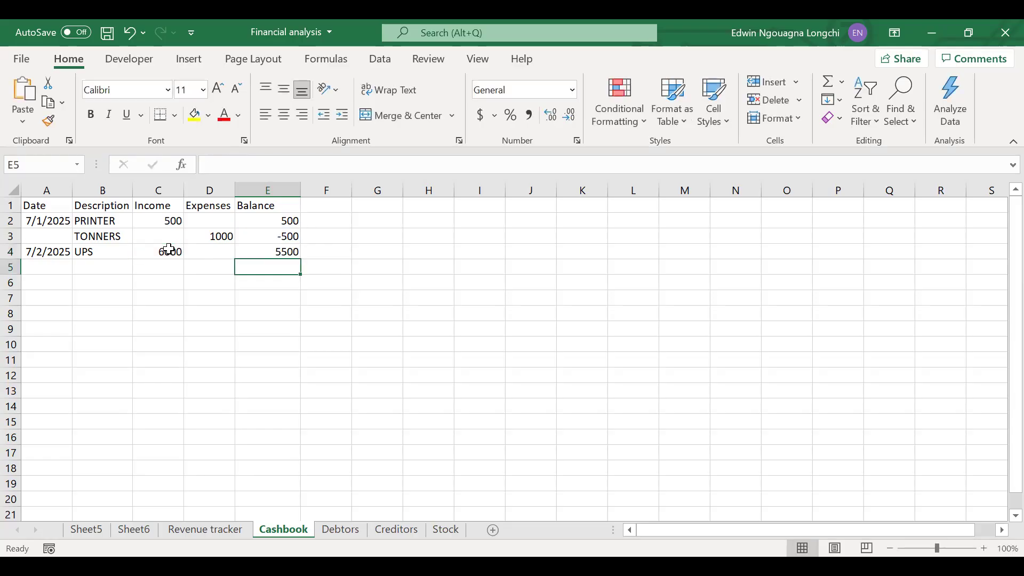
- Change the UPS income in C4 to 600 and check the balance formula in E4
{"action": "left_click", "coordinate": [169, 255]}
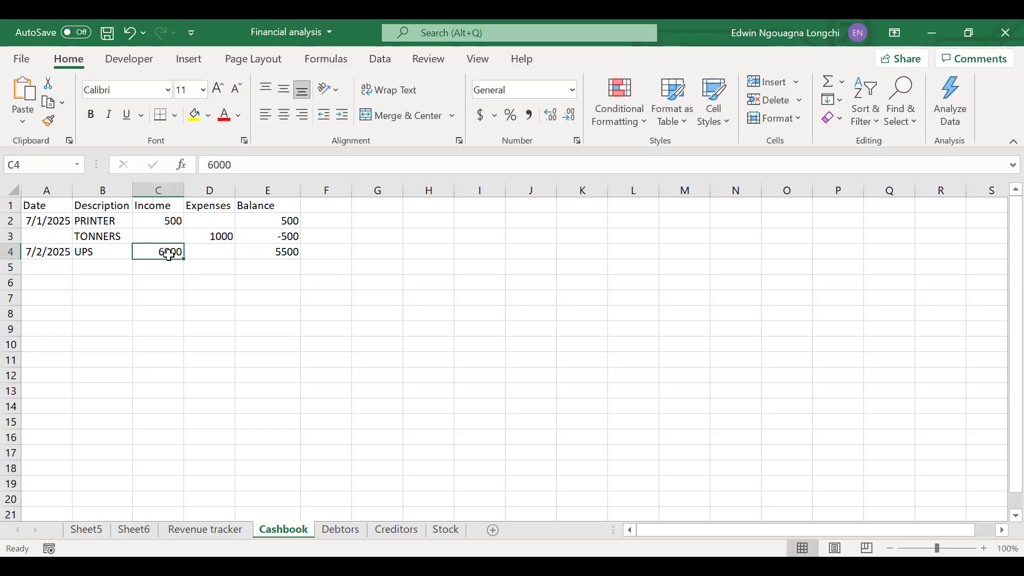
{"action": "type", "text": "600"}
{"action": "left_click", "coordinate": [216, 276]}
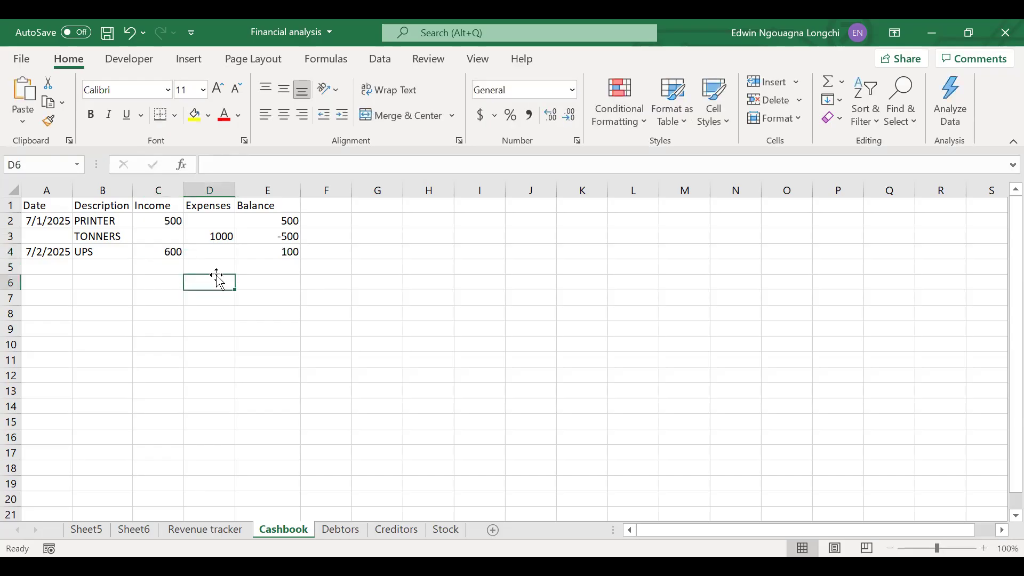
{"action": "left_click", "coordinate": [288, 255]}
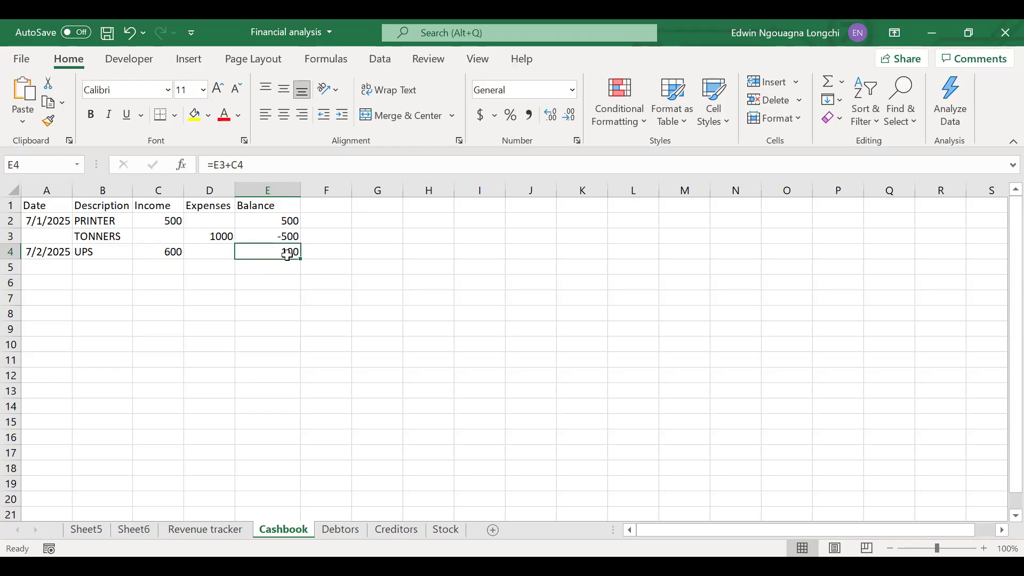
{"action": "left_click", "coordinate": [275, 278]}
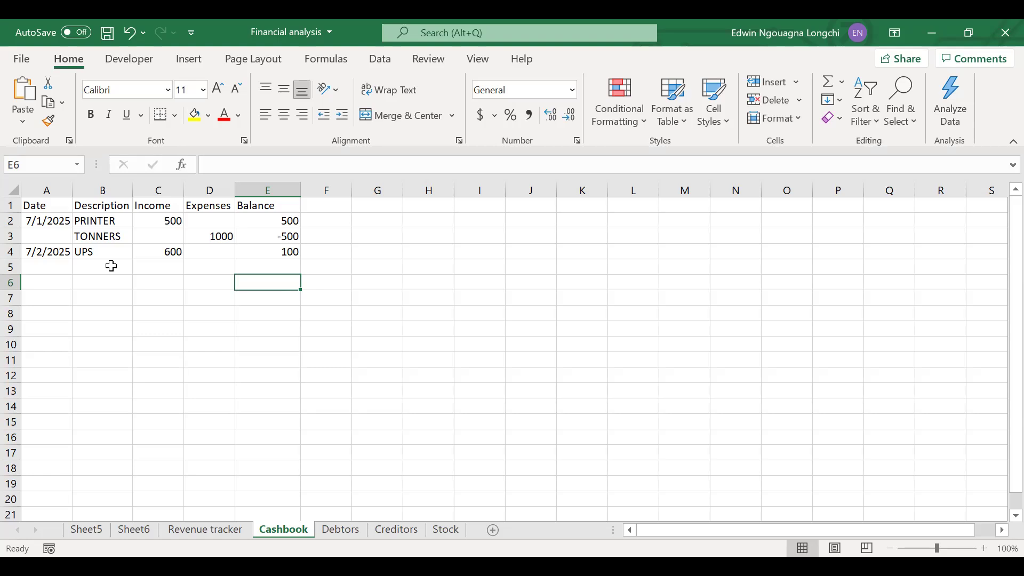
{"action": "left_click", "coordinate": [267, 252]}
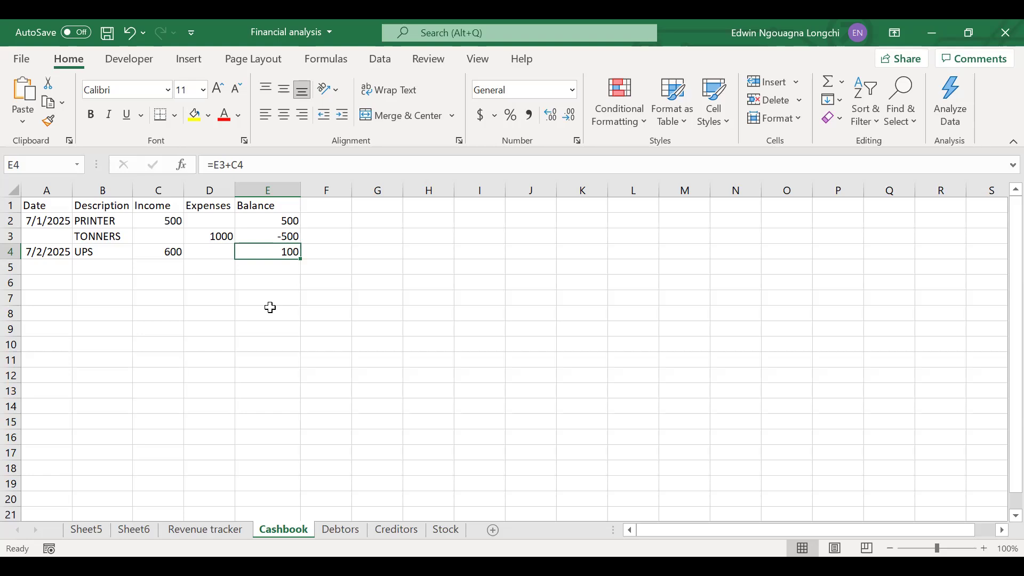
- In row 2 of the Debtors sheet, enter the debtor's name and the date 2/7/2025
{"action": "left_click", "coordinate": [329, 534]}
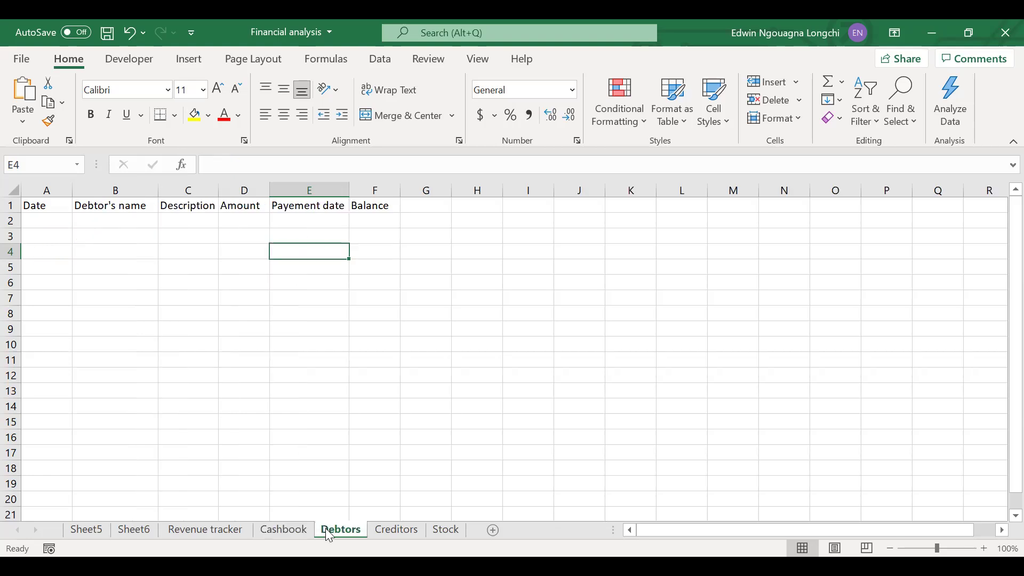
{"action": "left_click", "coordinate": [51, 224]}
{"action": "left_click", "coordinate": [104, 223]}
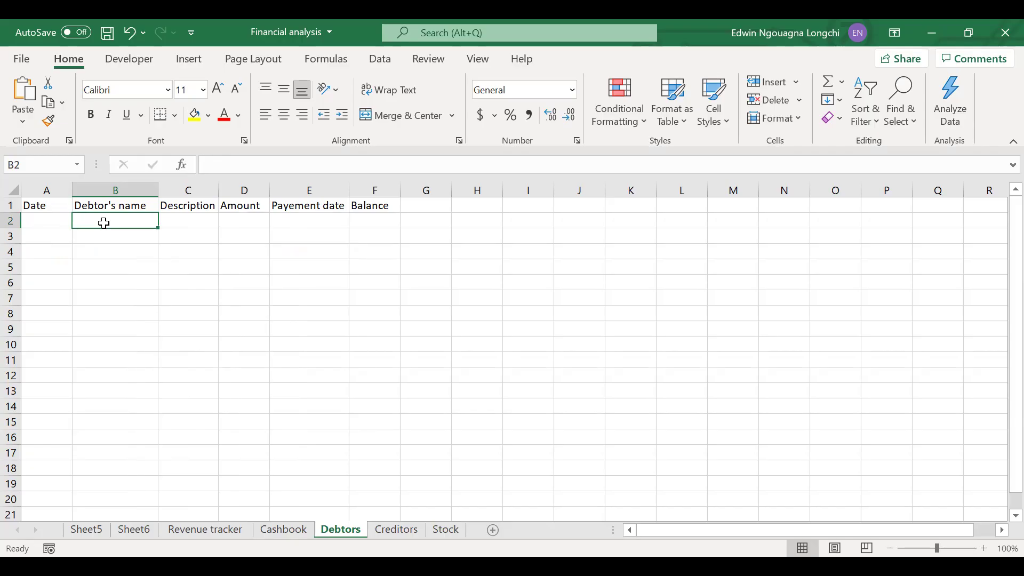
{"action": "type", "text": "JOH"}
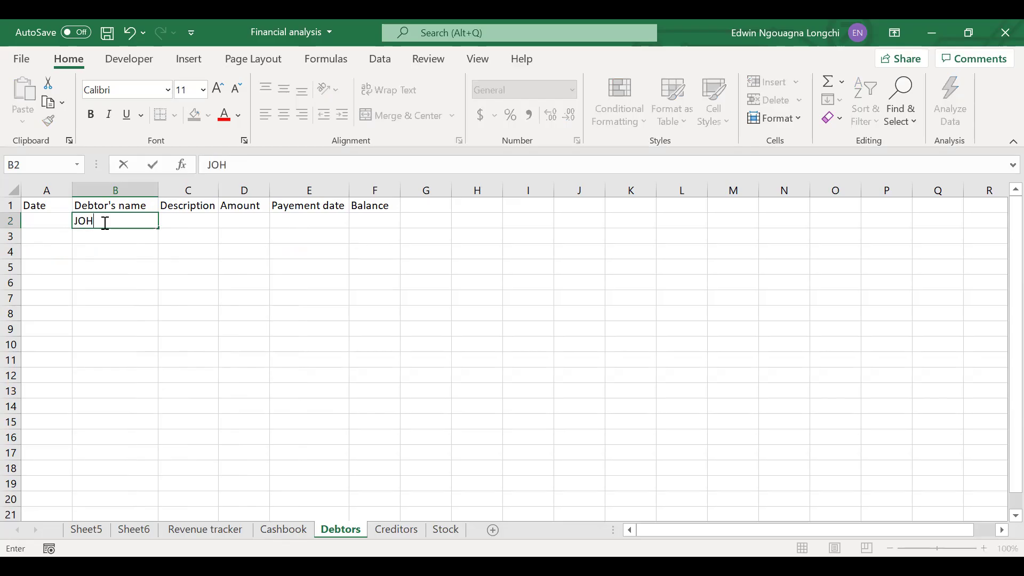
{"action": "type", "text": "N"}
{"action": "key", "text": "Left"}
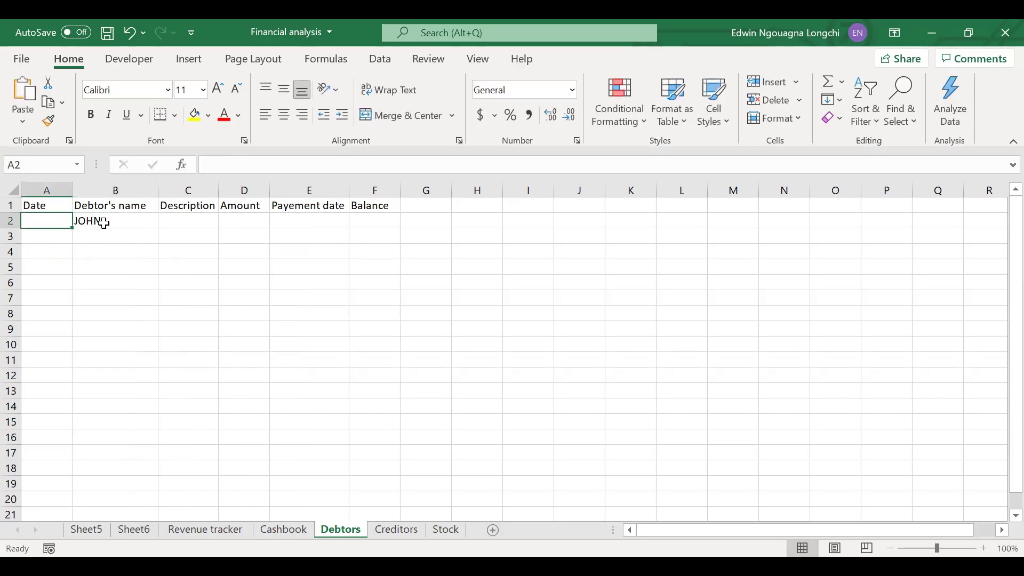
{"action": "type", "text": "2"}
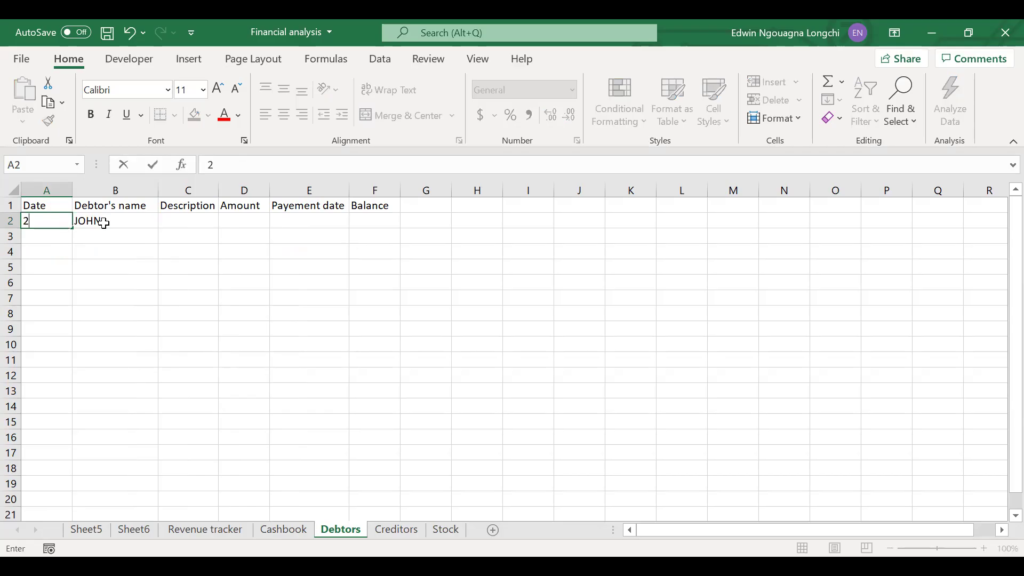
{"action": "type", "text": "/7/2025"}
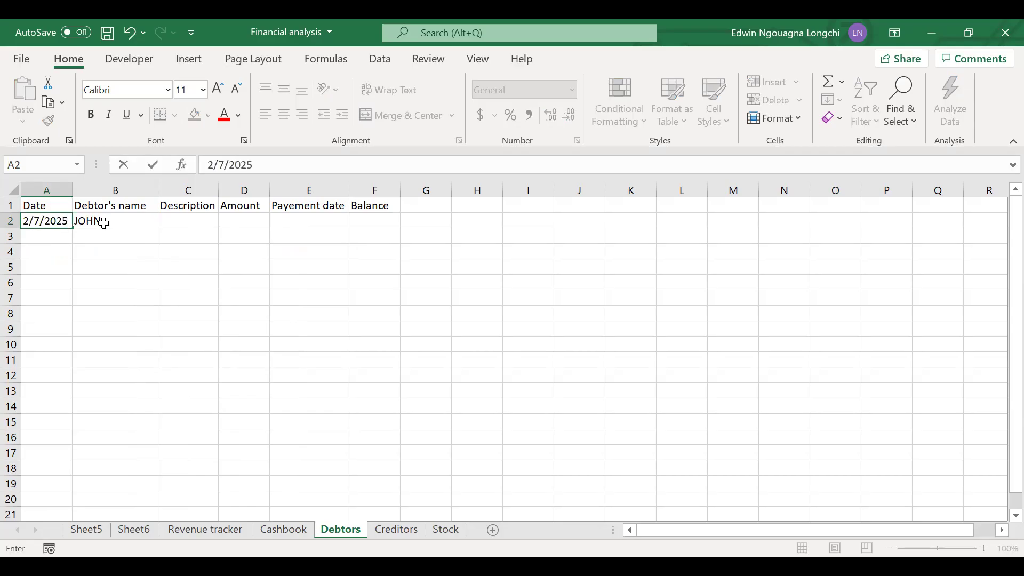
- Fill in the debtor's description as 5 TONNERS and the amount as 200
{"action": "key", "text": "Right"}
{"action": "key", "text": "Right"}
{"action": "type", "text": "5 T"}
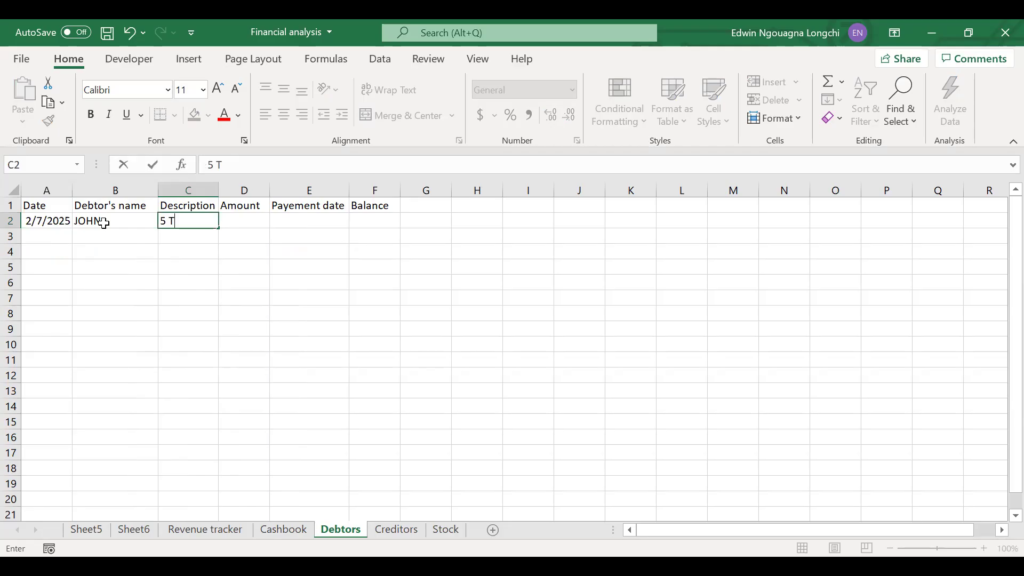
{"action": "type", "text": "ONNERS"}
{"action": "key", "text": "Right"}
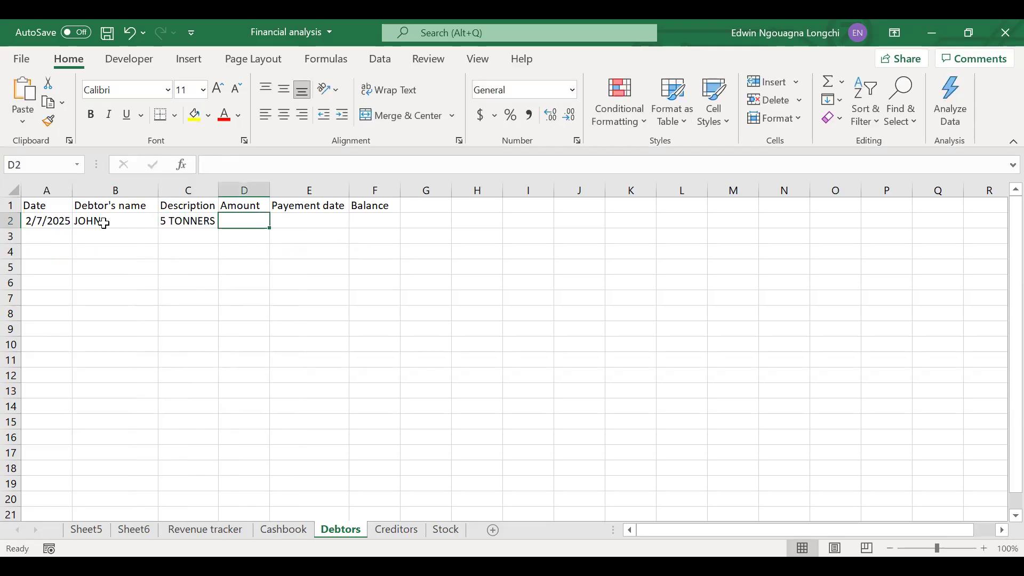
{"action": "type", "text": "200"}
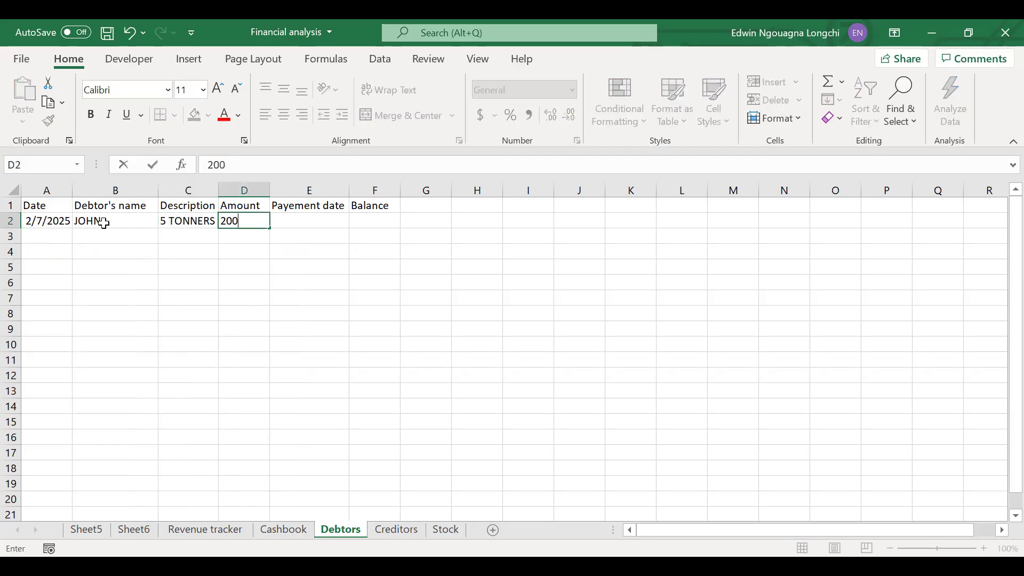
{"action": "key", "text": "Right"}
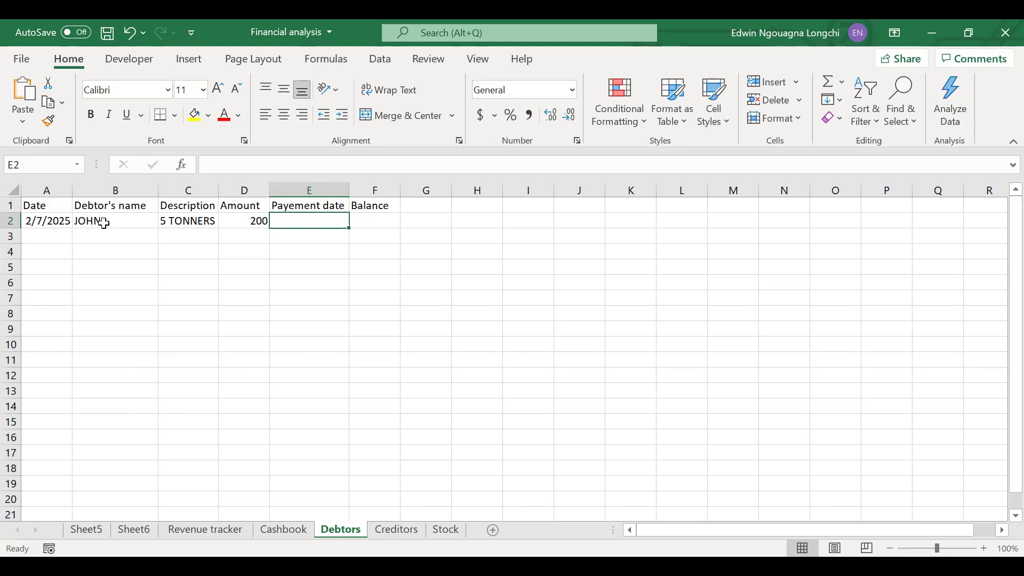
- Set the debtor's payment date to 7/7/2025 and the balance to 0
{"action": "type", "text": "7"}
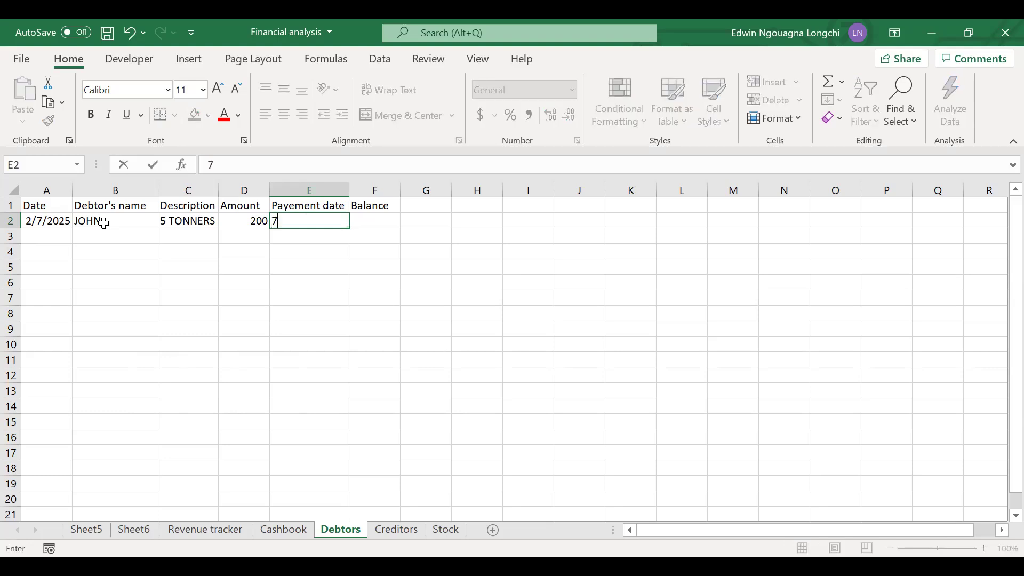
{"action": "type", "text": "/7/2025"}
{"action": "key", "text": "Tab"}
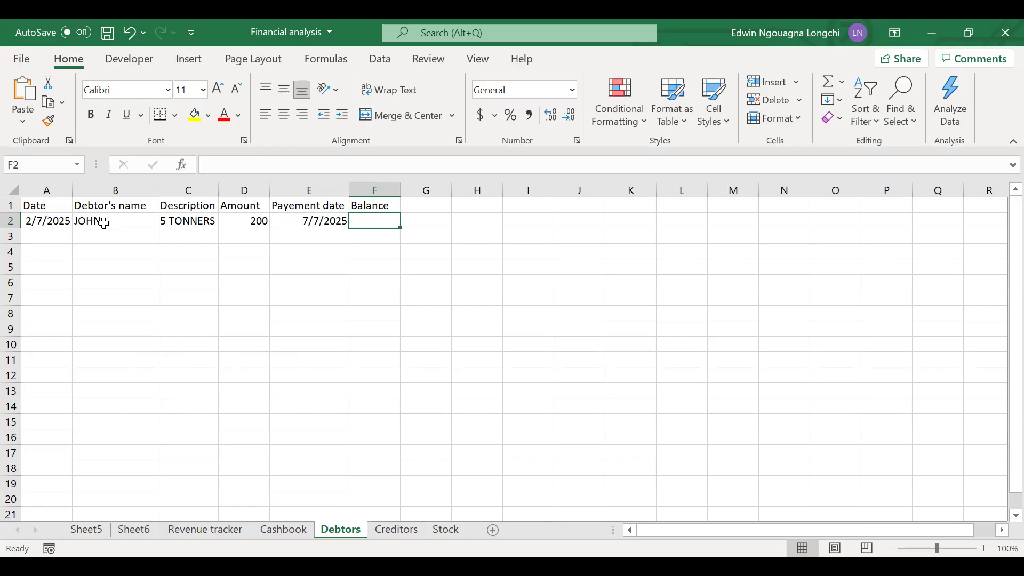
{"action": "type", "text": "0"}
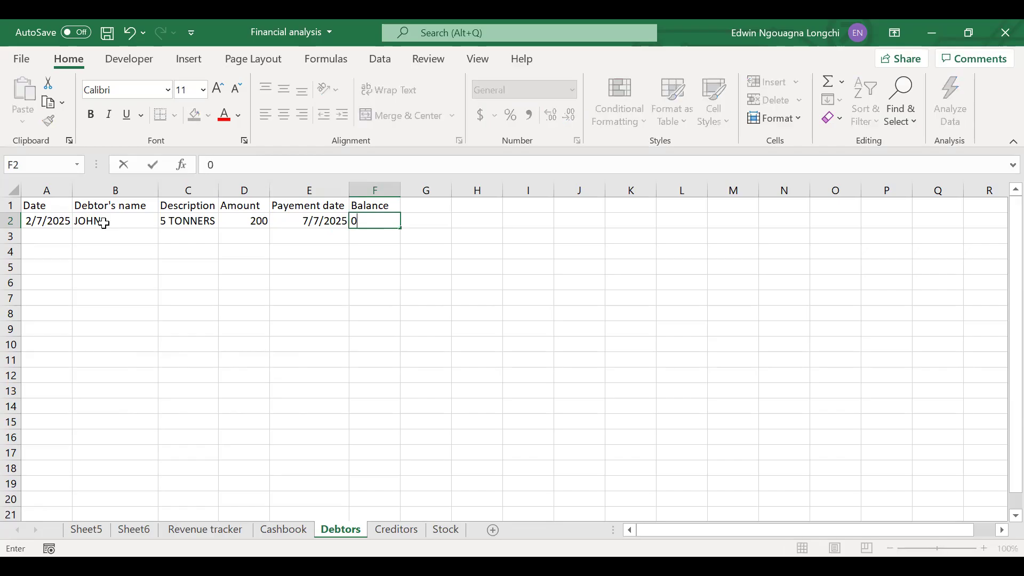
{"action": "key", "text": "Return"}
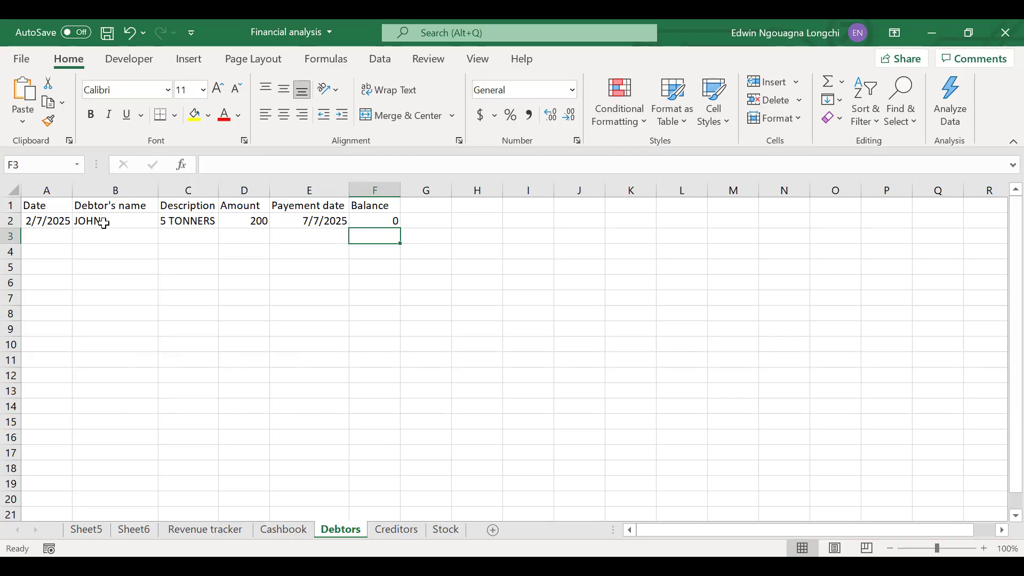
- Look over the Creditors sheet, and record 5 PRINTERS with a stock-in value of 2000 in row 2 of the Stock sheet
{"action": "left_click", "coordinate": [395, 531]}
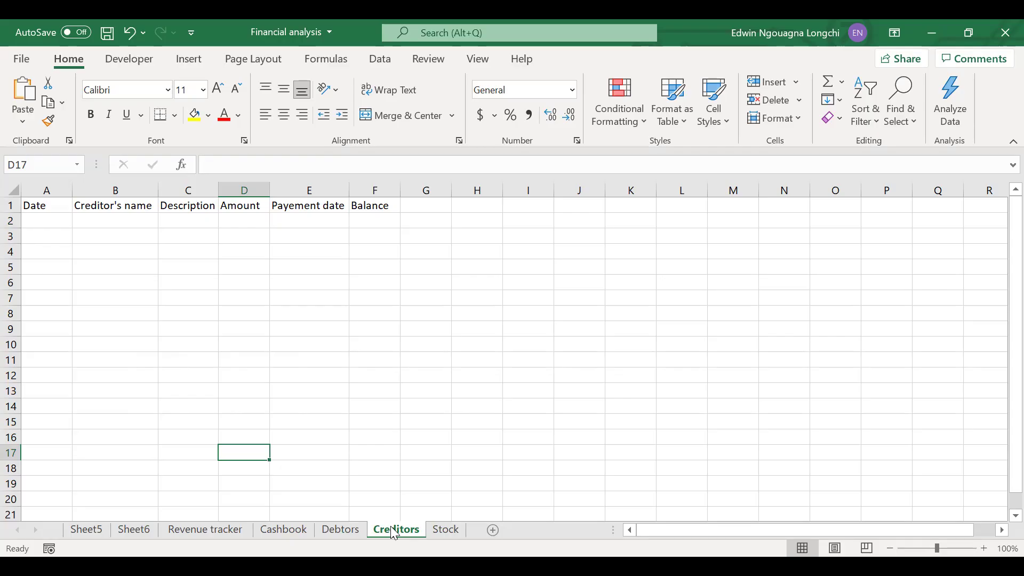
{"action": "left_click", "coordinate": [280, 218]}
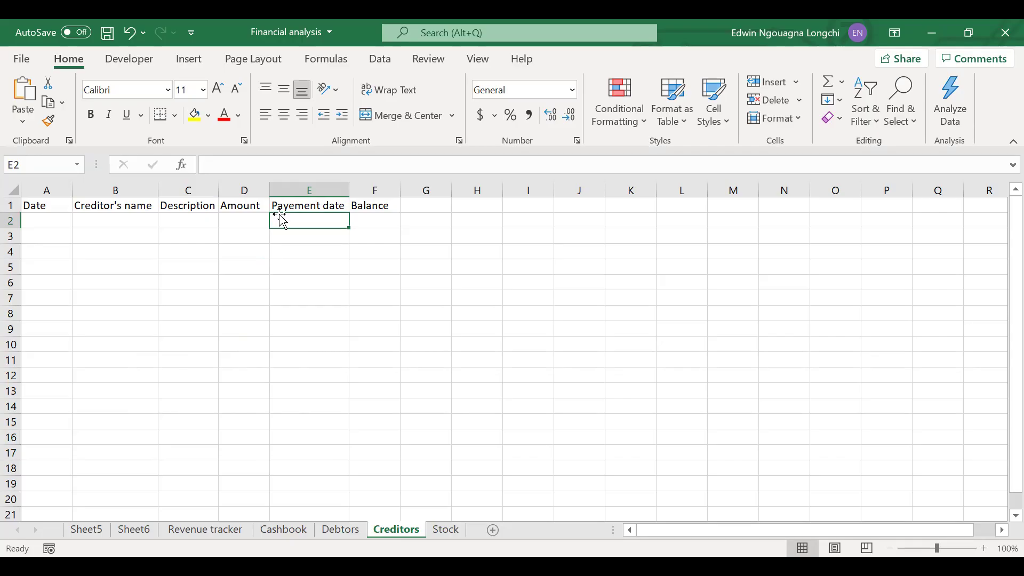
{"action": "left_click", "coordinate": [454, 529]}
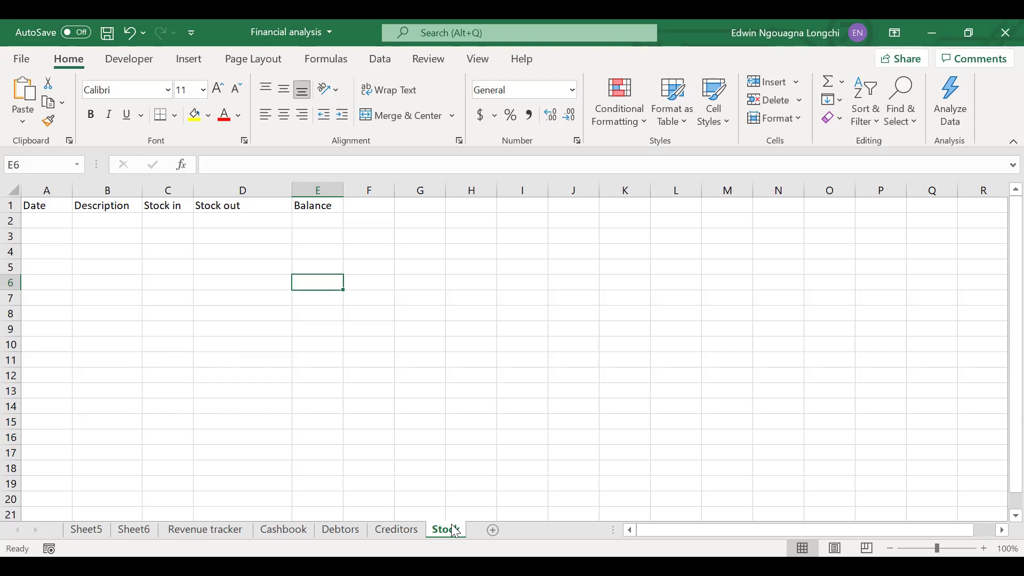
{"action": "left_click", "coordinate": [161, 222]}
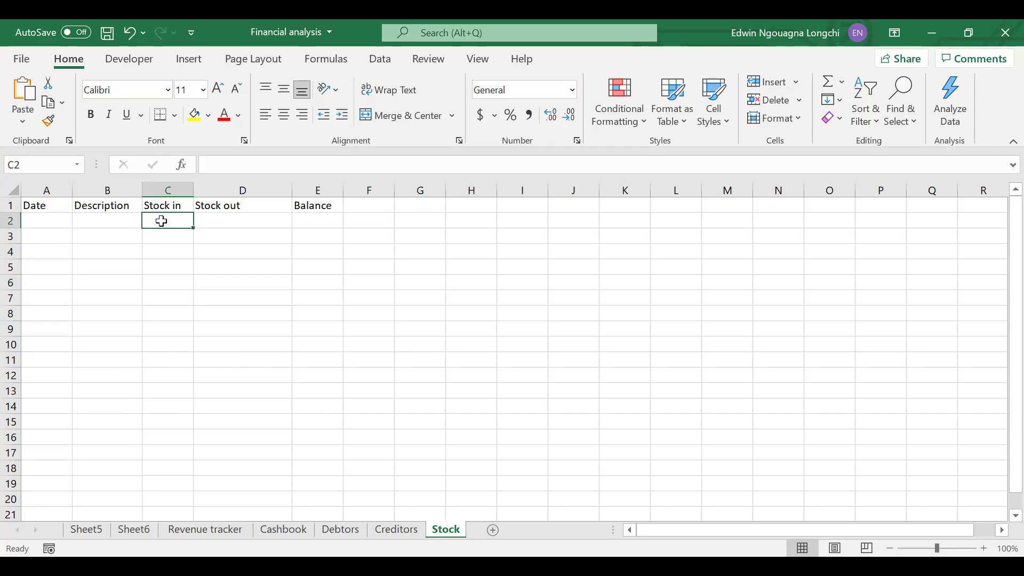
{"action": "left_click", "coordinate": [109, 220]}
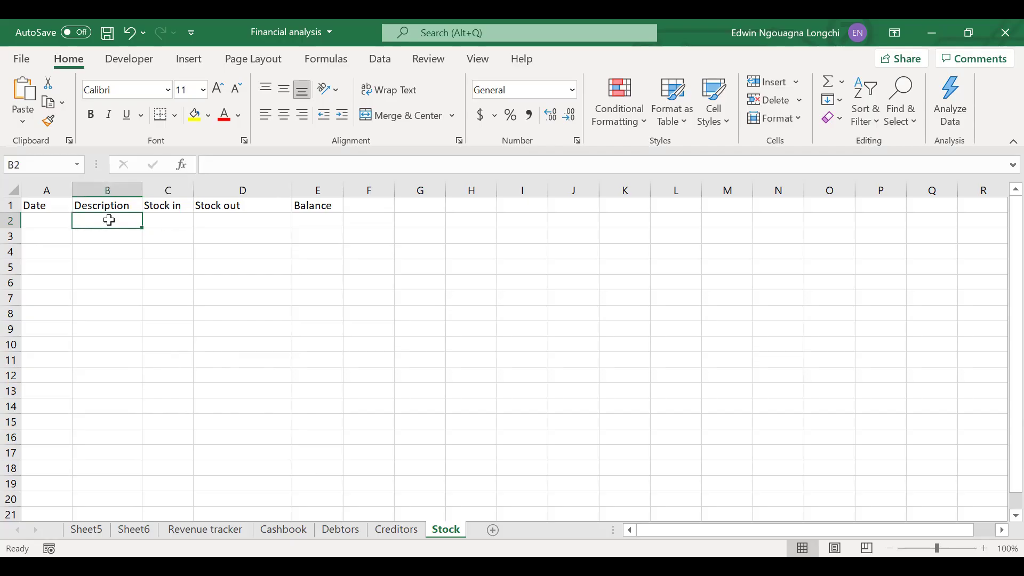
{"action": "type", "text": "5 P"}
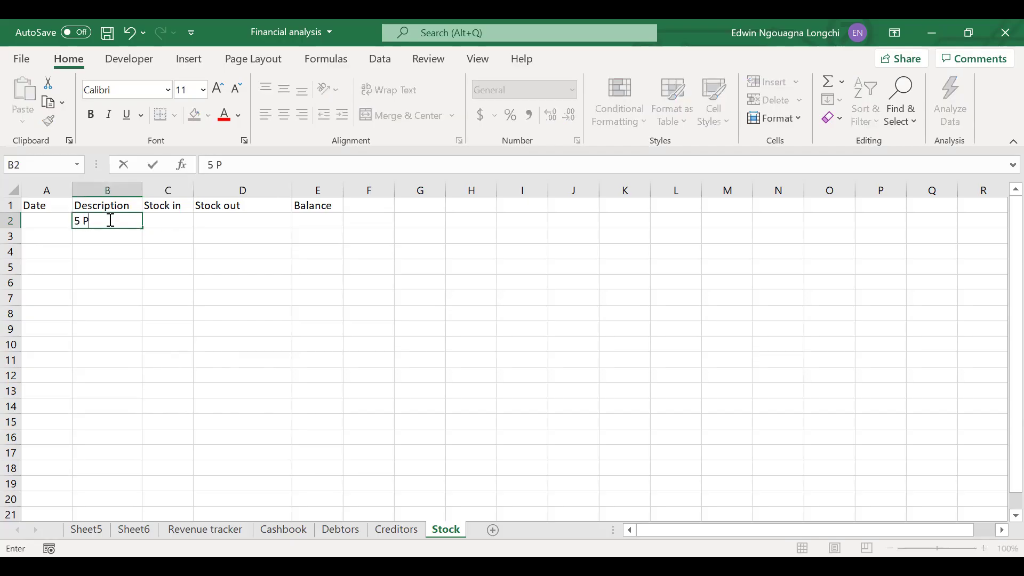
{"action": "type", "text": "RINTERS"}
{"action": "key", "text": "Tab"}
{"action": "type", "text": "2000"}
{"action": "key", "text": "Tab"}
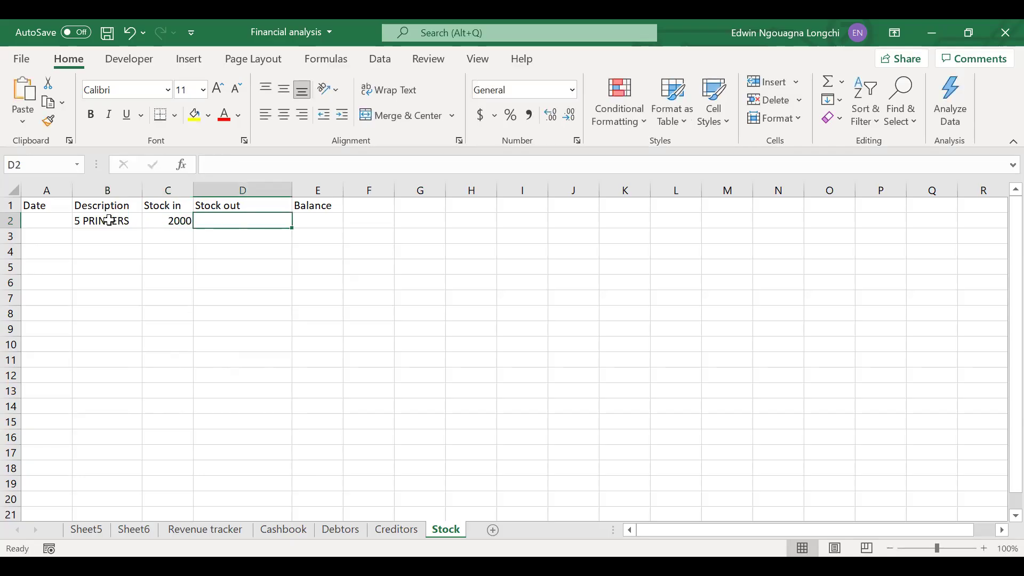
- Enter 0 as the stock out and 2000 as the balance for the 5 PRINTERS entry
{"action": "type", "text": "0"}
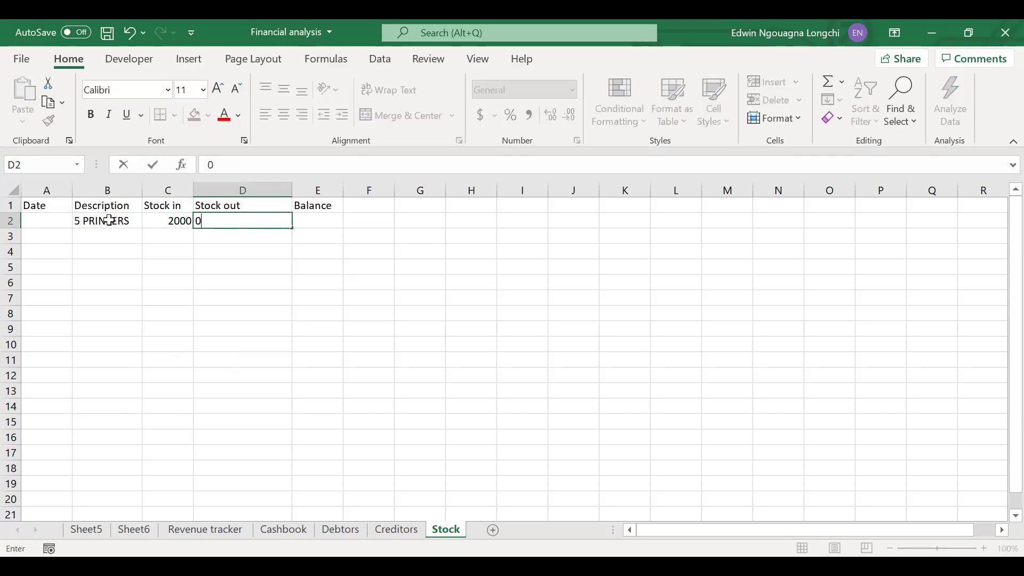
{"action": "key", "text": "Tab"}
{"action": "type", "text": "200"}
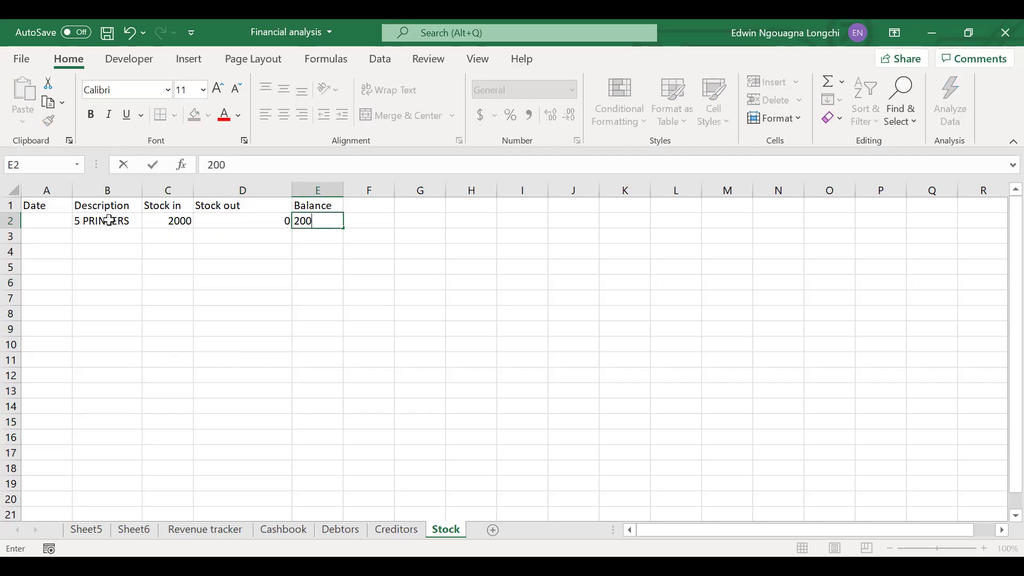
{"action": "type", "text": "0"}
{"action": "key", "text": "Return"}
- Enter 2/7/2025 as the date of the 5 PRINTERS entry in the Stock sheet
{"action": "key", "text": "Home"}
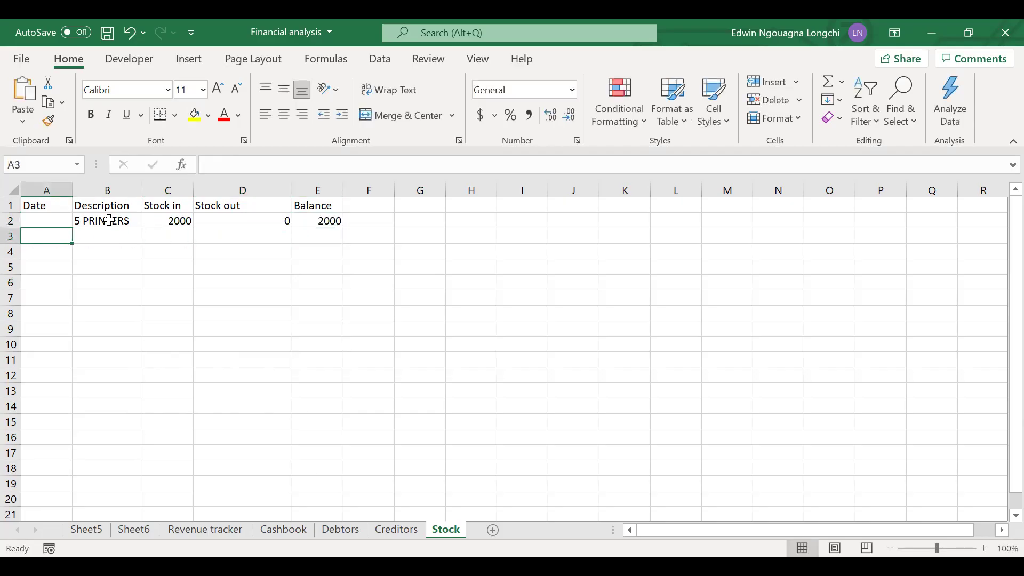
{"action": "key", "text": "Up"}
{"action": "type", "text": "2"}
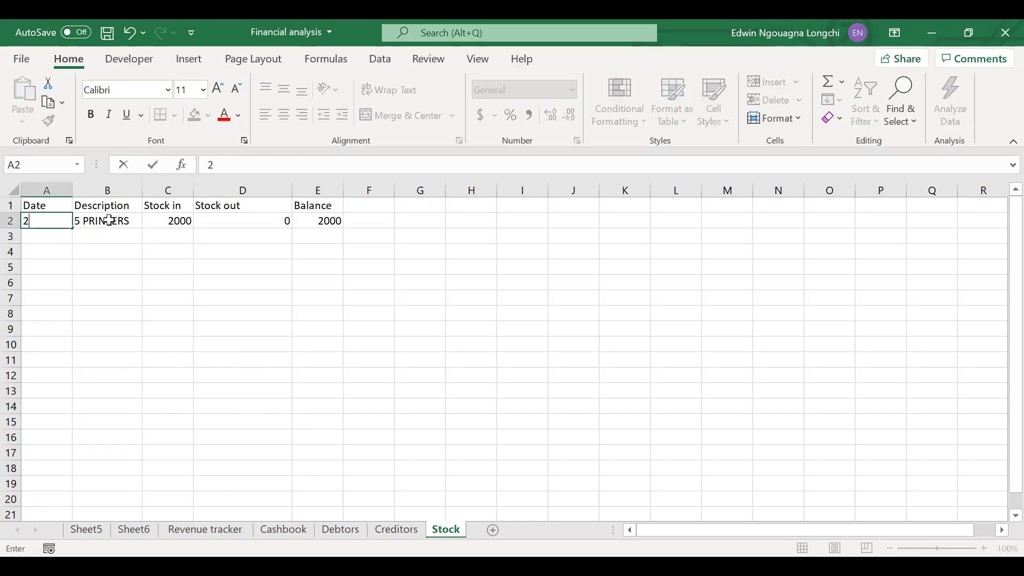
{"action": "type", "text": "/7/2025"}
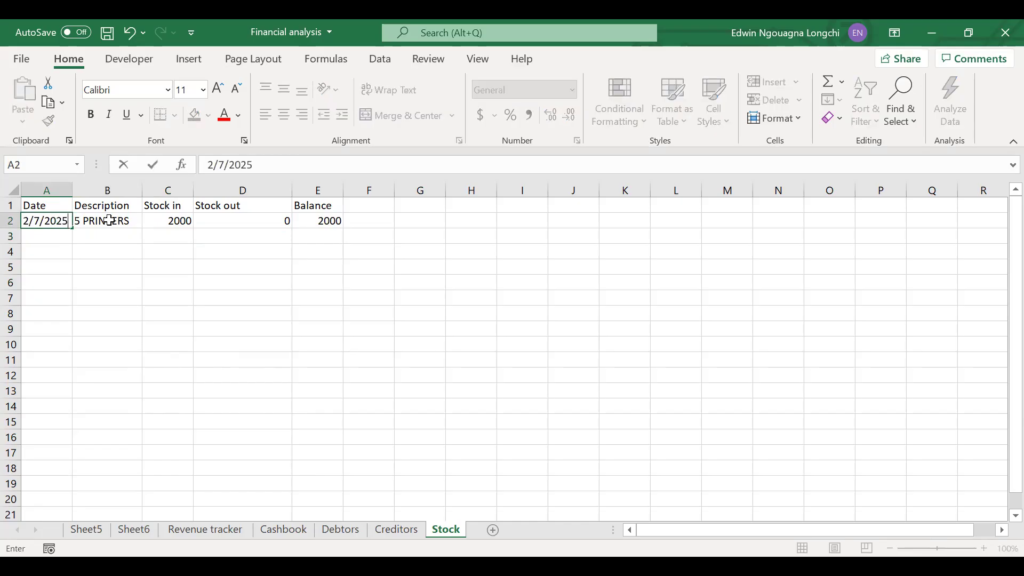
{"action": "key", "text": "Return"}
- Start a new stock entry in row 3 dated 3/7/2025 with the description 2 PRINERS
{"action": "type", "text": "3"}
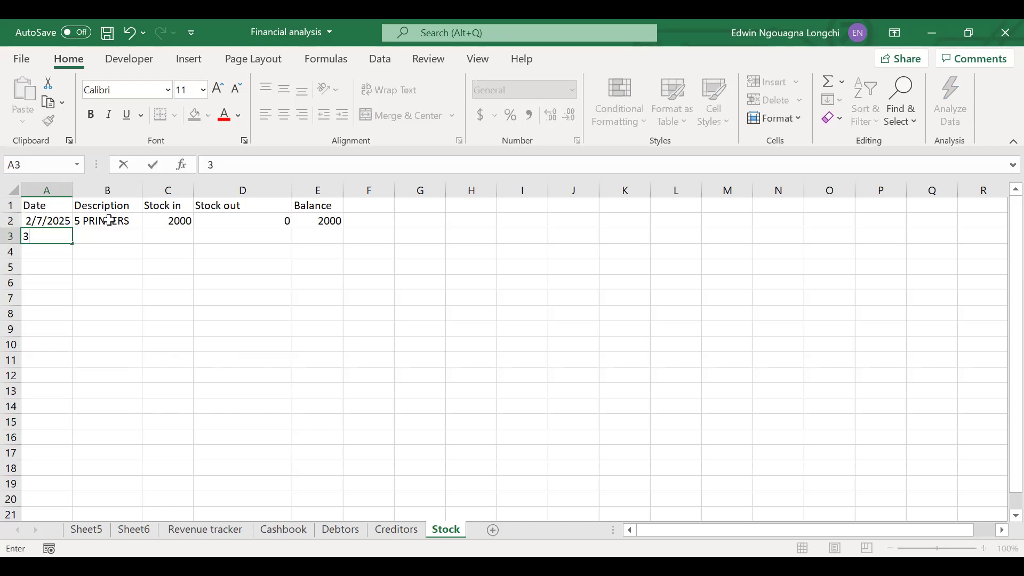
{"action": "type", "text": "/7/2025"}
{"action": "key", "text": "Tab"}
{"action": "type", "text": "2 P"}
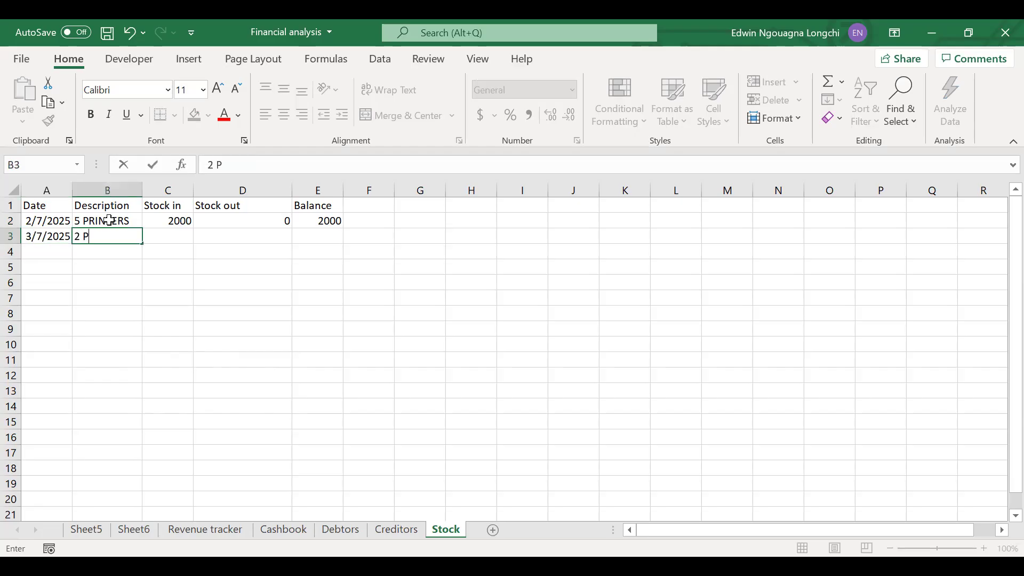
{"action": "type", "text": "RINERS"}
{"action": "key", "text": "Tab"}
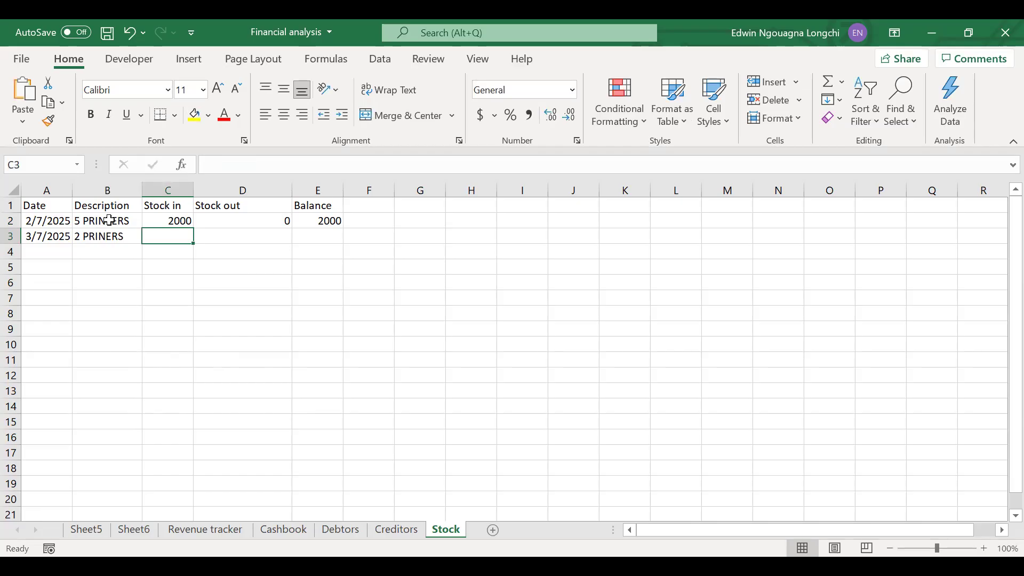
{"action": "type", "text": "100"}
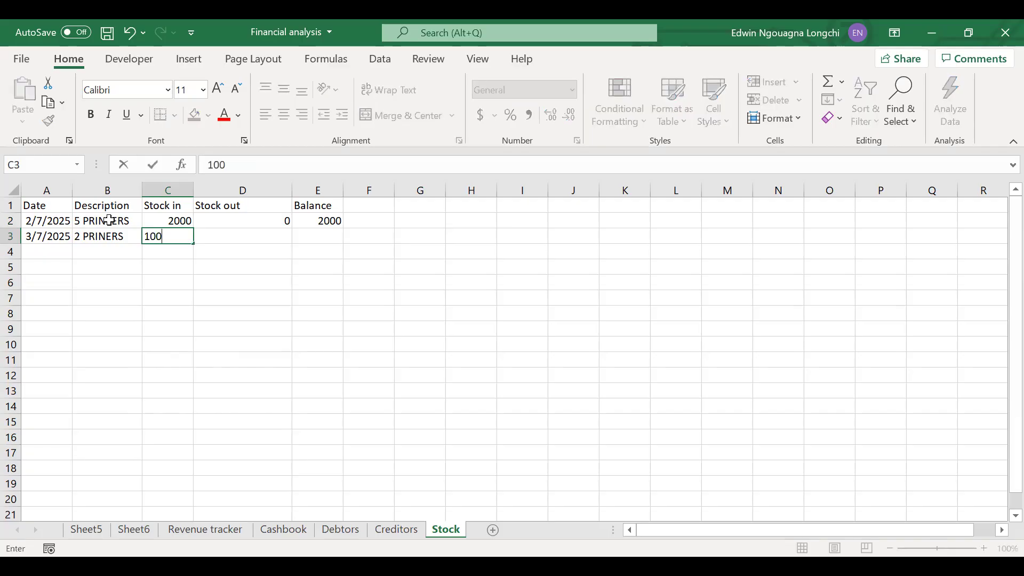
{"action": "type", "text": "0"}
{"action": "key", "text": "Tab"}
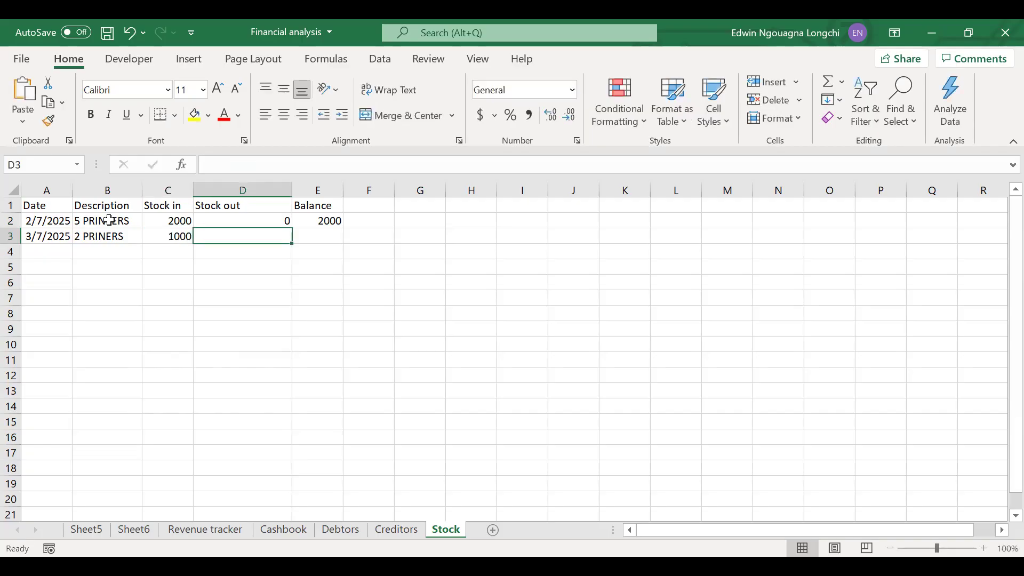
{"action": "key", "text": "Left"}
{"action": "key", "text": "BackSpace"}
{"action": "key", "text": "Tab"}
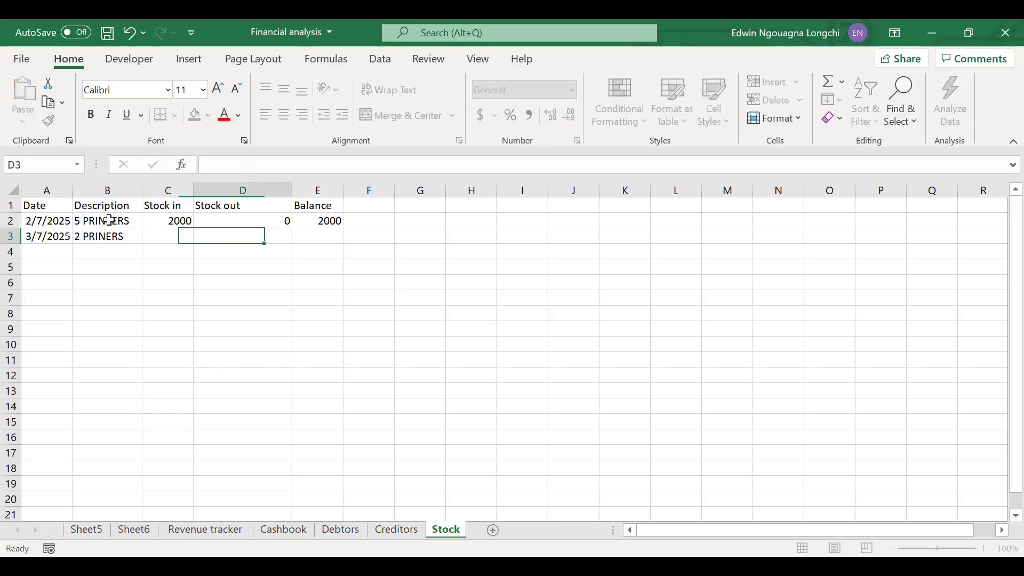
- Enter 1000 as the stock out and 1000 as the balance in row 3 of the Stock sheet
{"action": "type", "text": "1"}
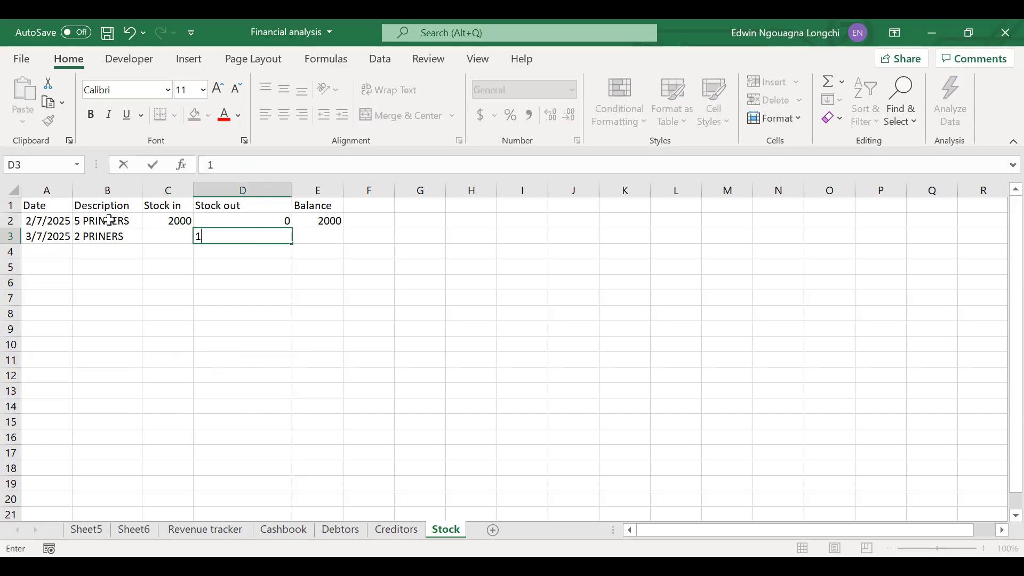
{"action": "type", "text": "000"}
{"action": "key", "text": "Tab"}
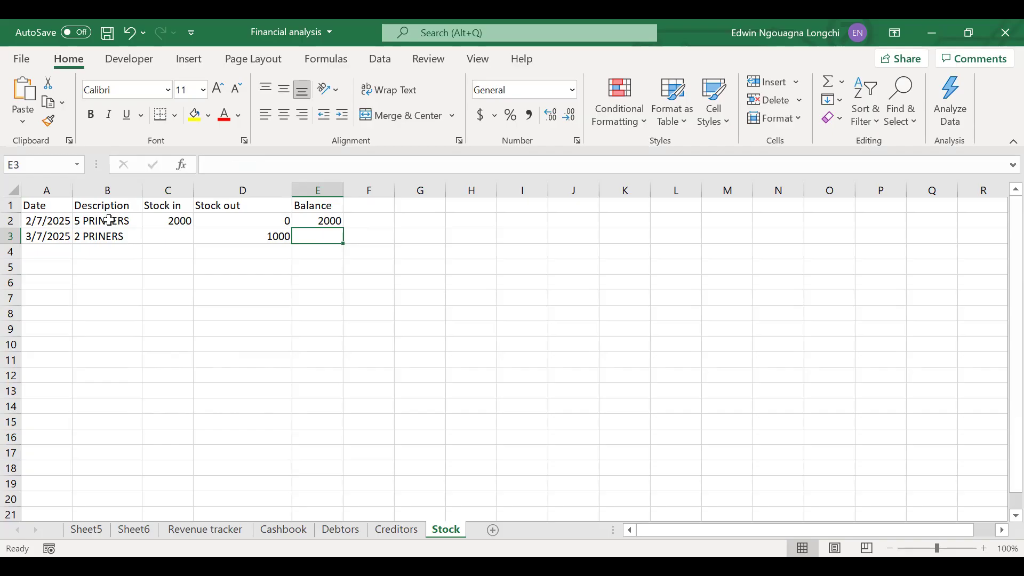
{"action": "type", "text": "10"}
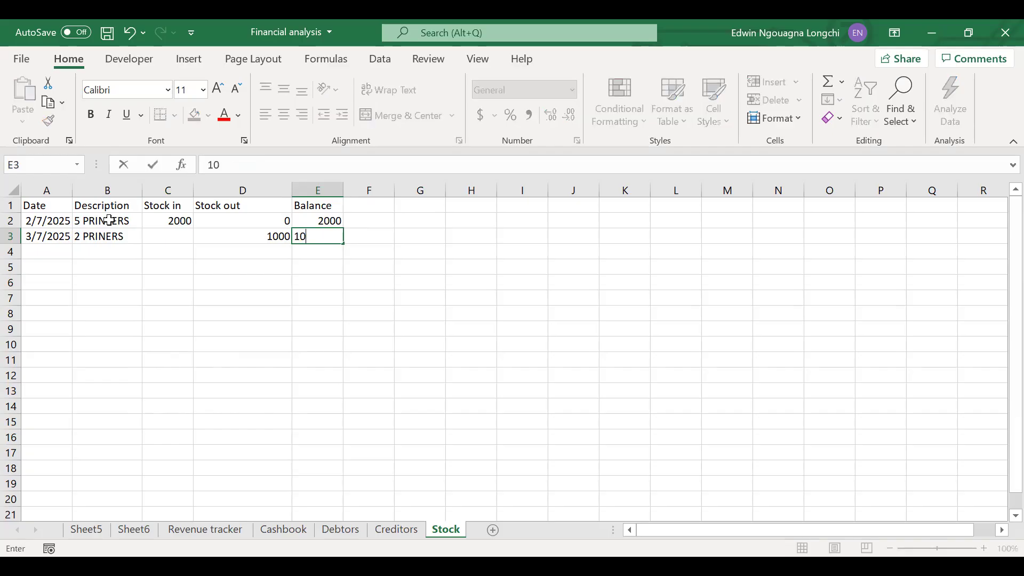
{"action": "type", "text": "00"}
{"action": "key", "text": "Return"}
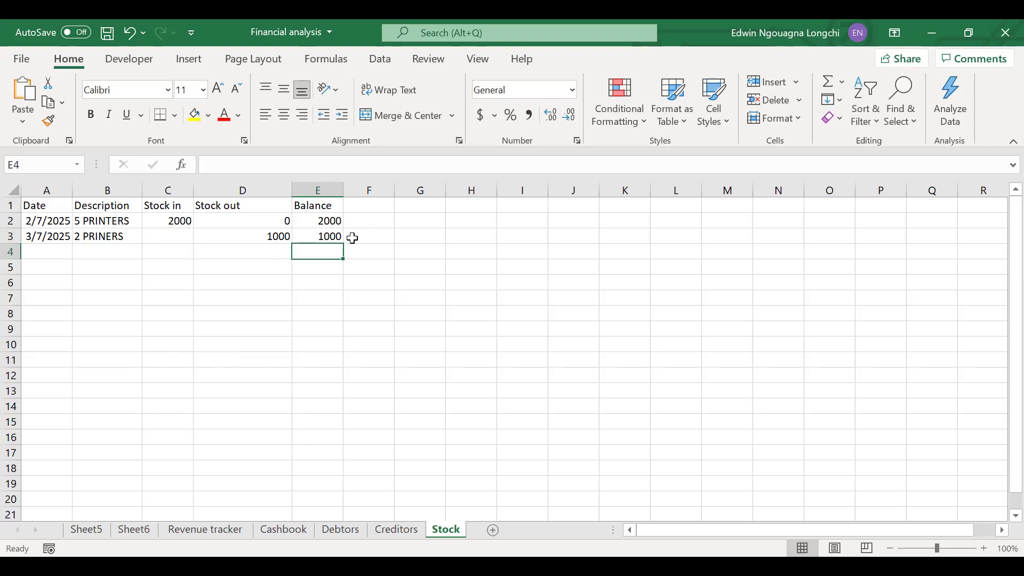
{"action": "left_click", "coordinate": [329, 236]}
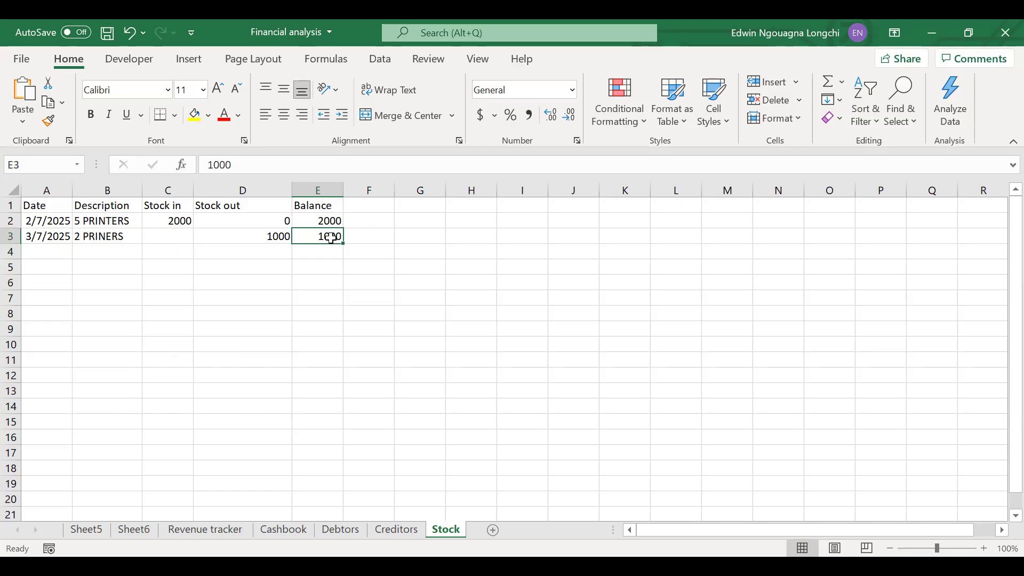
{"action": "left_click", "coordinate": [98, 249]}
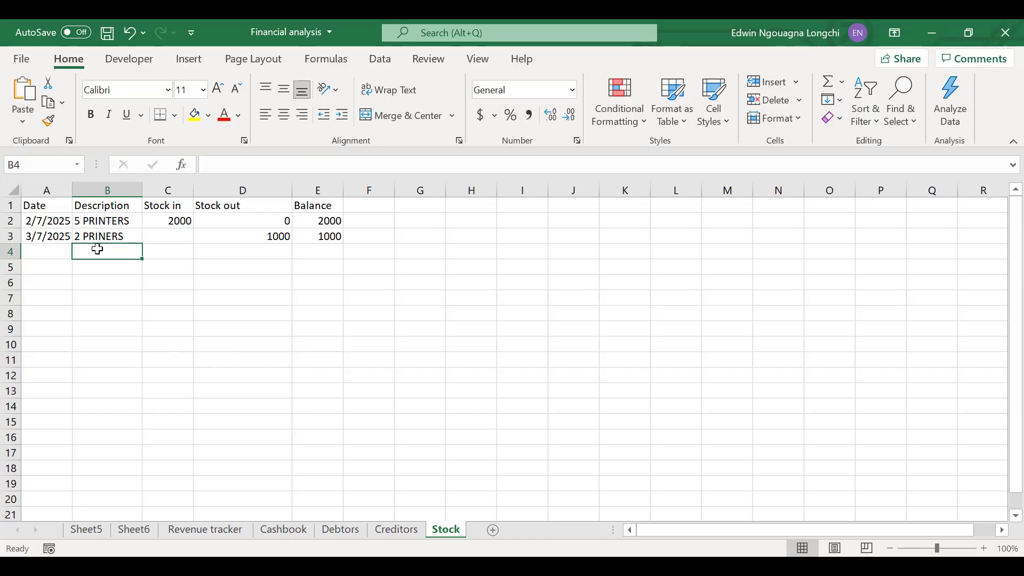
- Move the Creditors sheet ahead of the Debtors sheet, and view the Revenue tracker sheet
{"action": "left_click_drag", "start_coordinate": [397, 532], "coordinate": [353, 534]}
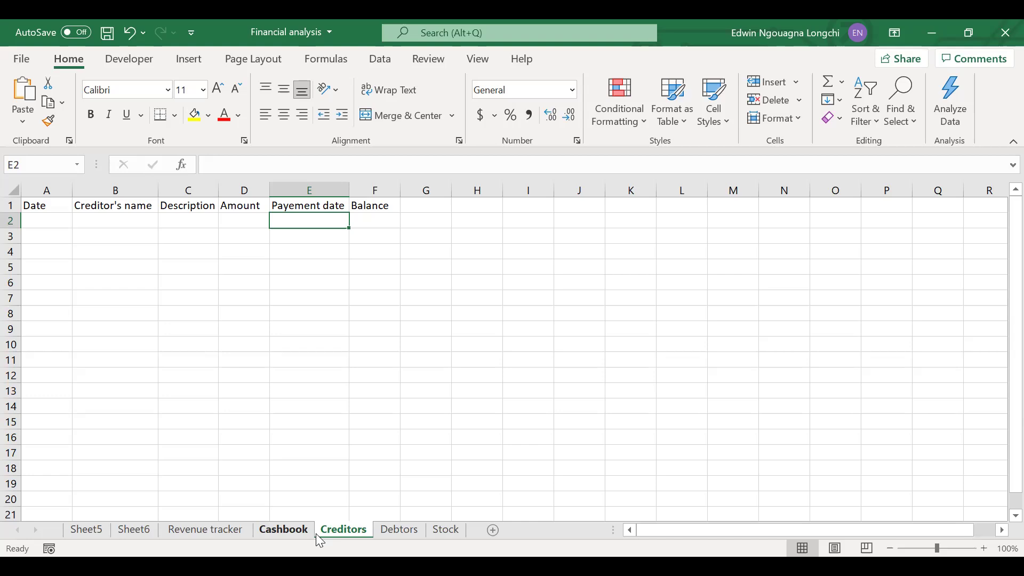
{"action": "left_click", "coordinate": [264, 530]}
{"action": "left_click", "coordinate": [238, 531]}
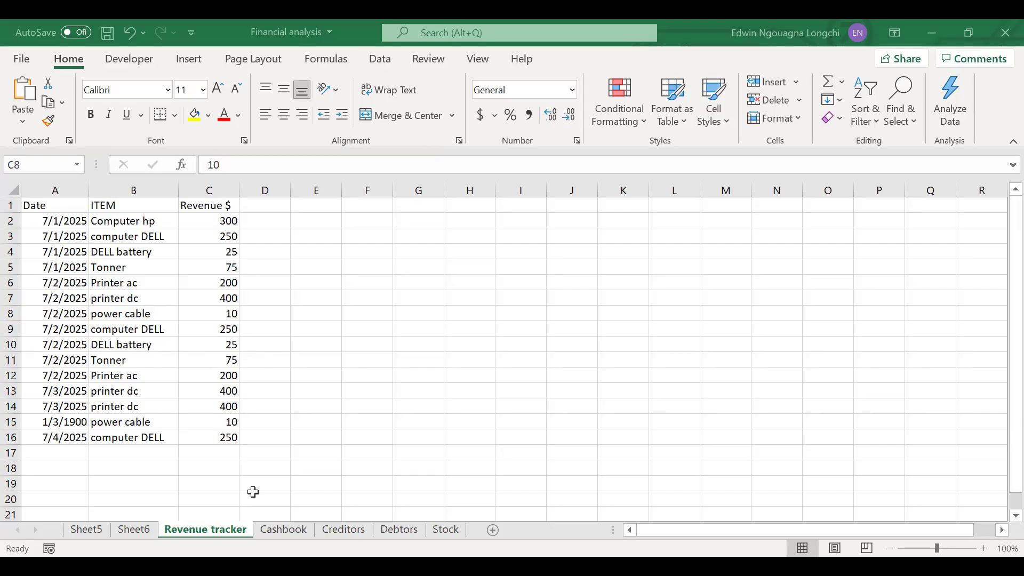
- Review the PRINTER and TONNERS entries in the Cashbook sheet, checking their income, expense and balance cells
{"action": "left_click", "coordinate": [292, 529]}
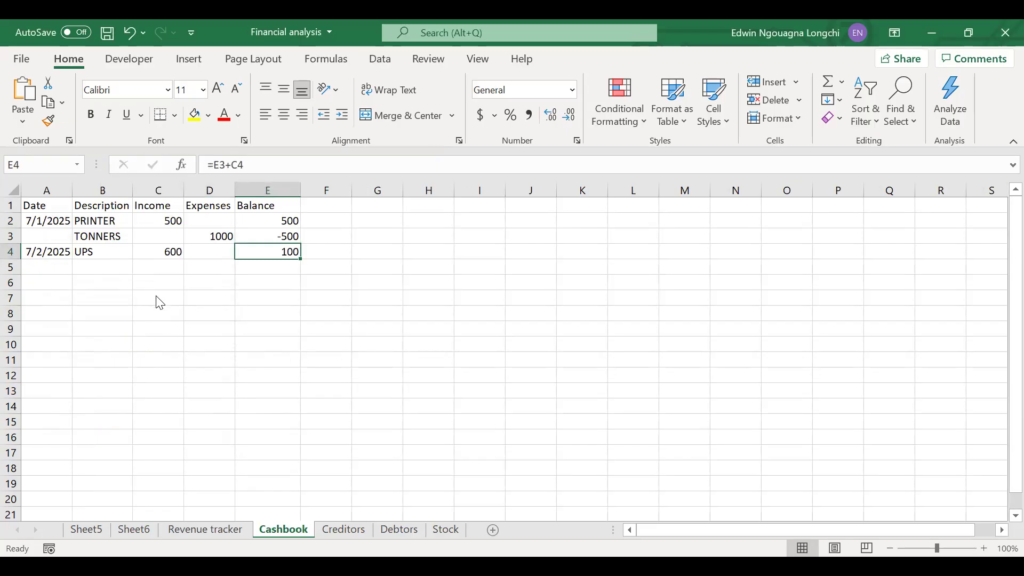
{"action": "left_click", "coordinate": [110, 268]}
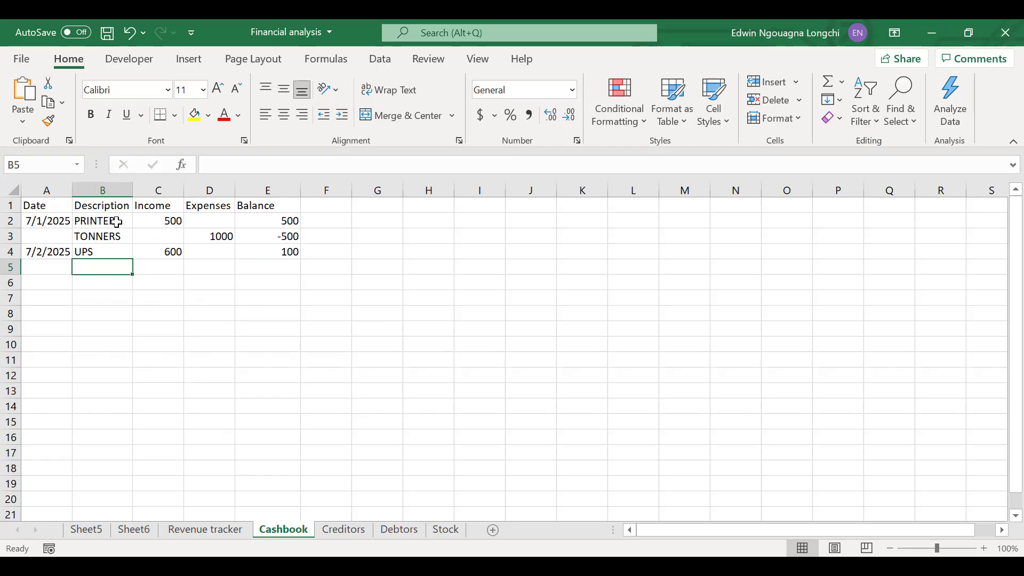
{"action": "left_click", "coordinate": [165, 222]}
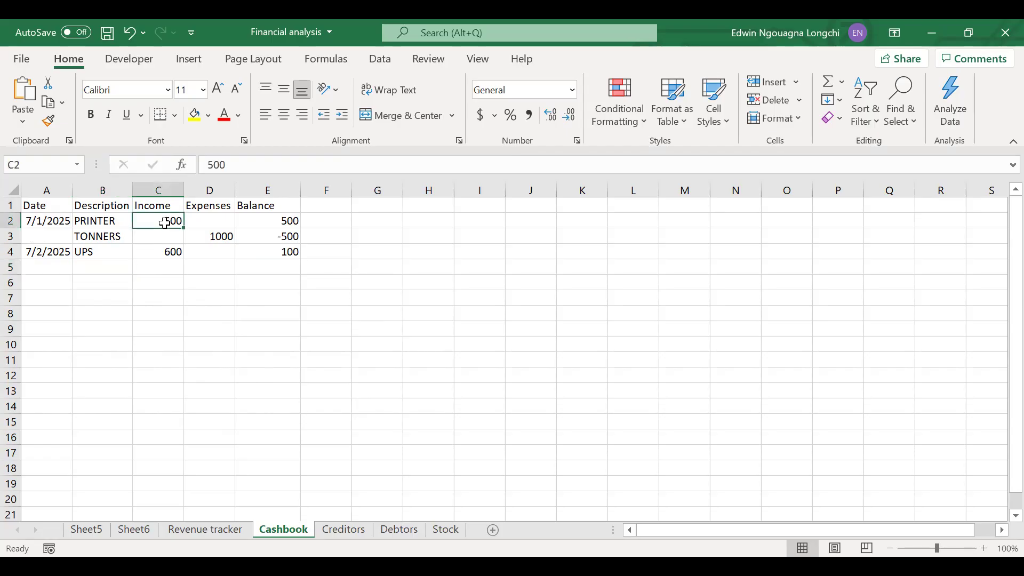
{"action": "left_click", "coordinate": [287, 223]}
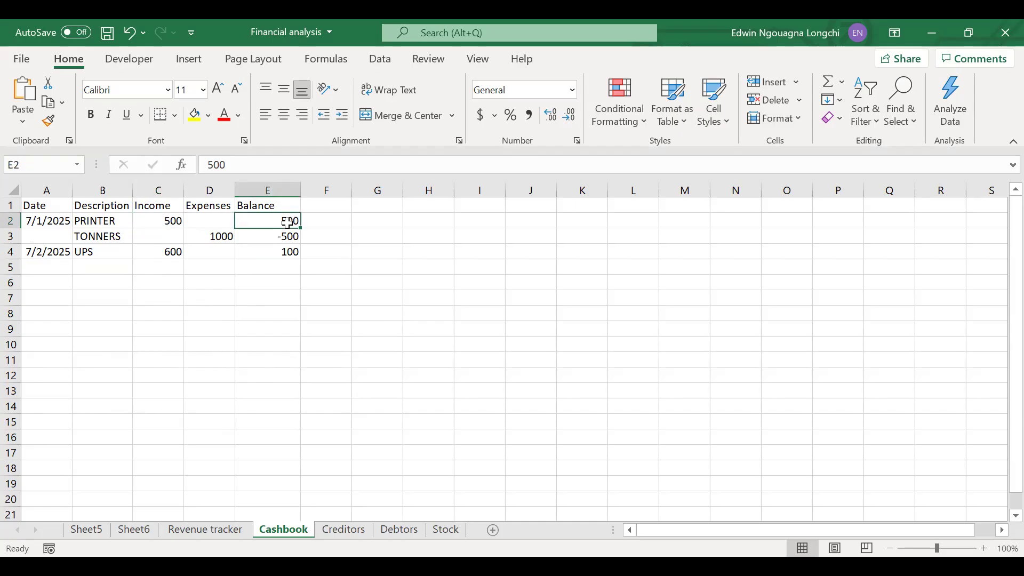
{"action": "left_click", "coordinate": [107, 238]}
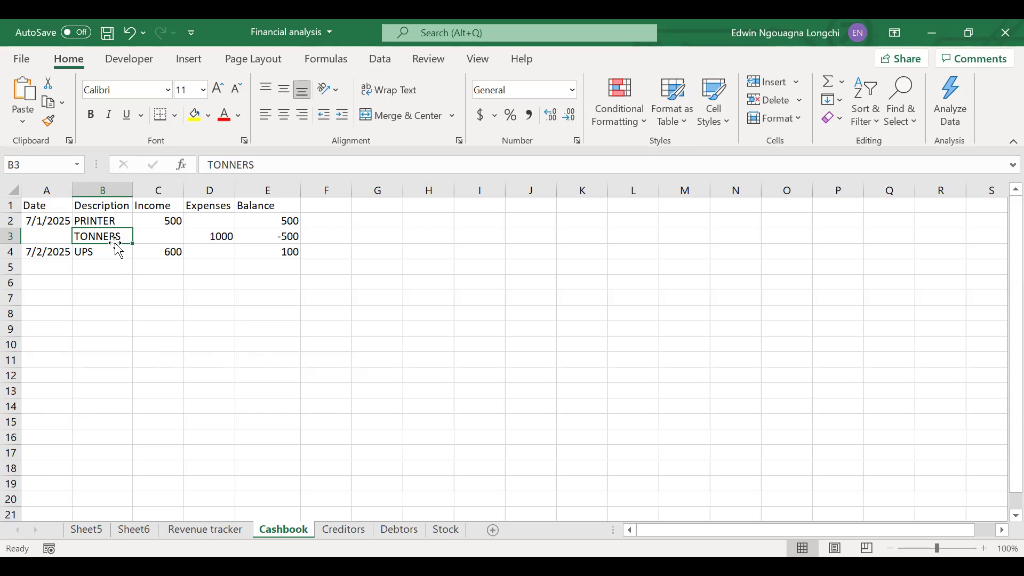
{"action": "left_click", "coordinate": [202, 235]}
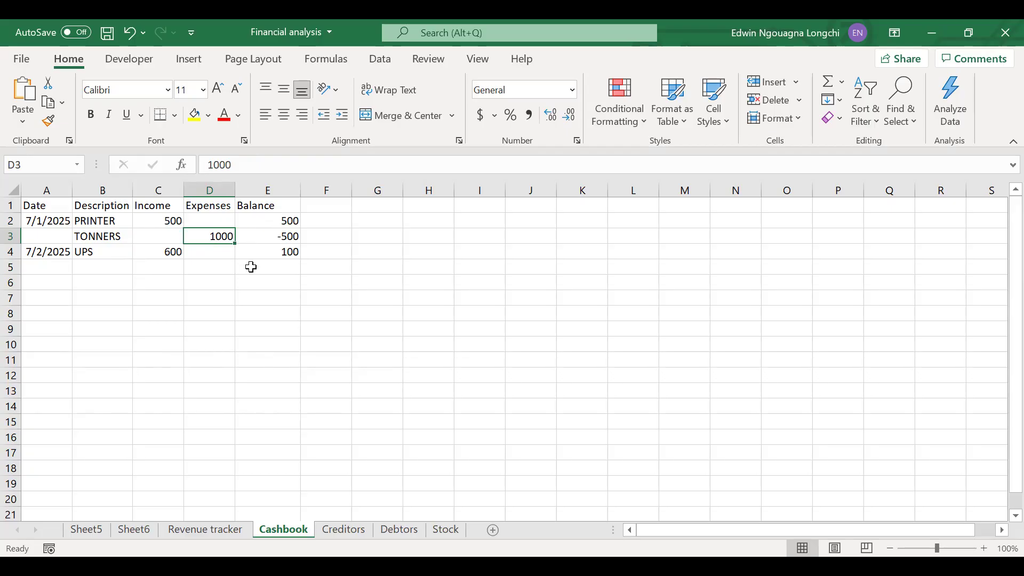
{"action": "left_click", "coordinate": [275, 234]}
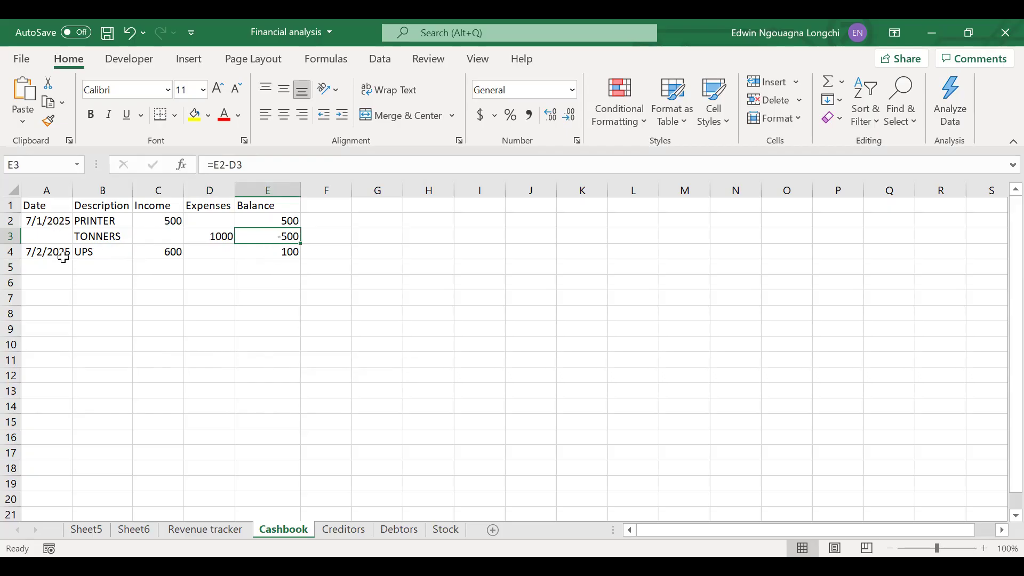
- Examine the UPS entry's description and income in the Cashbook, along with the cells of the Balance column
{"action": "left_click", "coordinate": [100, 251]}
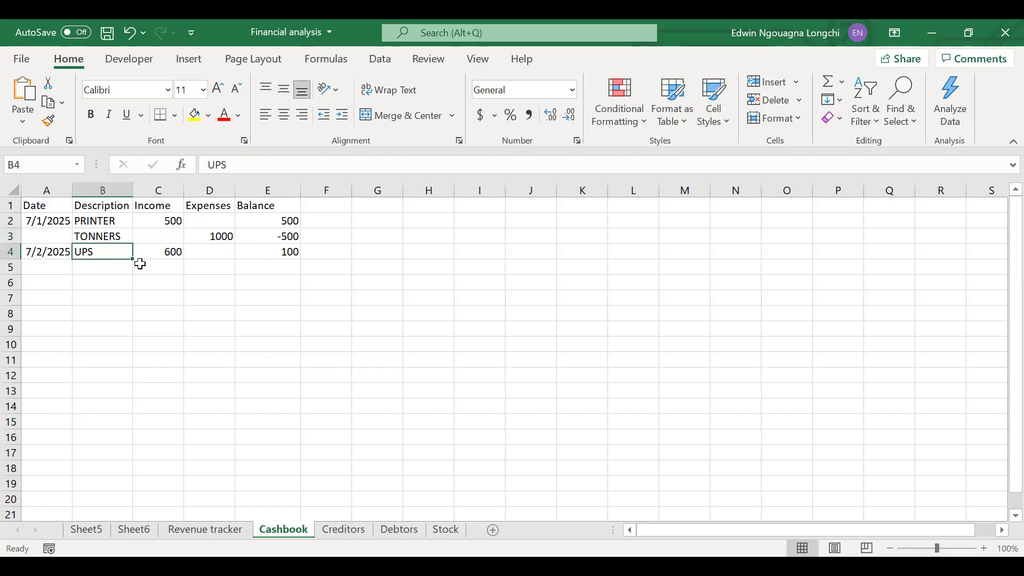
{"action": "left_click", "coordinate": [176, 251]}
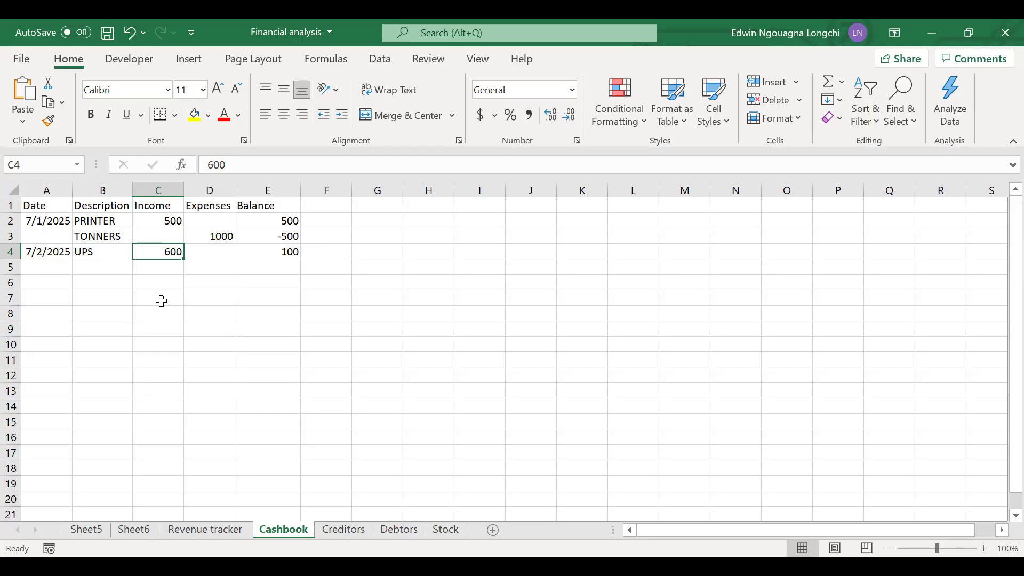
{"action": "left_click", "coordinate": [112, 267]}
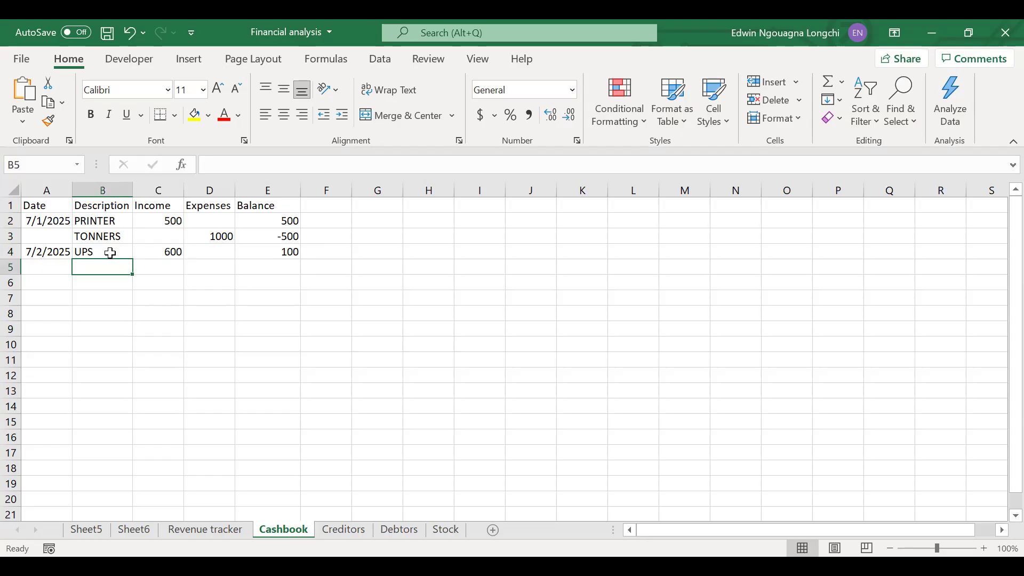
{"action": "left_click", "coordinate": [108, 253]}
{"action": "left_click", "coordinate": [95, 266]}
{"action": "left_click_drag", "start_coordinate": [277, 220], "coordinate": [283, 380]}
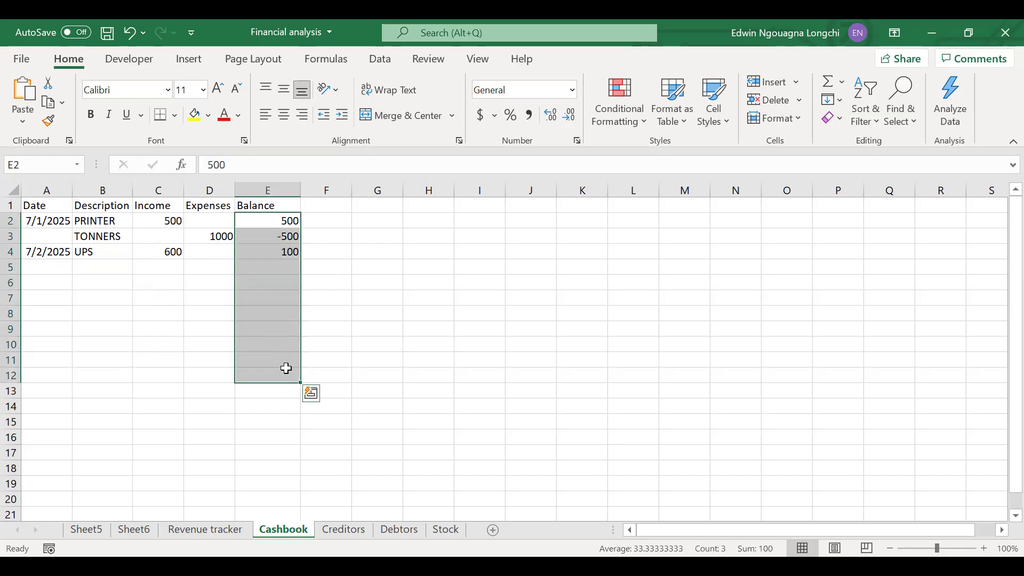
{"action": "left_click", "coordinate": [266, 393]}
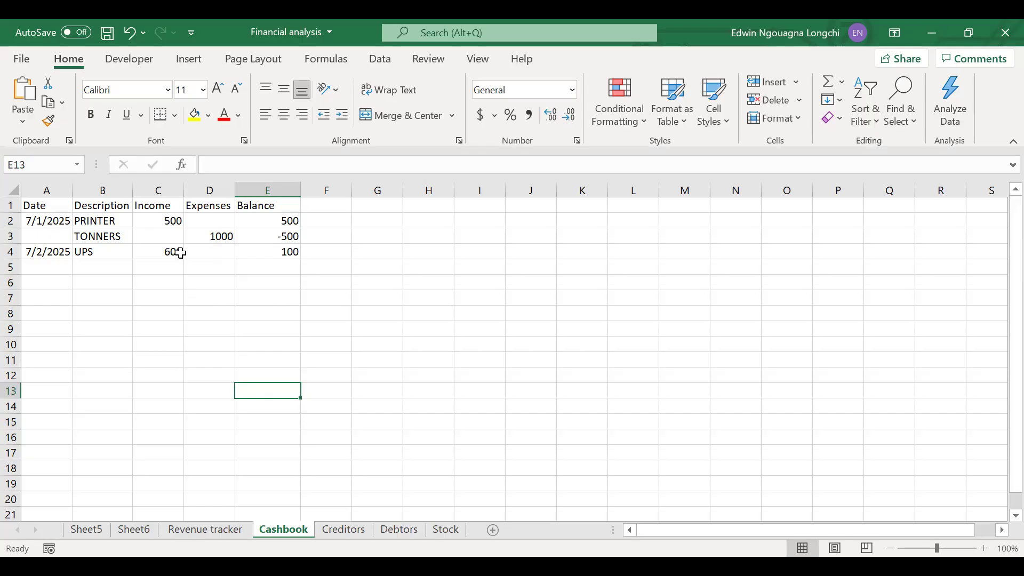
{"action": "left_click", "coordinate": [156, 253]}
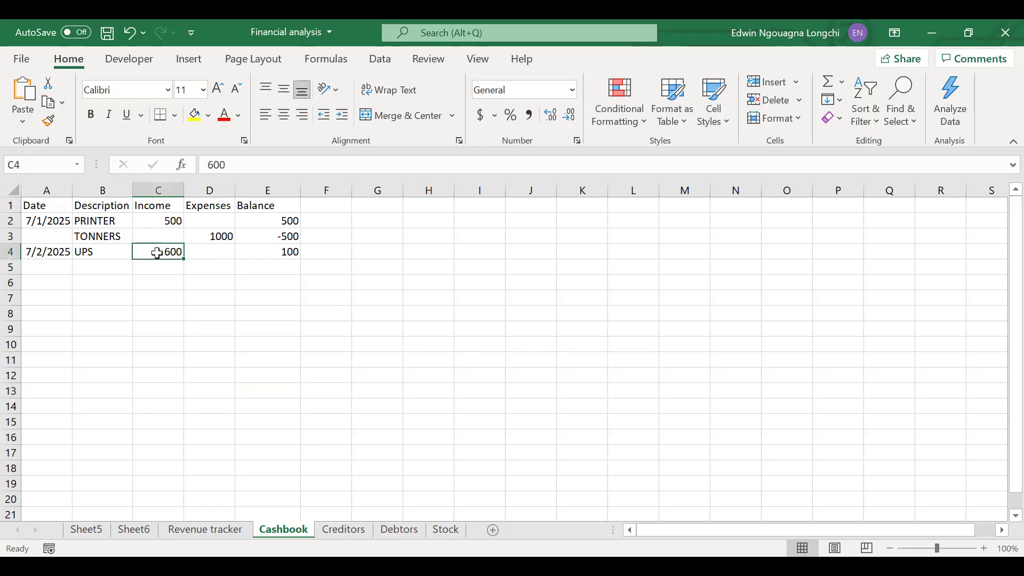
{"action": "left_click", "coordinate": [208, 265]}
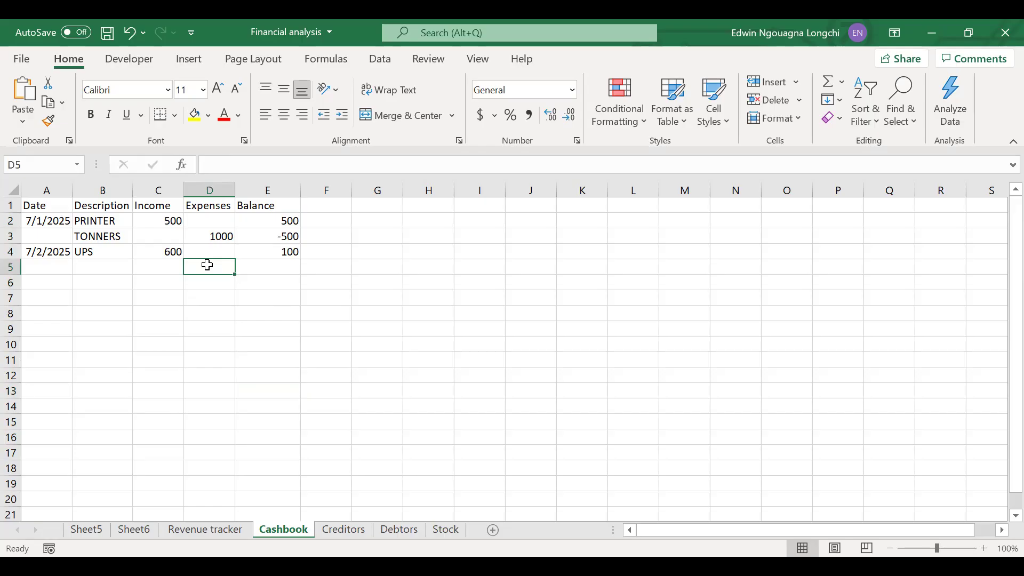